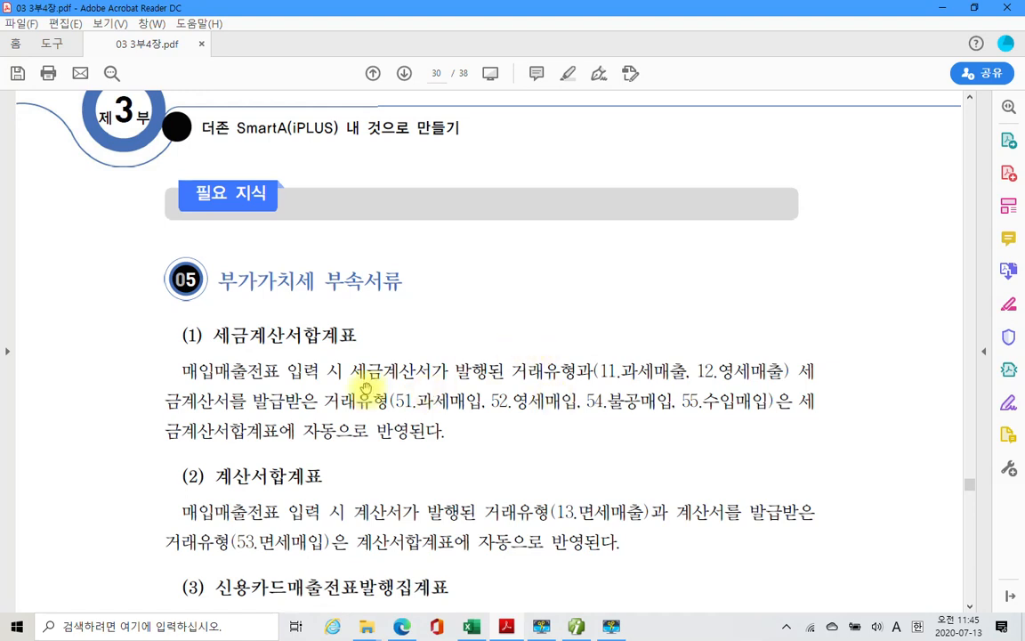
Highlight the phrase "세금계산서가 발행된 거래유형과" in section (1) 세금계산서합계표.
{"action": "scroll", "coordinate": [363, 369], "scroll_direction": "down", "scroll_amount": 2}
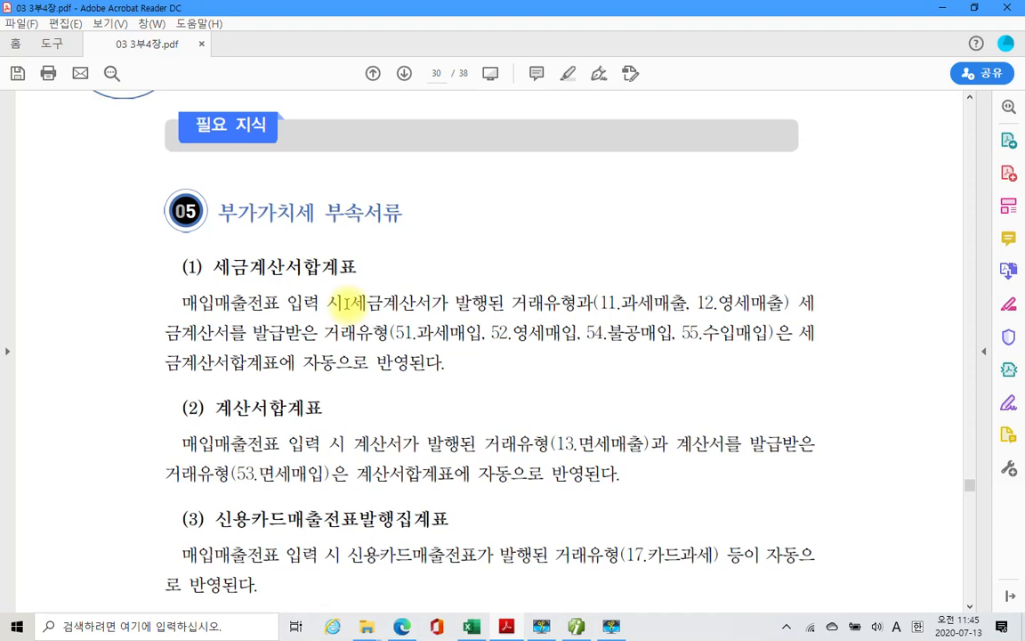
{"action": "left_click_drag", "start_coordinate": [348, 303], "coordinate": [577, 302]}
{"action": "right_click", "coordinate": [566, 301]}
{"action": "left_click", "coordinate": [605, 342]}
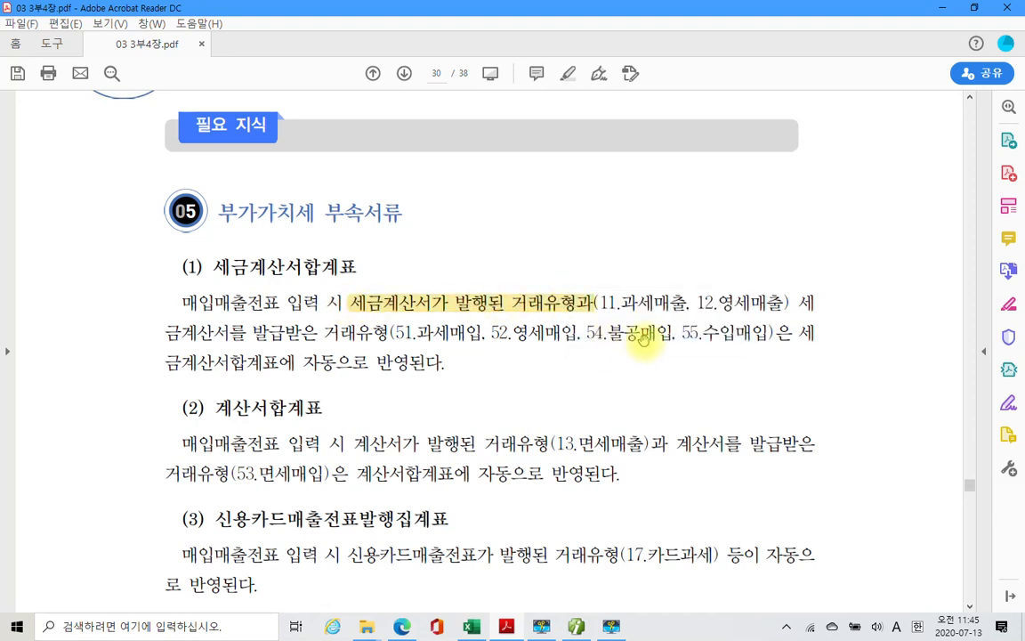
Underline transaction types 11, 12, 51, 52, 54 and 55 in section (1) with the red screen pen and circle code 11.
{"action": "left_click_drag", "start_coordinate": [601, 311], "coordinate": [783, 312]}
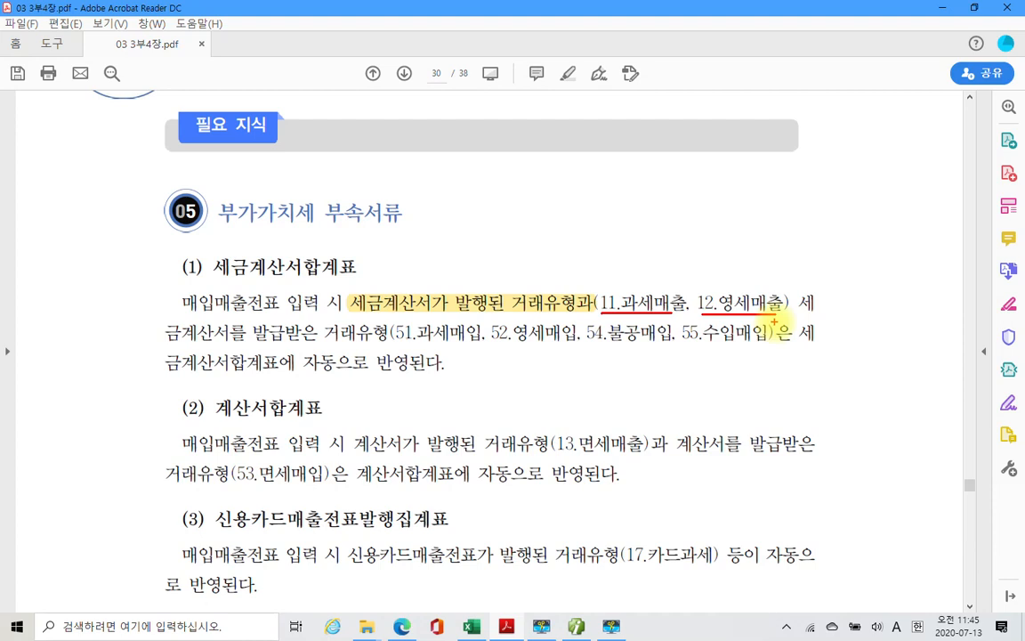
{"action": "left_click_drag", "start_coordinate": [592, 299], "coordinate": [604, 313]}
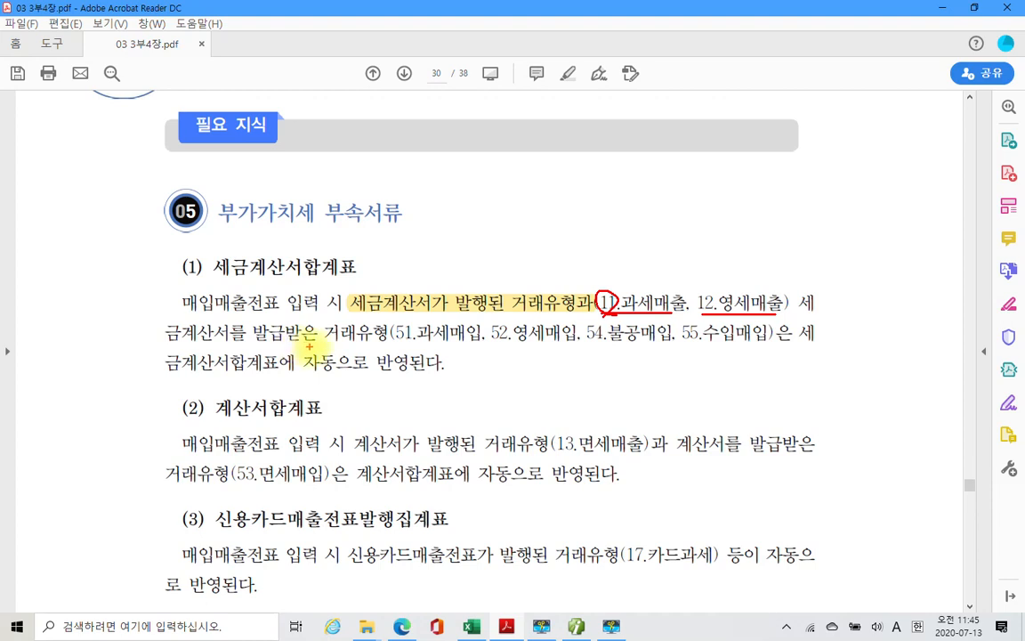
{"action": "left_click_drag", "start_coordinate": [391, 343], "coordinate": [477, 345]}
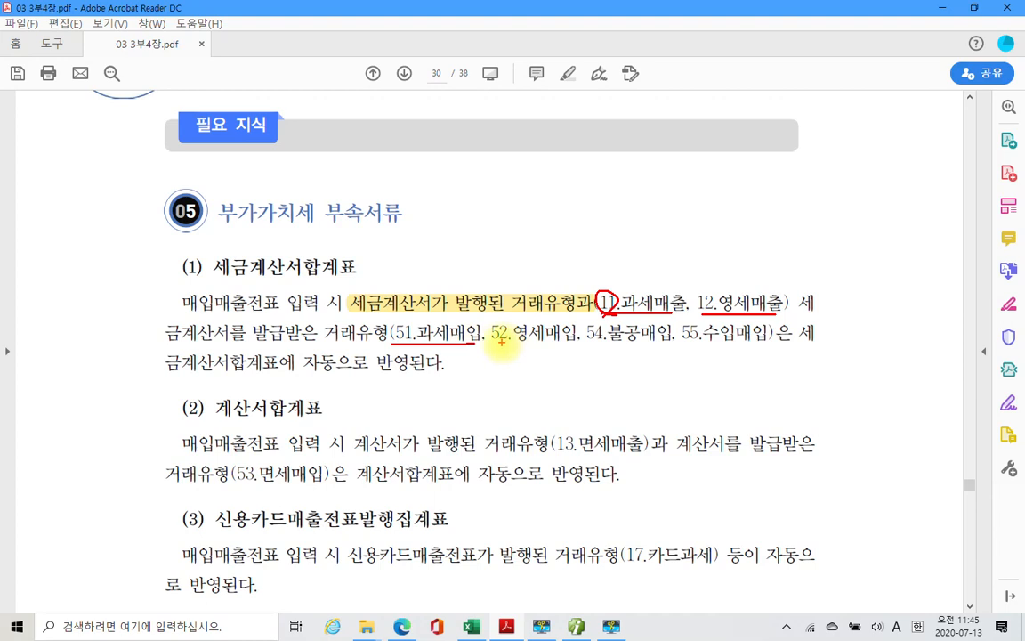
{"action": "left_click_drag", "start_coordinate": [490, 343], "coordinate": [552, 343]}
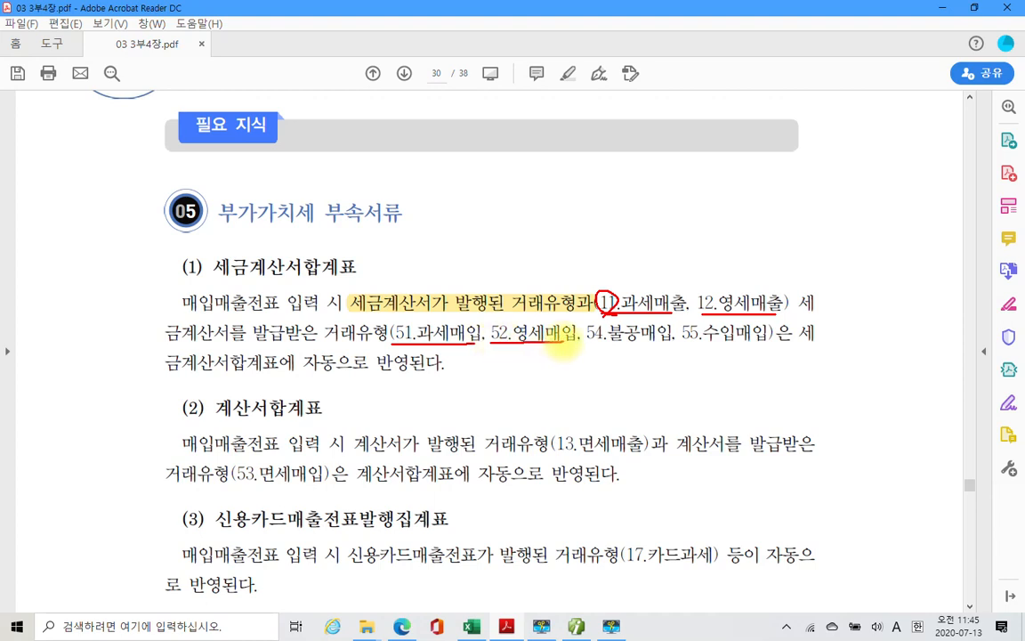
{"action": "left_click_drag", "start_coordinate": [588, 344], "coordinate": [756, 345]}
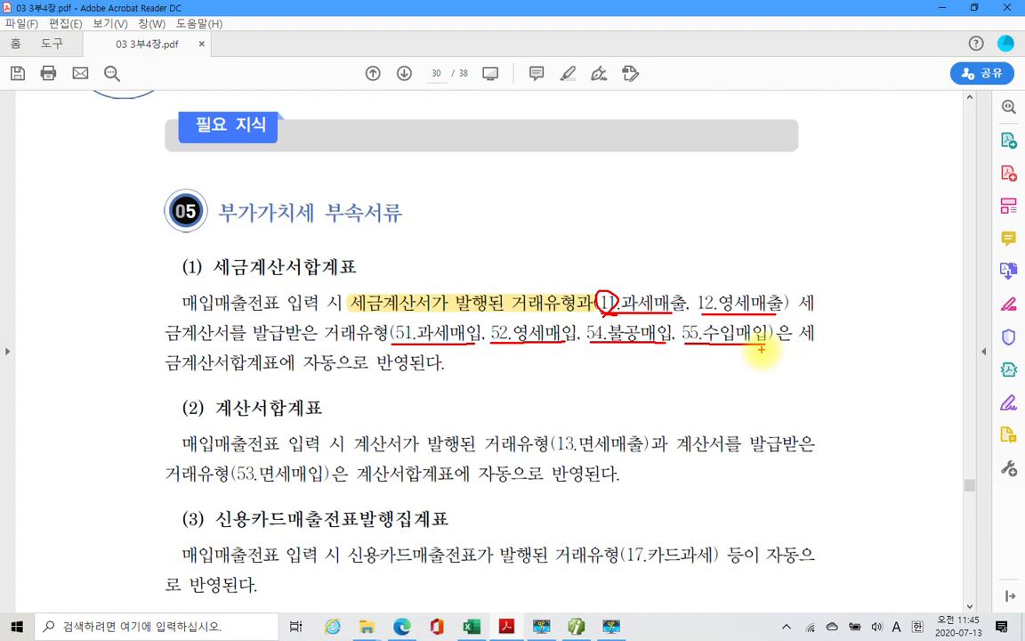
Mark the section (1) heading, codes 51, 54 and 55, and "자동으로 반영된다" in red pen, and clear all pen marks.
{"action": "left_click_drag", "start_coordinate": [204, 283], "coordinate": [358, 278]}
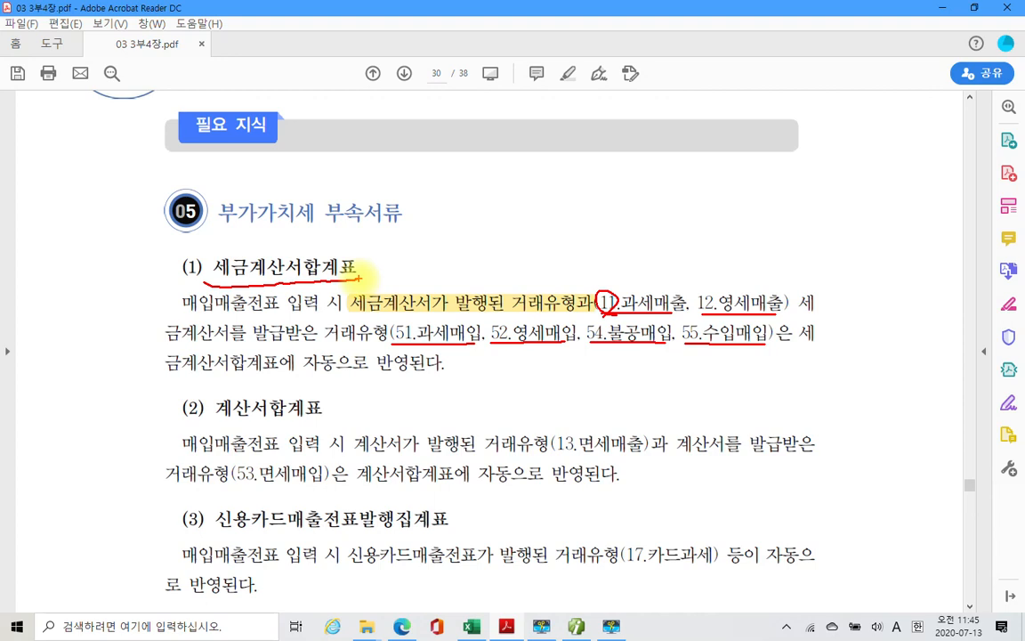
{"action": "left_click_drag", "start_coordinate": [408, 320], "coordinate": [404, 345]}
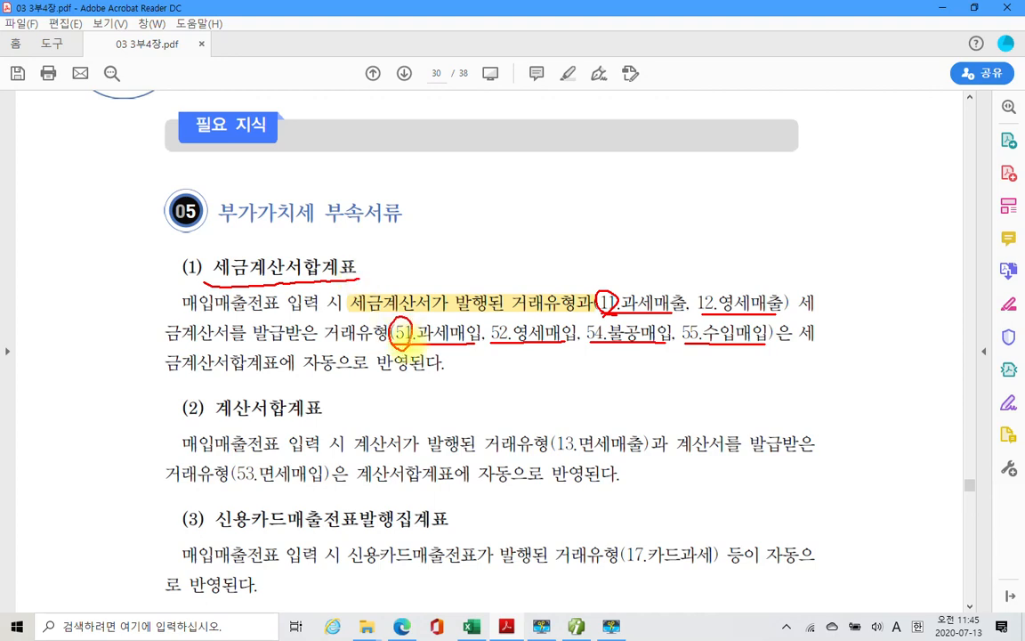
{"action": "mouse_move", "coordinate": [601, 322]}
{"action": "left_mouse_down"}
{"action": "mouse_move", "coordinate": [585, 336]}
{"action": "mouse_move", "coordinate": [607, 346]}
{"action": "left_mouse_up"}
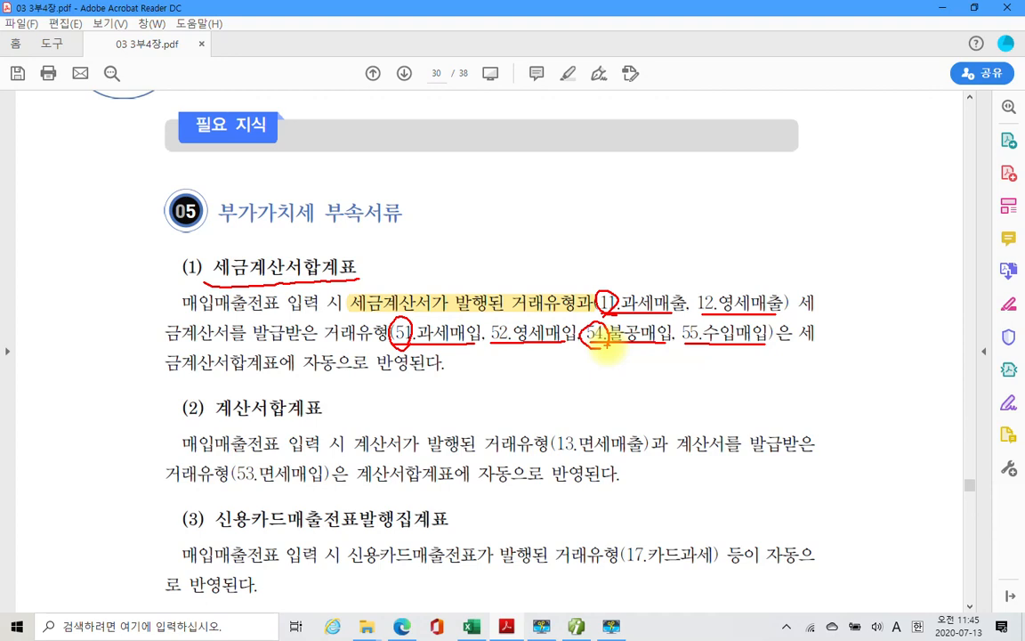
{"action": "left_click_drag", "start_coordinate": [693, 345], "coordinate": [762, 351]}
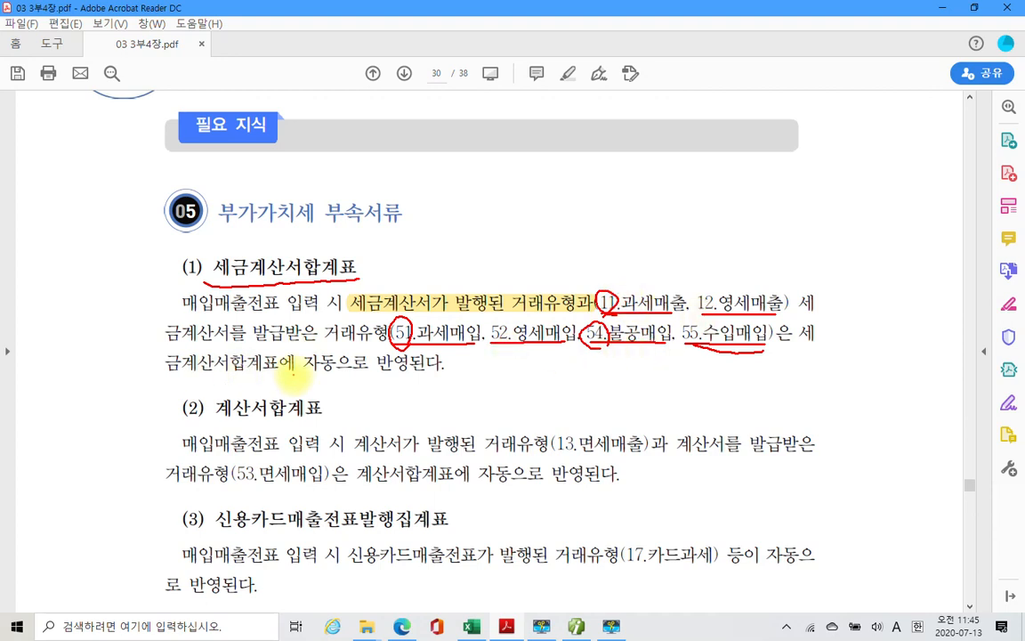
{"action": "left_click_drag", "start_coordinate": [294, 374], "coordinate": [436, 373]}
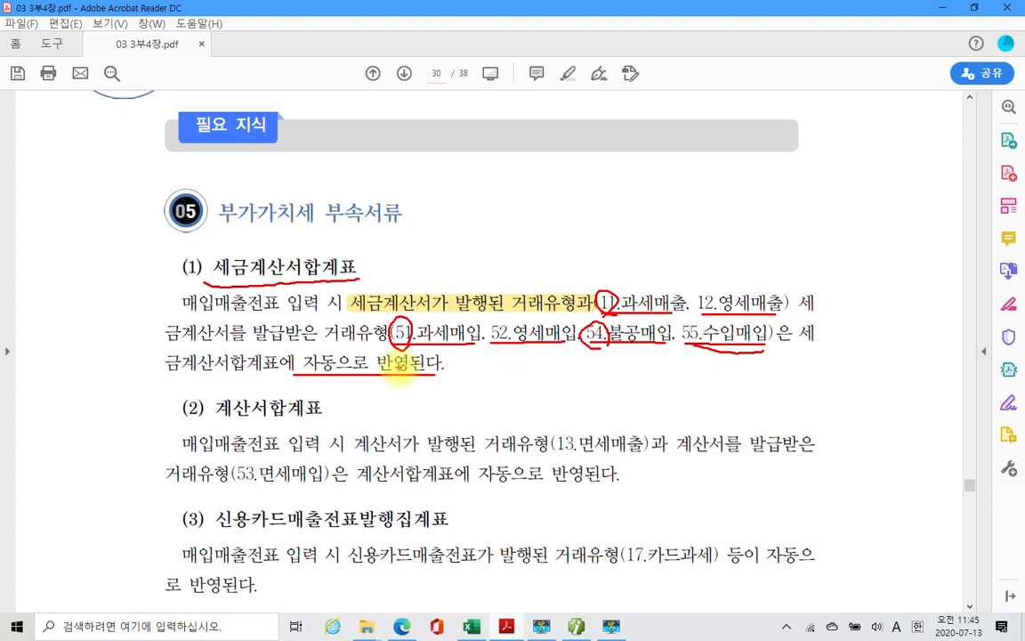
{"action": "key", "text": "Escape"}
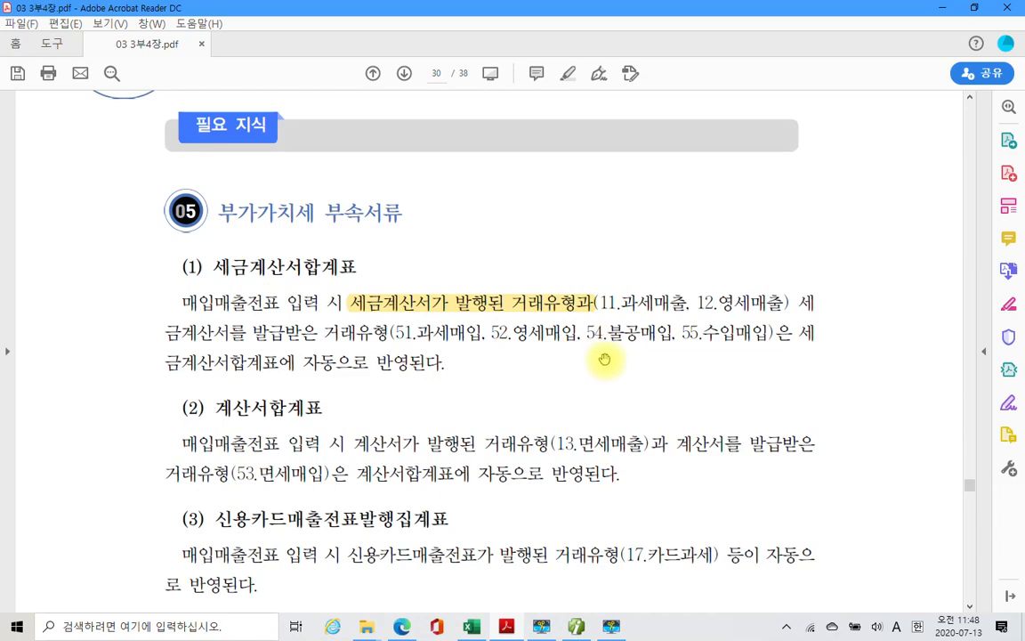
Highlight the transaction types 13.면세매출 and (53.면세매입) in the section (2) 계산서합계표 paragraph.
{"action": "scroll", "coordinate": [606, 356], "scroll_direction": "down", "scroll_amount": 1}
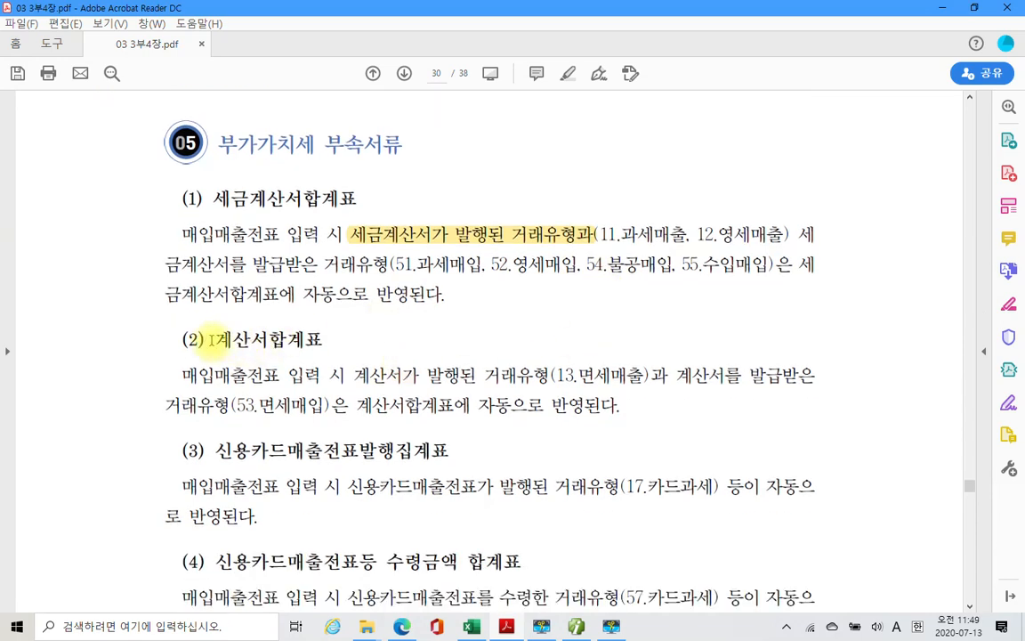
{"action": "left_click_drag", "start_coordinate": [210, 339], "coordinate": [323, 342]}
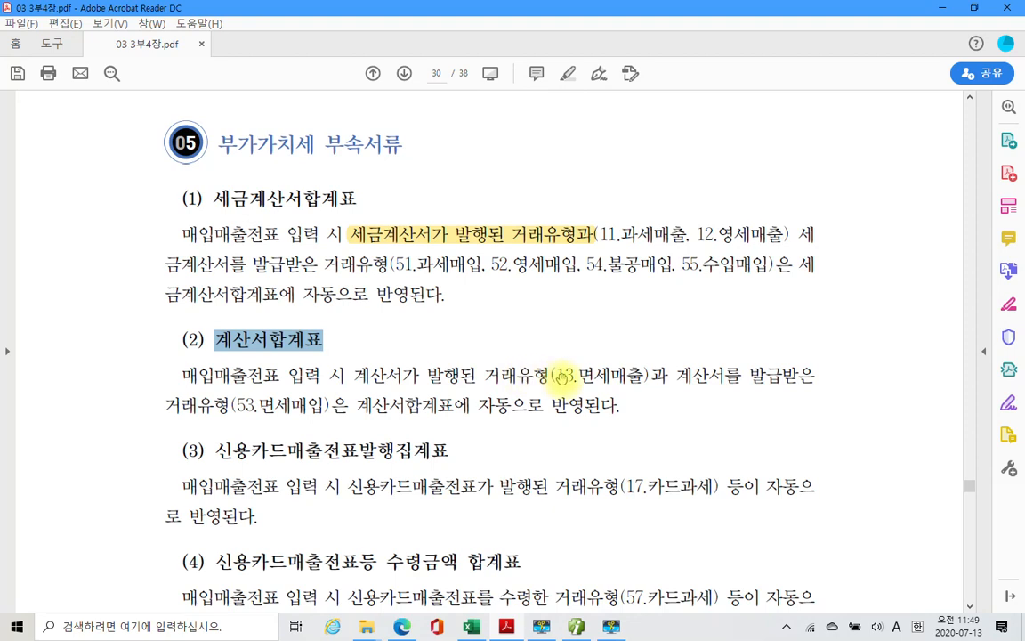
{"action": "left_click_drag", "start_coordinate": [558, 376], "coordinate": [612, 385]}
{"action": "right_click", "coordinate": [612, 384]}
{"action": "left_click", "coordinate": [648, 418]}
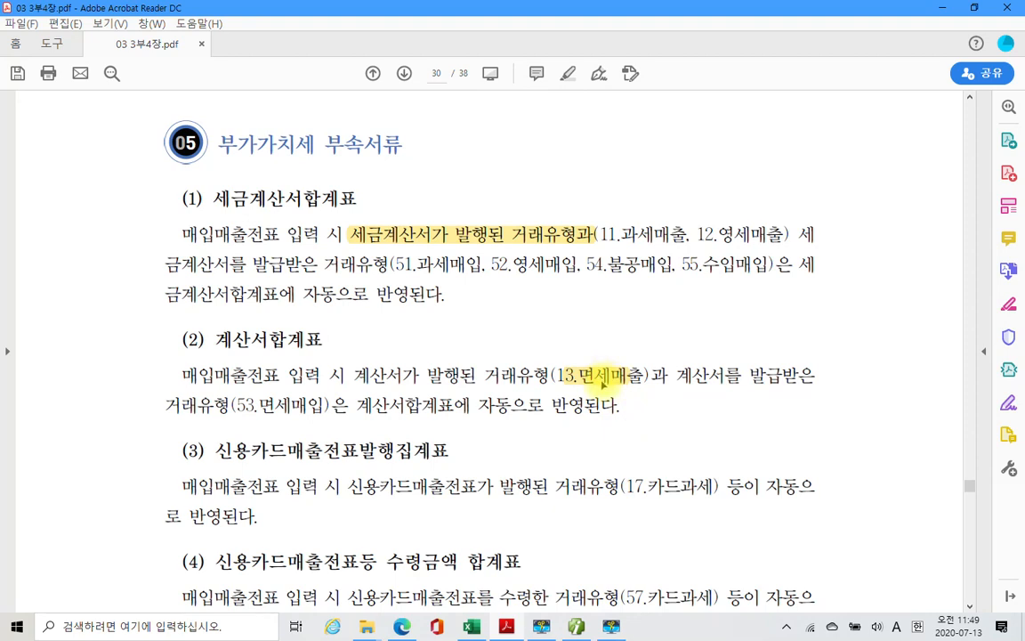
{"action": "left_click_drag", "start_coordinate": [233, 405], "coordinate": [326, 405]}
{"action": "right_click", "coordinate": [322, 406]}
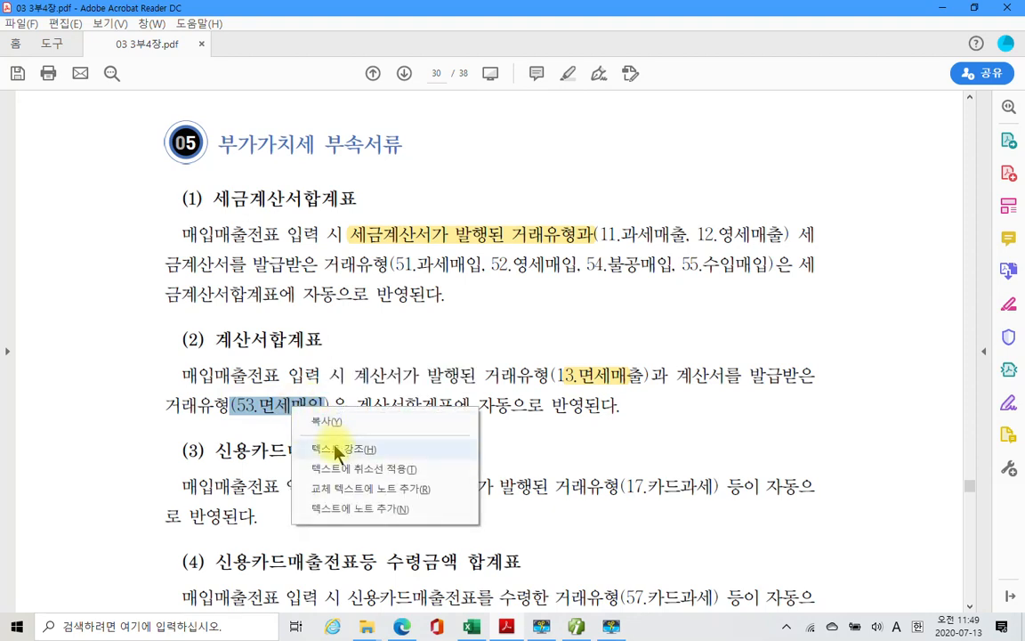
{"action": "left_click", "coordinate": [339, 446]}
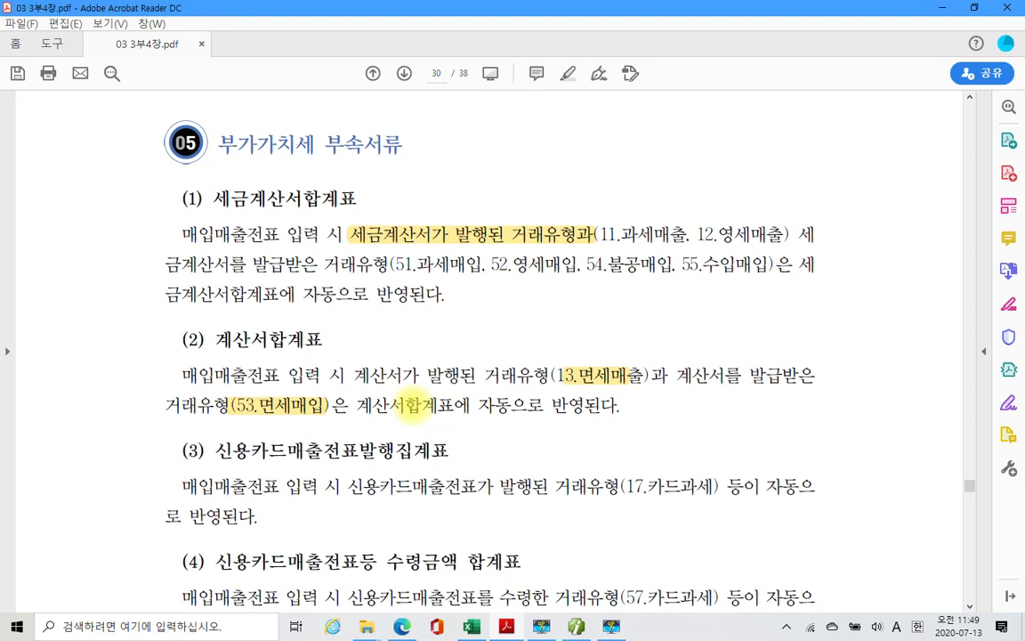
Circle the highlighted types 13.면세매출 and 53.면세매입 with the red screen pen, and clear the marks.
{"action": "mouse_move", "coordinate": [556, 378]}
{"action": "left_mouse_down"}
{"action": "mouse_move", "coordinate": [579, 340]}
{"action": "mouse_move", "coordinate": [628, 397]}
{"action": "left_mouse_up"}
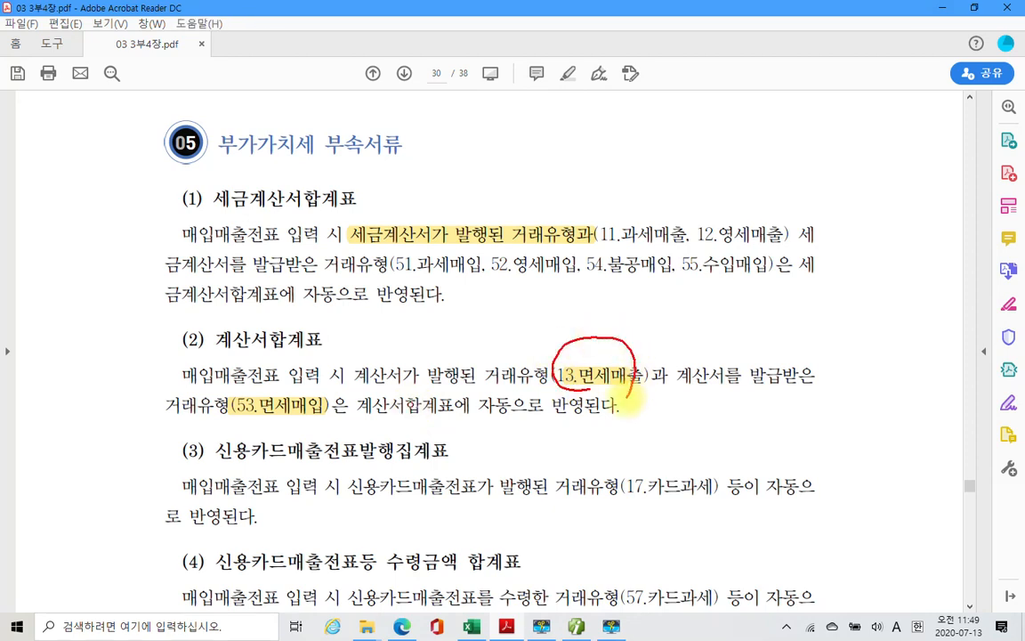
{"action": "left_click_drag", "start_coordinate": [261, 389], "coordinate": [300, 429]}
{"action": "left_click_drag", "start_coordinate": [293, 382], "coordinate": [342, 438]}
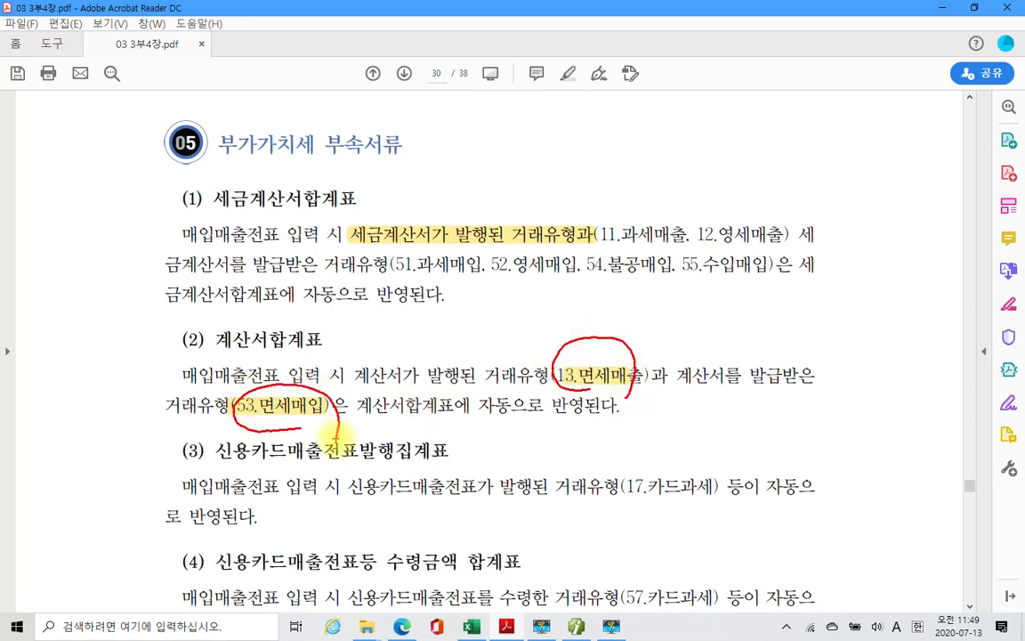
{"action": "key", "text": "Escape"}
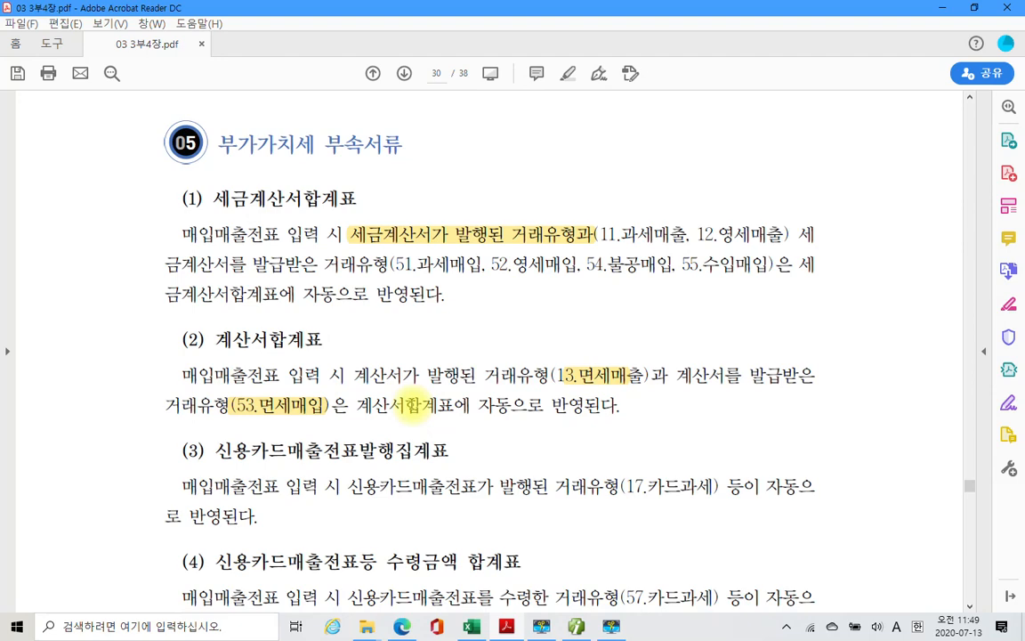
Highlight the section (3) heading 신용카드매출전표발행집계표 and the transaction type 17.카드과세 in its paragraph.
{"action": "scroll", "coordinate": [365, 374], "scroll_direction": "down", "scroll_amount": 3}
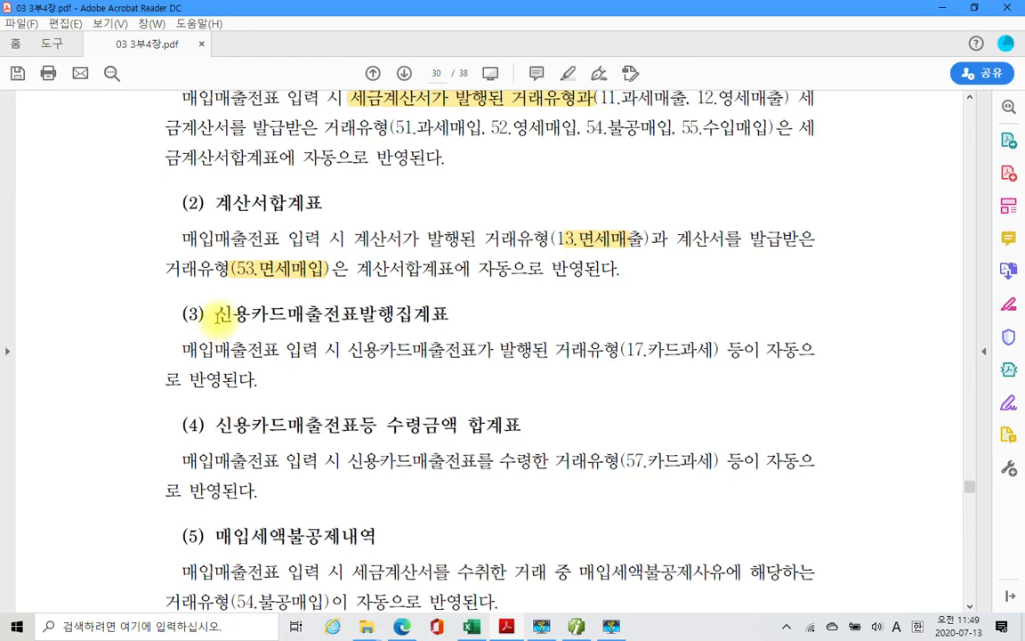
{"action": "left_click_drag", "start_coordinate": [216, 313], "coordinate": [457, 318]}
{"action": "right_click", "coordinate": [401, 317]}
{"action": "left_click", "coordinate": [402, 331]}
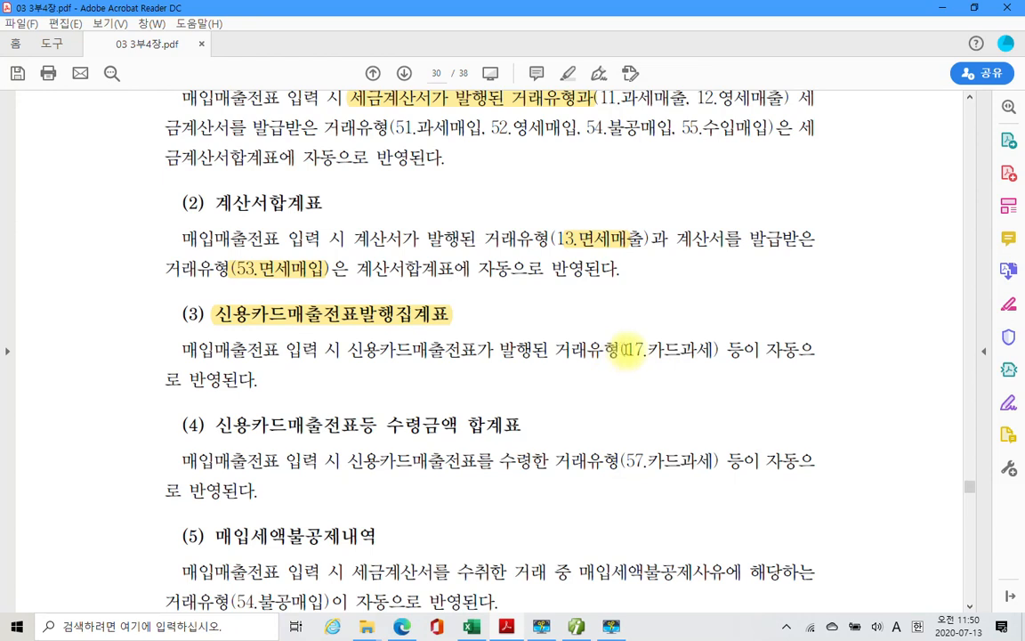
{"action": "left_click_drag", "start_coordinate": [628, 350], "coordinate": [718, 349]}
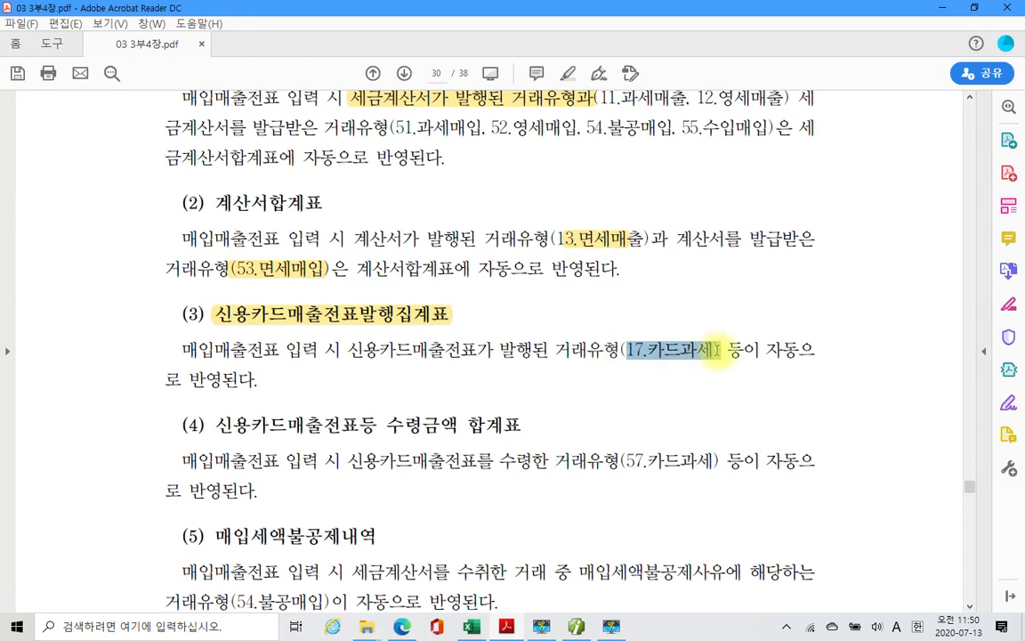
{"action": "right_click", "coordinate": [718, 350]}
{"action": "left_click", "coordinate": [674, 396]}
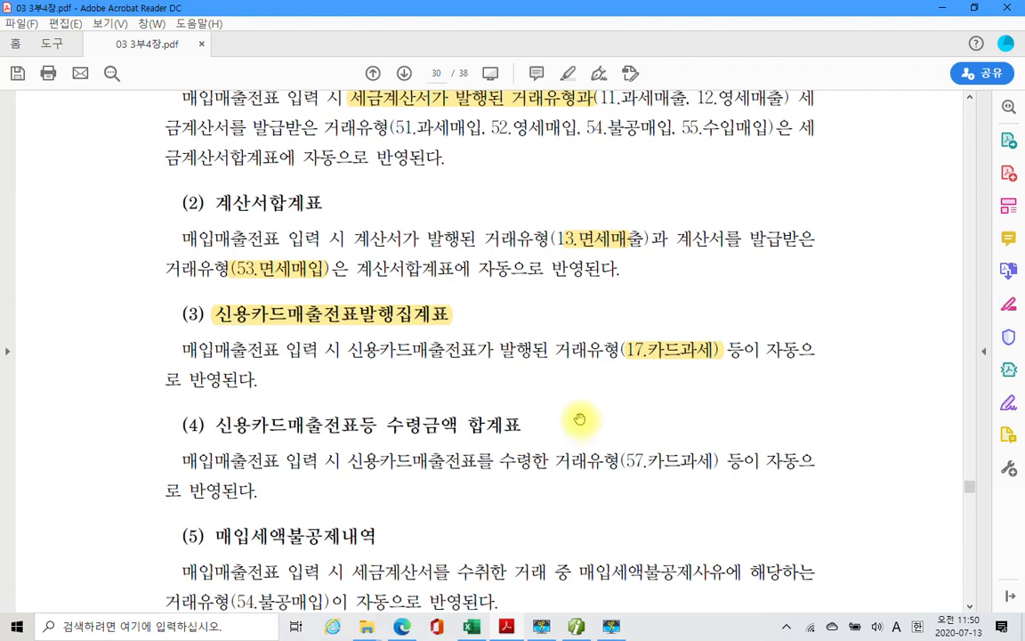
Draw a red box and circles around the section (1) heading and circles around the section (3) heading, and clear the marks.
{"action": "scroll", "coordinate": [583, 418], "scroll_direction": "up", "scroll_amount": 1}
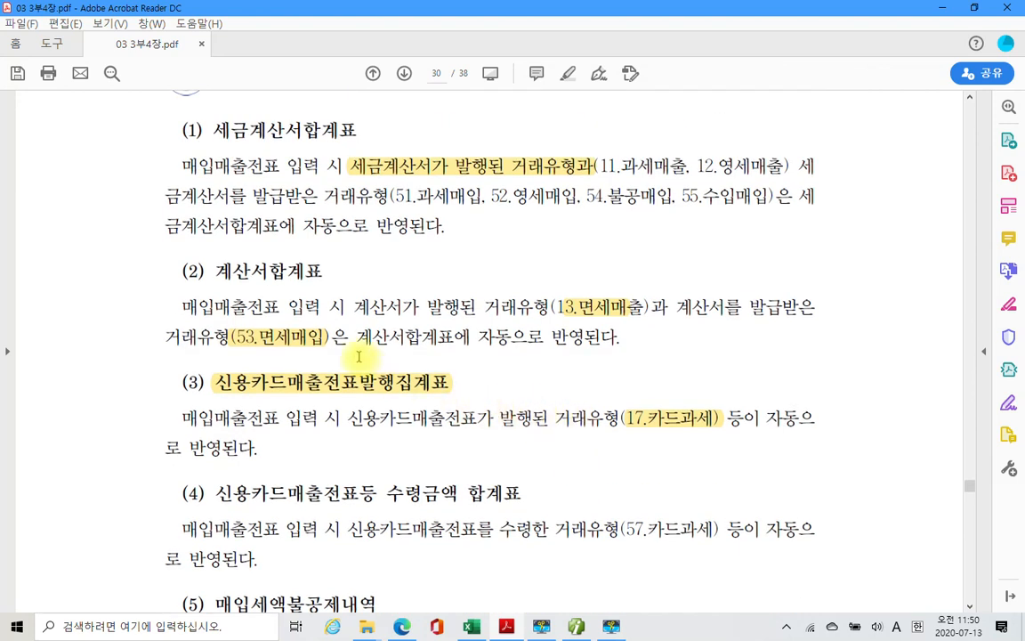
{"action": "left_click_drag", "start_coordinate": [203, 108], "coordinate": [377, 141]}
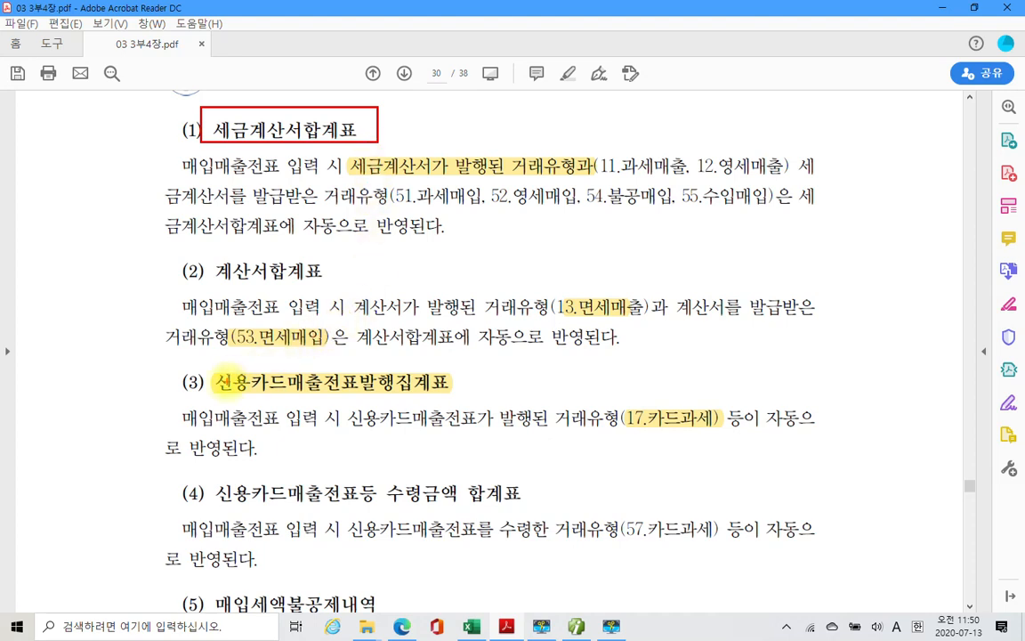
{"action": "mouse_move", "coordinate": [216, 398]}
{"action": "left_mouse_down"}
{"action": "mouse_move", "coordinate": [415, 402]}
{"action": "mouse_move", "coordinate": [470, 378]}
{"action": "mouse_move", "coordinate": [267, 366]}
{"action": "mouse_move", "coordinate": [204, 377]}
{"action": "mouse_move", "coordinate": [218, 396]}
{"action": "left_mouse_up"}
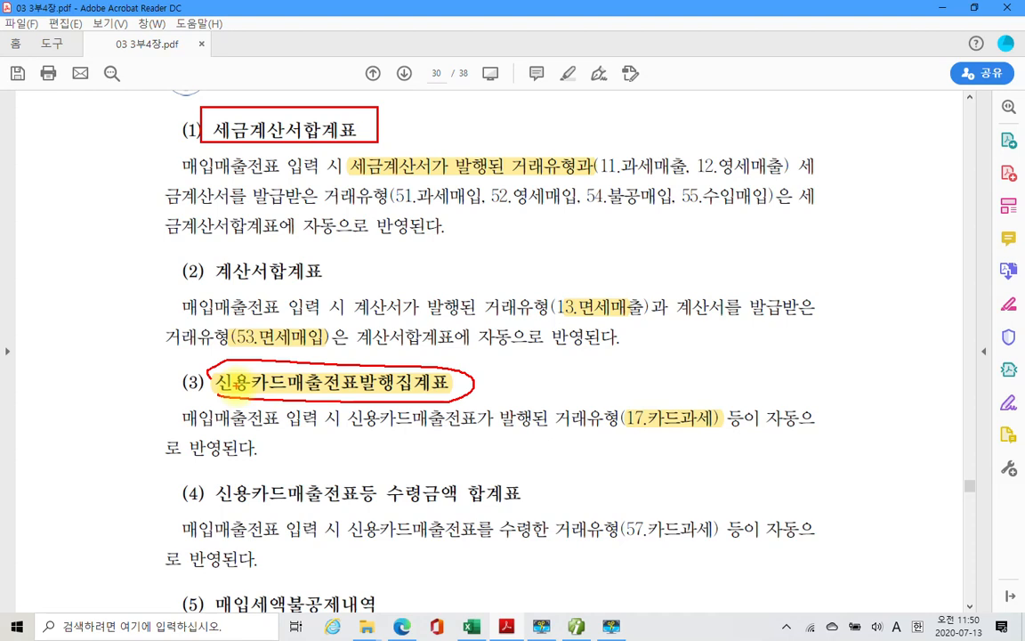
{"action": "mouse_move", "coordinate": [182, 152]}
{"action": "left_mouse_down"}
{"action": "mouse_move", "coordinate": [169, 144]}
{"action": "mouse_move", "coordinate": [356, 125]}
{"action": "mouse_move", "coordinate": [372, 138]}
{"action": "left_mouse_up"}
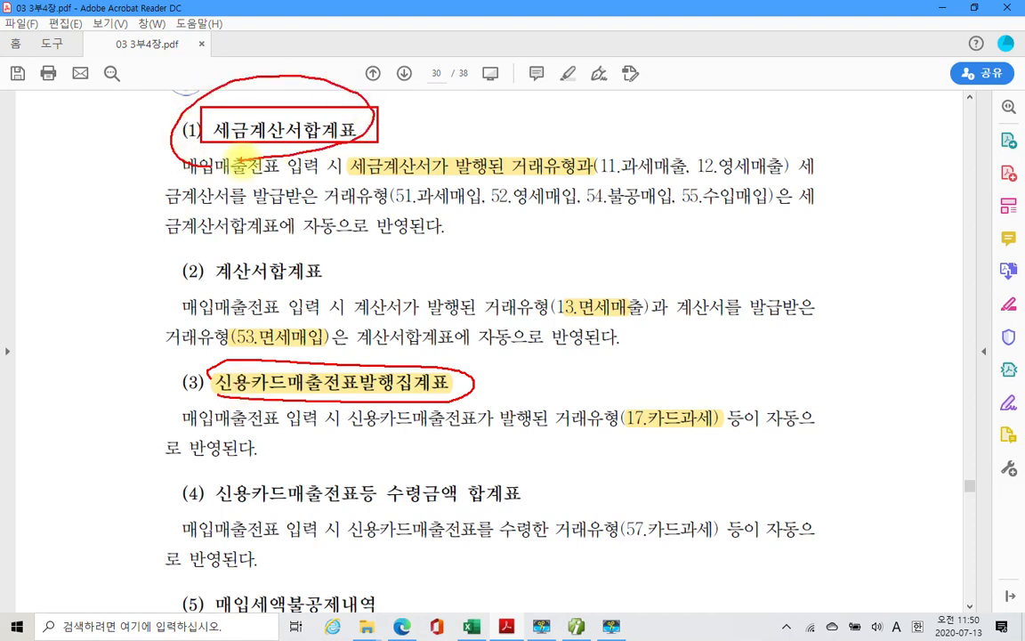
{"action": "mouse_move", "coordinate": [210, 381]}
{"action": "left_mouse_down"}
{"action": "mouse_move", "coordinate": [485, 384]}
{"action": "mouse_move", "coordinate": [218, 374]}
{"action": "left_mouse_up"}
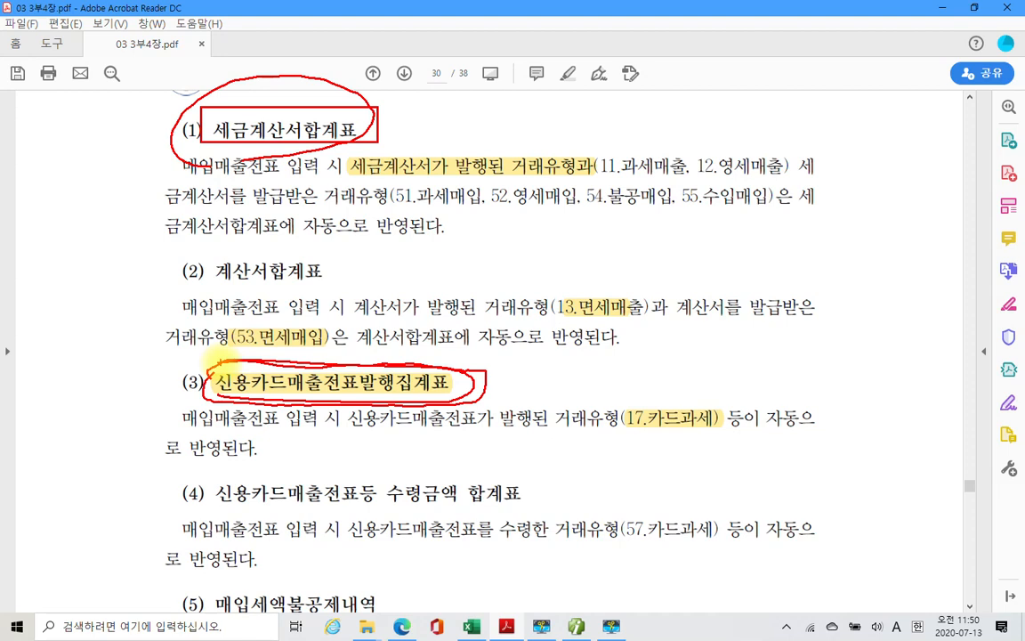
{"action": "mouse_move", "coordinate": [169, 116]}
{"action": "left_mouse_down"}
{"action": "mouse_move", "coordinate": [148, 126]}
{"action": "mouse_move", "coordinate": [164, 125]}
{"action": "left_mouse_up"}
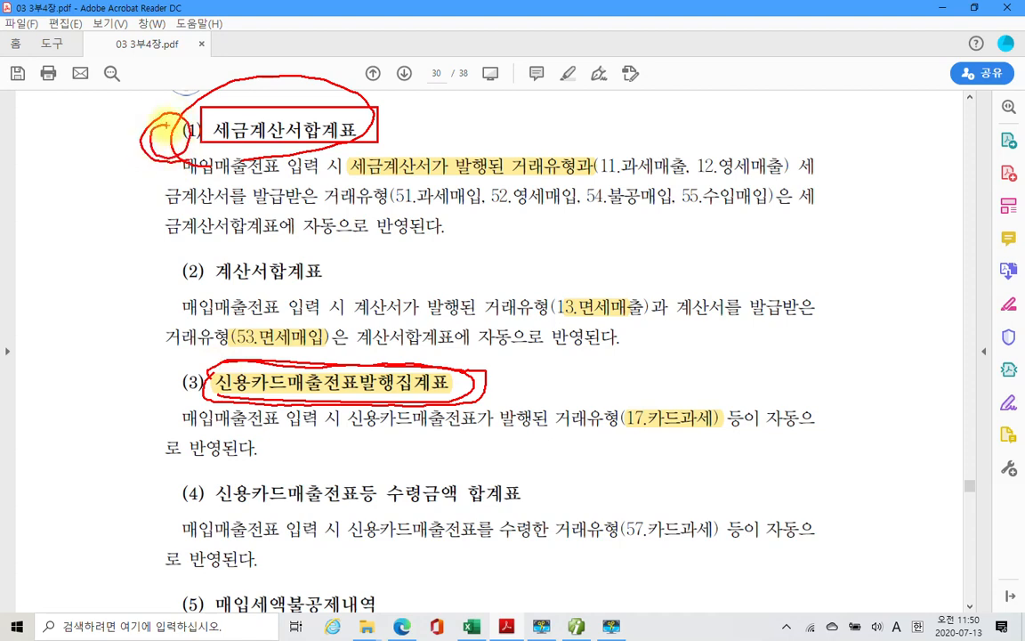
{"action": "mouse_move", "coordinate": [193, 343]}
{"action": "left_mouse_down"}
{"action": "mouse_move", "coordinate": [453, 356]}
{"action": "mouse_move", "coordinate": [368, 353]}
{"action": "left_mouse_up"}
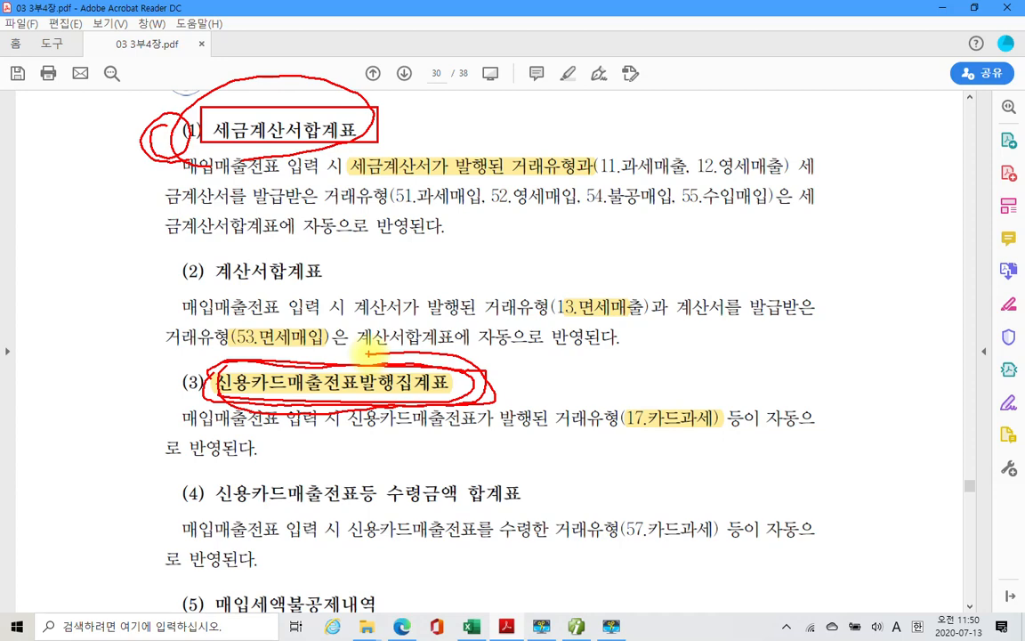
{"action": "key", "text": "Escape"}
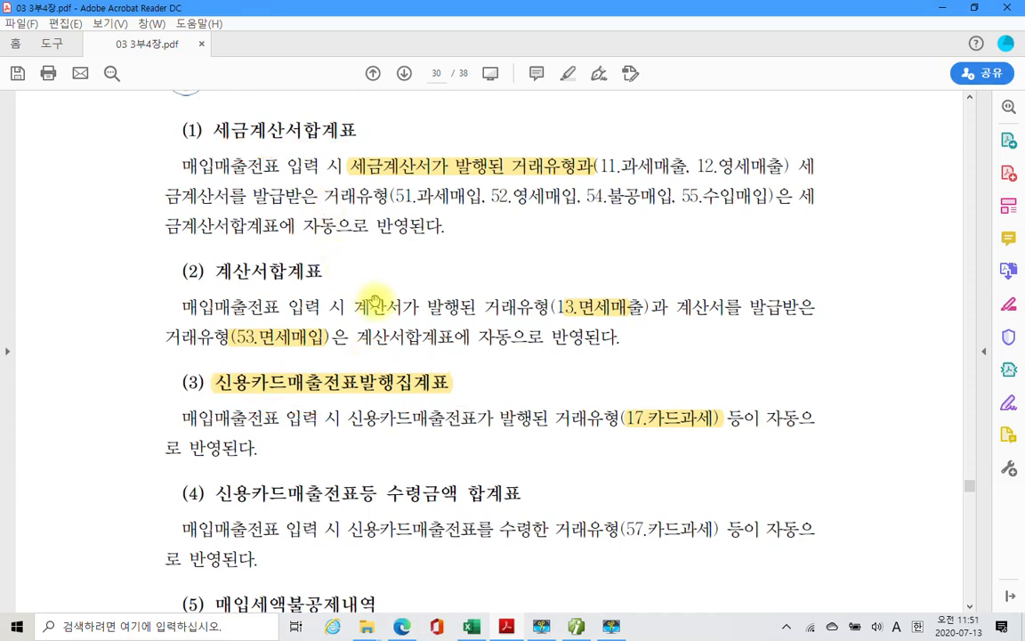
Highlight the section (4) heading 신용카드매출전표등 수령금액 합계표 and the transaction type 57.카드과세 in its paragraph.
{"action": "scroll", "coordinate": [338, 271], "scroll_direction": "down", "scroll_amount": 3}
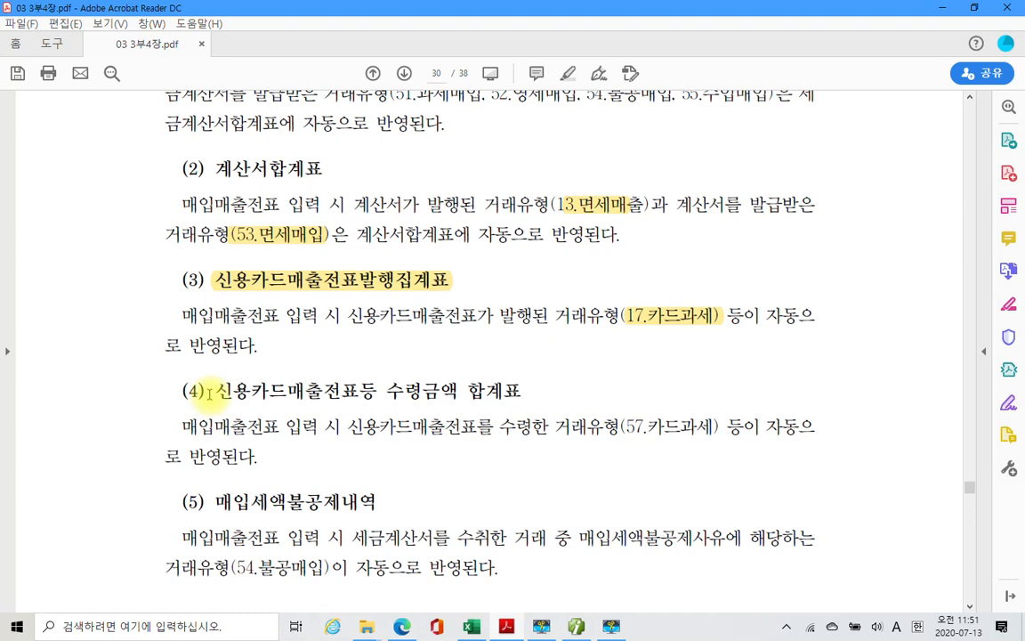
{"action": "left_click_drag", "start_coordinate": [214, 391], "coordinate": [494, 393]}
{"action": "right_click", "coordinate": [493, 393]}
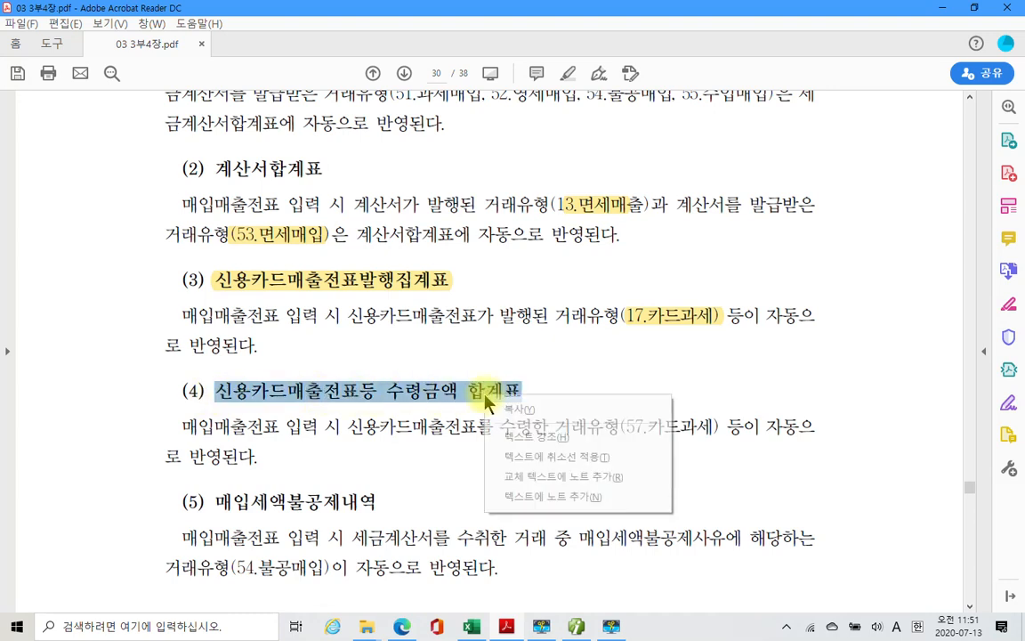
{"action": "left_click", "coordinate": [524, 434]}
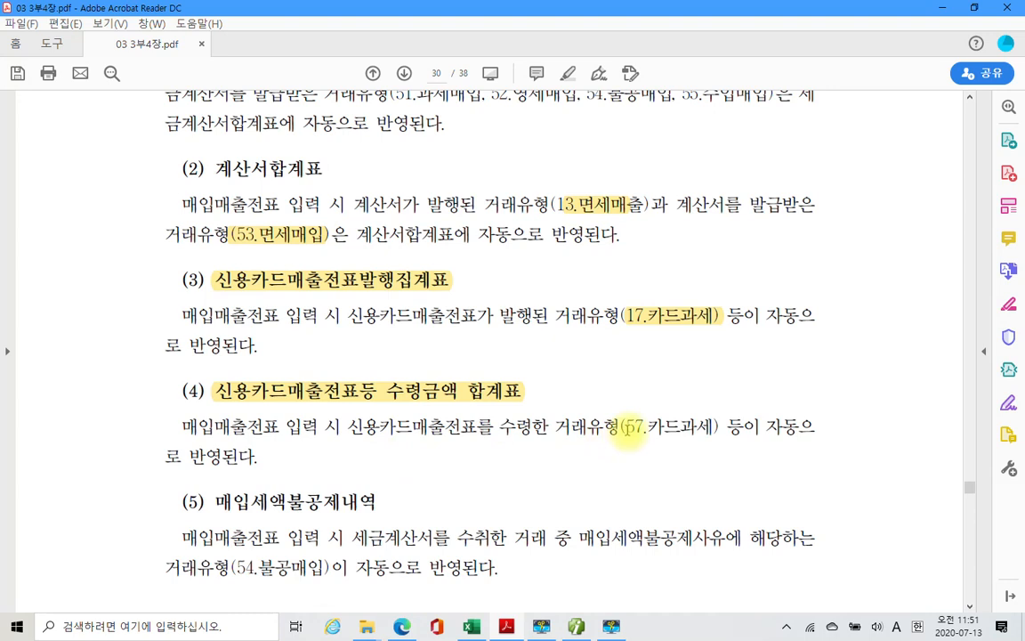
{"action": "left_click_drag", "start_coordinate": [628, 427], "coordinate": [694, 429]}
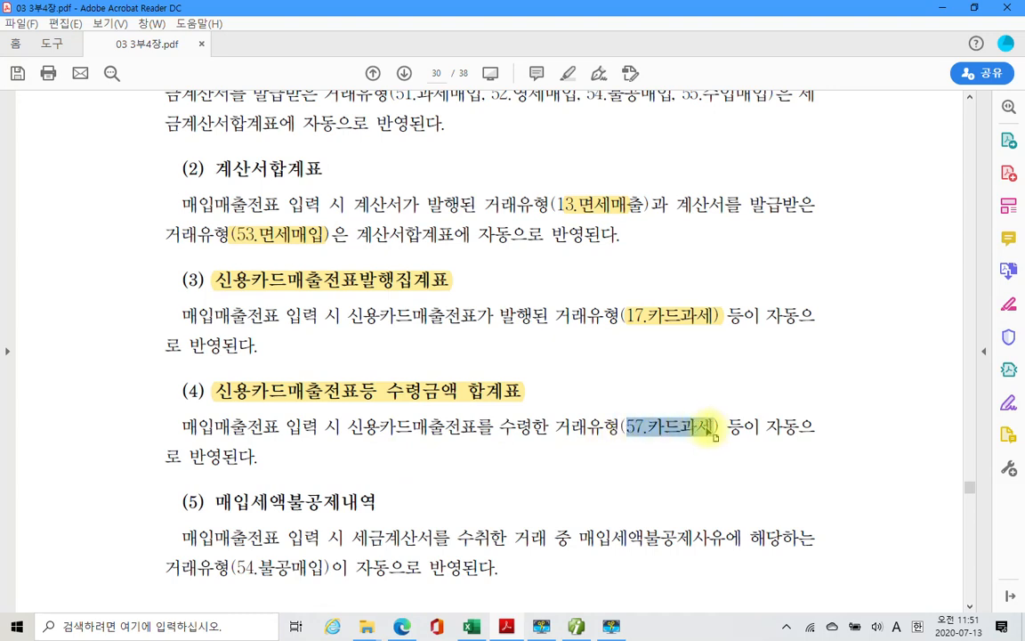
{"action": "right_click", "coordinate": [695, 430]}
{"action": "left_click", "coordinate": [701, 475]}
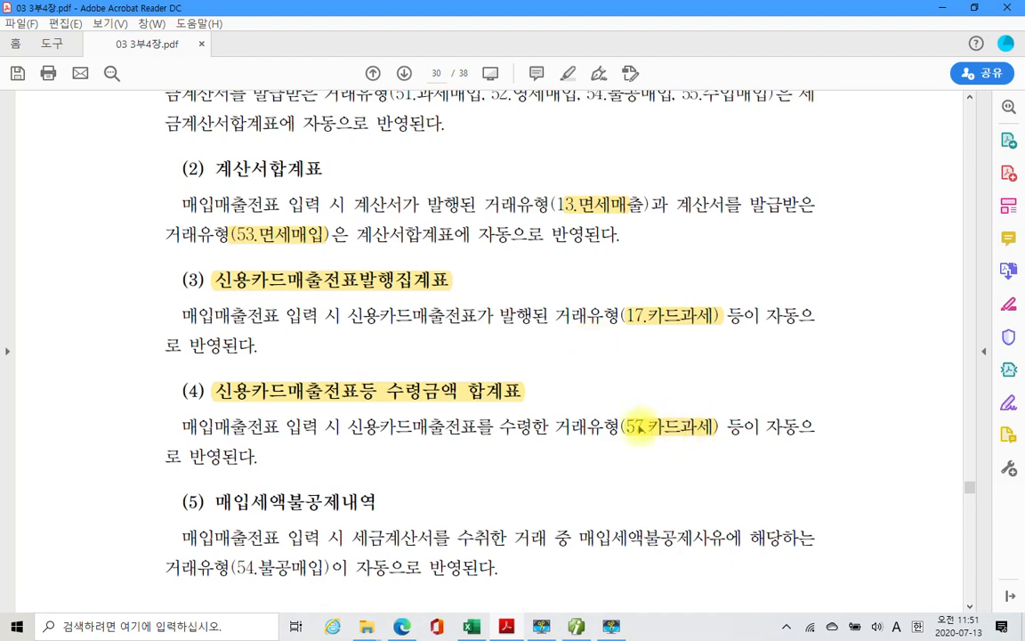
Highlight the section (5) heading text 매입세액불공제내역.
{"action": "scroll", "coordinate": [618, 444], "scroll_direction": "down", "scroll_amount": 3}
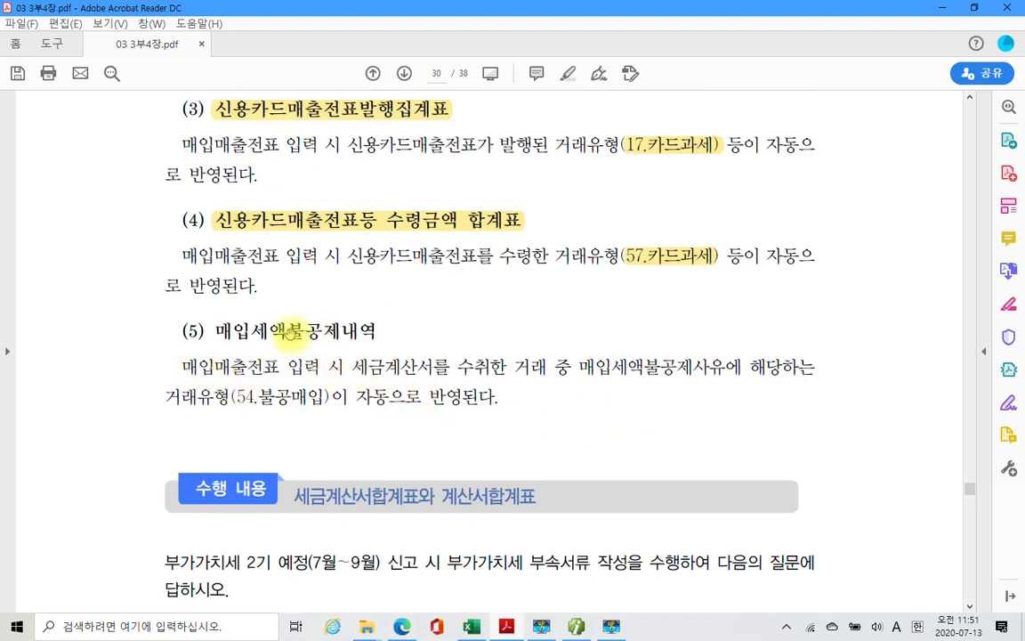
{"action": "left_click_drag", "start_coordinate": [215, 331], "coordinate": [363, 331]}
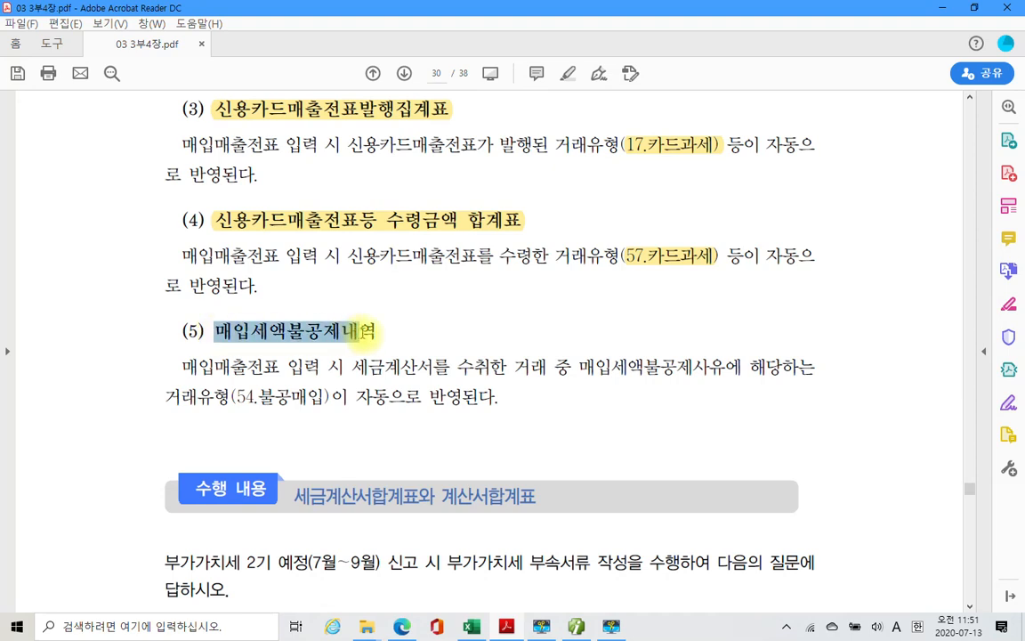
{"action": "right_click", "coordinate": [377, 334]}
{"action": "left_click", "coordinate": [384, 368]}
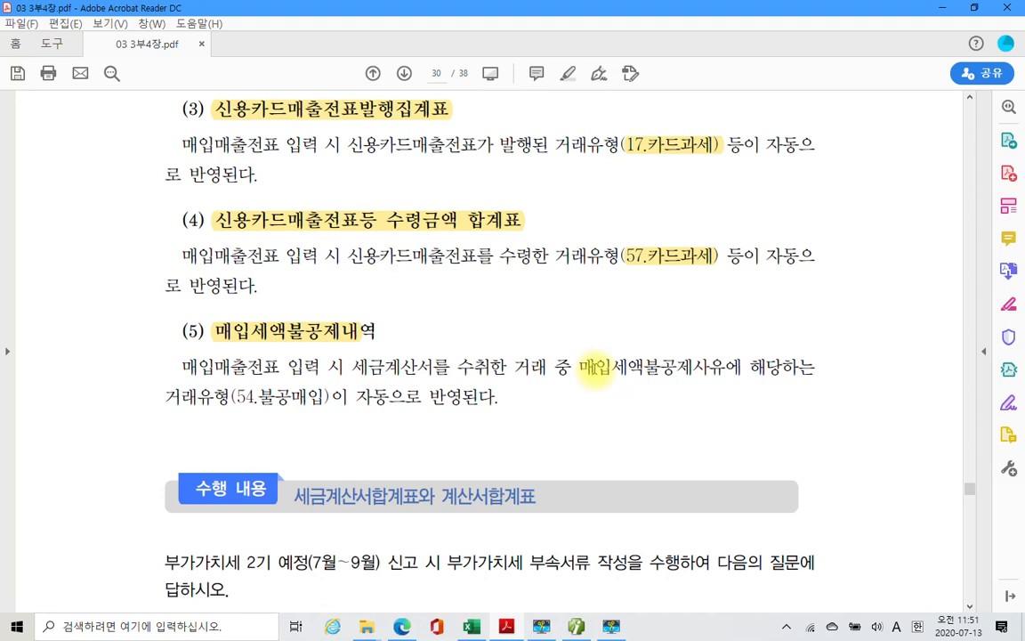
Highlight the term 전자세금계산서 in the 수행 1 question at the end of page 234.
{"action": "scroll", "coordinate": [589, 396], "scroll_direction": "down", "scroll_amount": 5}
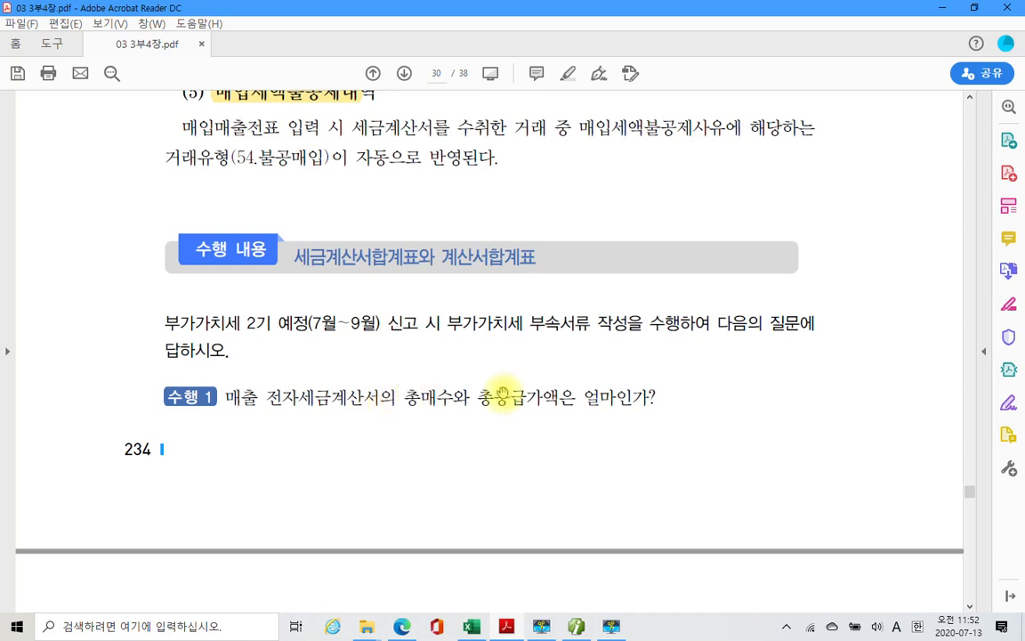
{"action": "left_click_drag", "start_coordinate": [267, 396], "coordinate": [378, 398]}
{"action": "right_click", "coordinate": [364, 402]}
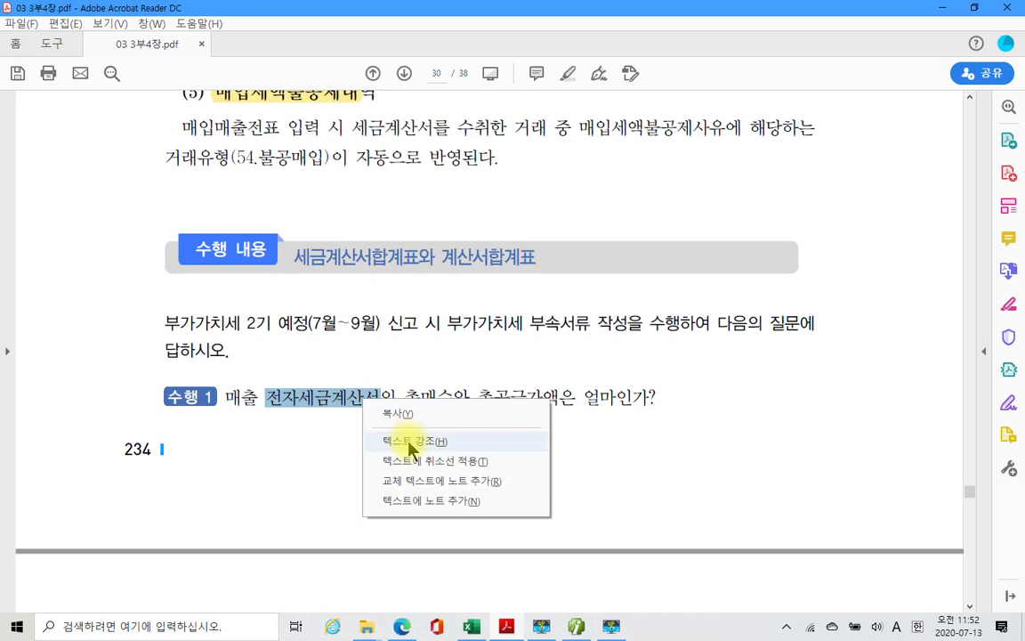
{"action": "left_click", "coordinate": [412, 442]}
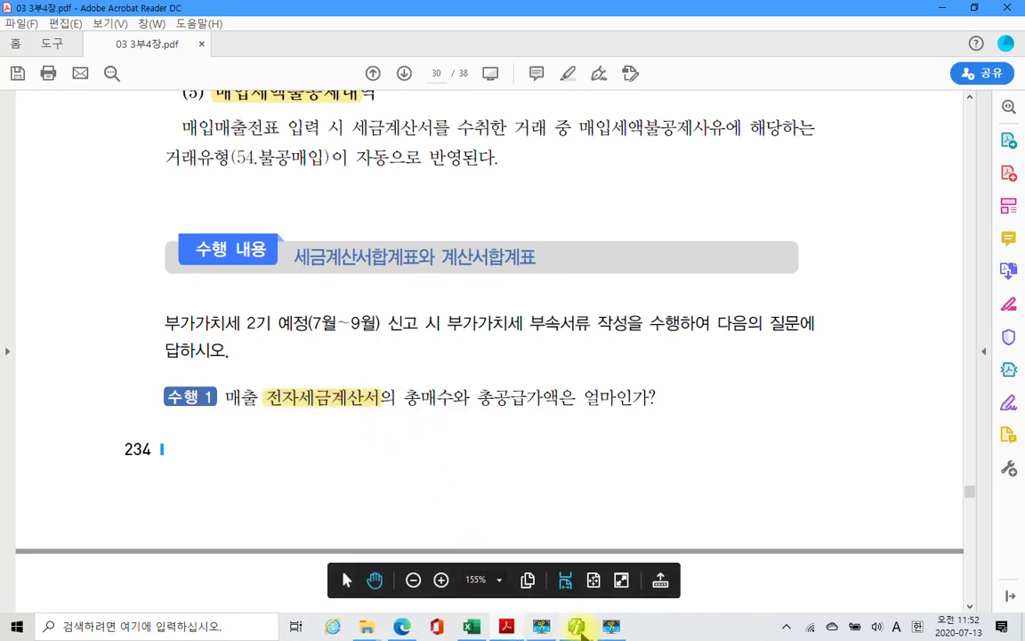
Switch to SmartA, open 세금계산서합계표 for months 07 to 09 of 2020, and agree to reload its data anew.
{"action": "left_click", "coordinate": [578, 627]}
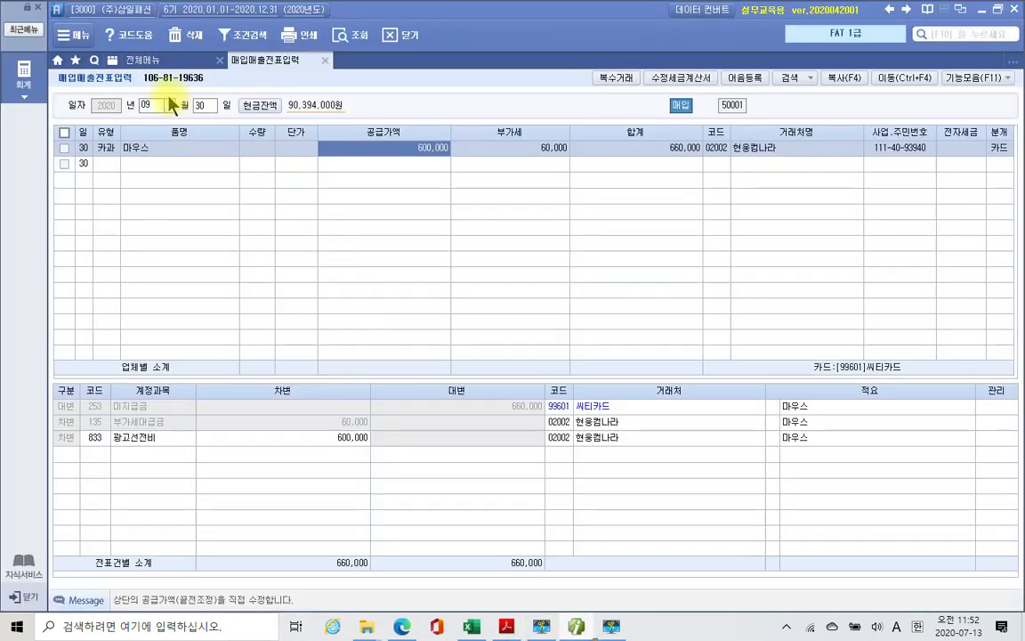
{"action": "left_click", "coordinate": [140, 58]}
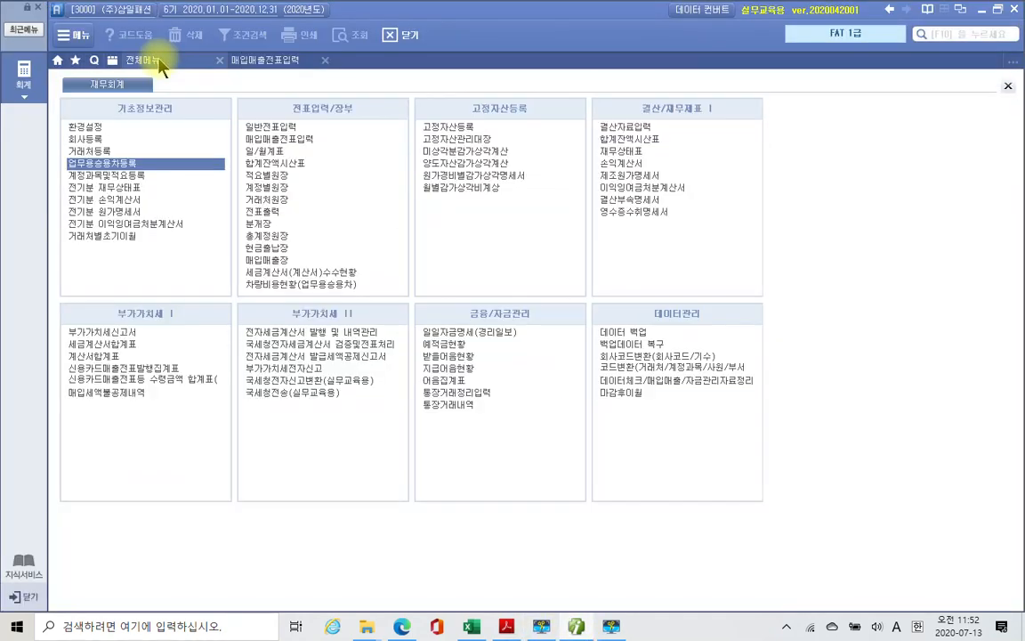
{"action": "left_click", "coordinate": [106, 345]}
{"action": "type", "text": "07"}
{"action": "type", "text": "09"}
{"action": "key", "text": "Return"}
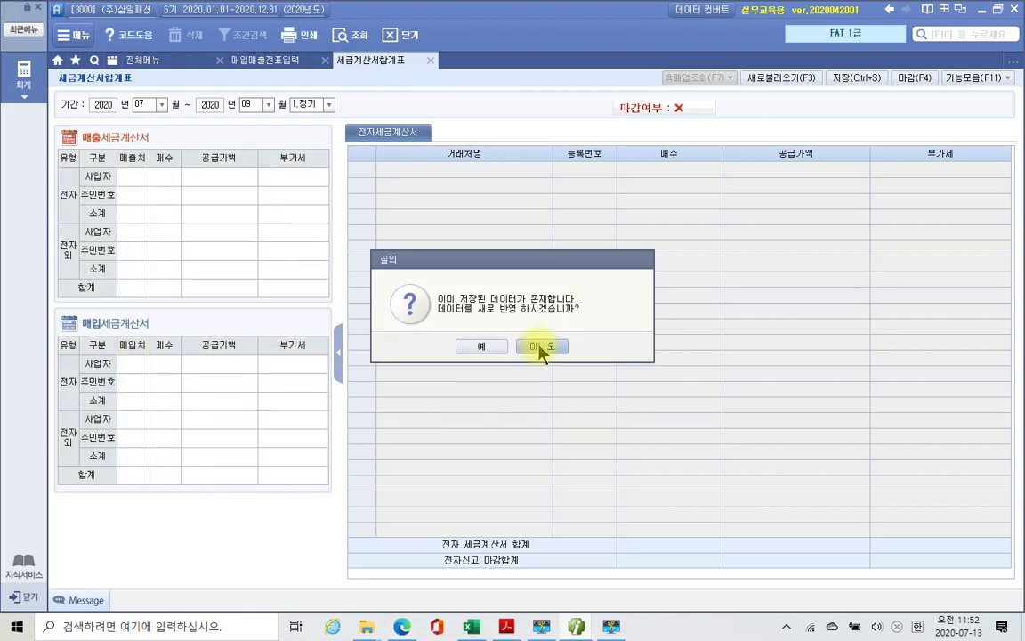
{"action": "left_click", "coordinate": [481, 346]}
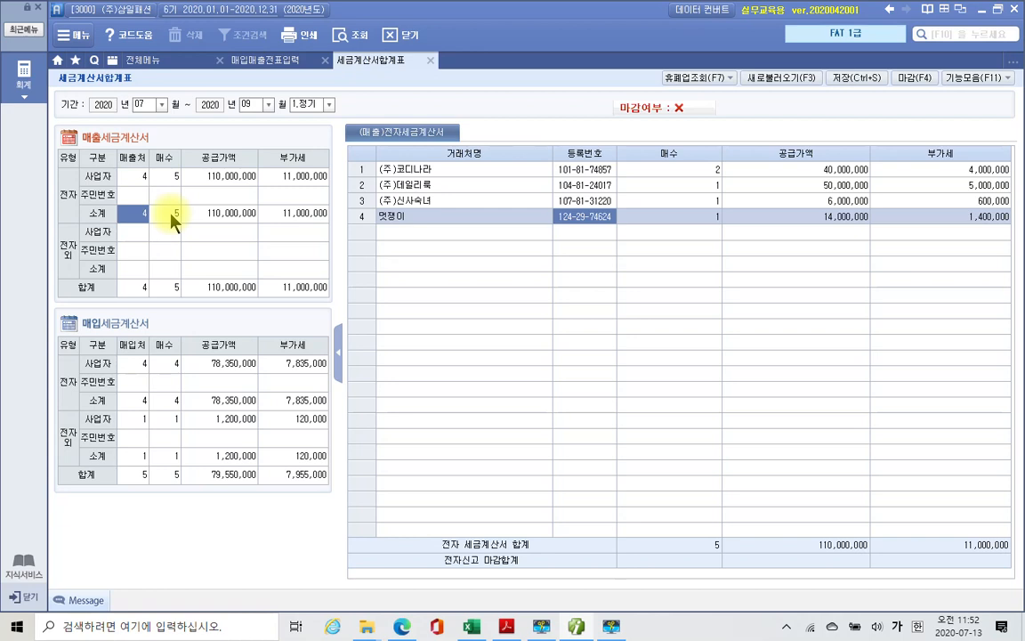
Mark the electronic sales subtotal's count and supply amount, the 매입세금계산서 heading and its electronic subtotal with the screen pen, and clear the marks.
{"action": "left_click_drag", "start_coordinate": [150, 203], "coordinate": [259, 223]}
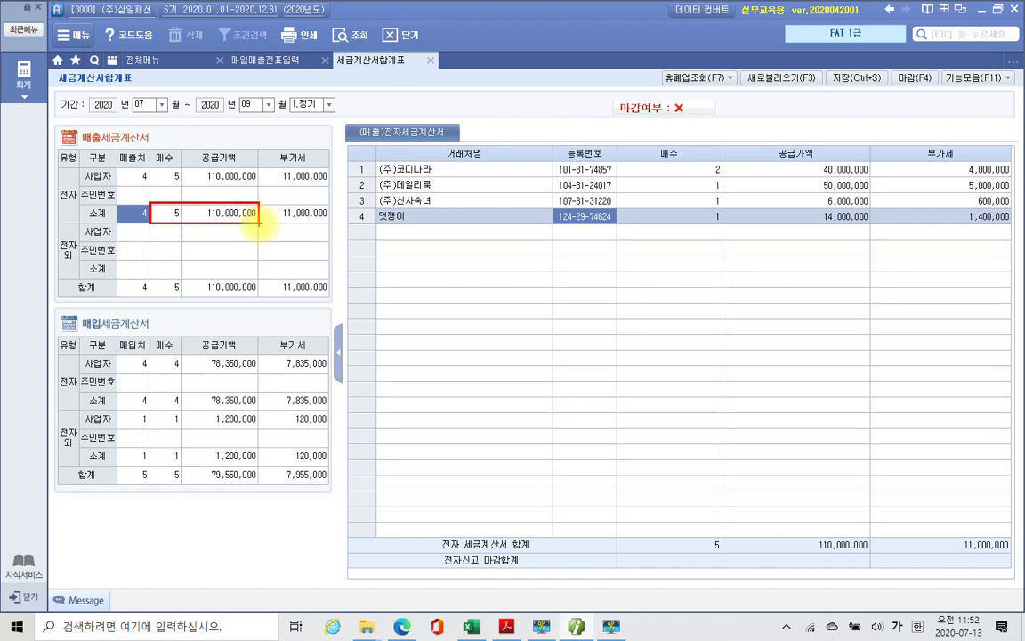
{"action": "mouse_move", "coordinate": [62, 309]}
{"action": "left_mouse_down"}
{"action": "mouse_move", "coordinate": [84, 329]}
{"action": "mouse_move", "coordinate": [171, 334]}
{"action": "left_mouse_up"}
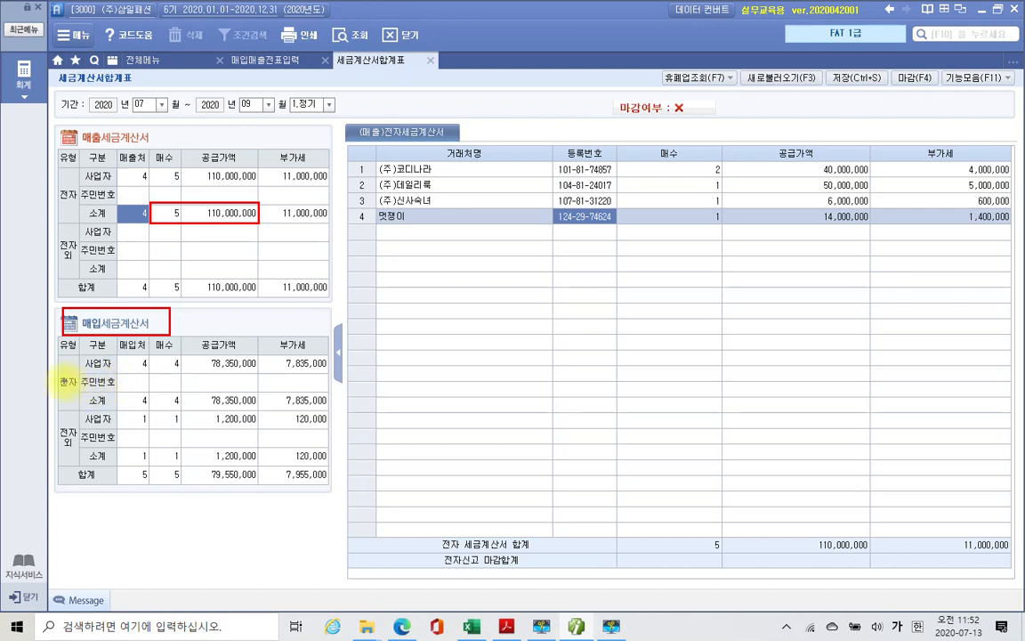
{"action": "left_click_drag", "start_coordinate": [64, 381], "coordinate": [73, 382]}
{"action": "mouse_move", "coordinate": [141, 398]}
{"action": "left_mouse_down"}
{"action": "mouse_move", "coordinate": [147, 392]}
{"action": "mouse_move", "coordinate": [140, 407]}
{"action": "left_mouse_up"}
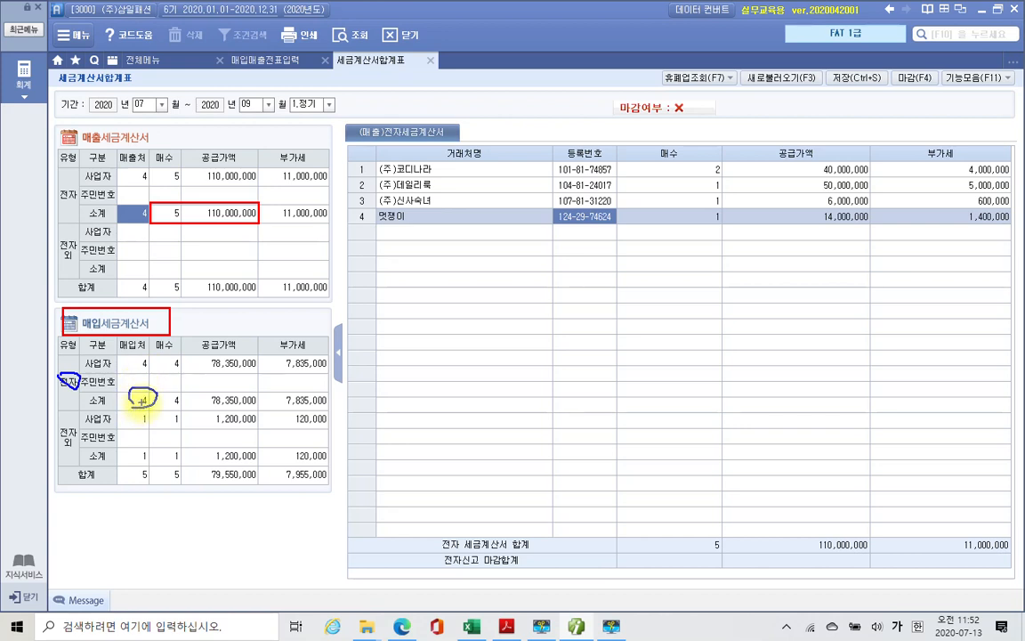
{"action": "key", "text": "Escape"}
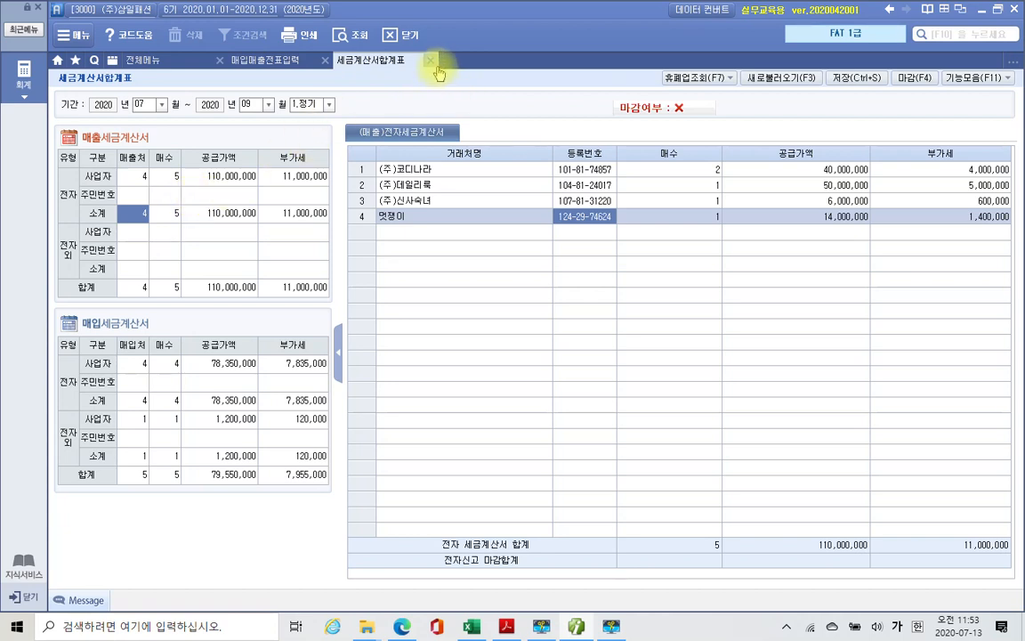
Open 계산서합계표 from the full menu and query the period from month 07 to 09 of 2020.
{"action": "left_click", "coordinate": [141, 63]}
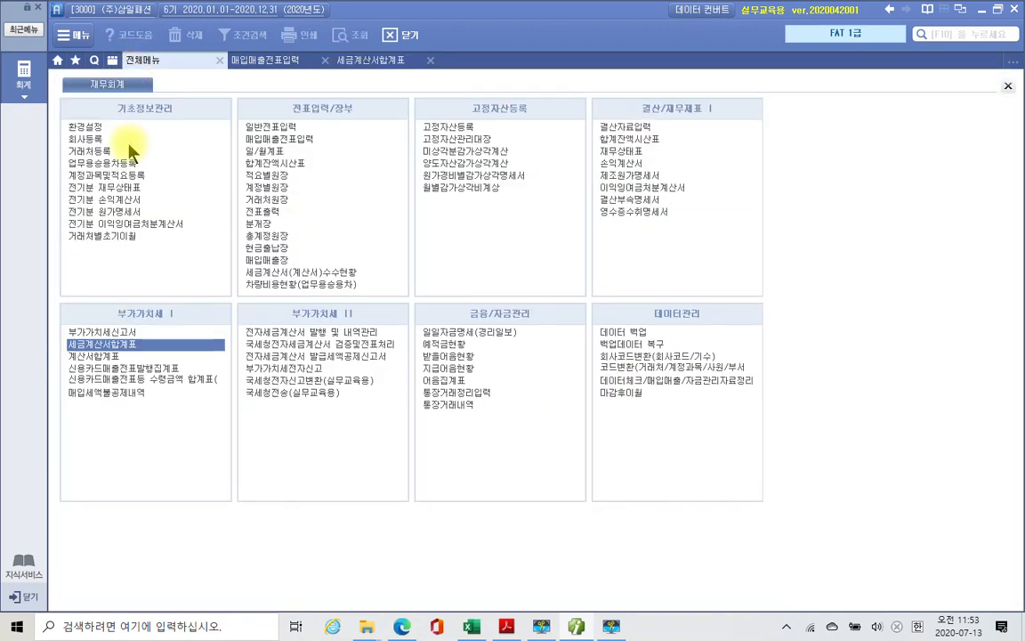
{"action": "left_click", "coordinate": [92, 356]}
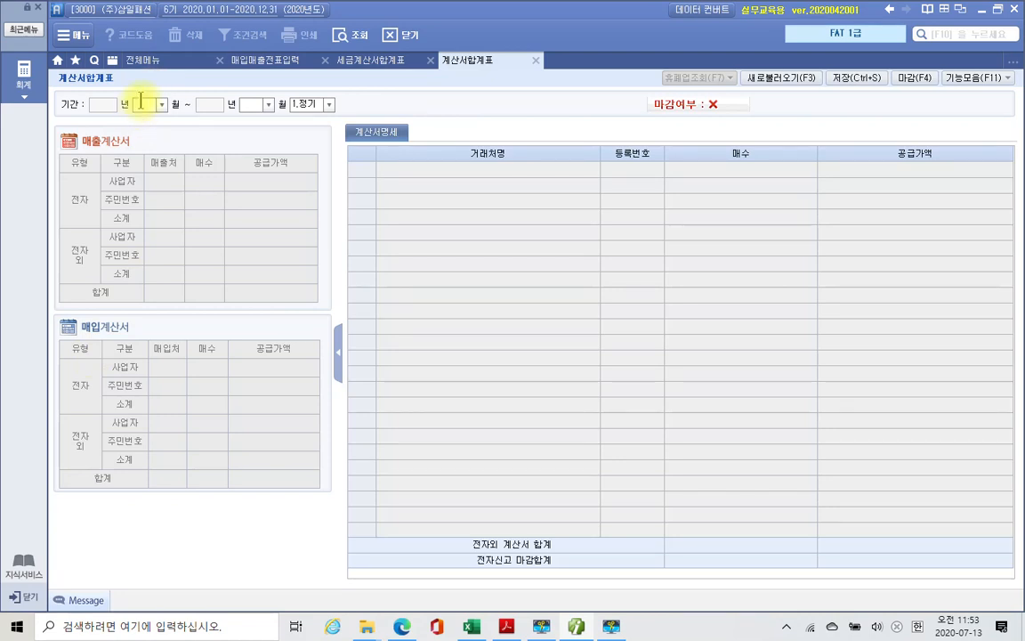
{"action": "type", "text": "07"}
{"action": "key", "text": "Return"}
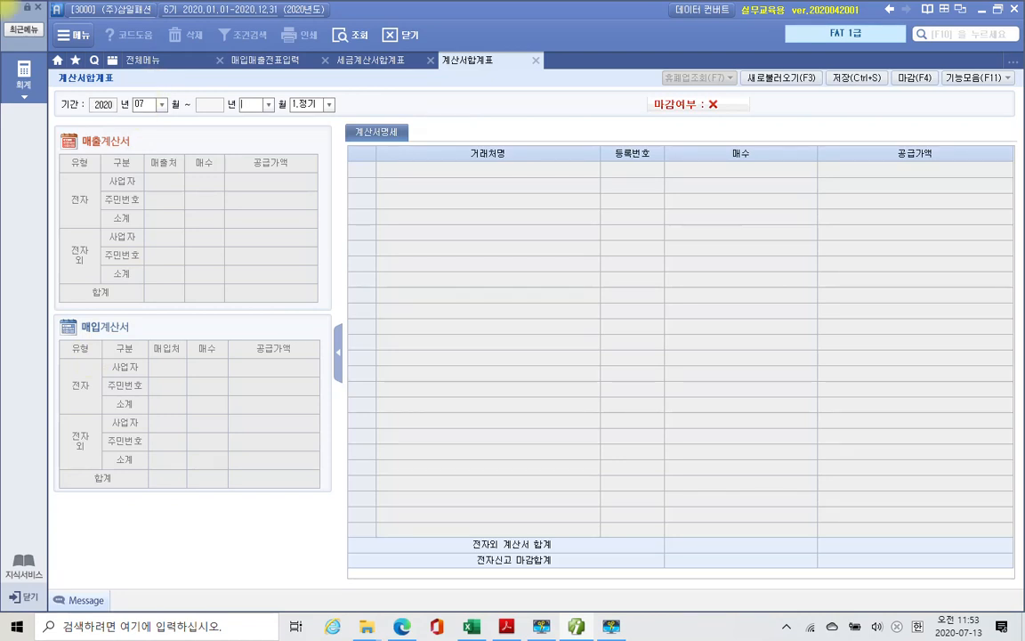
{"action": "type", "text": "09"}
{"action": "key", "text": "Return"}
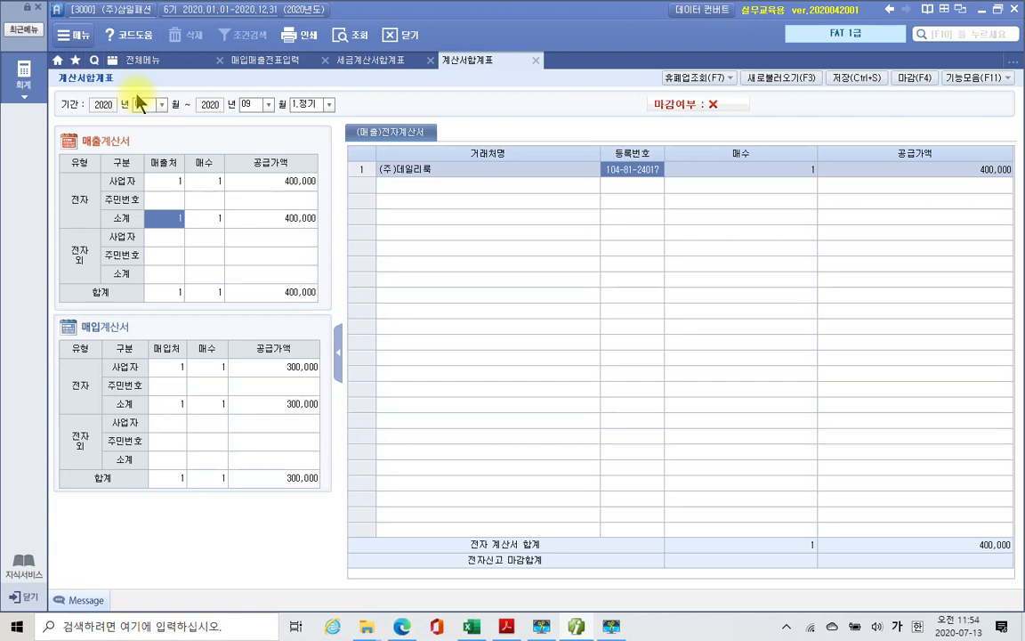
Box the 매입계산서 heading and the count and supply amount of its electronic subtotal in blue, and clear the marks.
{"action": "left_click_drag", "start_coordinate": [46, 310], "coordinate": [170, 341]}
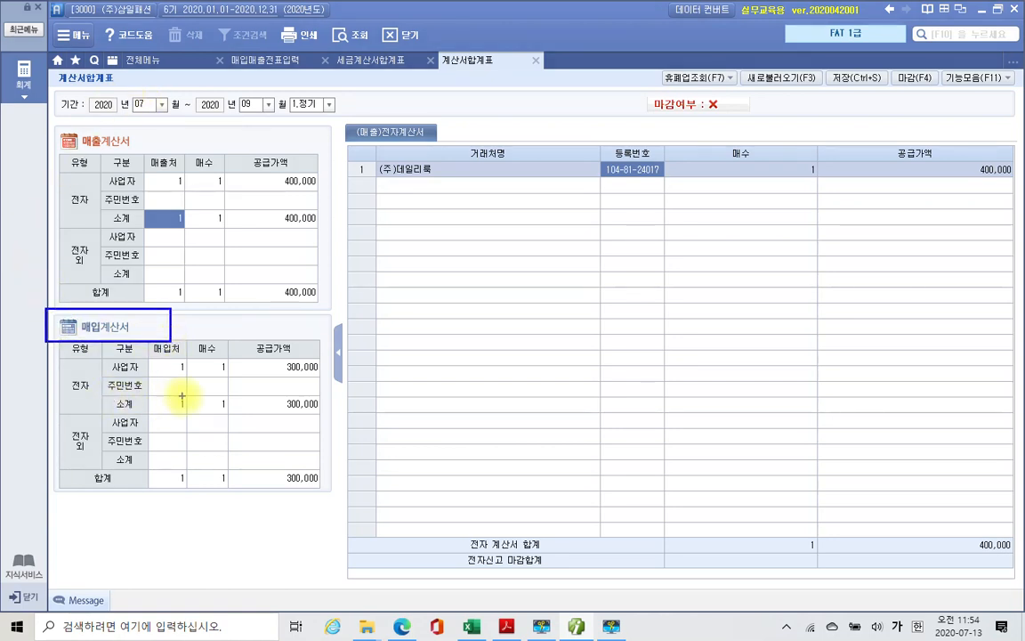
{"action": "mouse_move", "coordinate": [201, 393]}
{"action": "left_mouse_down"}
{"action": "mouse_move", "coordinate": [237, 416]}
{"action": "mouse_move", "coordinate": [328, 412]}
{"action": "left_mouse_up"}
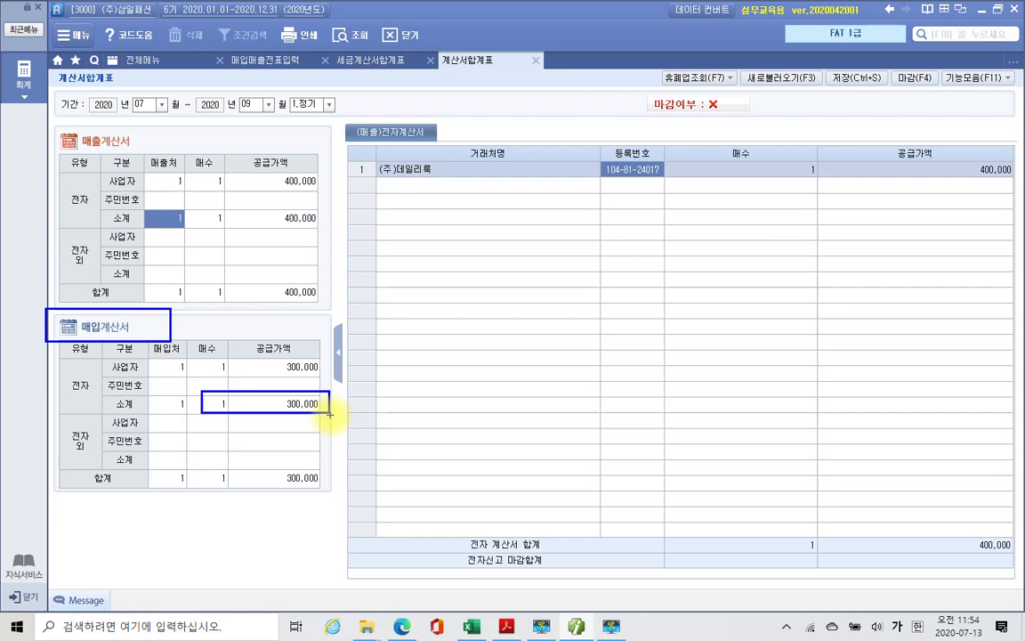
{"action": "key", "text": "Escape"}
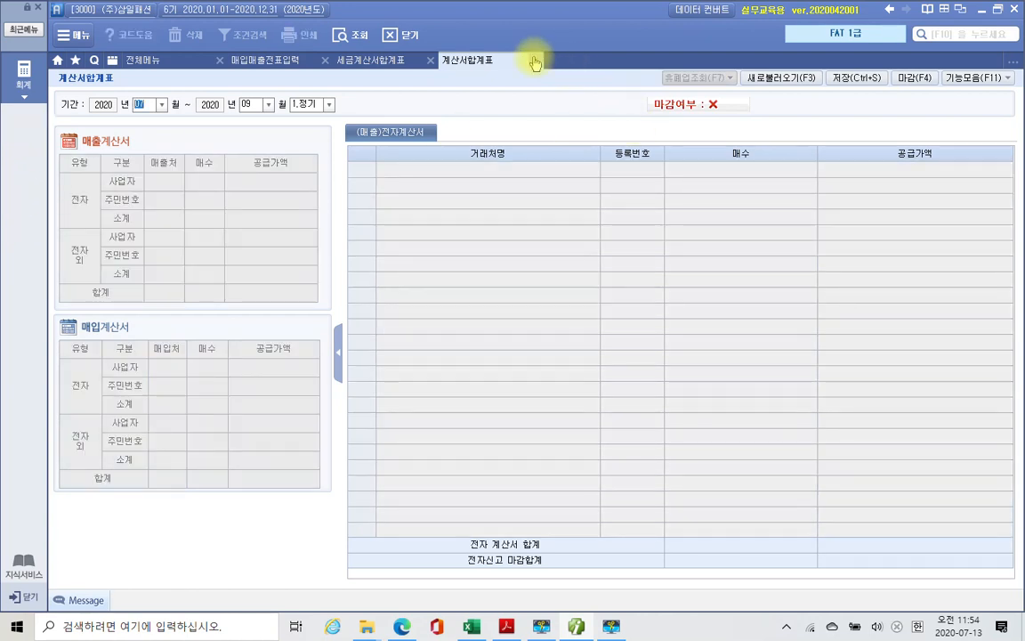
Close the 계산서합계표, 세금계산서합계표 and 매입매출전표입력 screens.
{"action": "left_click", "coordinate": [535, 61]}
{"action": "left_click", "coordinate": [432, 60]}
{"action": "left_click", "coordinate": [325, 61]}
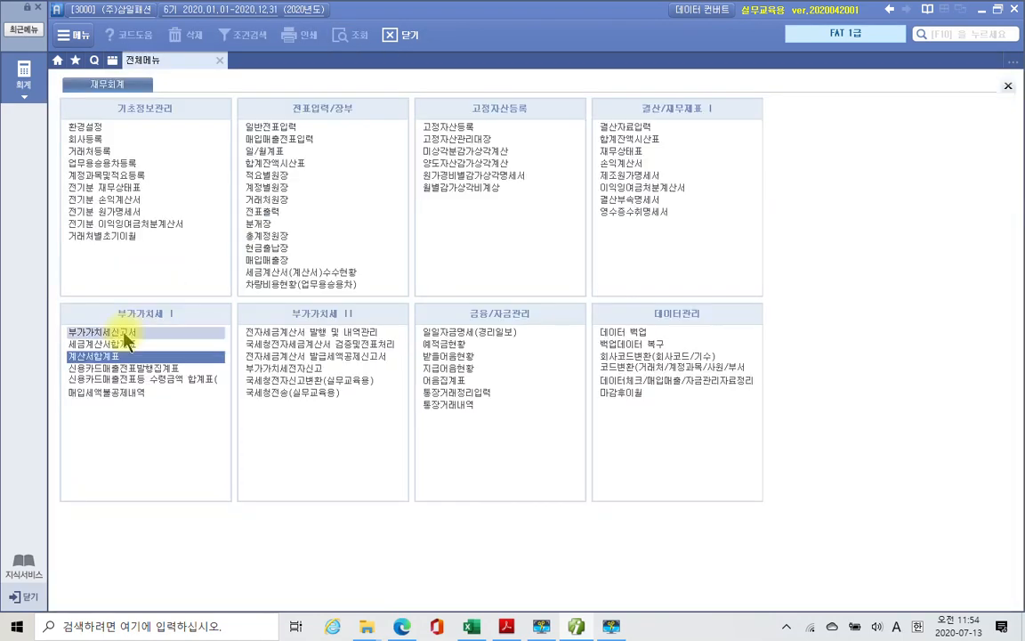
Open 신용카드매출전표발행집계표 for months 07 to 09, decline the saved data, and load the data from the general and purchase/sales vouchers.
{"action": "left_click", "coordinate": [135, 359]}
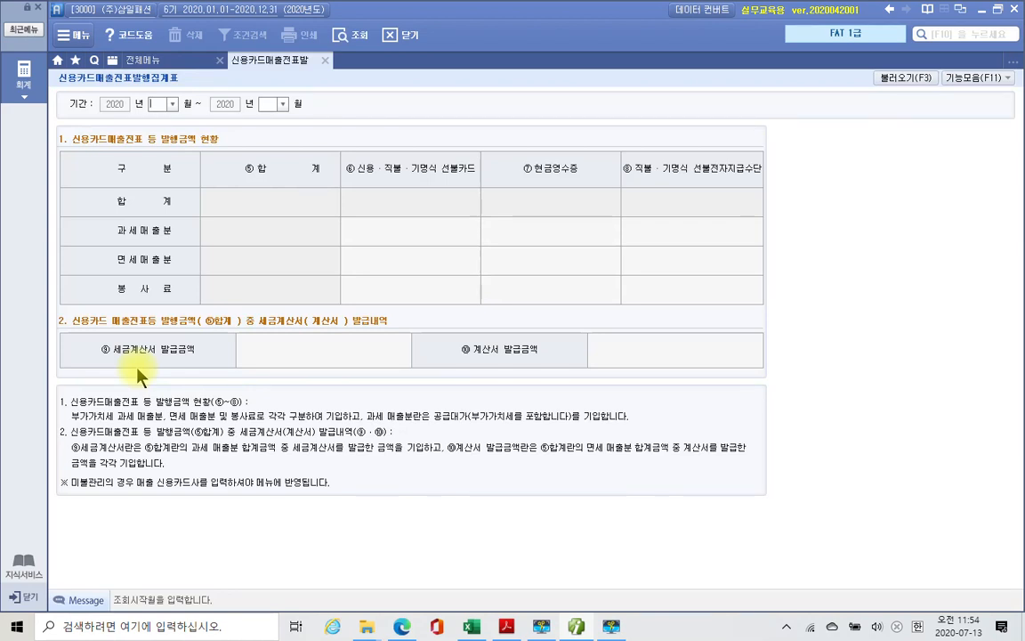
{"action": "type", "text": "7"}
{"action": "key", "text": "Return"}
{"action": "type", "text": "9"}
{"action": "key", "text": "Return"}
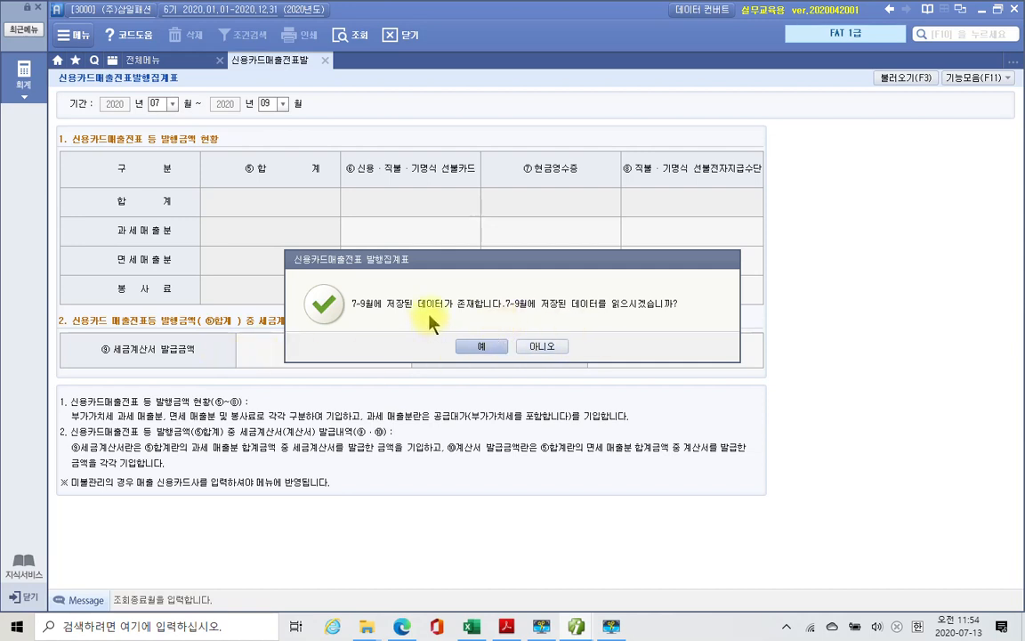
{"action": "left_click", "coordinate": [553, 347]}
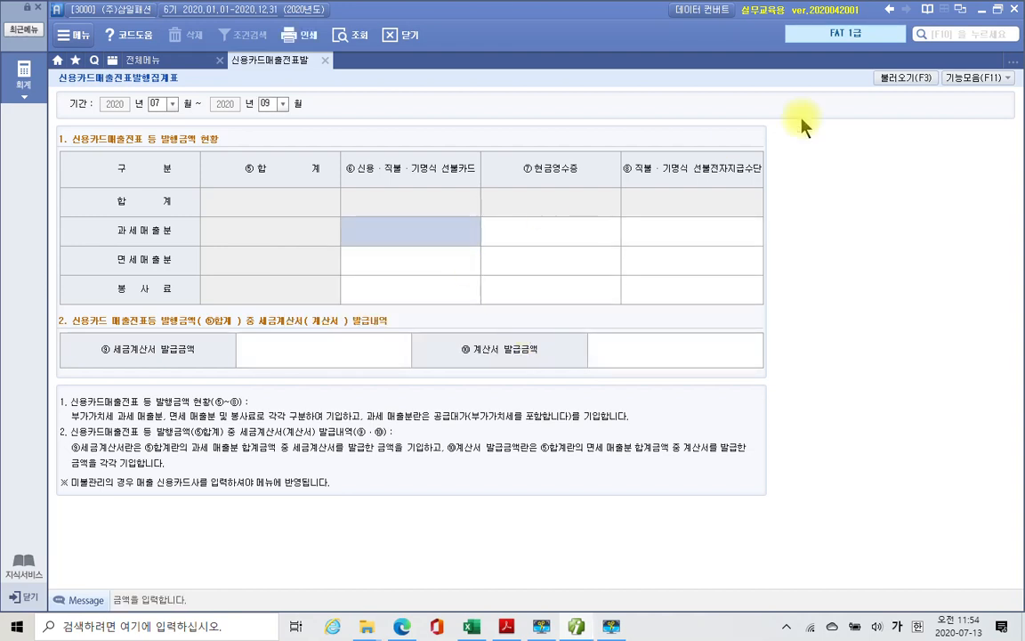
{"action": "left_click", "coordinate": [906, 78]}
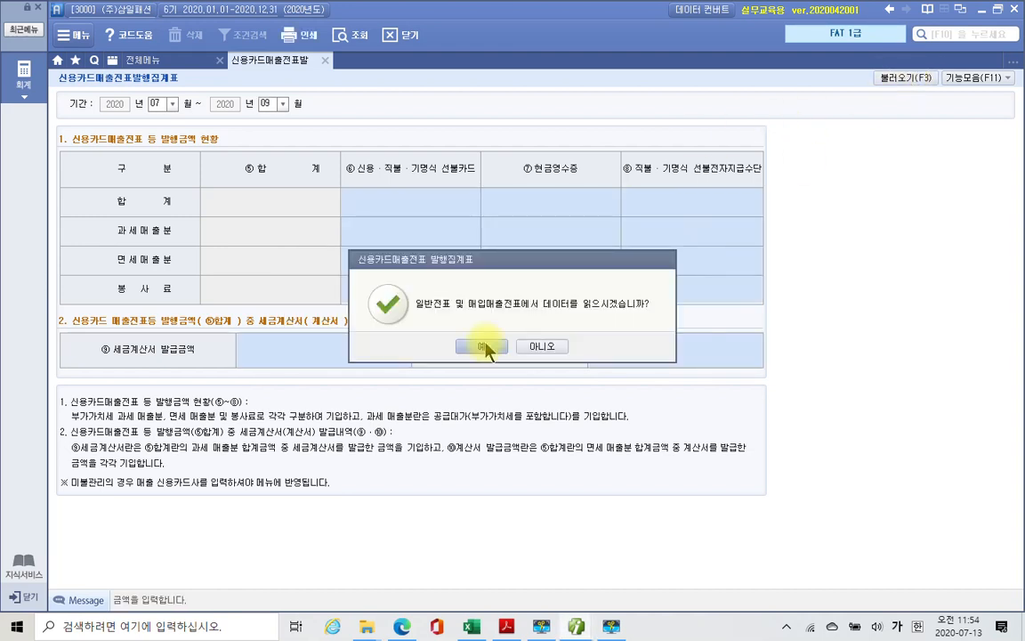
{"action": "left_click", "coordinate": [478, 347]}
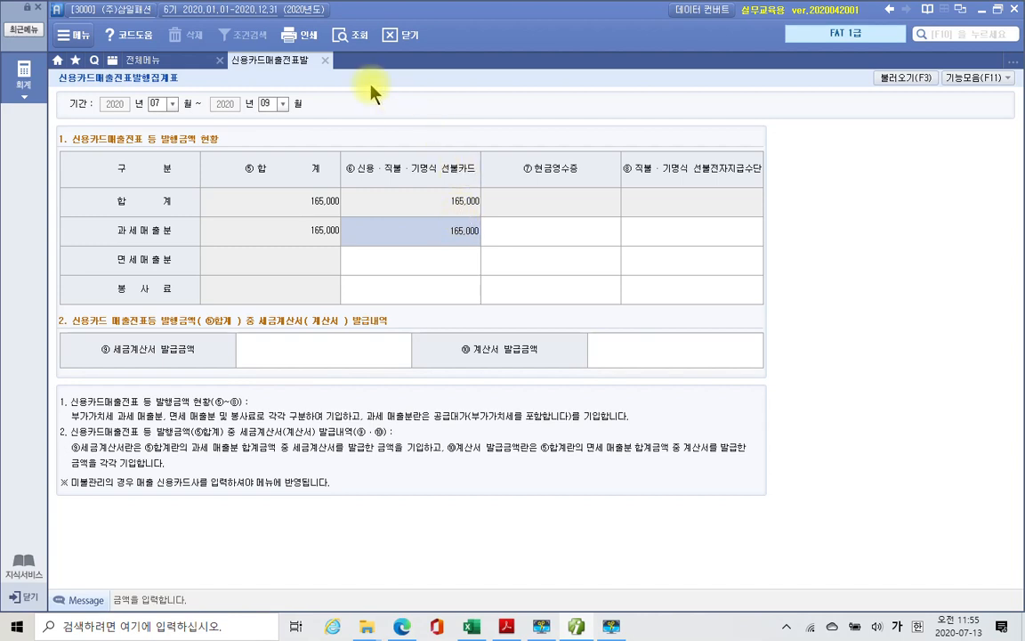
Close that report, query 신용카드매출전표등 수령금액 합계표(갑) for months 07 to 09, and open the first row's 유형 options.
{"action": "left_click", "coordinate": [325, 60]}
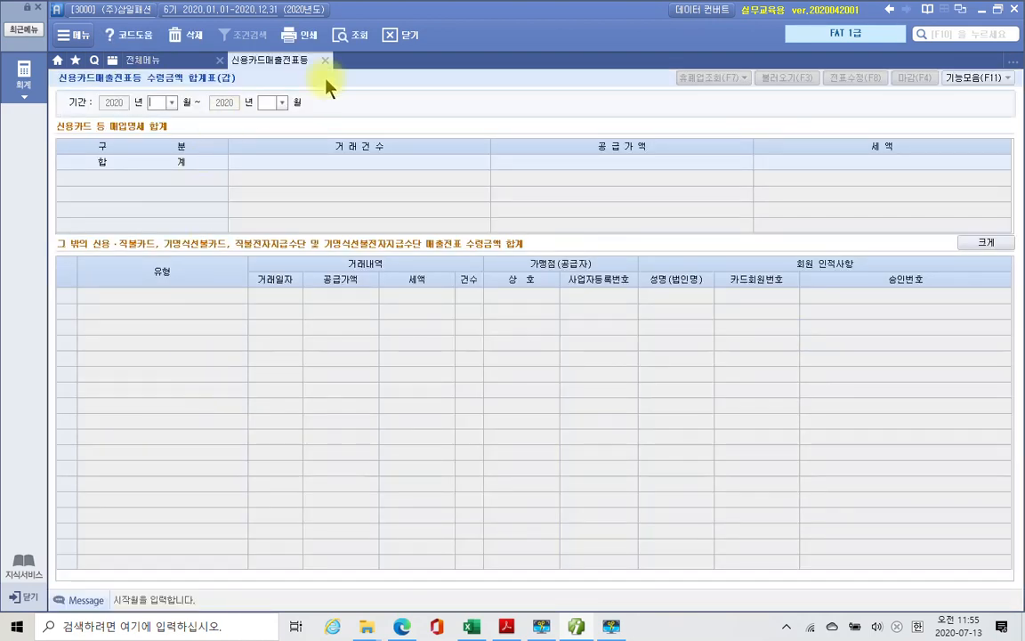
{"action": "type", "text": "7"}
{"action": "key", "text": "Return"}
{"action": "type", "text": "9"}
{"action": "key", "text": "Return"}
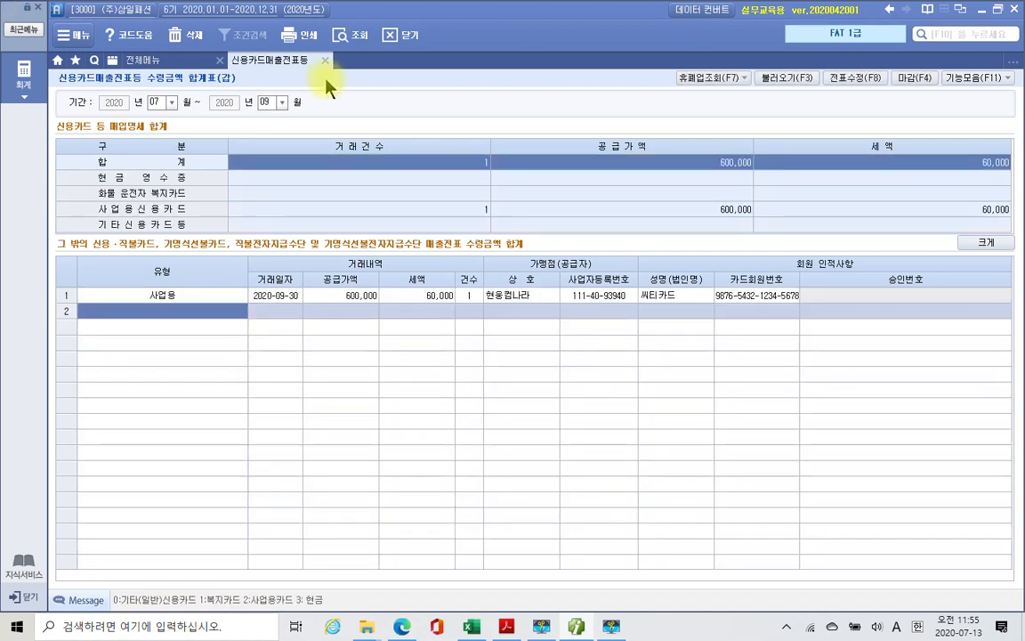
{"action": "left_click", "coordinate": [163, 296]}
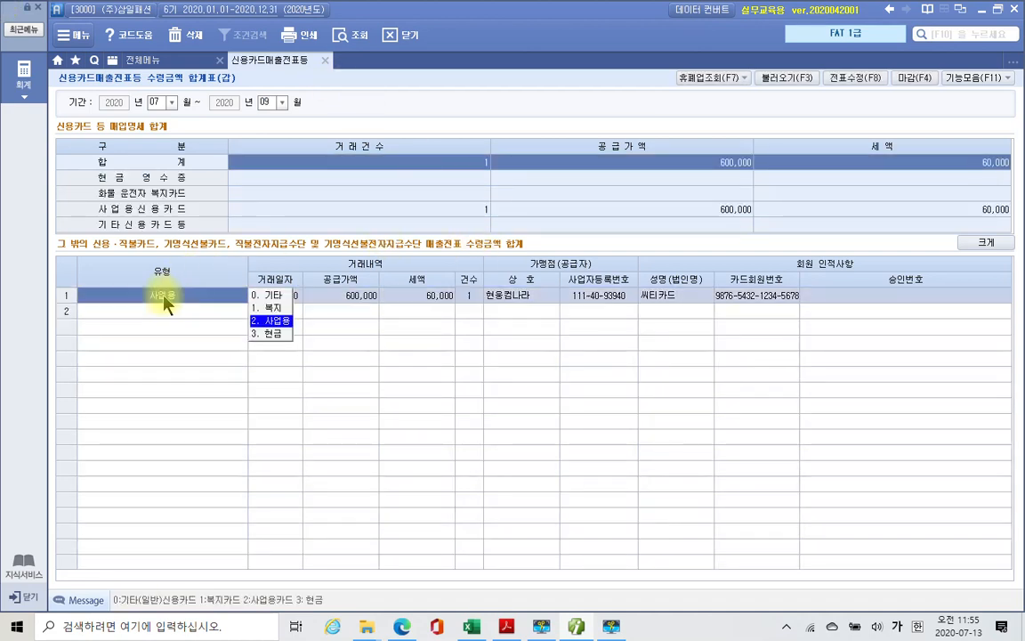
Check the first row's supply amount and tax, reload the 수령금액 합계표(갑) data from the transactions, and close the report.
{"action": "left_click", "coordinate": [368, 299]}
{"action": "left_click", "coordinate": [422, 299]}
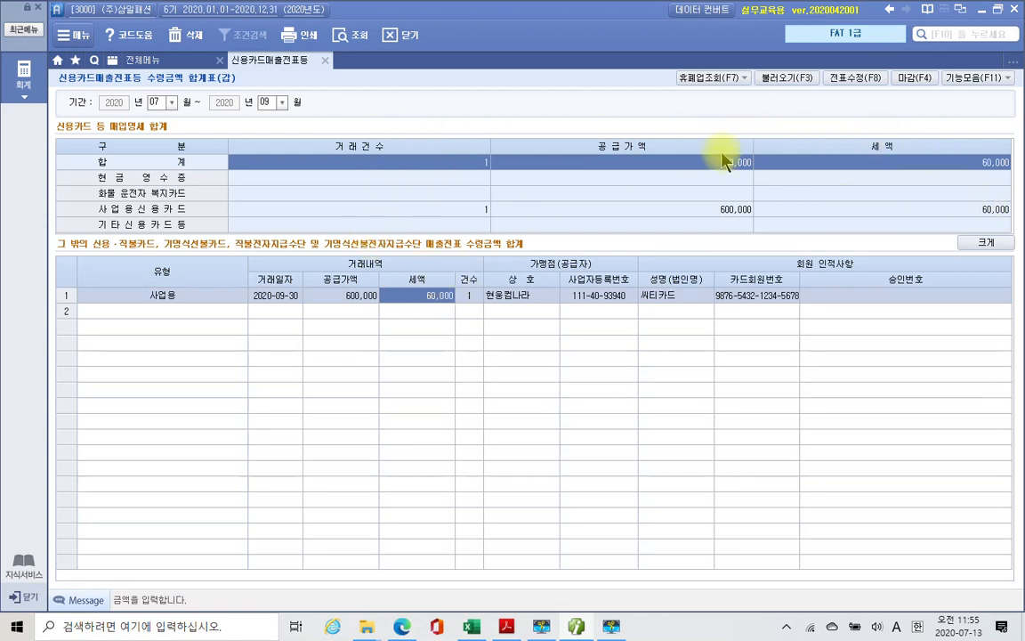
{"action": "left_click", "coordinate": [789, 82]}
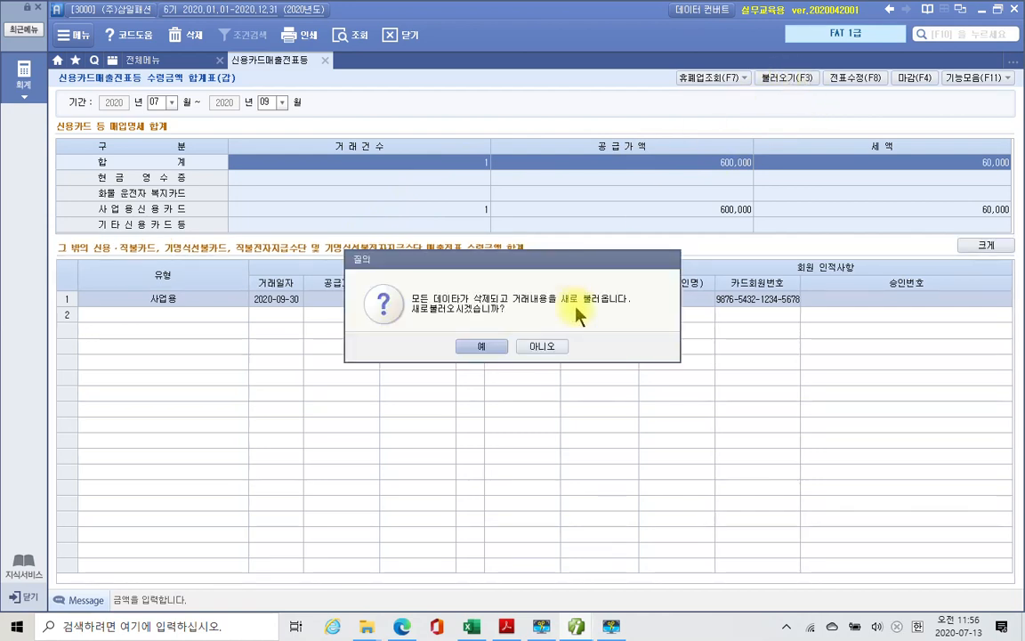
{"action": "left_click", "coordinate": [479, 351]}
{"action": "left_click", "coordinate": [445, 302]}
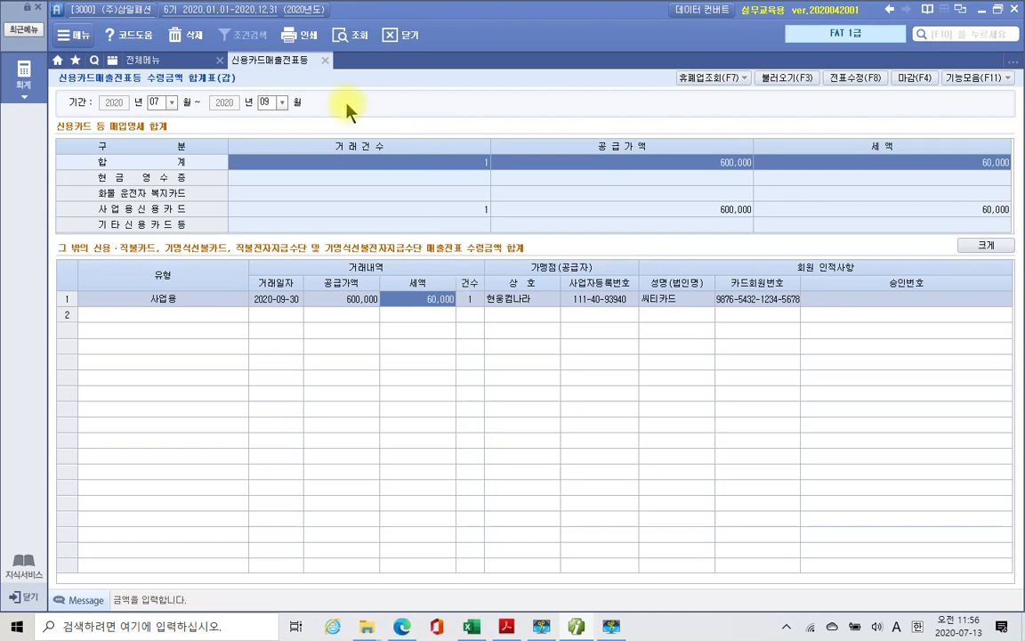
{"action": "left_click", "coordinate": [324, 60]}
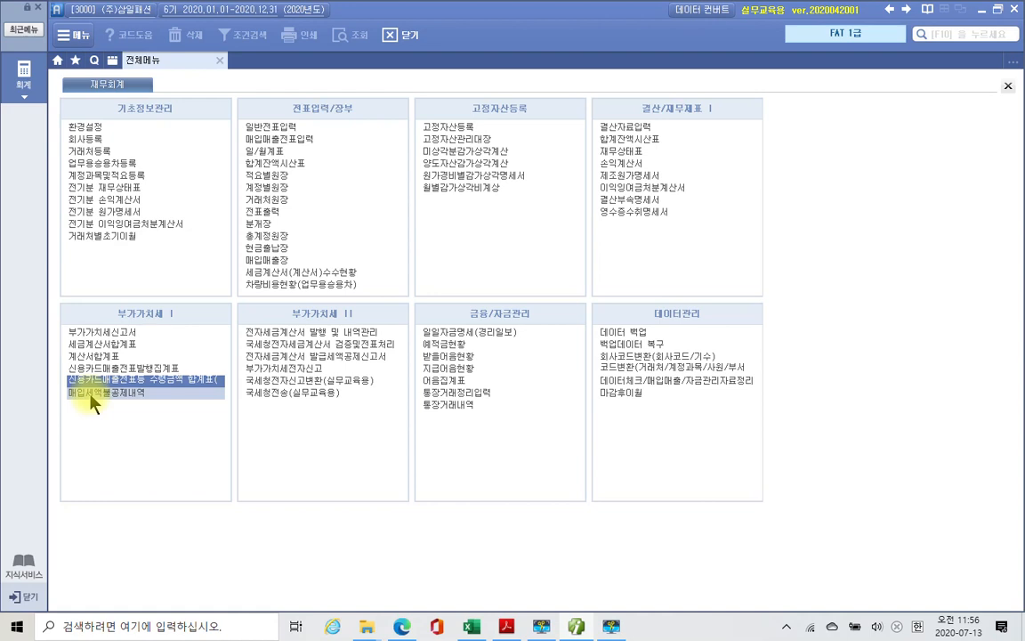
Open 매입세액불공제내역 for months 07 to 09 and decline the saved data.
{"action": "left_click", "coordinate": [92, 394]}
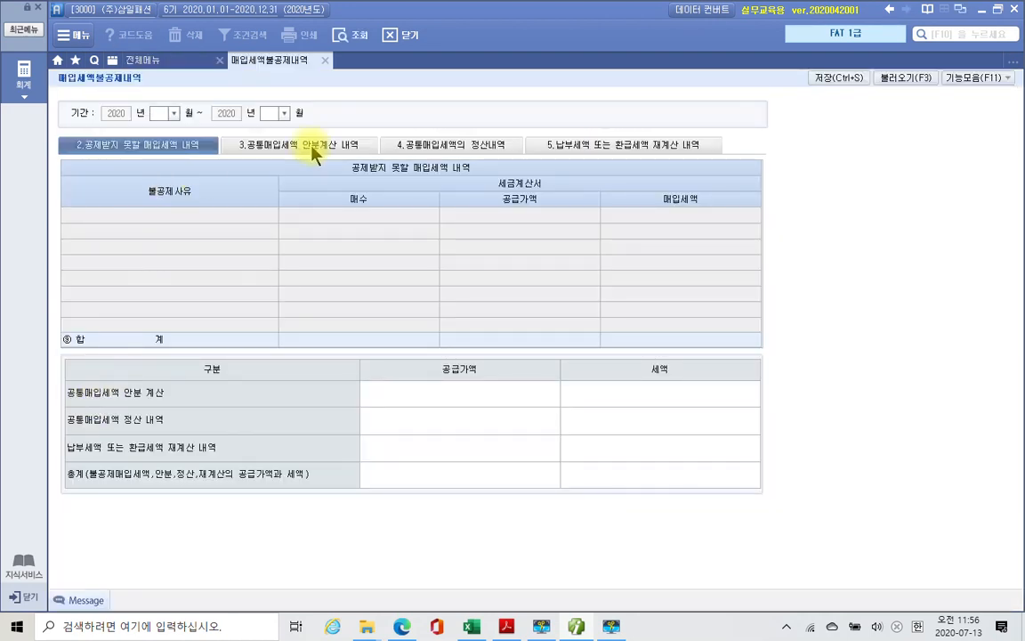
{"action": "type", "text": "07"}
{"action": "type", "text": "9"}
{"action": "key", "text": "Return"}
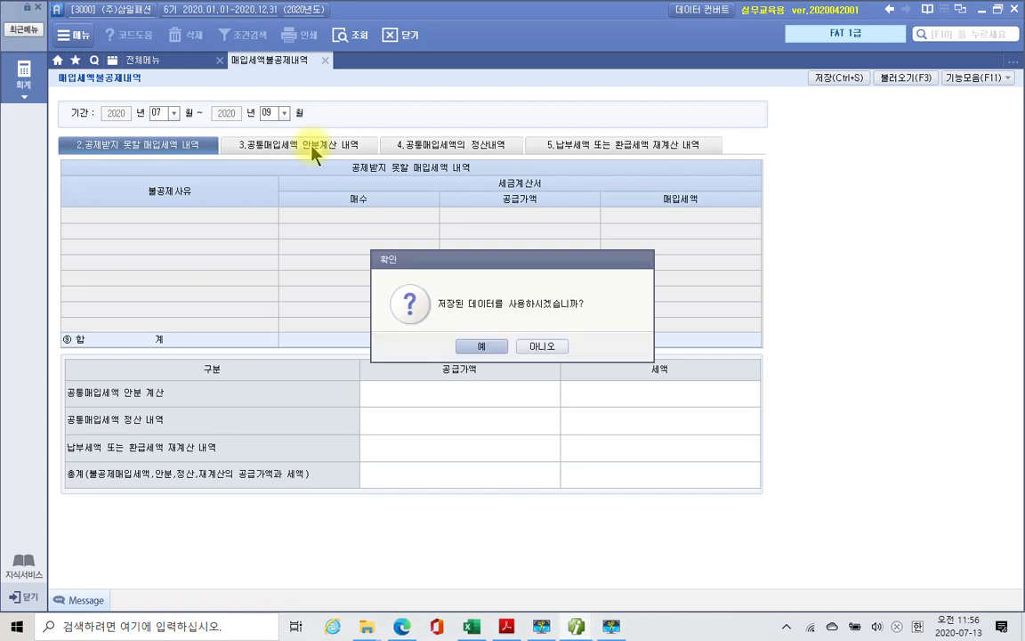
{"action": "left_click", "coordinate": [542, 346]}
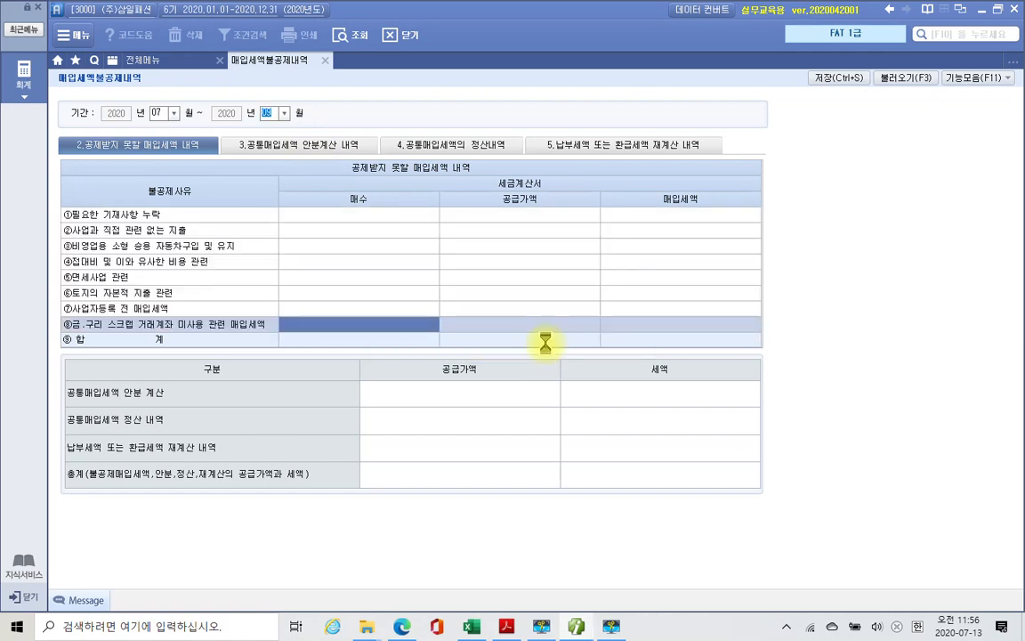
Load the non-deductible details from 매입매출전표입력 with items 2.공제받지 못할 매입세액 내역 and 3.공통매입세액 안분계산식 설정 enabled.
{"action": "left_click", "coordinate": [905, 79]}
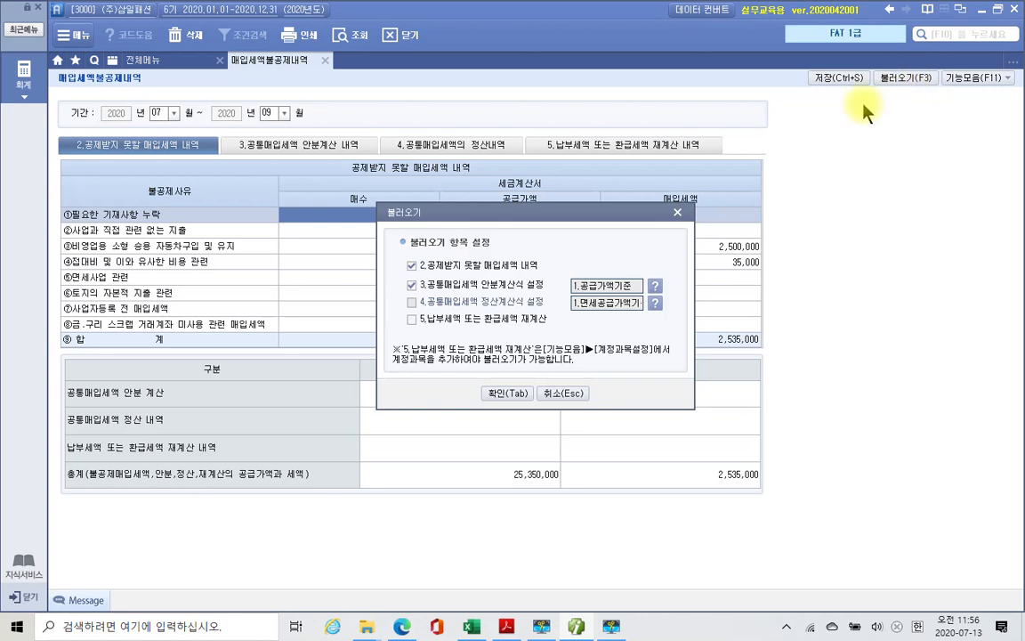
{"action": "left_click", "coordinate": [510, 397]}
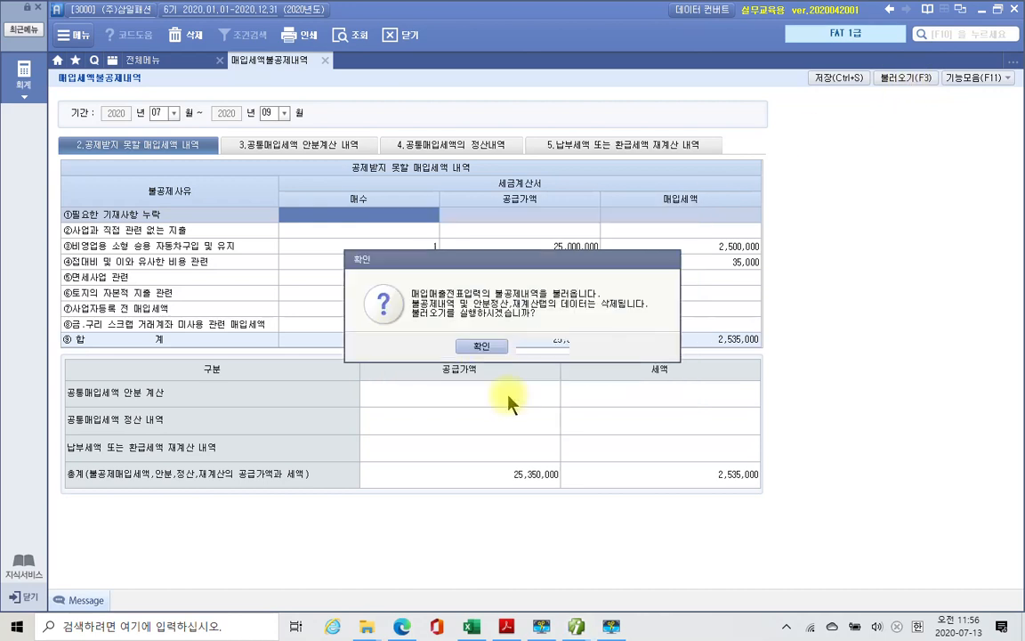
{"action": "left_click", "coordinate": [483, 346]}
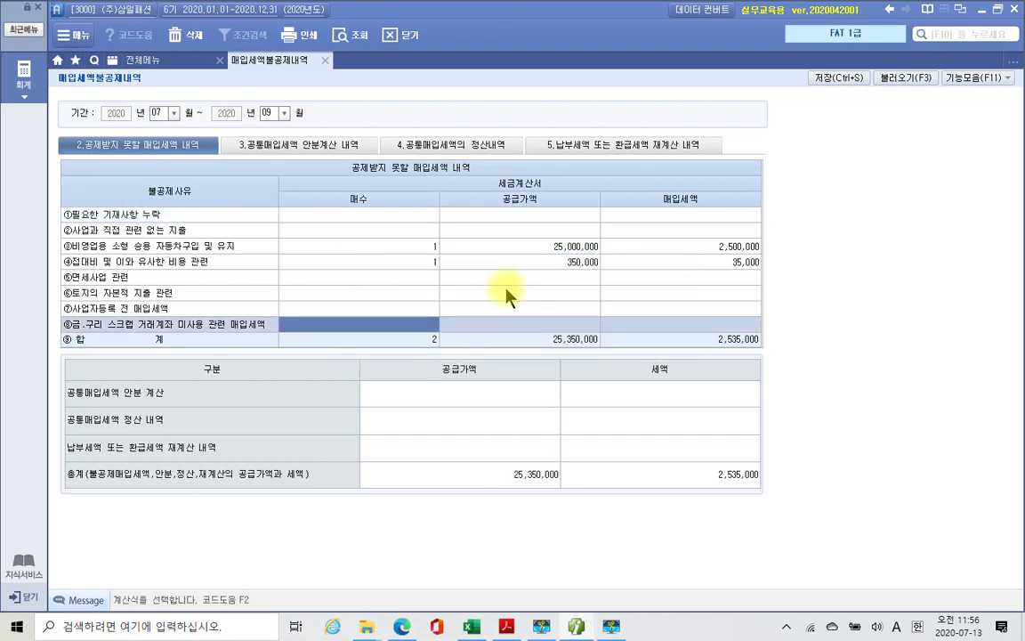
Select the counts of rows ③ and ④, mark the 총계 tax amount and 세액 heading in blue, clear the marks, and return to 전체메뉴.
{"action": "left_click", "coordinate": [409, 251]}
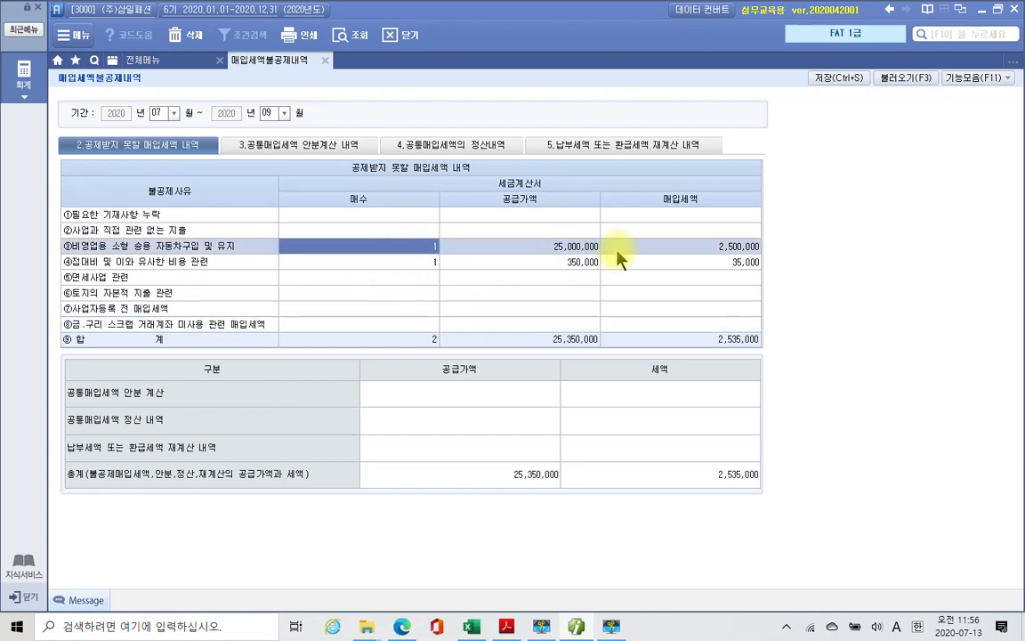
{"action": "left_click", "coordinate": [413, 265]}
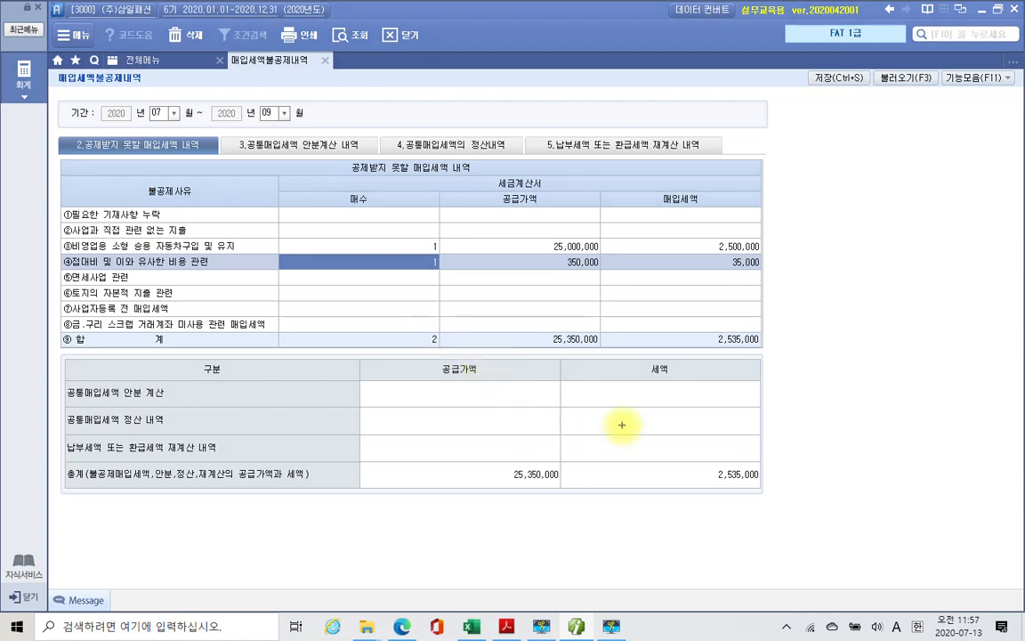
{"action": "left_click_drag", "start_coordinate": [667, 456], "coordinate": [829, 518]}
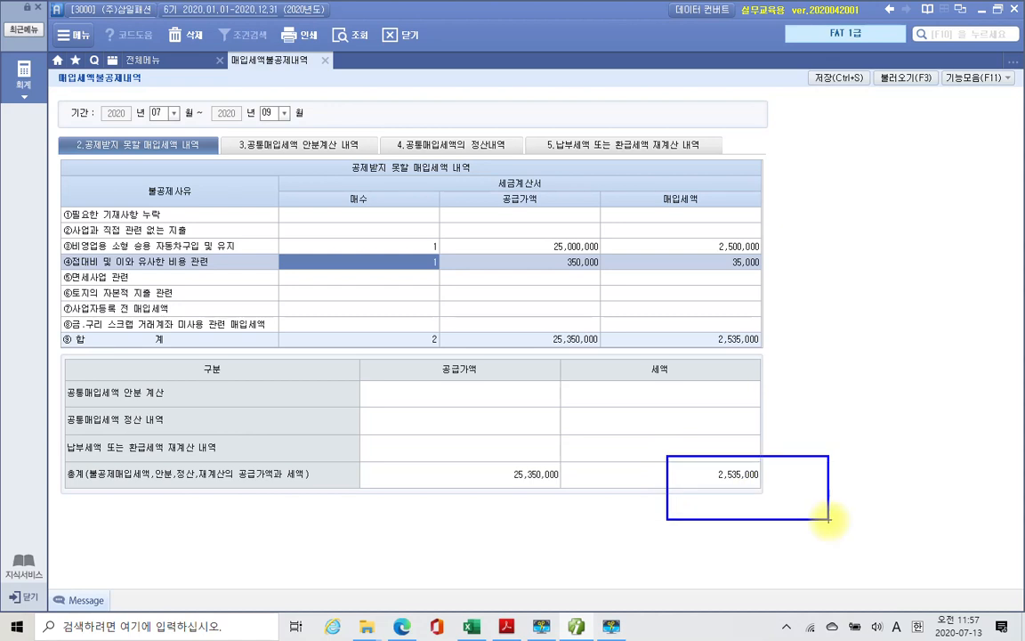
{"action": "mouse_move", "coordinate": [660, 402]}
{"action": "left_mouse_down"}
{"action": "mouse_move", "coordinate": [625, 383]}
{"action": "mouse_move", "coordinate": [669, 372]}
{"action": "left_mouse_up"}
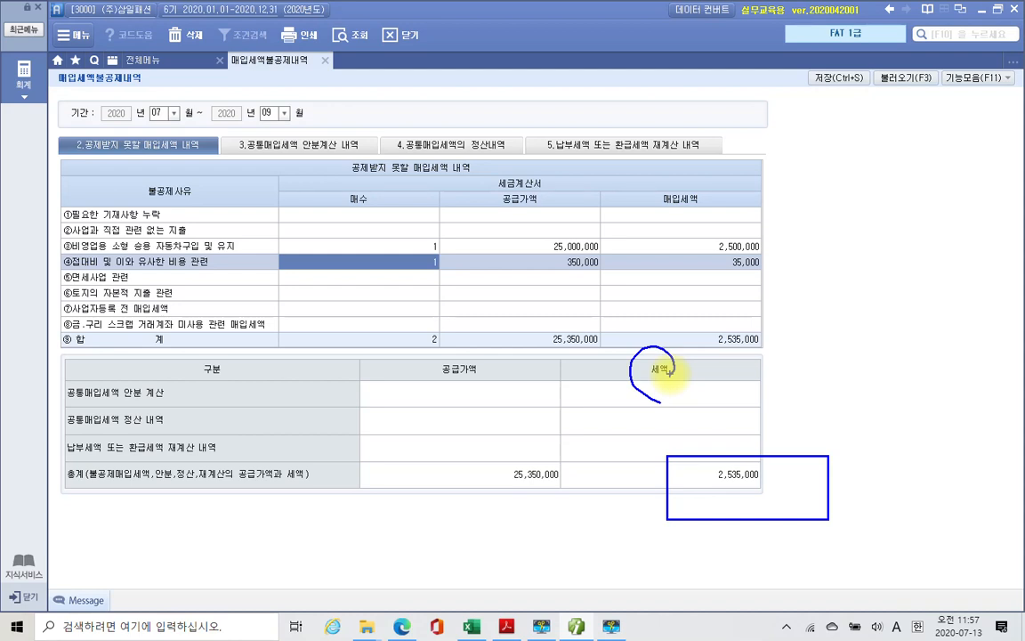
{"action": "mouse_move", "coordinate": [355, 91]}
{"action": "left_mouse_down"}
{"action": "mouse_move", "coordinate": [198, 81]}
{"action": "mouse_move", "coordinate": [366, 66]}
{"action": "mouse_move", "coordinate": [358, 112]}
{"action": "left_mouse_up"}
{"action": "left_click_drag", "start_coordinate": [258, 407], "coordinate": [336, 91]}
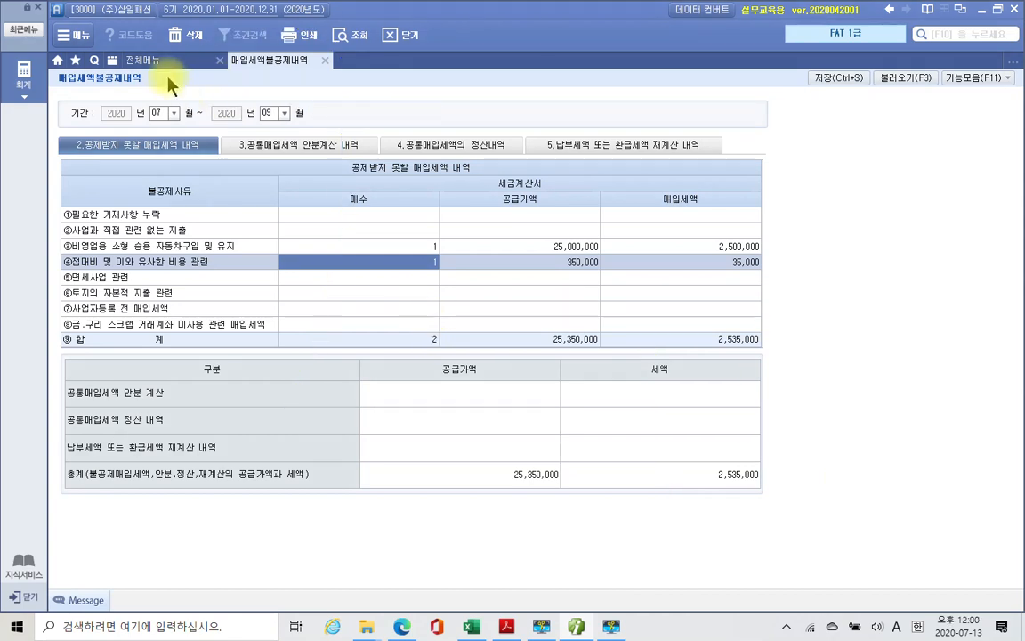
{"action": "left_click", "coordinate": [151, 56]}
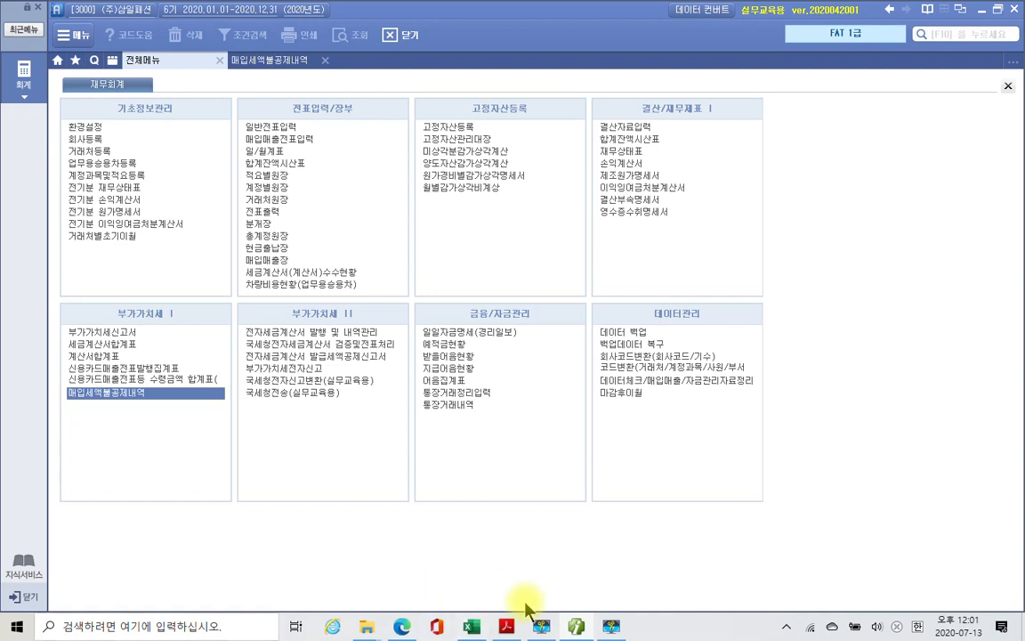
{"action": "left_click", "coordinate": [611, 627]}
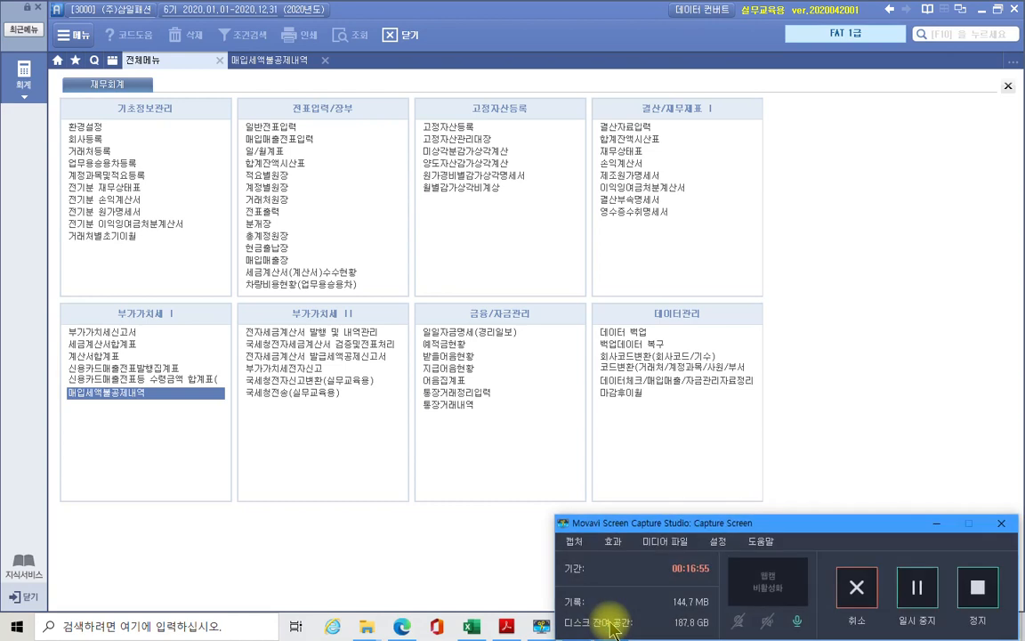
{"action": "left_click", "coordinate": [467, 590]}
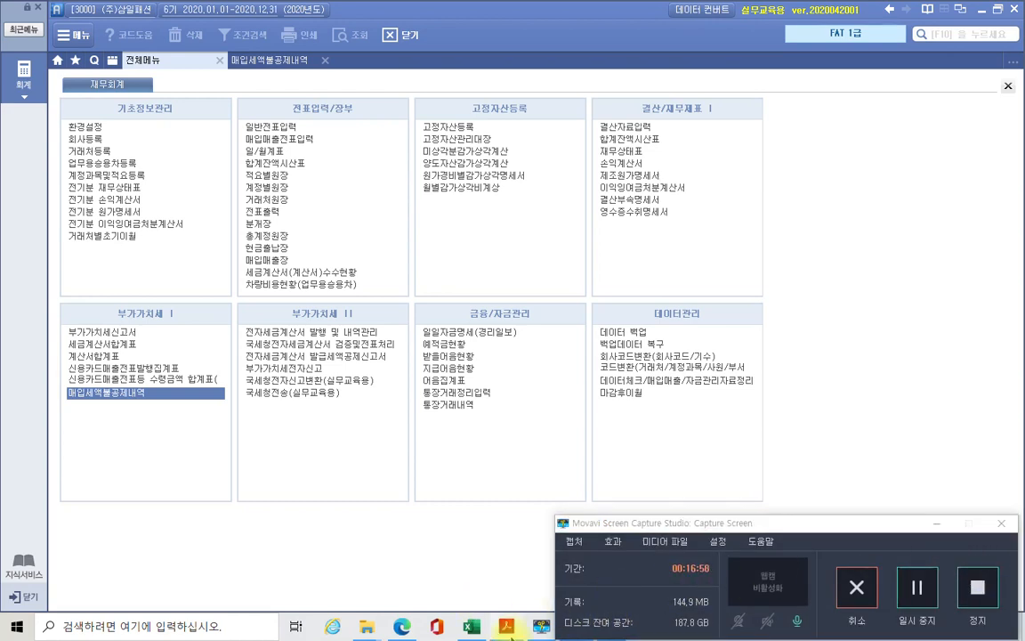
{"action": "left_click", "coordinate": [939, 525]}
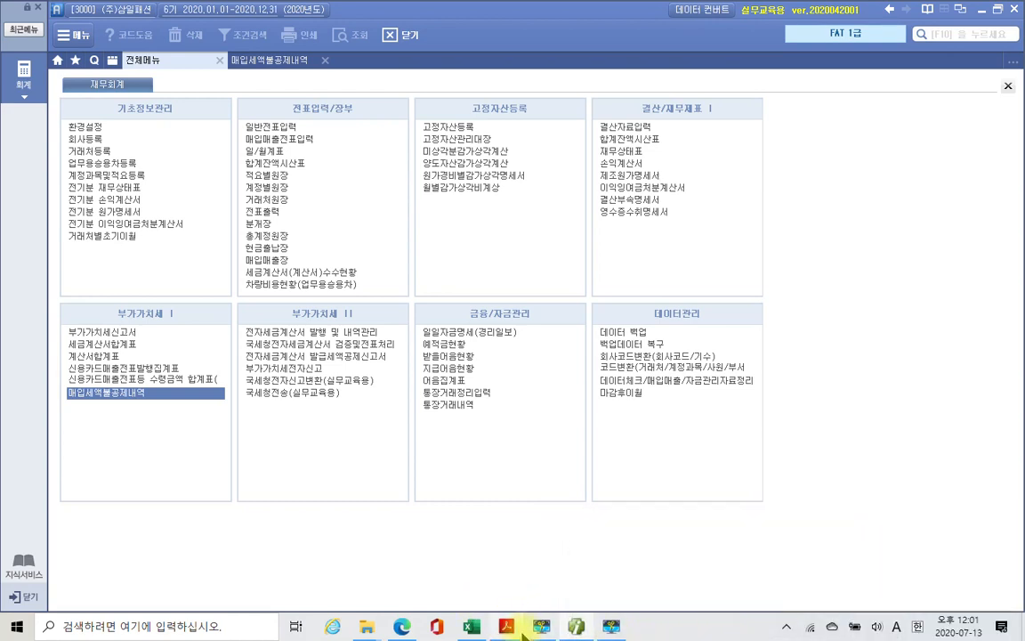
{"action": "mouse_move", "coordinate": [540, 630]}
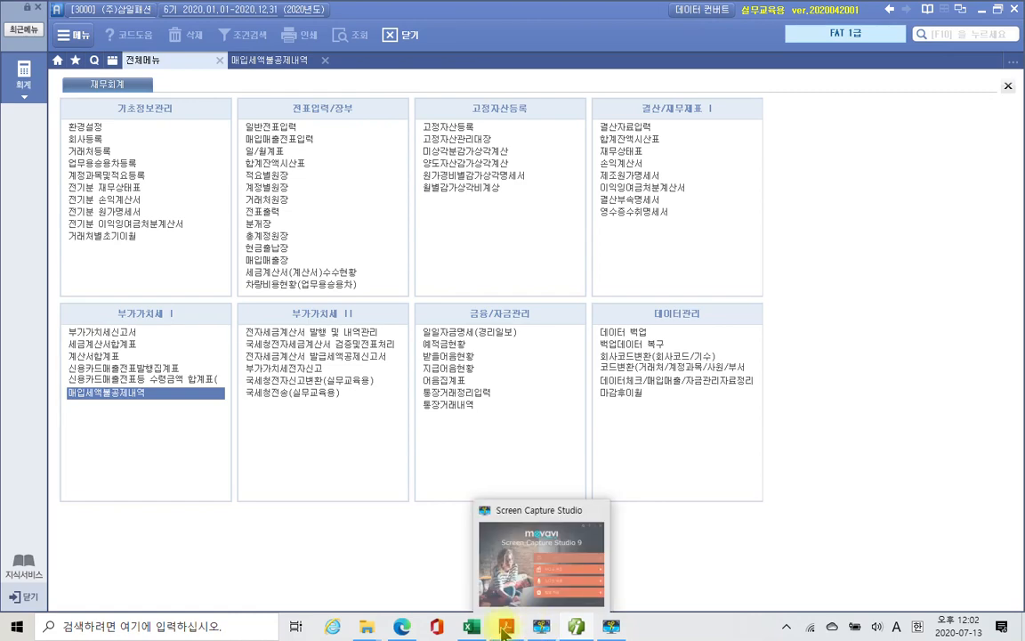
Switch to the textbook PDF in Acrobat Reader and go to the 부가가치세신고서 작성 section on page 34.
{"action": "left_click", "coordinate": [507, 627]}
{"action": "scroll", "coordinate": [497, 436], "scroll_direction": "down", "scroll_amount": 5}
{"action": "scroll", "coordinate": [498, 435], "scroll_direction": "down", "scroll_amount": 15}
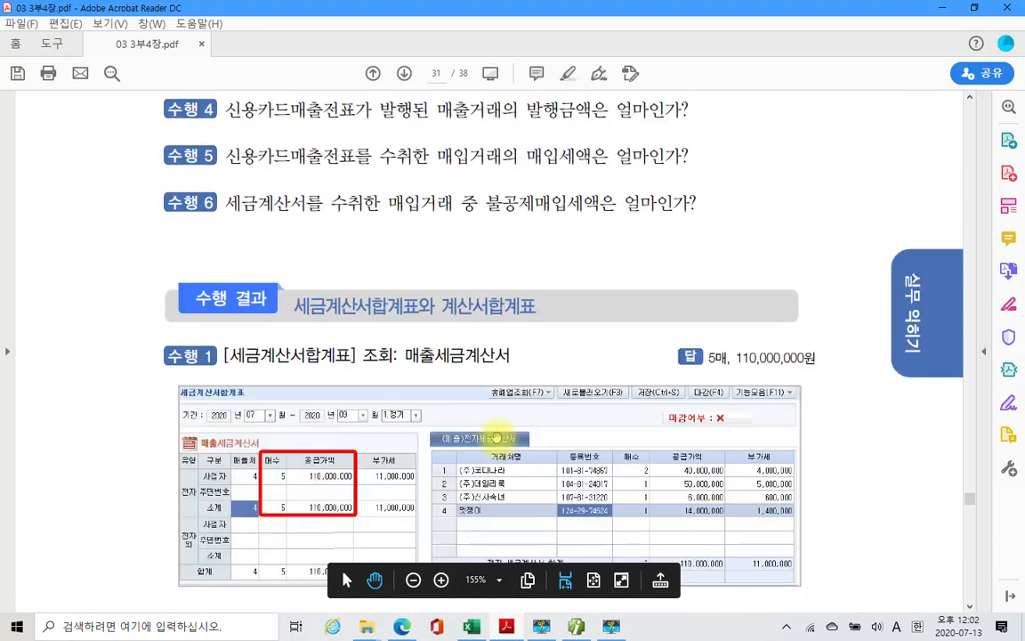
{"action": "scroll", "coordinate": [498, 453], "scroll_direction": "down", "scroll_amount": 15}
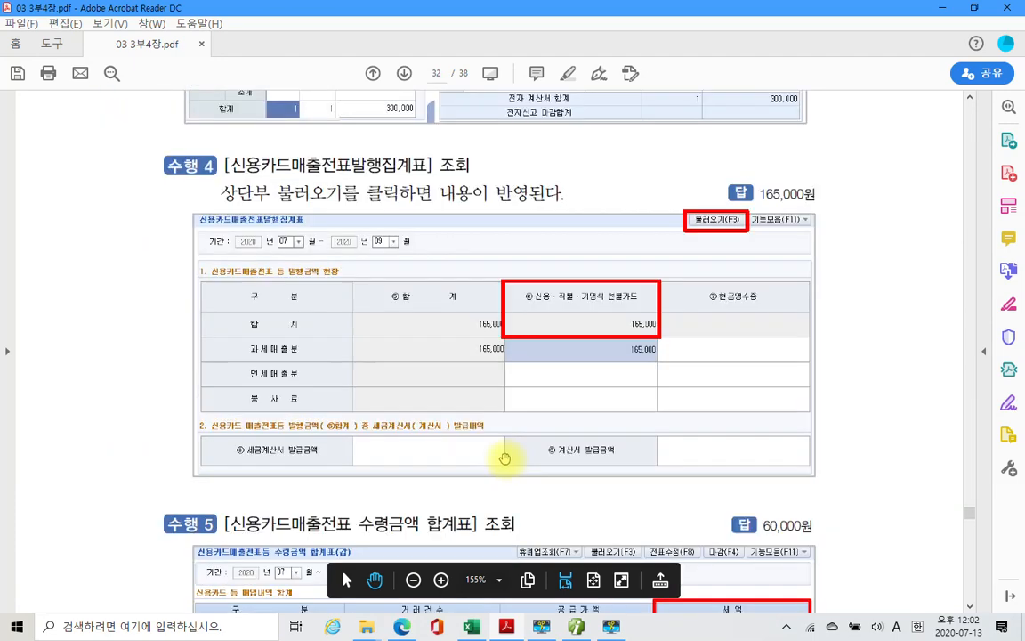
{"action": "scroll", "coordinate": [507, 454], "scroll_direction": "down", "scroll_amount": 12}
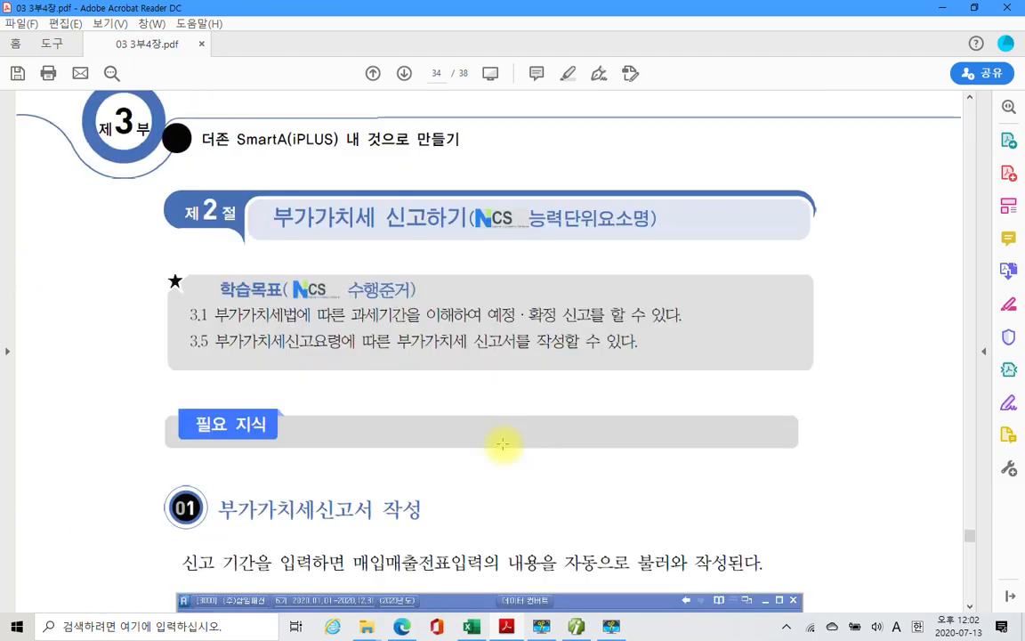
{"action": "scroll", "coordinate": [501, 445], "scroll_direction": "down", "scroll_amount": 3}
{"action": "scroll", "coordinate": [490, 449], "scroll_direction": "down", "scroll_amount": 4}
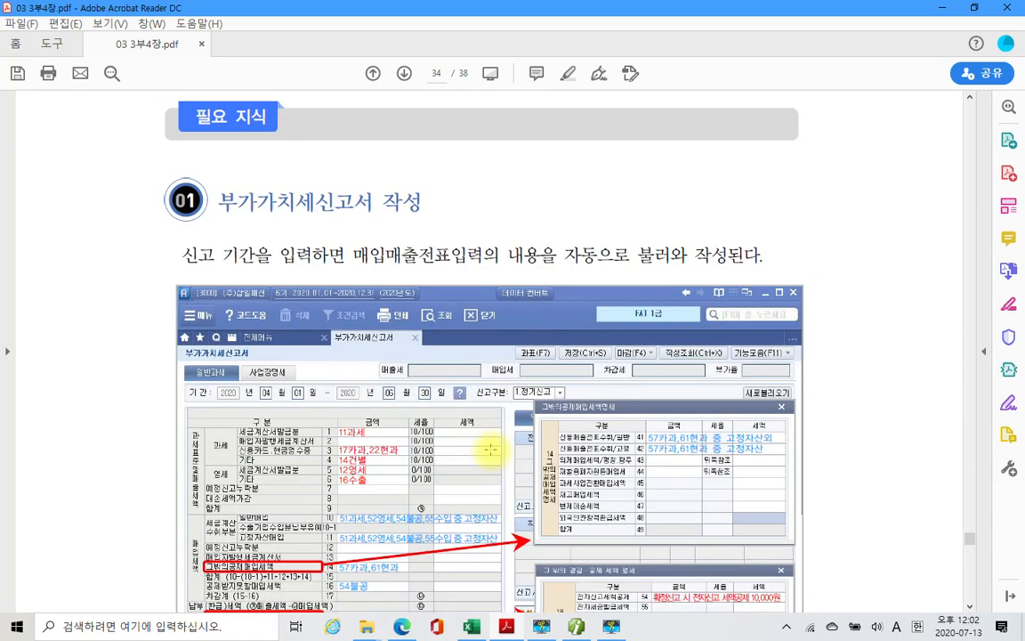
{"action": "scroll", "coordinate": [472, 438], "scroll_direction": "up", "scroll_amount": 6}
{"action": "scroll", "coordinate": [468, 432], "scroll_direction": "down", "scroll_amount": 5}
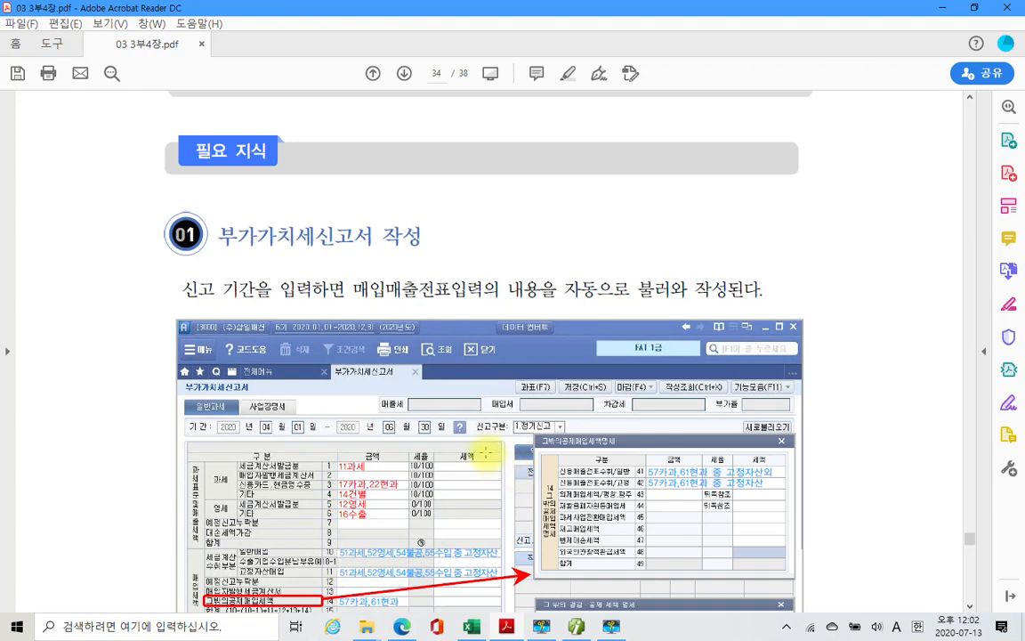
{"action": "scroll", "coordinate": [419, 450], "scroll_direction": "down", "scroll_amount": 2}
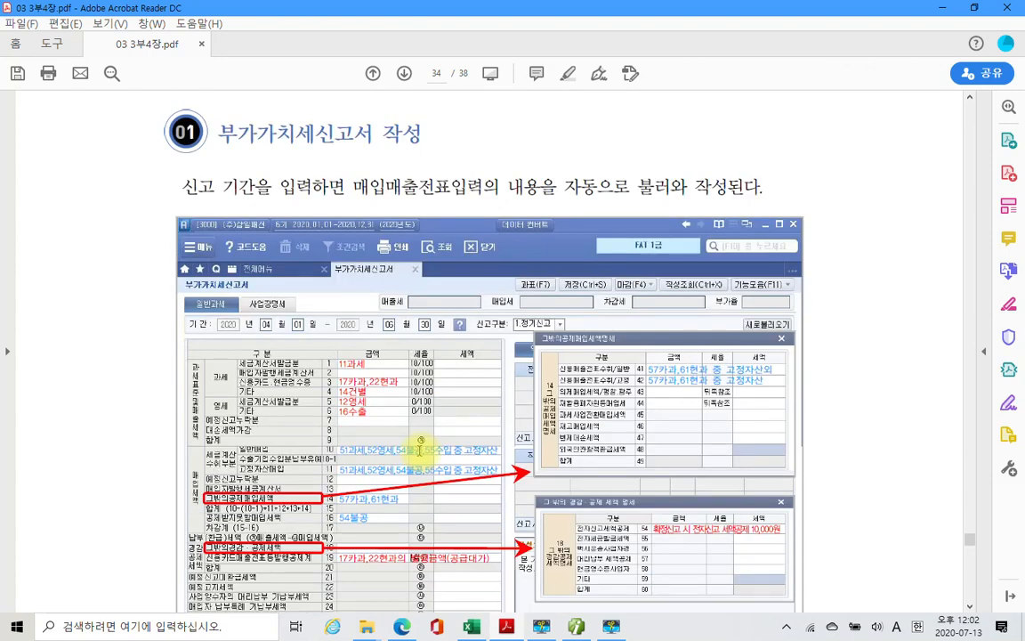
{"action": "scroll", "coordinate": [418, 448], "scroll_direction": "down", "scroll_amount": 1}
{"action": "scroll", "coordinate": [418, 447], "scroll_direction": "up", "scroll_amount": 1}
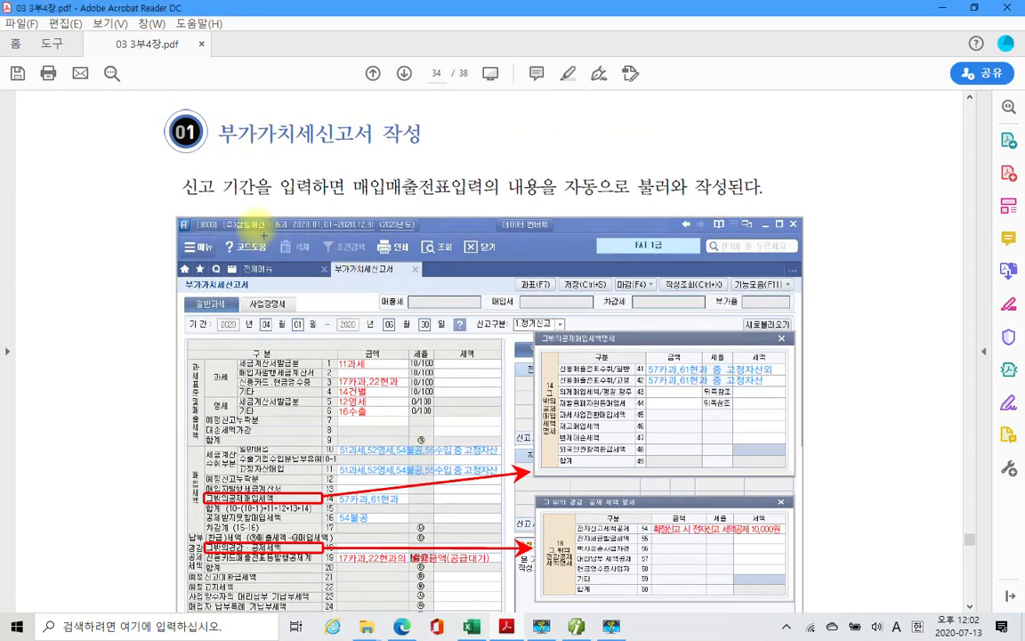
Box 신고 기간, the form's period fields and 정기신고 in blue, and underline the phrase 매입매출전표입력의 내용을 자동으로 불러와.
{"action": "mouse_move", "coordinate": [172, 172]}
{"action": "left_mouse_down"}
{"action": "mouse_move", "coordinate": [228, 201]}
{"action": "mouse_move", "coordinate": [267, 199]}
{"action": "left_mouse_up"}
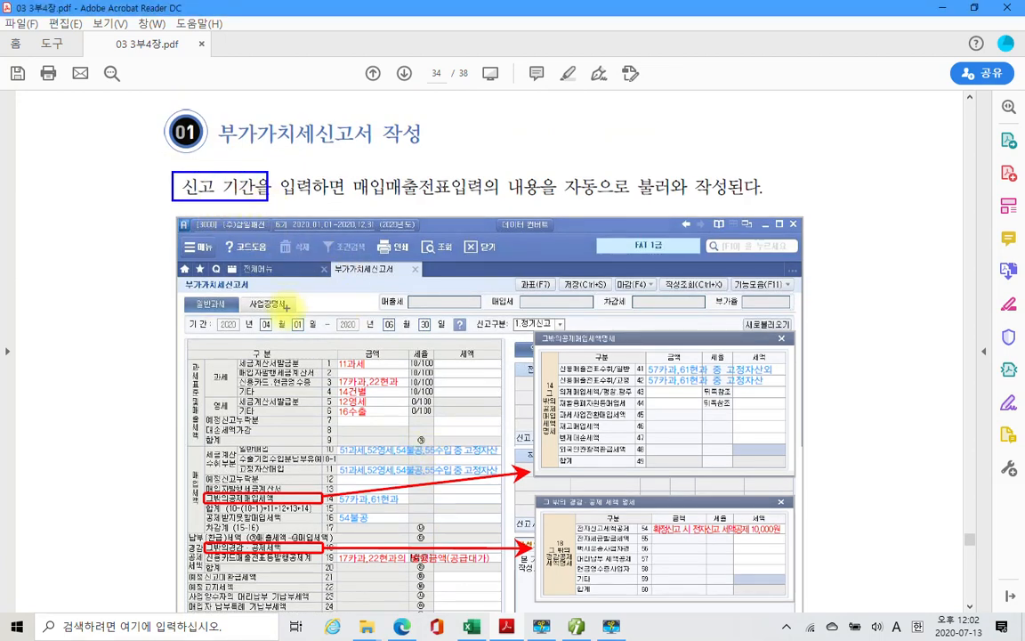
{"action": "left_click_drag", "start_coordinate": [236, 310], "coordinate": [442, 332]}
{"action": "left_click_drag", "start_coordinate": [501, 310], "coordinate": [574, 331]}
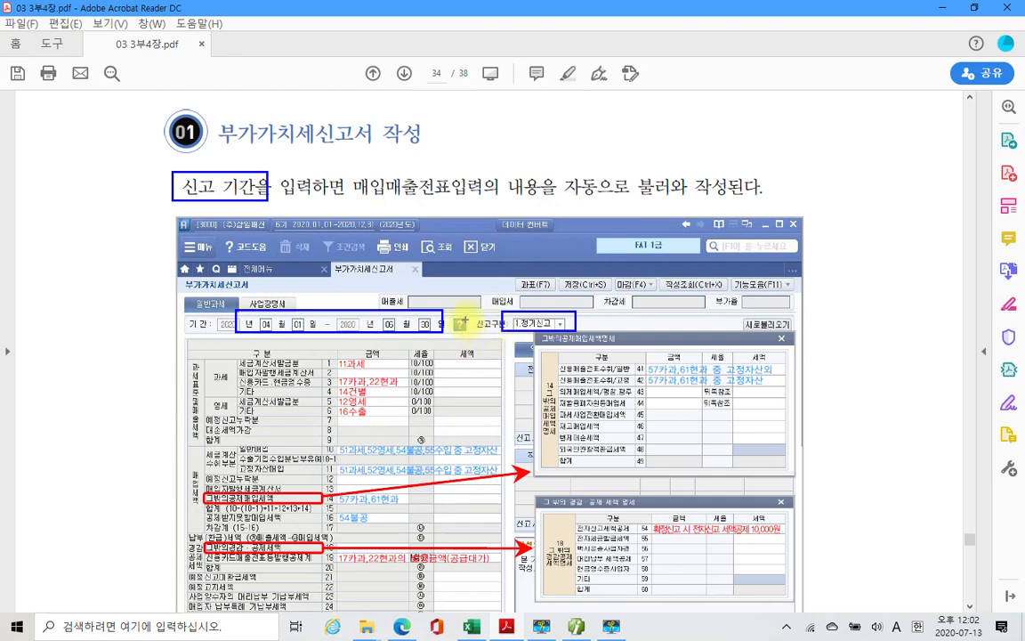
{"action": "mouse_move", "coordinate": [232, 301]}
{"action": "left_mouse_down"}
{"action": "mouse_move", "coordinate": [333, 307]}
{"action": "mouse_move", "coordinate": [453, 328]}
{"action": "mouse_move", "coordinate": [451, 336]}
{"action": "left_mouse_up"}
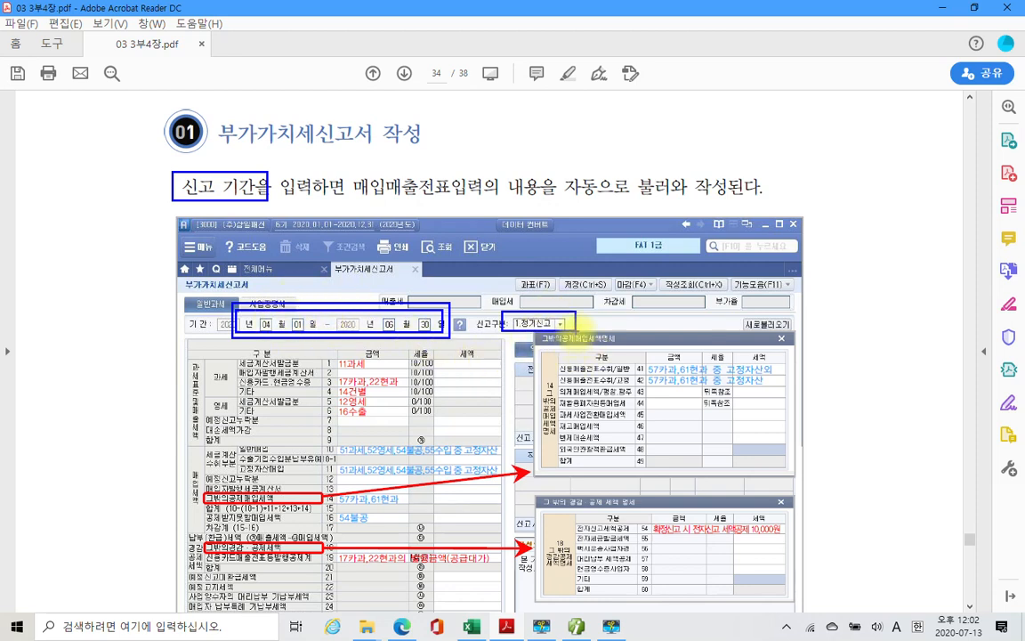
{"action": "left_click_drag", "start_coordinate": [494, 200], "coordinate": [707, 203]}
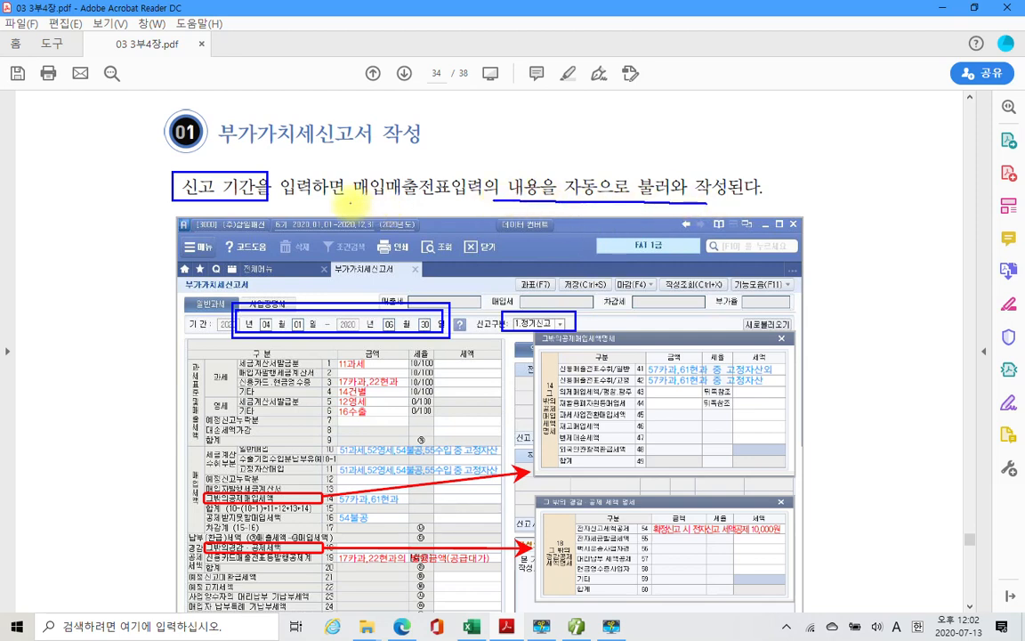
{"action": "left_click_drag", "start_coordinate": [351, 202], "coordinate": [494, 205]}
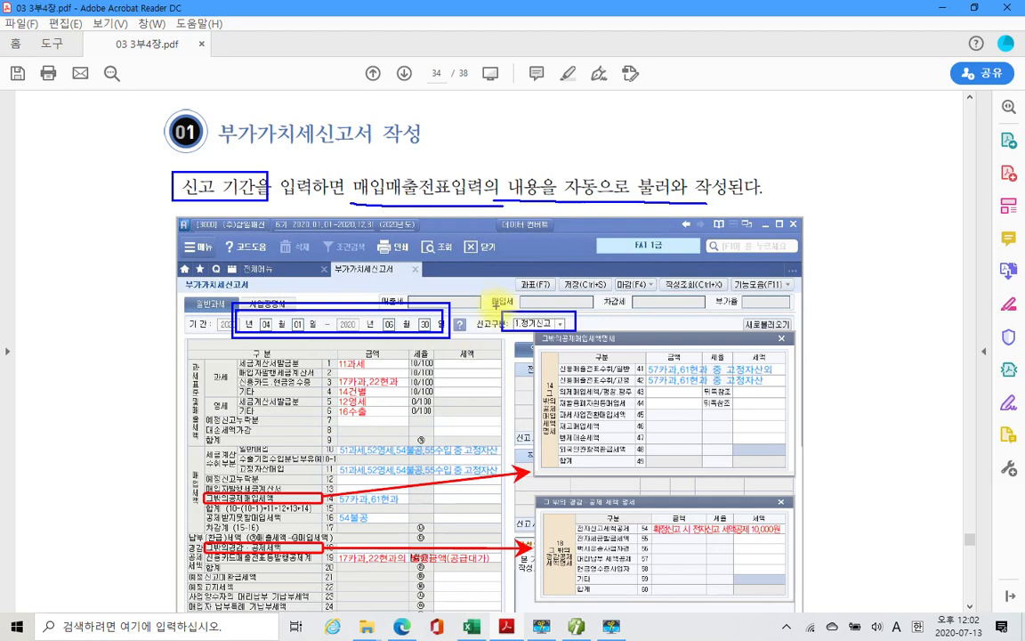
Mark 저장(Ctrl+S) with a blue box, arrow and circle, and circle the 부가가치세신고서 작성 heading and the form tab's close mark.
{"action": "left_click_drag", "start_coordinate": [558, 267], "coordinate": [603, 313]}
{"action": "mouse_move", "coordinate": [606, 355]}
{"action": "left_mouse_down"}
{"action": "mouse_move", "coordinate": [577, 298]}
{"action": "mouse_move", "coordinate": [591, 296]}
{"action": "mouse_move", "coordinate": [584, 289]}
{"action": "left_mouse_up"}
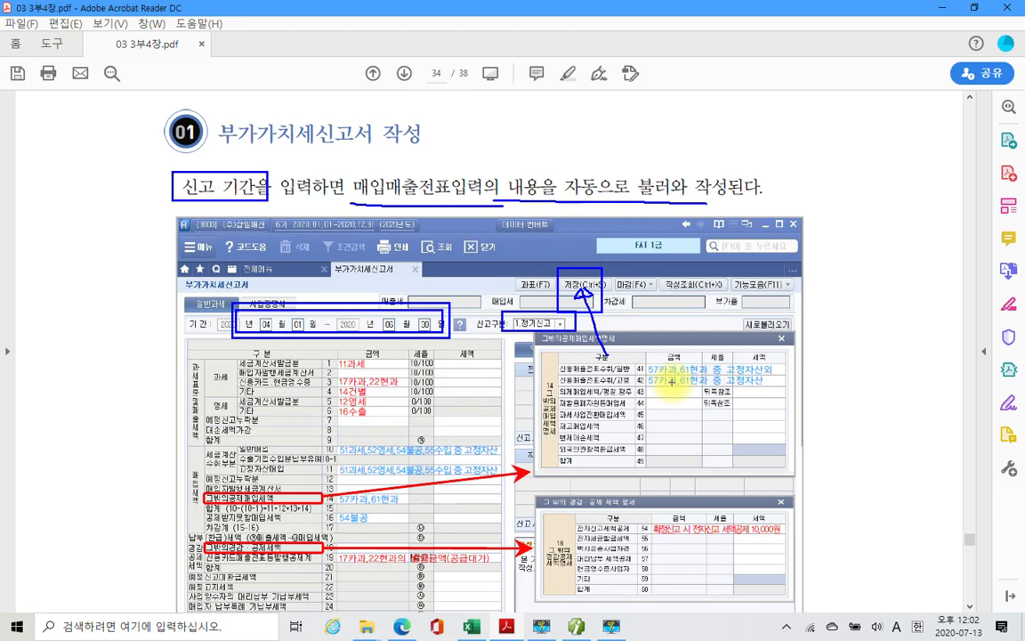
{"action": "mouse_move", "coordinate": [214, 165]}
{"action": "left_mouse_down"}
{"action": "mouse_move", "coordinate": [293, 87]}
{"action": "mouse_move", "coordinate": [364, 165]}
{"action": "mouse_move", "coordinate": [267, 163]}
{"action": "mouse_move", "coordinate": [599, 152]}
{"action": "left_mouse_up"}
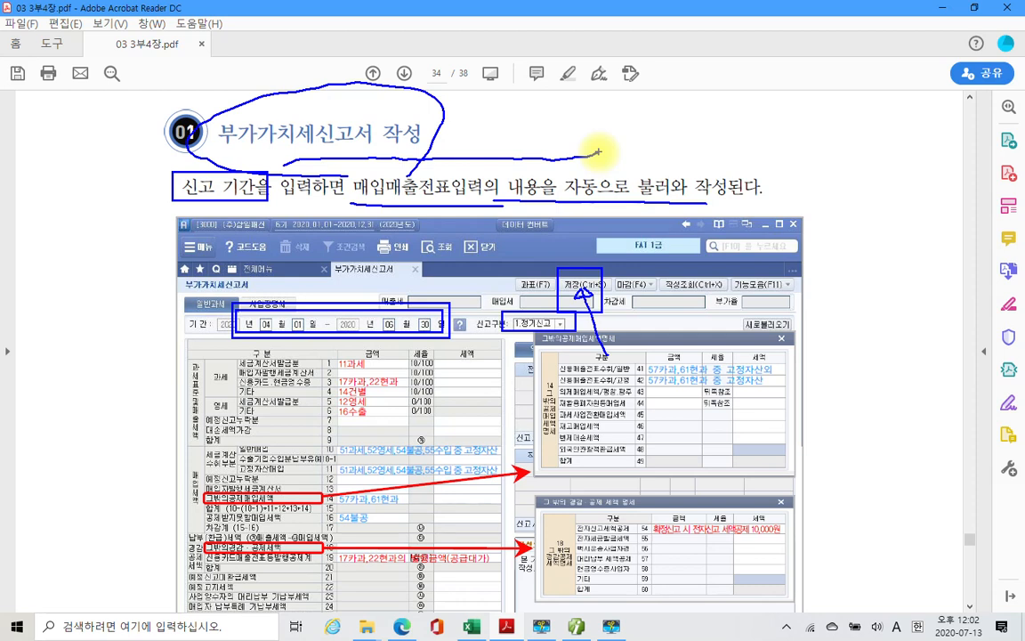
{"action": "mouse_move", "coordinate": [569, 271]}
{"action": "left_mouse_down"}
{"action": "mouse_move", "coordinate": [583, 307]}
{"action": "mouse_move", "coordinate": [556, 267]}
{"action": "mouse_move", "coordinate": [614, 312]}
{"action": "left_mouse_up"}
{"action": "mouse_move", "coordinate": [427, 260]}
{"action": "left_mouse_down"}
{"action": "mouse_move", "coordinate": [407, 283]}
{"action": "mouse_move", "coordinate": [427, 287]}
{"action": "mouse_move", "coordinate": [435, 274]}
{"action": "left_mouse_up"}
{"action": "mouse_move", "coordinate": [507, 204]}
{"action": "left_mouse_down"}
{"action": "mouse_move", "coordinate": [447, 270]}
{"action": "mouse_move", "coordinate": [440, 253]}
{"action": "left_mouse_up"}
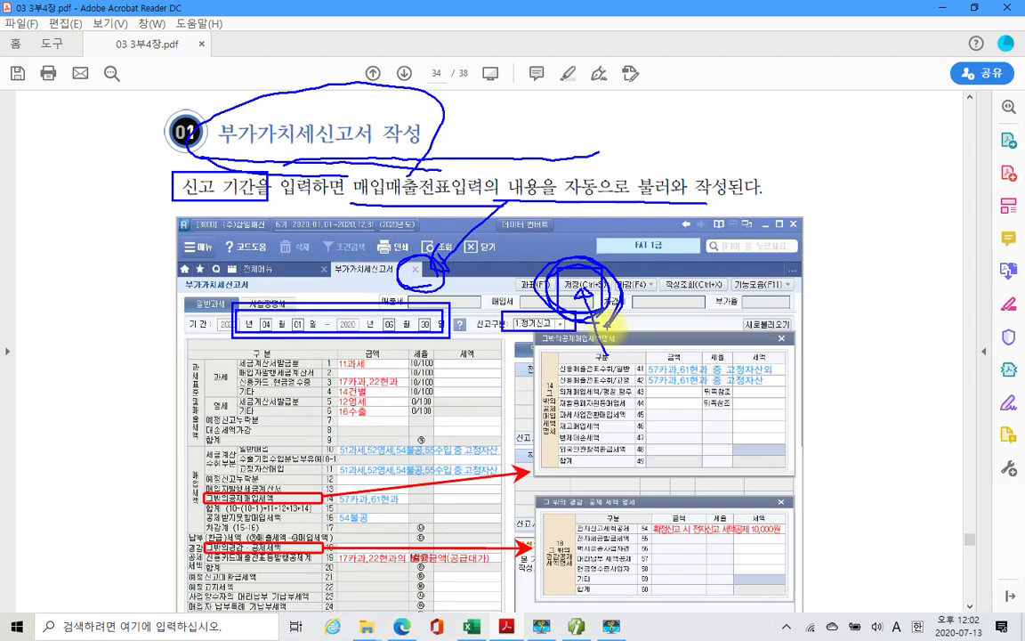
Trace more blue strokes around 저장(Ctrl+S) and under the 부가가치세신고서 작성 heading, and clear all marks.
{"action": "mouse_move", "coordinate": [613, 329]}
{"action": "left_mouse_down"}
{"action": "mouse_move", "coordinate": [534, 283]}
{"action": "mouse_move", "coordinate": [566, 294]}
{"action": "left_mouse_up"}
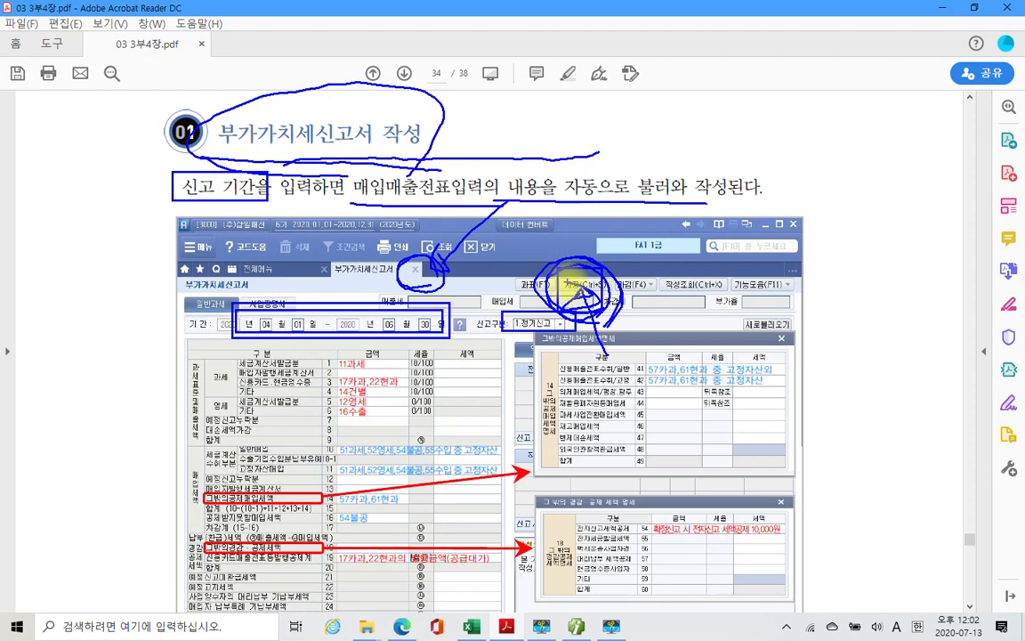
{"action": "mouse_move", "coordinate": [191, 155]}
{"action": "left_mouse_down"}
{"action": "mouse_move", "coordinate": [462, 157]}
{"action": "mouse_move", "coordinate": [465, 146]}
{"action": "left_mouse_up"}
{"action": "mouse_move", "coordinate": [553, 127]}
{"action": "left_mouse_down"}
{"action": "mouse_move", "coordinate": [588, 188]}
{"action": "mouse_move", "coordinate": [588, 278]}
{"action": "left_mouse_up"}
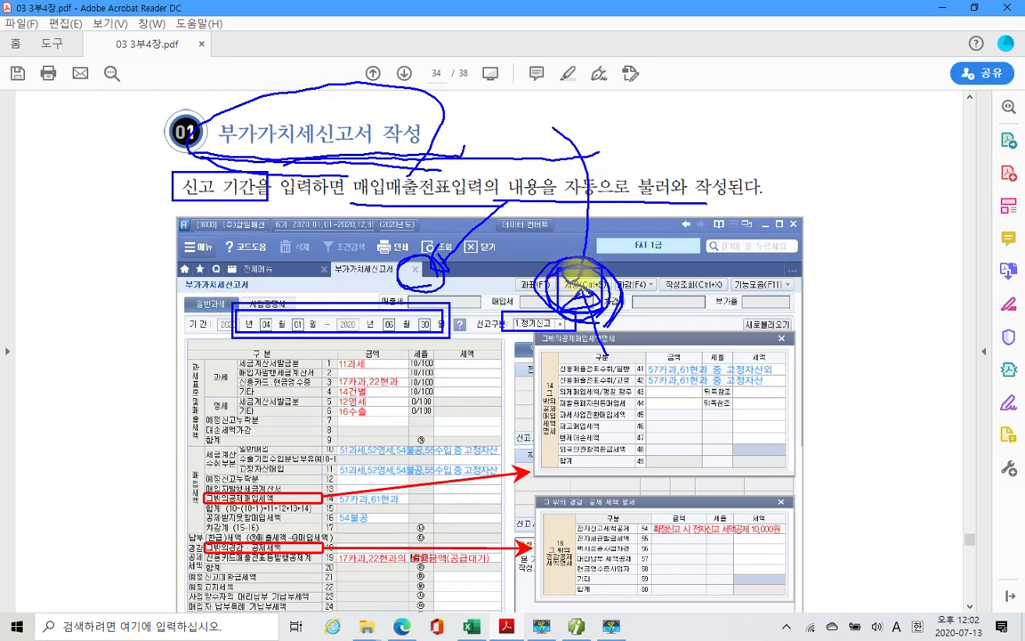
{"action": "key", "text": "Escape"}
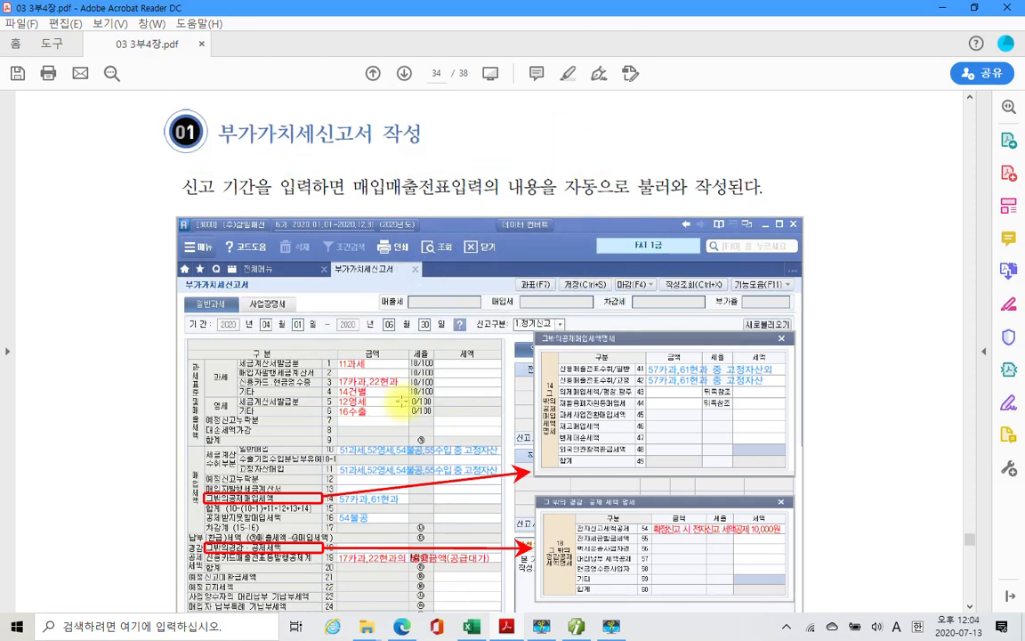
Box the return form's 금액 to 세액 columns in blue, underline 11과세 and the area above 14건별, and clear the marks.
{"action": "scroll", "coordinate": [400, 405], "scroll_direction": "down", "scroll_amount": 1}
{"action": "scroll", "coordinate": [399, 404], "scroll_direction": "down", "scroll_amount": 1}
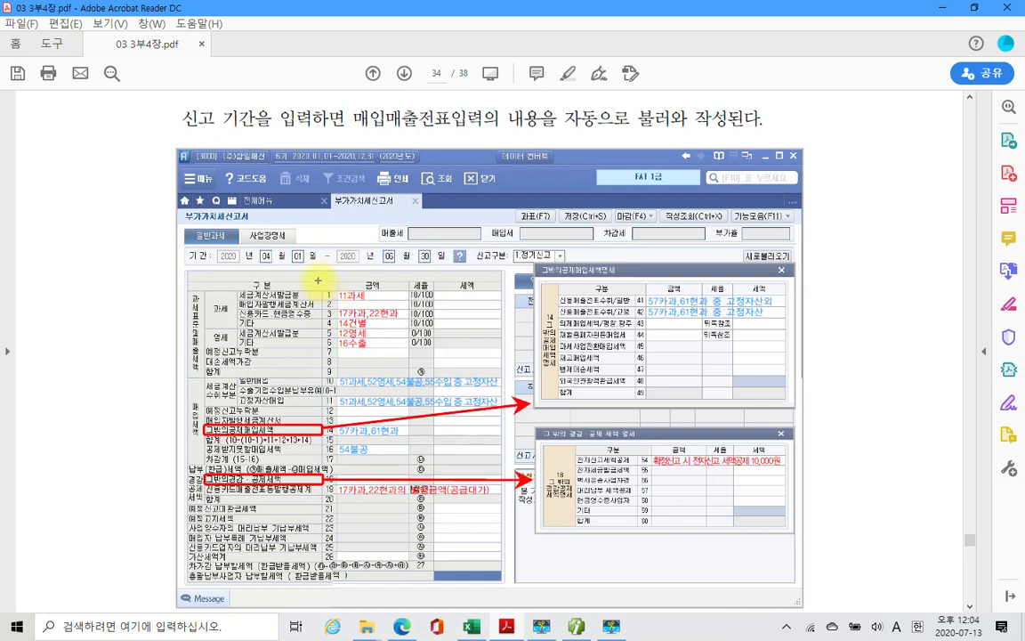
{"action": "left_click_drag", "start_coordinate": [316, 274], "coordinate": [537, 564]}
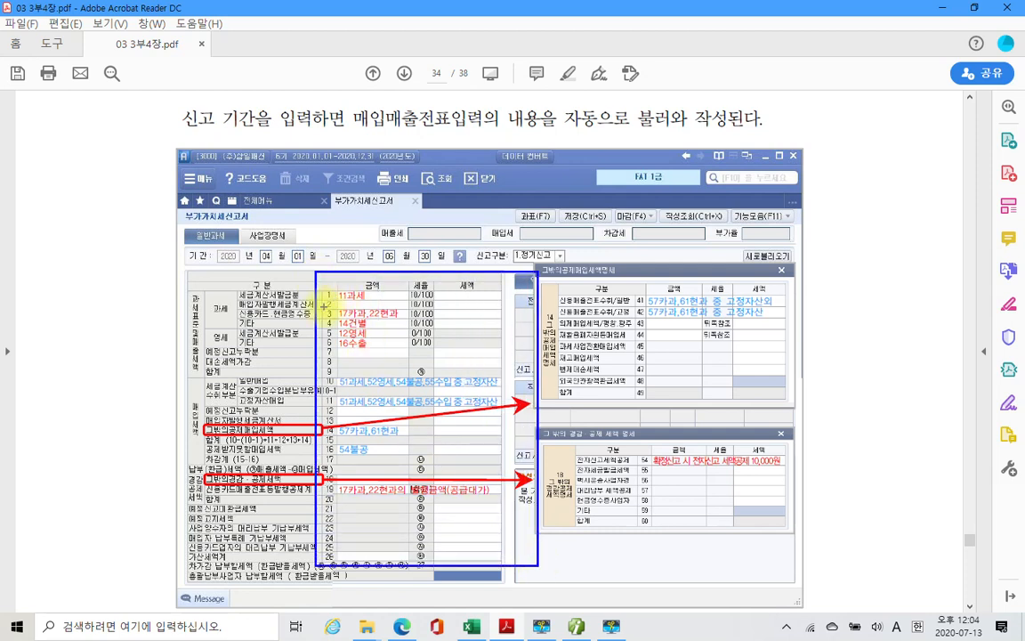
{"action": "left_click_drag", "start_coordinate": [318, 301], "coordinate": [362, 301]}
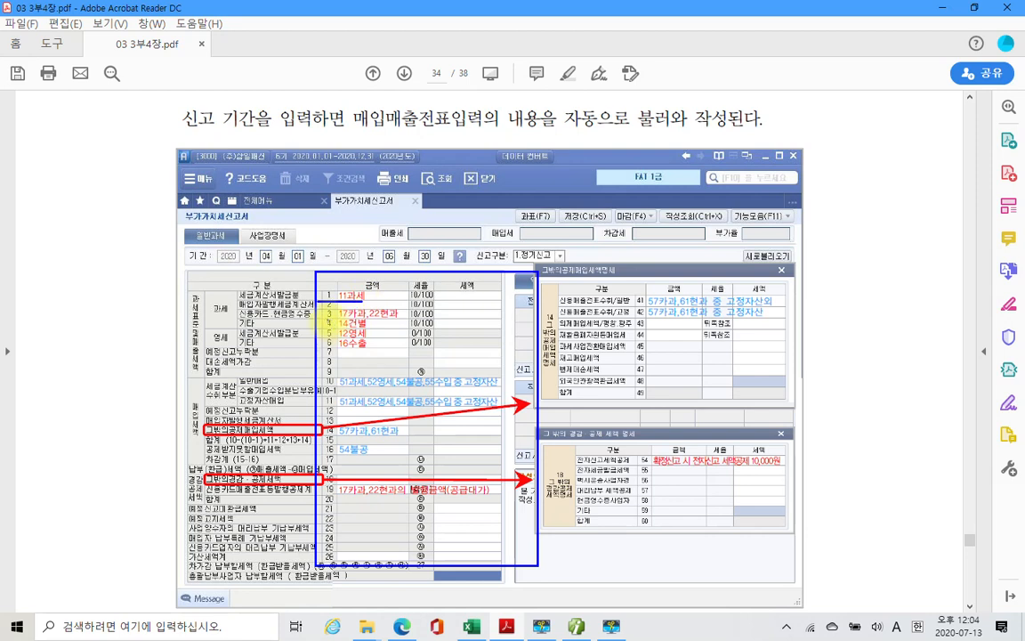
{"action": "left_click_drag", "start_coordinate": [324, 317], "coordinate": [374, 318]}
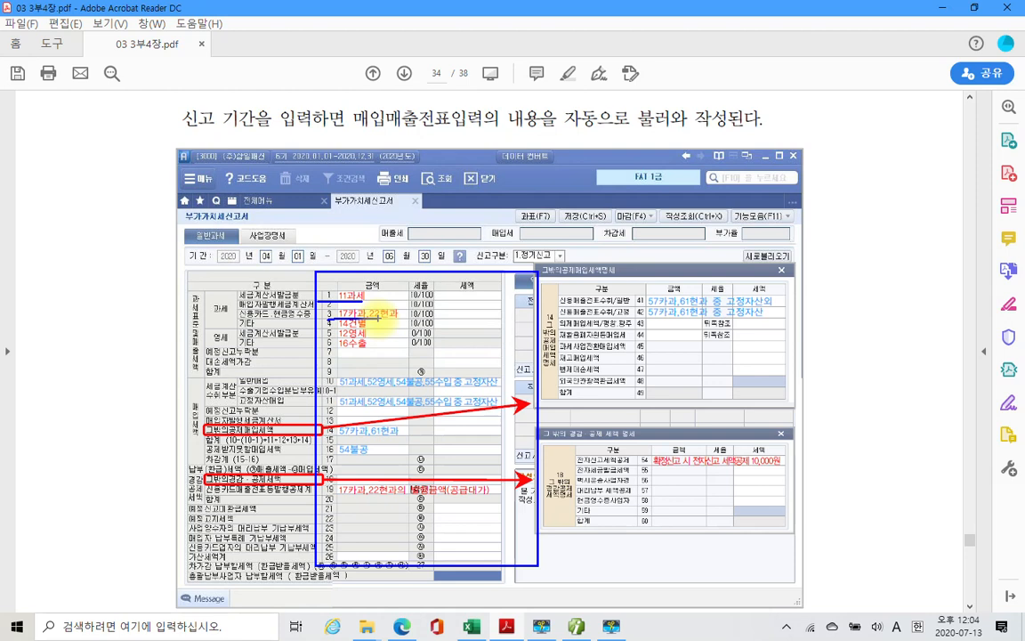
{"action": "key", "text": "Escape"}
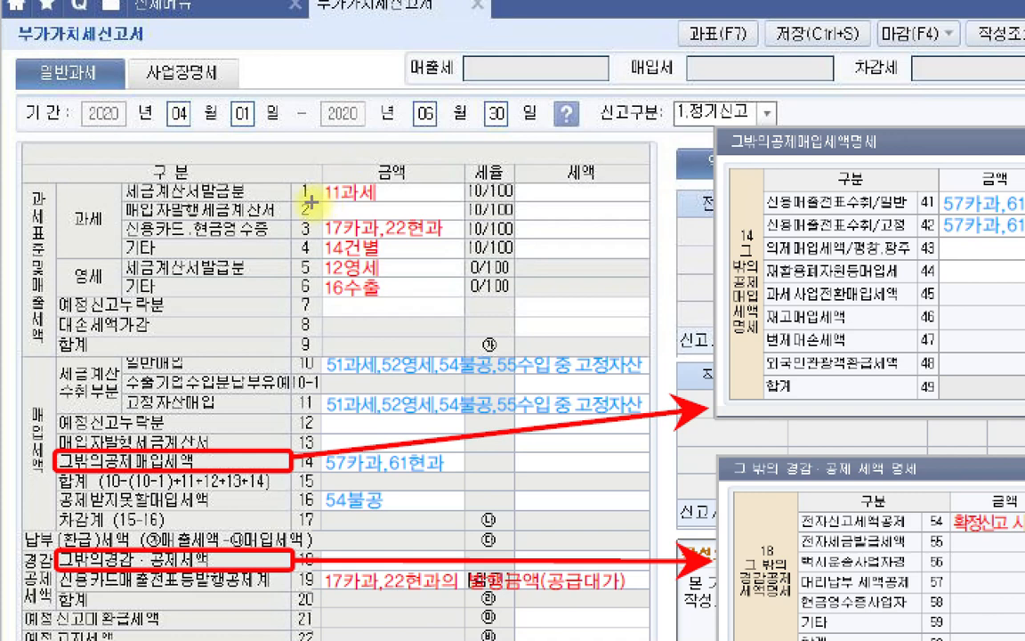
In the magnified form, underline 과세 and sales rows 1, 3 and 4, and mark codes 11 and 17 in blue.
{"action": "left_click_drag", "start_coordinate": [76, 238], "coordinate": [95, 237]}
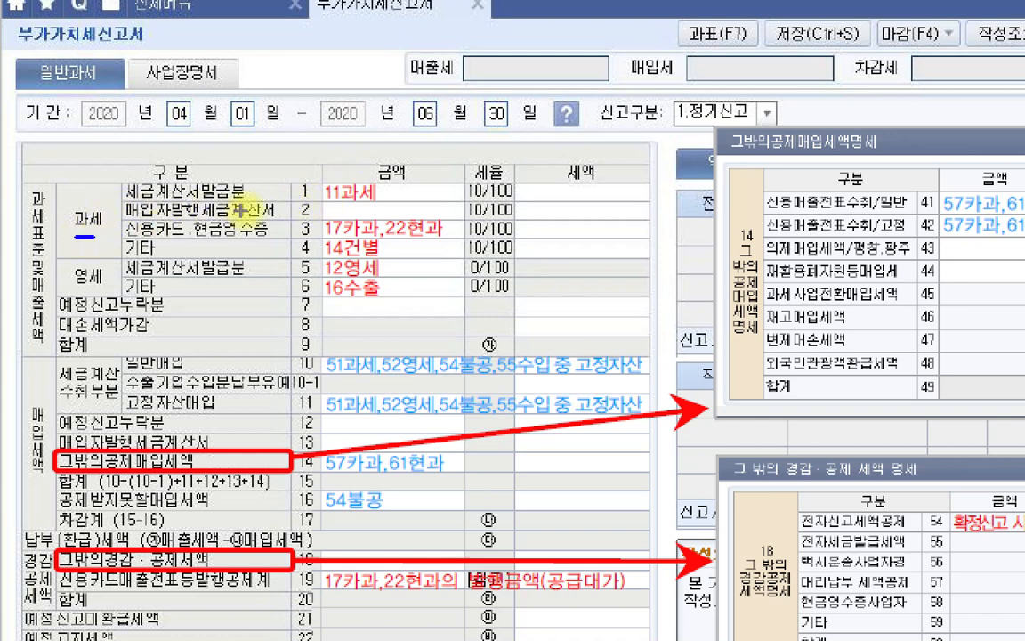
{"action": "left_click_drag", "start_coordinate": [292, 202], "coordinate": [456, 199]}
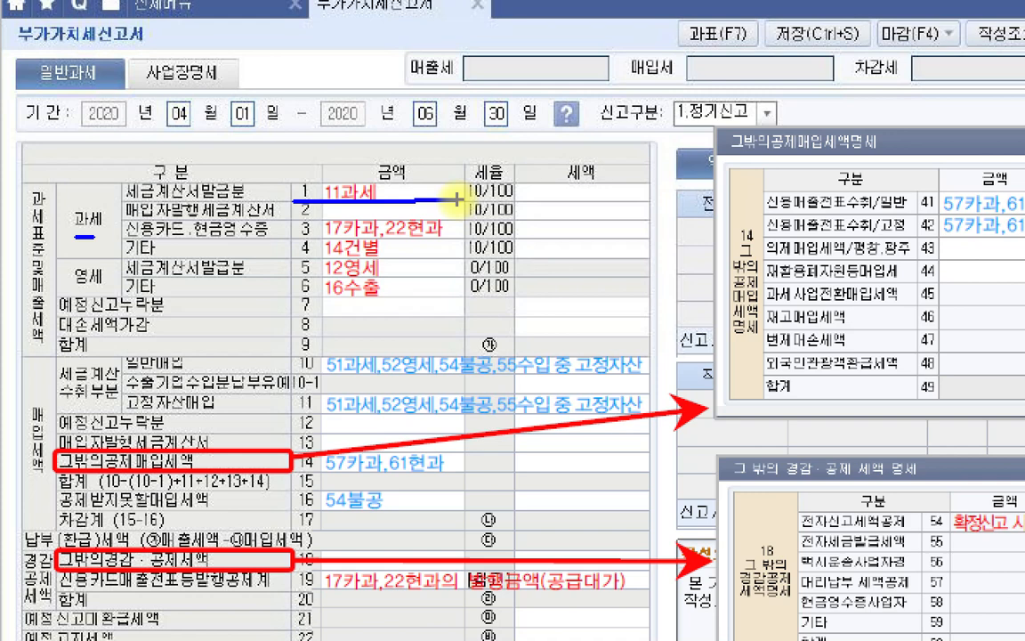
{"action": "mouse_move", "coordinate": [349, 185]}
{"action": "left_mouse_down"}
{"action": "mouse_move", "coordinate": [333, 171]}
{"action": "mouse_move", "coordinate": [342, 208]}
{"action": "left_mouse_up"}
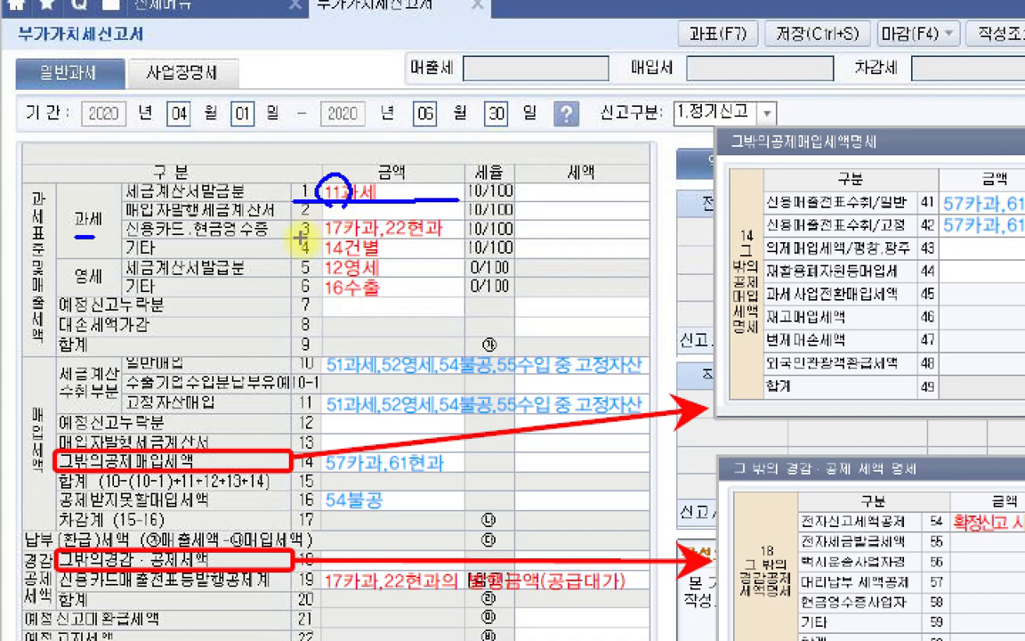
{"action": "mouse_move", "coordinate": [295, 238]}
{"action": "left_mouse_down"}
{"action": "mouse_move", "coordinate": [327, 223]}
{"action": "mouse_move", "coordinate": [344, 241]}
{"action": "left_mouse_up"}
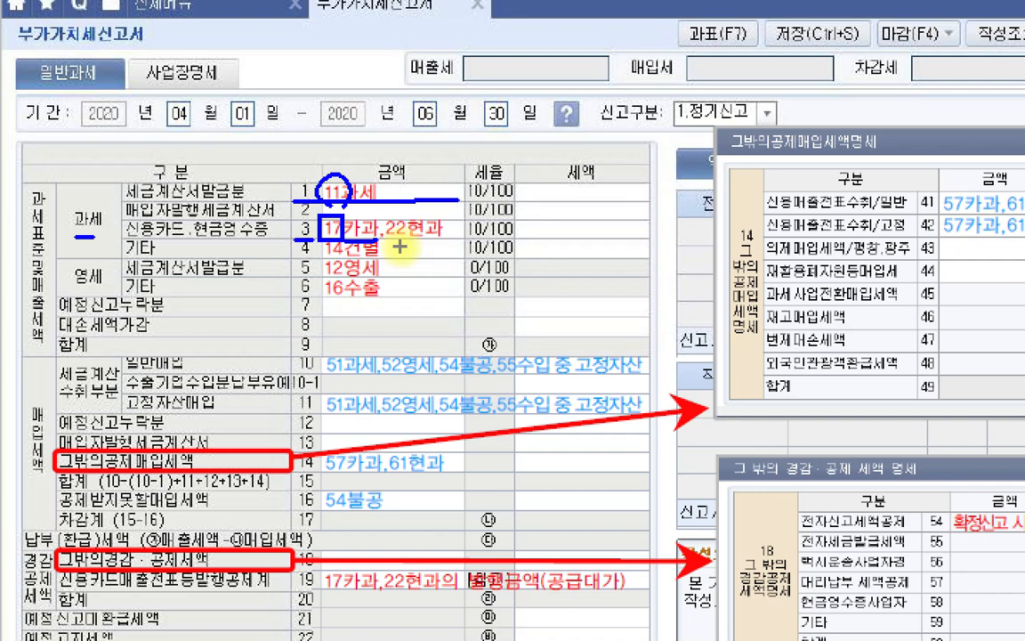
{"action": "left_click_drag", "start_coordinate": [296, 257], "coordinate": [388, 258]}
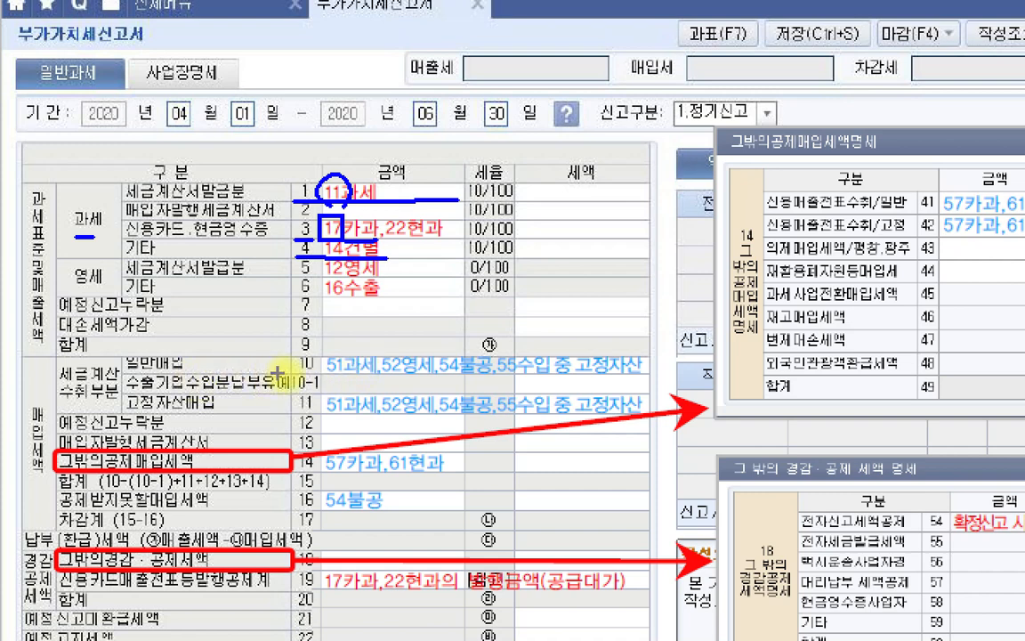
Underline 51과세 and 52영세 in the 일반매입 row 10, and circle codes 51 and 54 in blue.
{"action": "left_click_drag", "start_coordinate": [283, 373], "coordinate": [369, 376]}
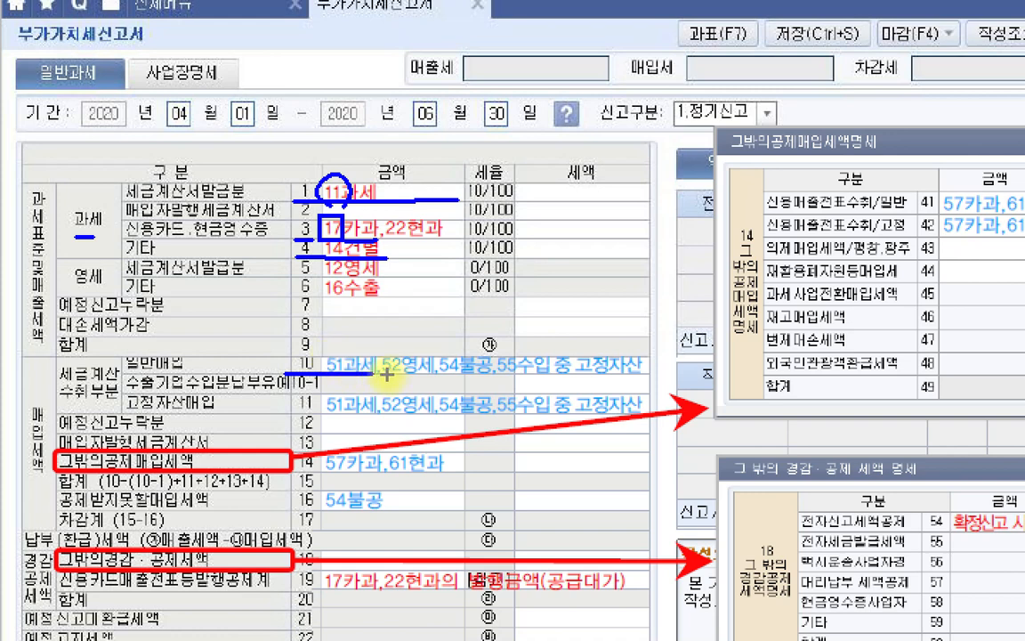
{"action": "left_click_drag", "start_coordinate": [386, 375], "coordinate": [435, 376]}
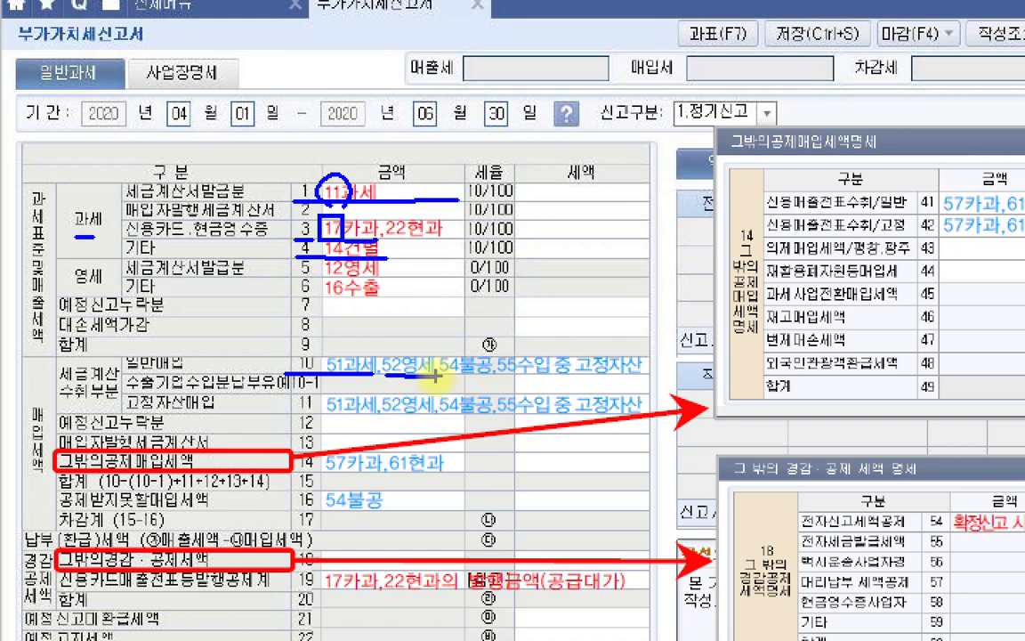
{"action": "mouse_move", "coordinate": [325, 365]}
{"action": "left_mouse_down"}
{"action": "mouse_move", "coordinate": [320, 343]}
{"action": "mouse_move", "coordinate": [331, 361]}
{"action": "left_mouse_up"}
{"action": "mouse_move", "coordinate": [443, 374]}
{"action": "left_mouse_down"}
{"action": "mouse_move", "coordinate": [441, 356]}
{"action": "mouse_move", "coordinate": [453, 380]}
{"action": "left_mouse_up"}
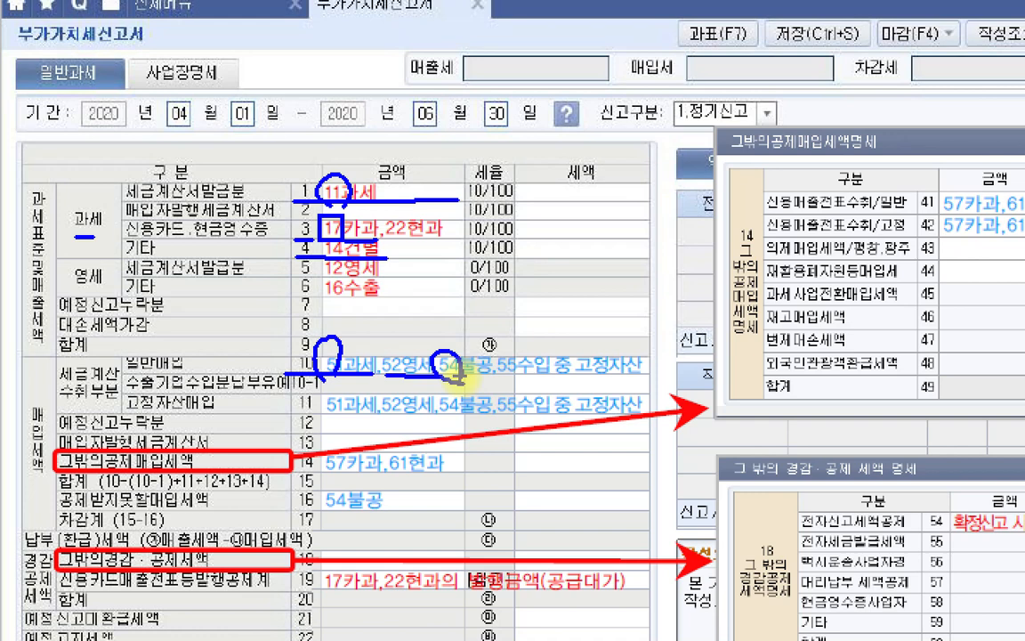
Handwrite 제외 in blue after 고정자산 at the end of the 일반매입 row 10.
{"action": "mouse_move", "coordinate": [640, 349]}
{"action": "left_mouse_down"}
{"action": "mouse_move", "coordinate": [642, 375]}
{"action": "mouse_move", "coordinate": [656, 378]}
{"action": "left_mouse_up"}
{"action": "mouse_move", "coordinate": [663, 353]}
{"action": "left_mouse_down"}
{"action": "mouse_move", "coordinate": [664, 382]}
{"action": "mouse_move", "coordinate": [675, 380]}
{"action": "left_mouse_up"}
{"action": "left_click_drag", "start_coordinate": [692, 341], "coordinate": [692, 342]}
{"action": "left_click_drag", "start_coordinate": [691, 358], "coordinate": [691, 373]}
{"action": "mouse_move", "coordinate": [682, 374]}
{"action": "left_mouse_down"}
{"action": "mouse_move", "coordinate": [703, 371]}
{"action": "mouse_move", "coordinate": [709, 381]}
{"action": "left_mouse_up"}
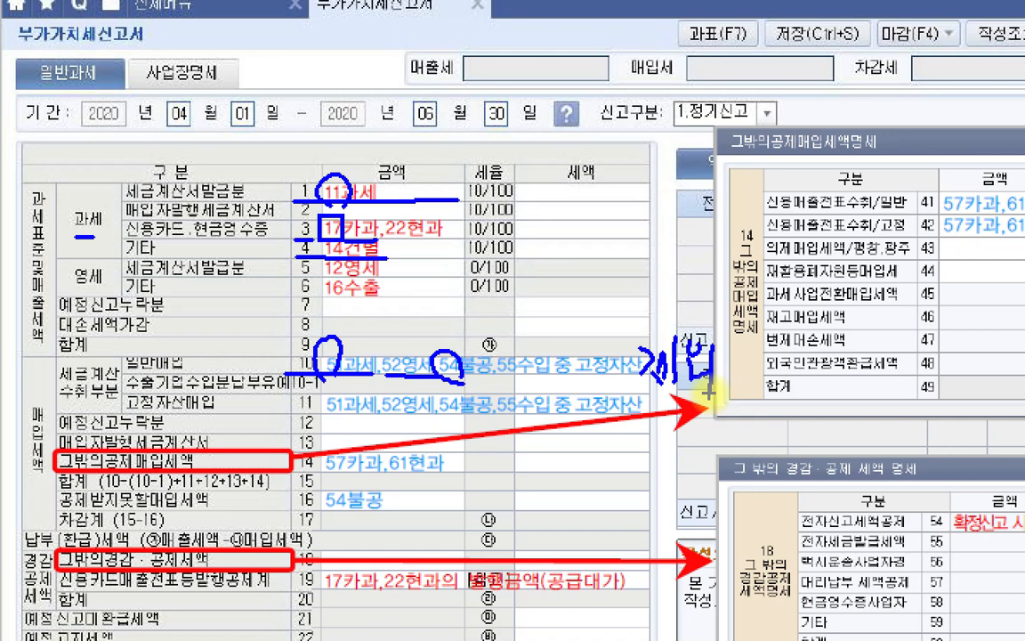
Circle row number 11 and codes 57 and 54 in blue, and underline the row 14 entries 57카과 and 61현과.
{"action": "left_click_drag", "start_coordinate": [309, 399], "coordinate": [318, 413]}
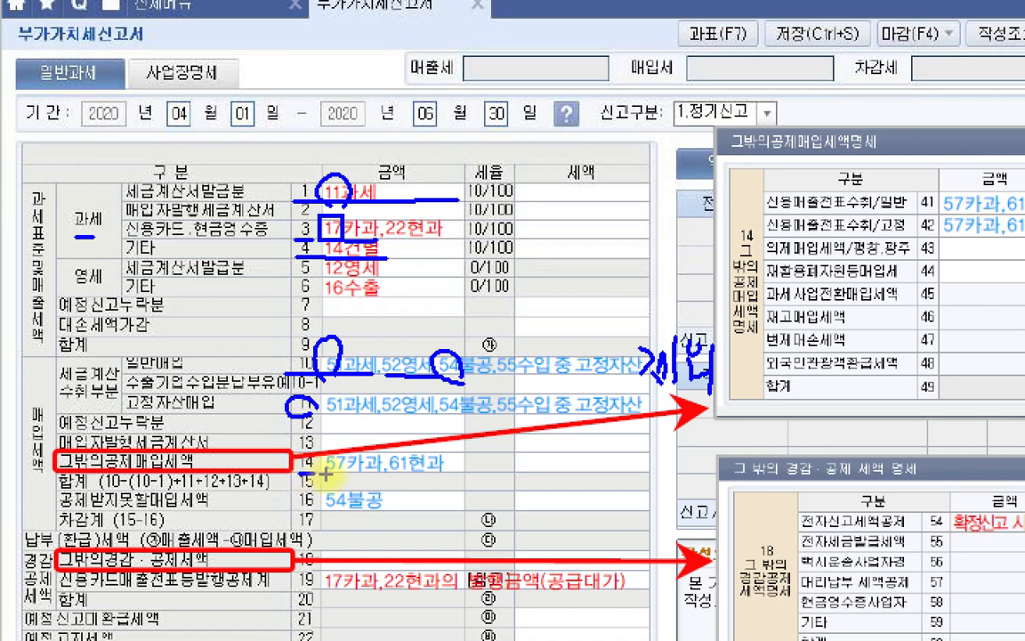
{"action": "mouse_move", "coordinate": [338, 476]}
{"action": "left_mouse_down"}
{"action": "mouse_move", "coordinate": [322, 457]}
{"action": "mouse_move", "coordinate": [337, 448]}
{"action": "mouse_move", "coordinate": [345, 454]}
{"action": "mouse_move", "coordinate": [333, 476]}
{"action": "mouse_move", "coordinate": [436, 479]}
{"action": "left_mouse_up"}
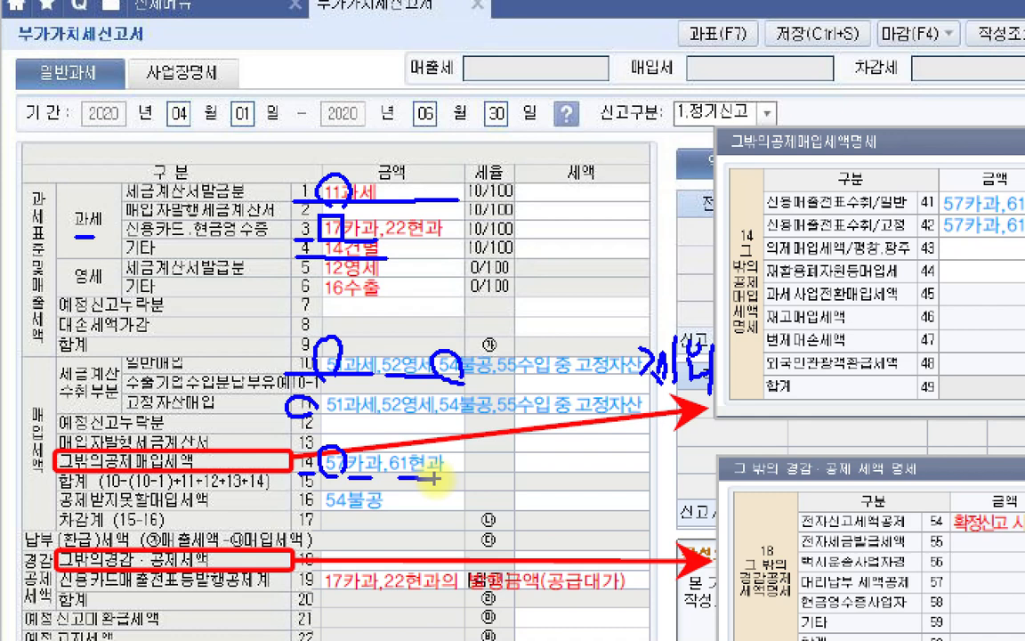
{"action": "left_click_drag", "start_coordinate": [433, 479], "coordinate": [437, 480]}
{"action": "left_click_drag", "start_coordinate": [345, 512], "coordinate": [352, 503]}
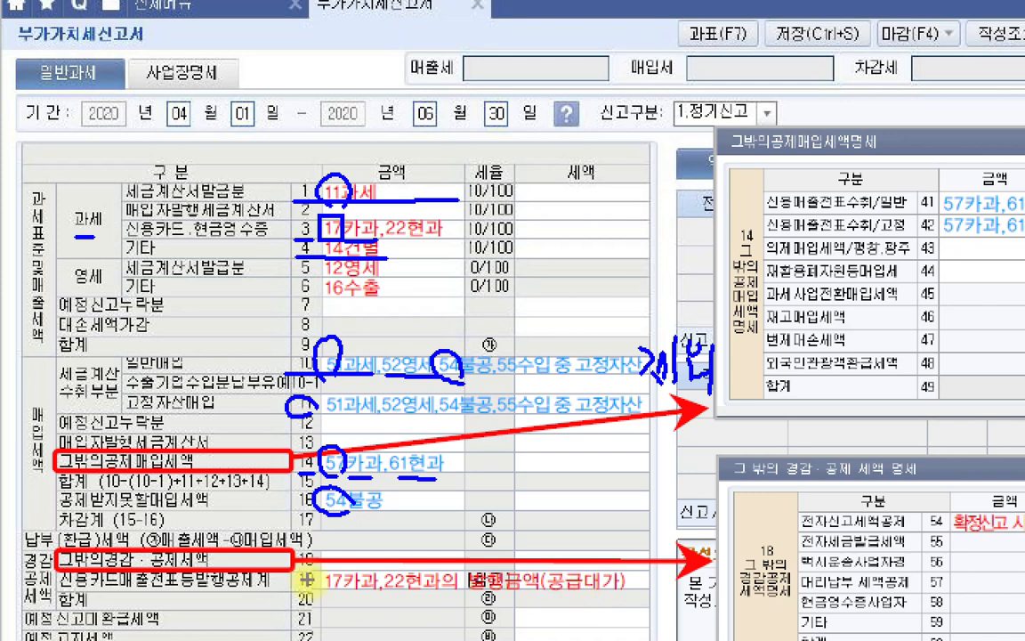
Draw a blue line below 차감계 row 17, outline the 세액 cell of row 18, and leave the magnified view.
{"action": "left_click_drag", "start_coordinate": [21, 532], "coordinate": [639, 534]}
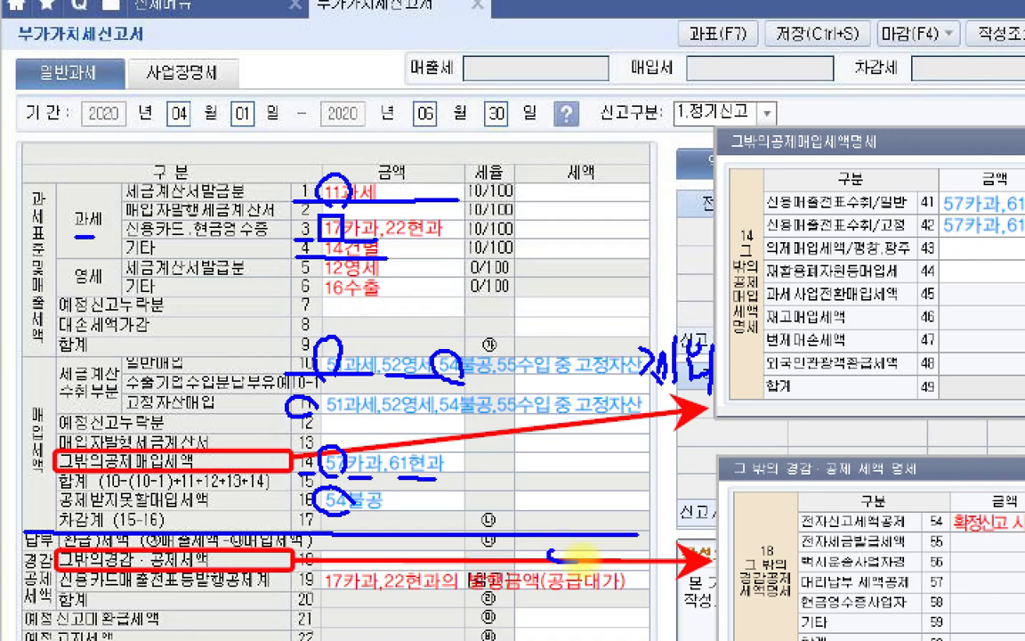
{"action": "mouse_move", "coordinate": [550, 551]}
{"action": "left_mouse_down"}
{"action": "mouse_move", "coordinate": [587, 558]}
{"action": "mouse_move", "coordinate": [546, 558]}
{"action": "left_mouse_up"}
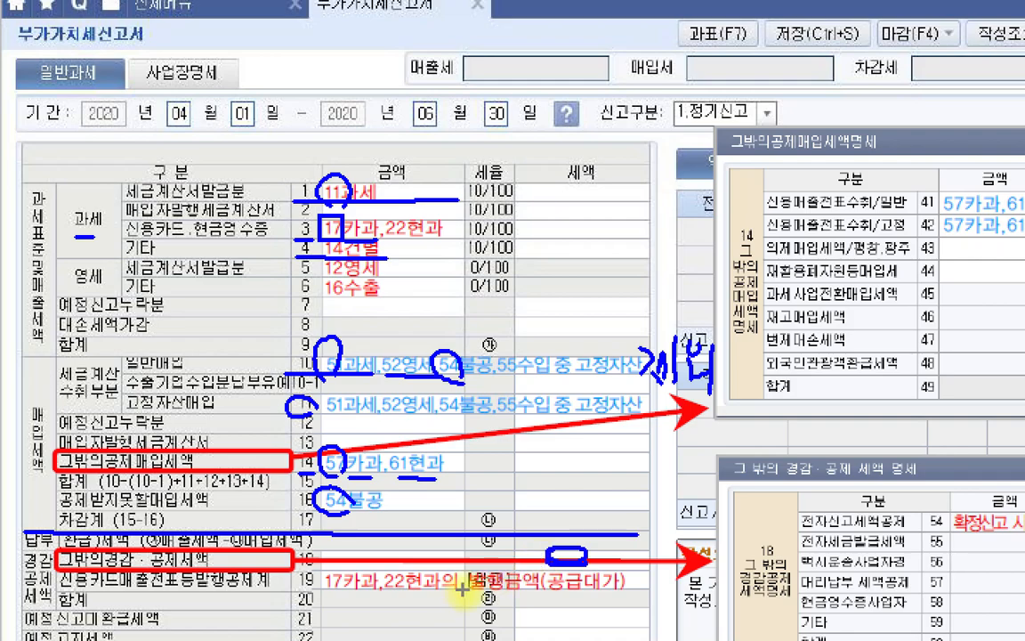
{"action": "key", "text": "Escape"}
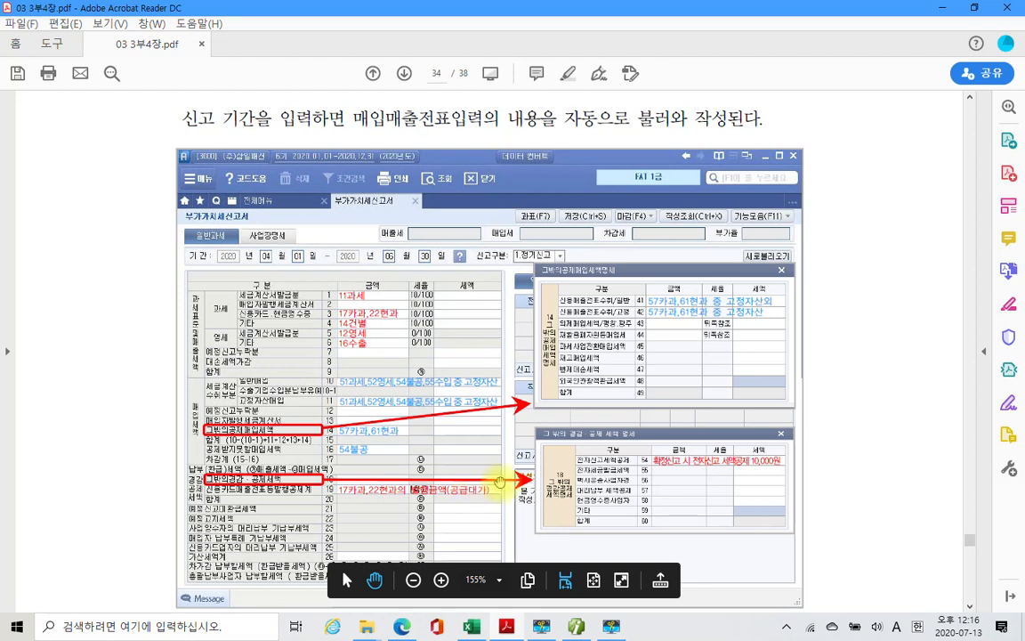
Box the 그 밖의 경감·공제 세액 명세 window, circle 10,000원 and row 18's 세액 cell, underline the form's last row, and clear the marks.
{"action": "mouse_move", "coordinate": [532, 425]}
{"action": "left_mouse_down"}
{"action": "mouse_move", "coordinate": [788, 532]}
{"action": "mouse_move", "coordinate": [837, 535]}
{"action": "left_mouse_up"}
{"action": "mouse_move", "coordinate": [770, 465]}
{"action": "left_mouse_down"}
{"action": "mouse_move", "coordinate": [767, 446]}
{"action": "mouse_move", "coordinate": [770, 474]}
{"action": "left_mouse_up"}
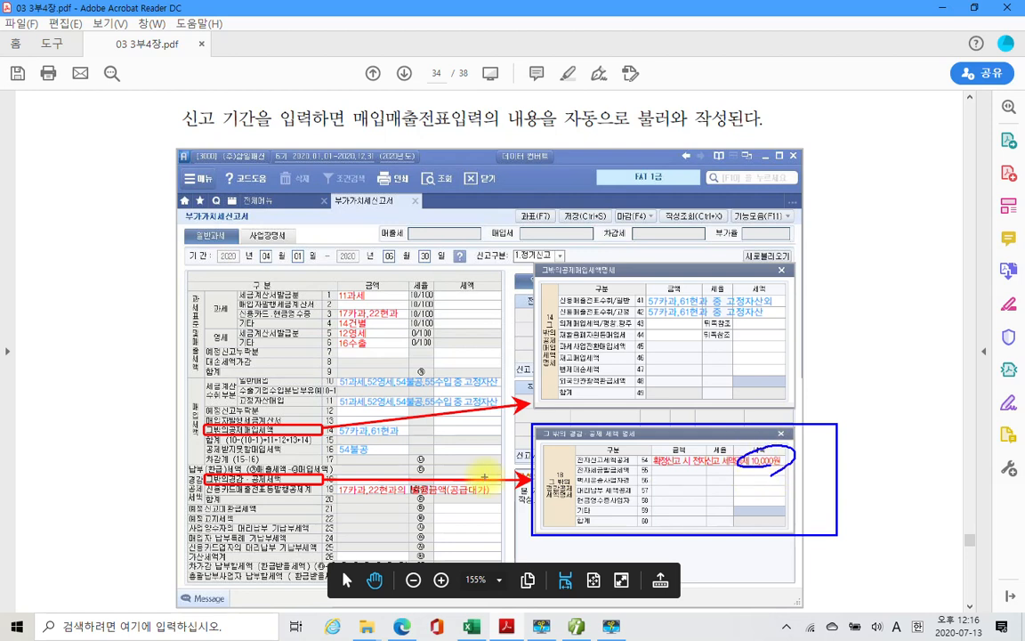
{"action": "left_click_drag", "start_coordinate": [469, 478], "coordinate": [478, 485]}
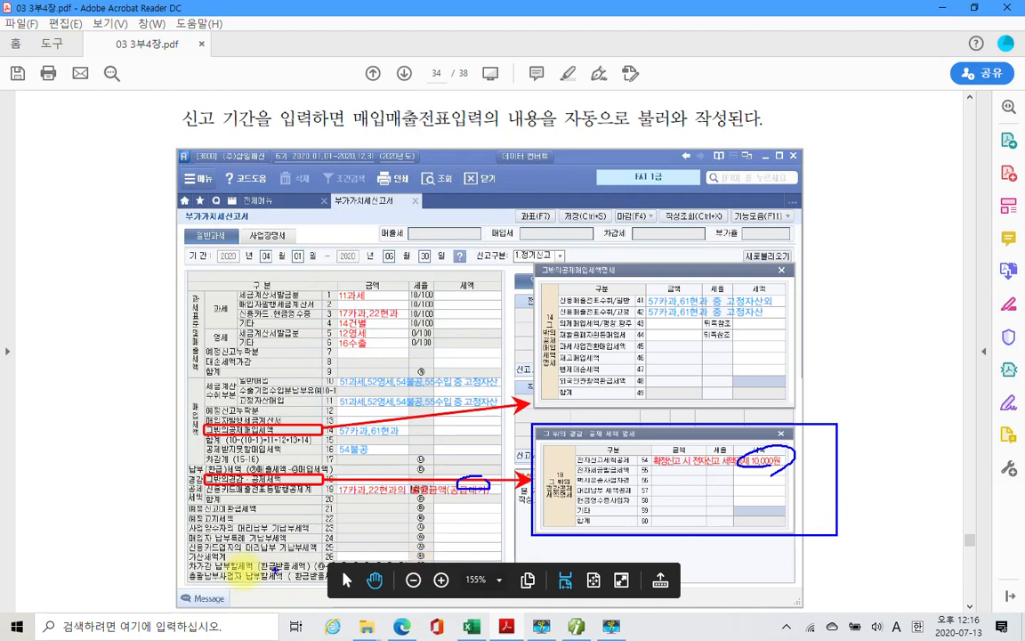
{"action": "left_click_drag", "start_coordinate": [173, 587], "coordinate": [307, 587]}
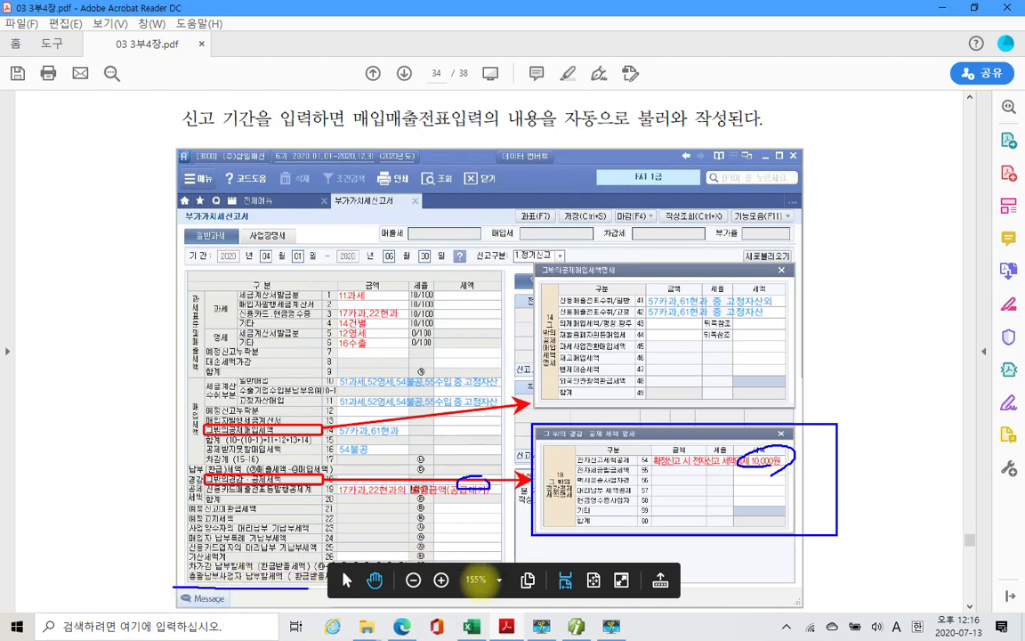
{"action": "scroll", "coordinate": [638, 445], "scroll_direction": "down", "scroll_amount": 3}
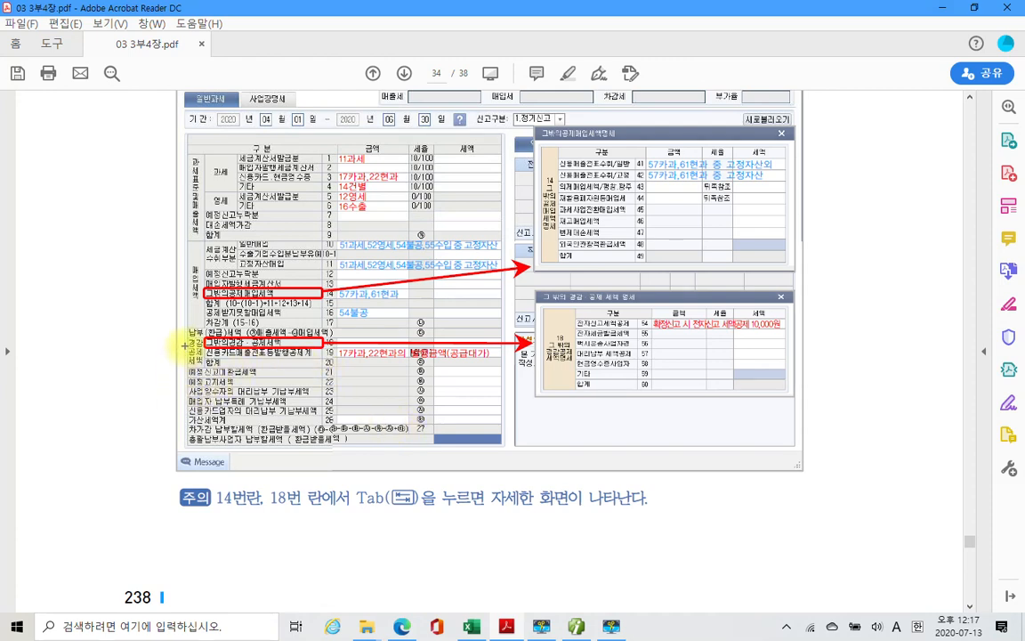
Box the form's rows from 18 downward, underline 차가감 납부할세액, and box and cross out the 가산세계 row 26.
{"action": "left_click_drag", "start_coordinate": [186, 336], "coordinate": [537, 456]}
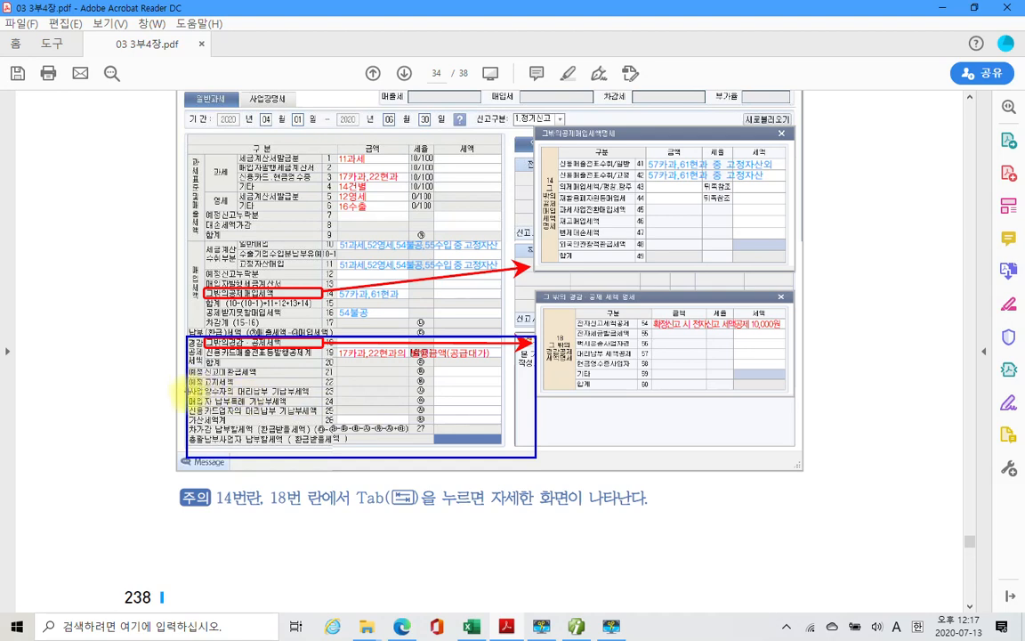
{"action": "left_click_drag", "start_coordinate": [190, 430], "coordinate": [448, 430]}
{"action": "mouse_move", "coordinate": [319, 412]}
{"action": "left_mouse_down"}
{"action": "mouse_move", "coordinate": [489, 432]}
{"action": "mouse_move", "coordinate": [527, 412]}
{"action": "mouse_move", "coordinate": [526, 428]}
{"action": "left_mouse_up"}
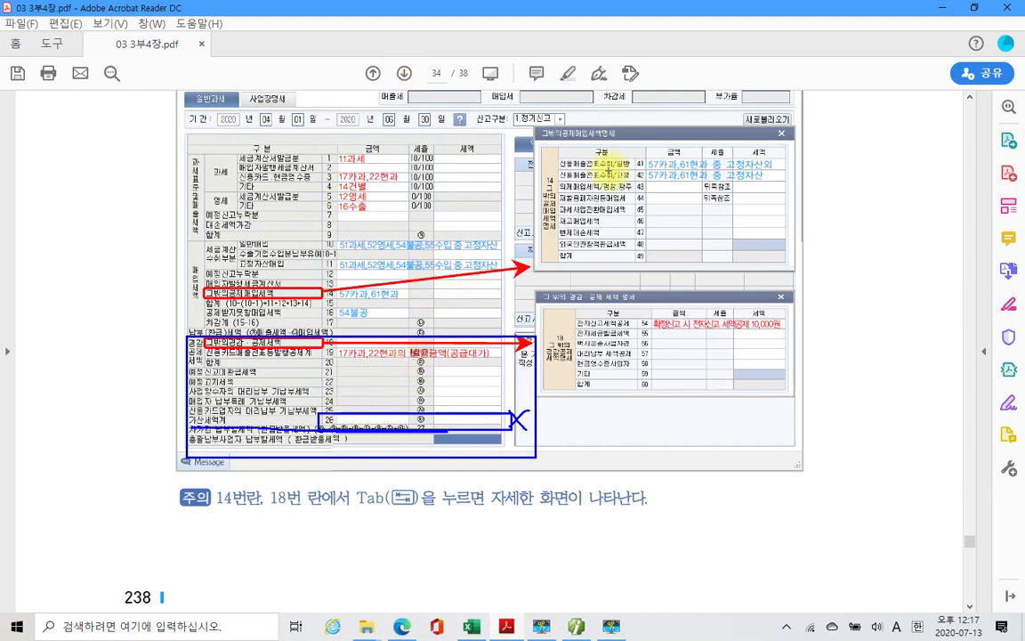
Go to section 02 on page 35 and box the heading 부가가치세 관련 계정의 정리분개 in blue.
{"action": "scroll", "coordinate": [425, 525], "scroll_direction": "down", "scroll_amount": 5}
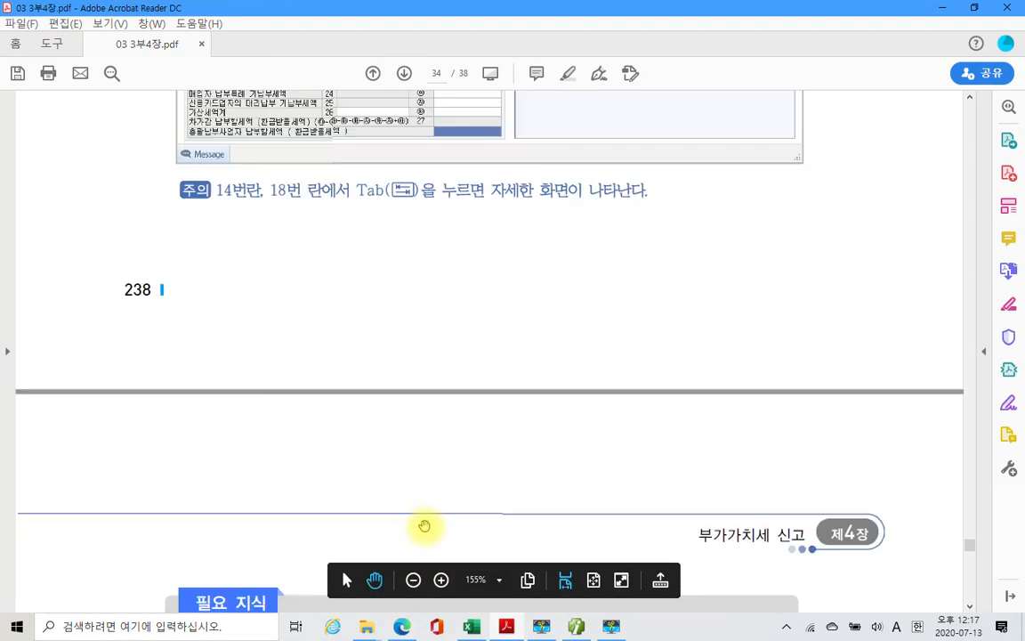
{"action": "scroll", "coordinate": [424, 526], "scroll_direction": "down", "scroll_amount": 8}
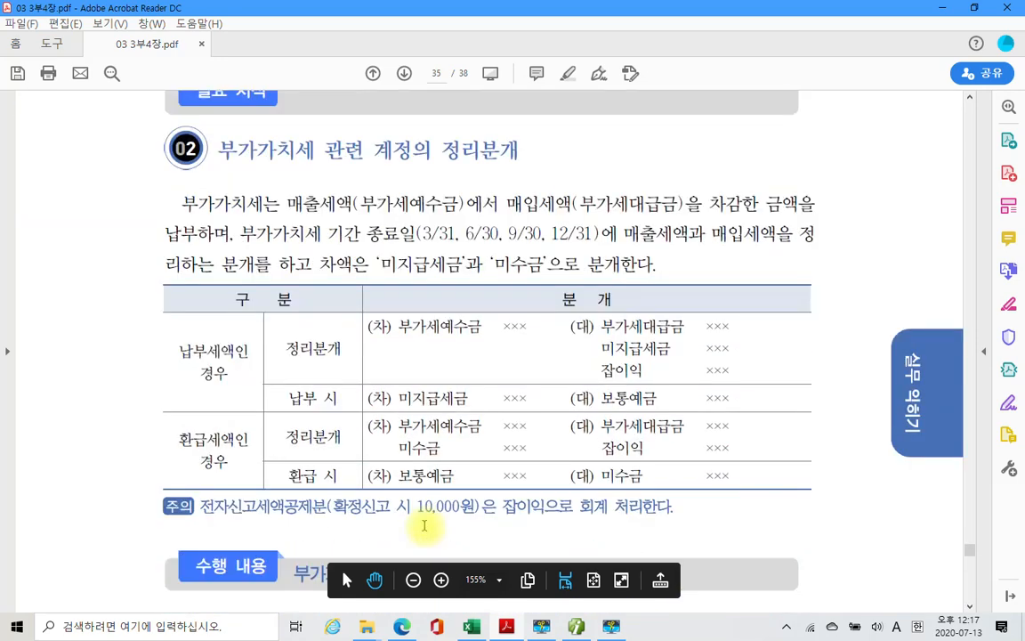
{"action": "scroll", "coordinate": [425, 526], "scroll_direction": "up", "scroll_amount": 1}
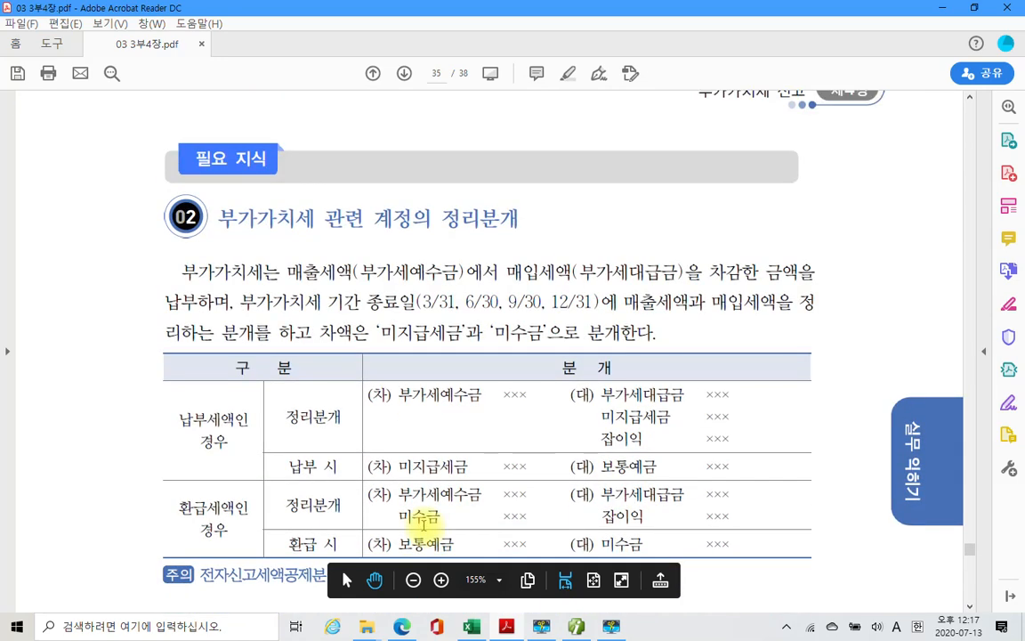
{"action": "scroll", "coordinate": [424, 522], "scroll_direction": "down", "scroll_amount": 1}
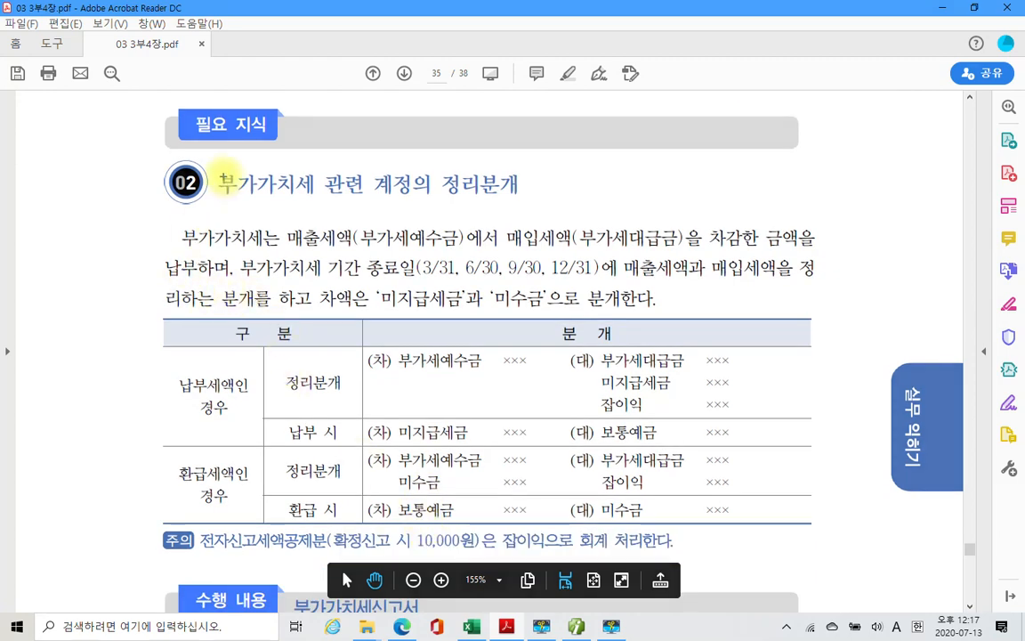
{"action": "mouse_move", "coordinate": [214, 157]}
{"action": "left_mouse_down"}
{"action": "mouse_move", "coordinate": [521, 210]}
{"action": "mouse_move", "coordinate": [598, 210]}
{"action": "left_mouse_up"}
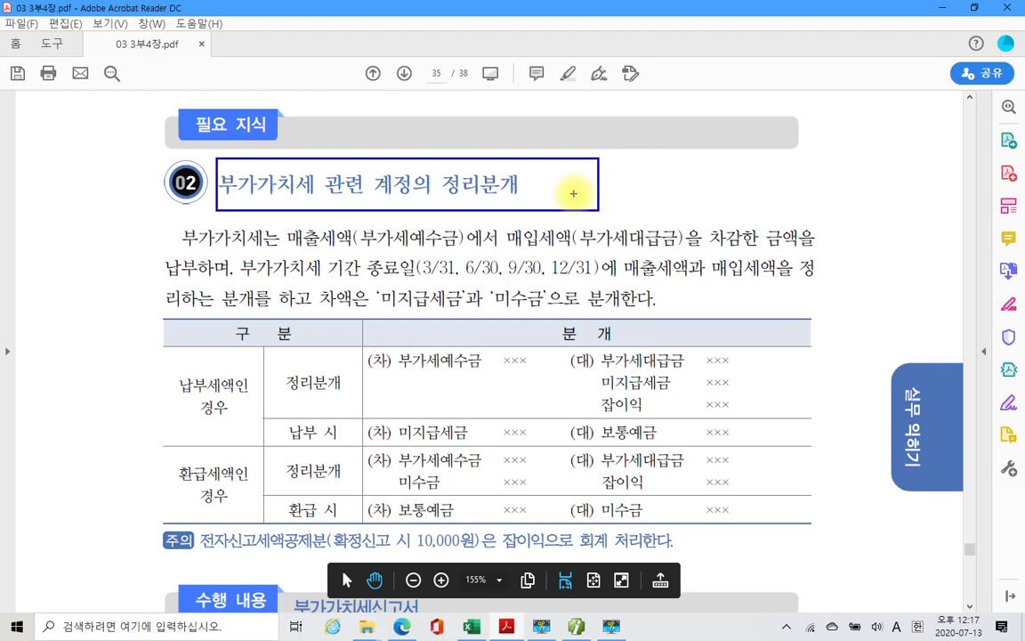
Handwrite 10,000 beside 부가세예수금 and 6,000 beside 부가세대급금 in the 납부세액인 경우 closing entry in blue.
{"action": "left_click_drag", "start_coordinate": [486, 348], "coordinate": [478, 372]}
{"action": "mouse_move", "coordinate": [509, 353]}
{"action": "left_mouse_down"}
{"action": "mouse_move", "coordinate": [504, 370]}
{"action": "mouse_move", "coordinate": [511, 352]}
{"action": "left_mouse_up"}
{"action": "left_click_drag", "start_coordinate": [516, 380], "coordinate": [517, 392]}
{"action": "left_click_drag", "start_coordinate": [537, 351], "coordinate": [566, 351]}
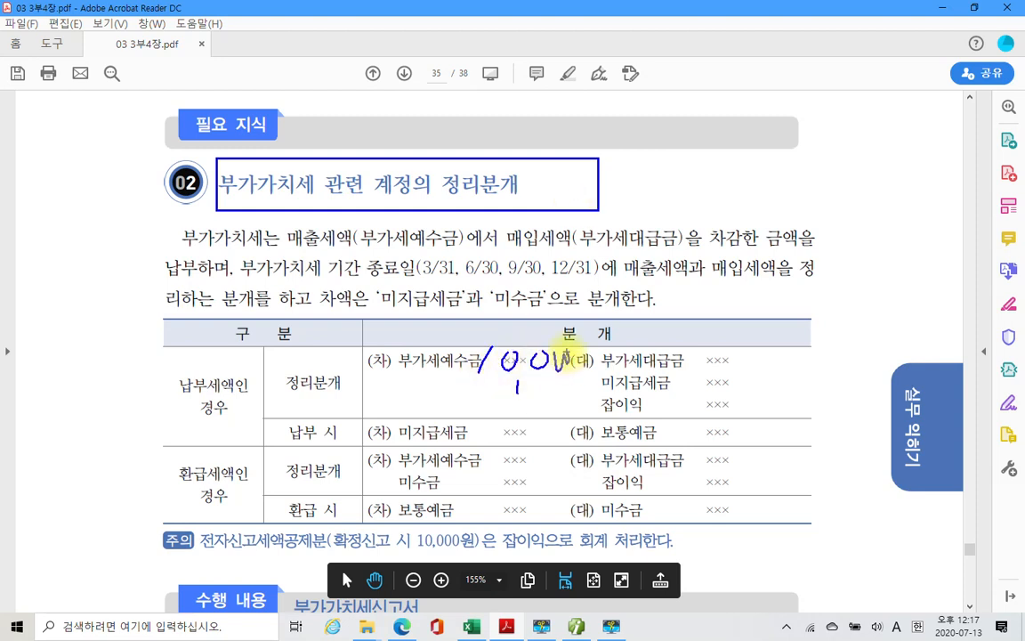
{"action": "mouse_move", "coordinate": [728, 328]}
{"action": "left_mouse_down"}
{"action": "mouse_move", "coordinate": [714, 354]}
{"action": "mouse_move", "coordinate": [721, 364]}
{"action": "mouse_move", "coordinate": [746, 355]}
{"action": "left_mouse_up"}
{"action": "left_click_drag", "start_coordinate": [766, 365], "coordinate": [767, 357]}
{"action": "left_click_drag", "start_coordinate": [792, 356], "coordinate": [803, 358]}
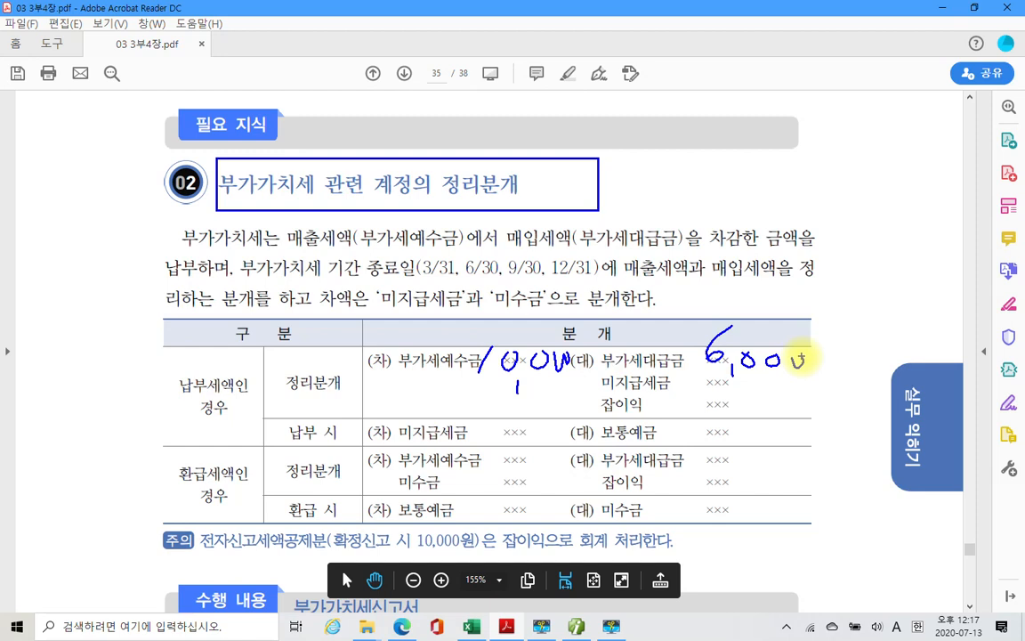
Circle 정리분개 in the 납부세액인 경우 rows, underline 부가세예수금, and handwrite a blue note above it with an arrow pointing down to it.
{"action": "mouse_move", "coordinate": [321, 356]}
{"action": "left_mouse_down"}
{"action": "mouse_move", "coordinate": [332, 389]}
{"action": "mouse_move", "coordinate": [344, 379]}
{"action": "mouse_move", "coordinate": [468, 373]}
{"action": "left_mouse_up"}
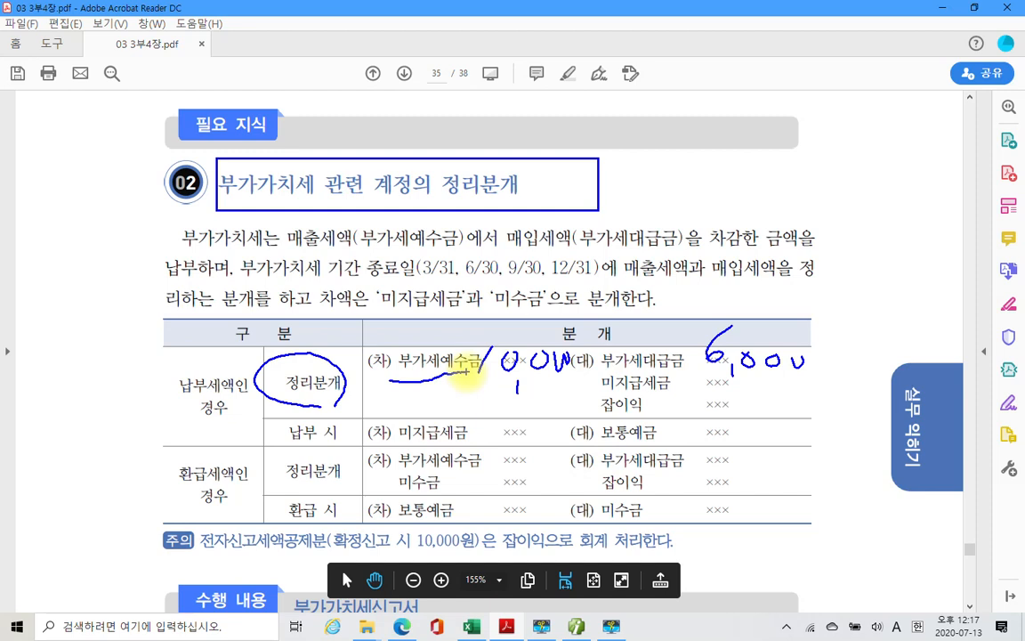
{"action": "mouse_move", "coordinate": [411, 328]}
{"action": "left_mouse_down"}
{"action": "mouse_move", "coordinate": [440, 334]}
{"action": "mouse_move", "coordinate": [429, 345]}
{"action": "left_mouse_up"}
{"action": "left_click_drag", "start_coordinate": [373, 230], "coordinate": [373, 260]}
{"action": "mouse_move", "coordinate": [391, 233]}
{"action": "left_mouse_down"}
{"action": "mouse_move", "coordinate": [360, 283]}
{"action": "mouse_move", "coordinate": [418, 229]}
{"action": "mouse_move", "coordinate": [472, 298]}
{"action": "left_mouse_up"}
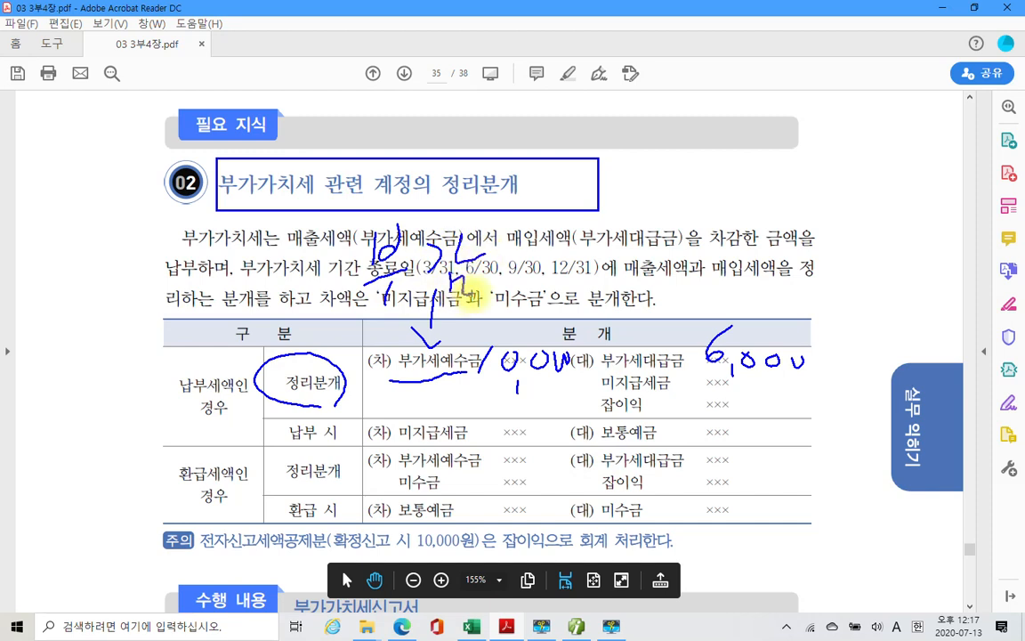
Underline 부가세대급금 in the same closing entry and handwrite a blue note above it with an arrow pointing to its amount.
{"action": "left_click_drag", "start_coordinate": [638, 372], "coordinate": [707, 364]}
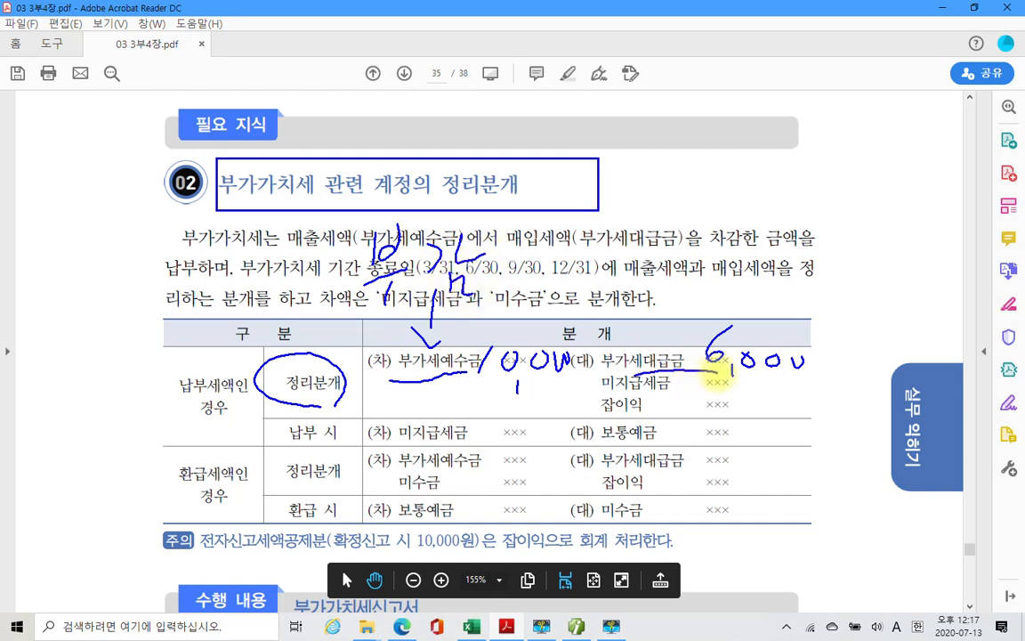
{"action": "mouse_move", "coordinate": [746, 276]}
{"action": "left_mouse_down"}
{"action": "mouse_move", "coordinate": [740, 339]}
{"action": "mouse_move", "coordinate": [762, 319]}
{"action": "left_mouse_up"}
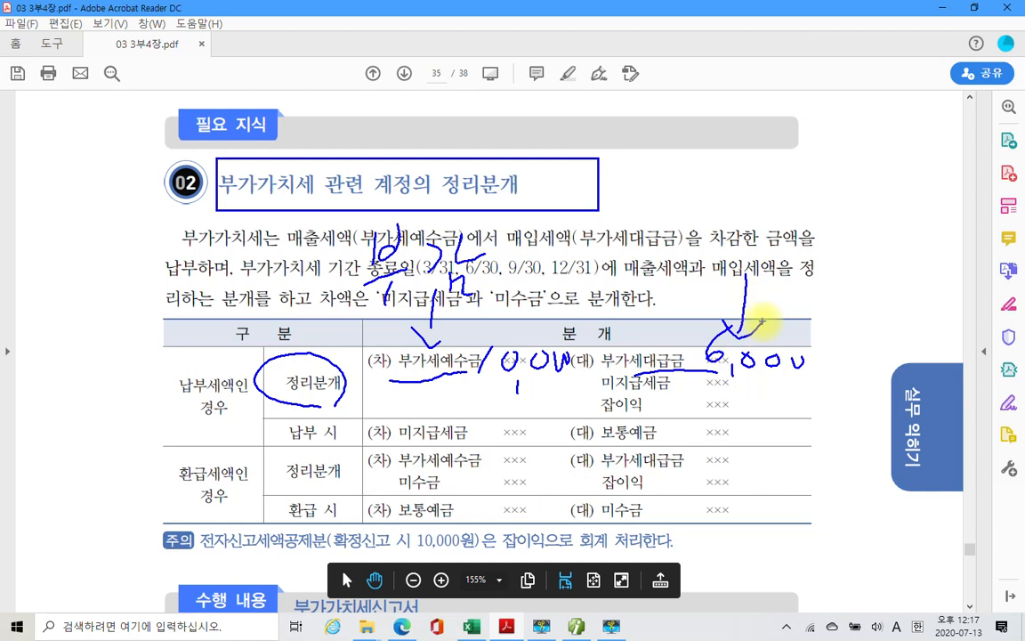
{"action": "left_click_drag", "start_coordinate": [735, 228], "coordinate": [736, 258]}
{"action": "left_click_drag", "start_coordinate": [747, 245], "coordinate": [761, 259]}
{"action": "left_click_drag", "start_coordinate": [779, 220], "coordinate": [768, 276]}
{"action": "left_click_drag", "start_coordinate": [768, 259], "coordinate": [795, 254]}
{"action": "left_click_drag", "start_coordinate": [805, 227], "coordinate": [813, 251]}
{"action": "mouse_move", "coordinate": [849, 216]}
{"action": "left_mouse_down"}
{"action": "mouse_move", "coordinate": [850, 260]}
{"action": "mouse_move", "coordinate": [876, 233]}
{"action": "left_mouse_up"}
{"action": "left_click_drag", "start_coordinate": [833, 267], "coordinate": [839, 290]}
{"action": "left_click_drag", "start_coordinate": [845, 269], "coordinate": [866, 292]}
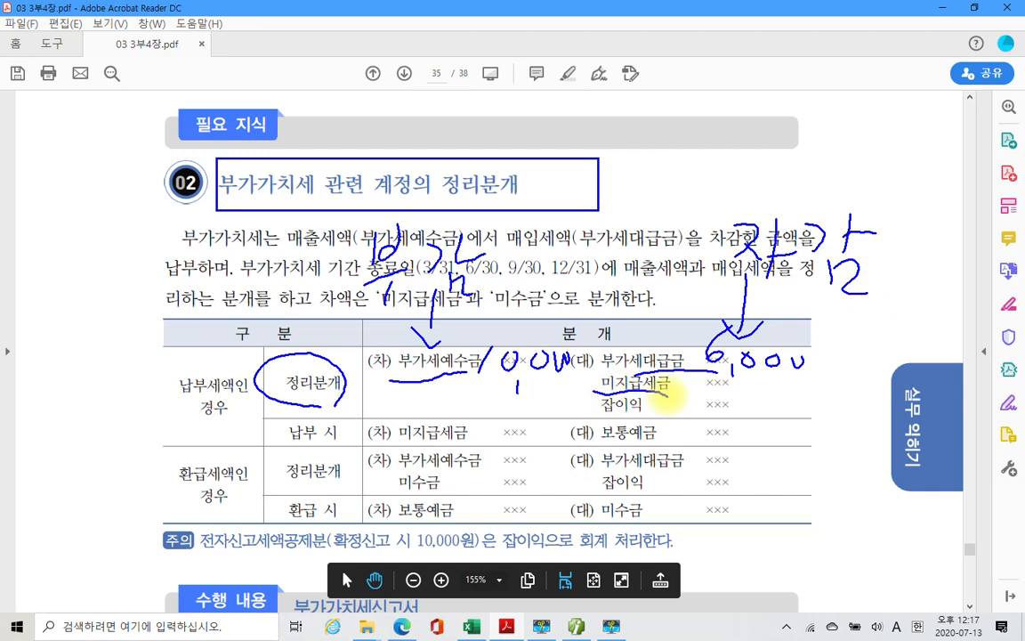
Underline 미지급세금 and its amount area, and circle the four period-end dates 3/31, 6/30, 9/30 and 12/31.
{"action": "left_click_drag", "start_coordinate": [602, 392], "coordinate": [669, 389]}
{"action": "left_click_drag", "start_coordinate": [691, 400], "coordinate": [852, 398]}
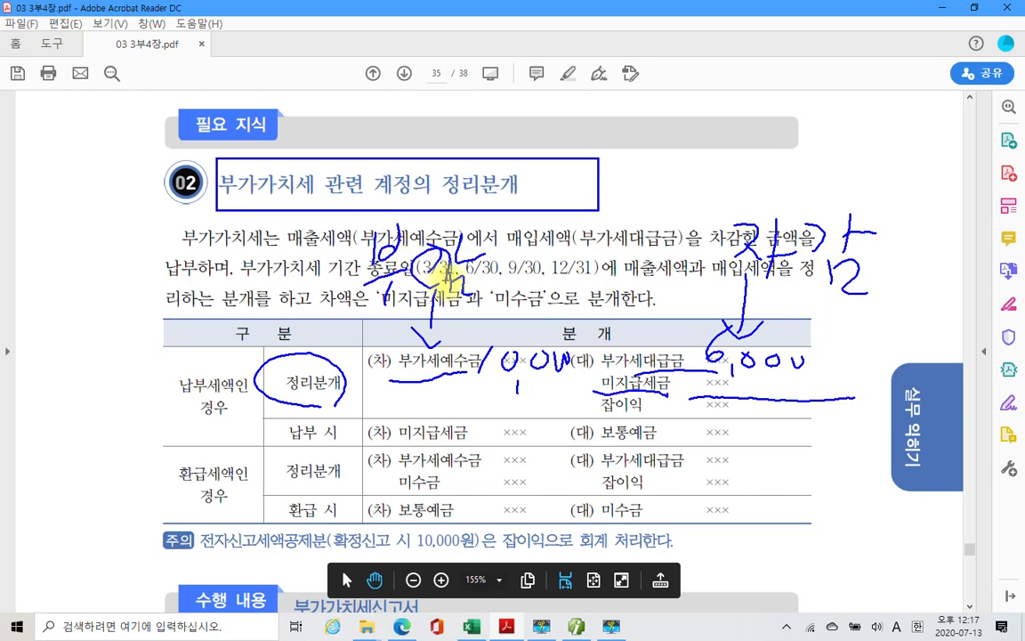
{"action": "left_click_drag", "start_coordinate": [445, 280], "coordinate": [450, 256]}
{"action": "mouse_move", "coordinate": [482, 255]}
{"action": "left_mouse_down"}
{"action": "mouse_move", "coordinate": [496, 281]}
{"action": "mouse_move", "coordinate": [583, 270]}
{"action": "mouse_move", "coordinate": [588, 283]}
{"action": "left_mouse_up"}
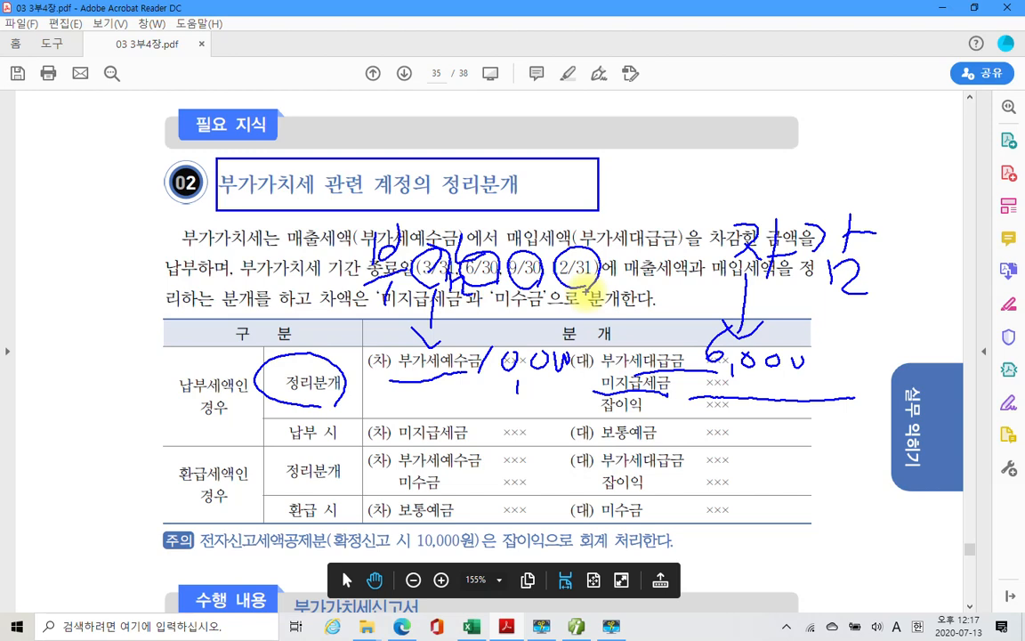
Handwrite a short blue note beside the 미지급세금 line, just beyond the table's edge.
{"action": "mouse_move", "coordinate": [840, 360]}
{"action": "left_mouse_down"}
{"action": "mouse_move", "coordinate": [840, 386]}
{"action": "mouse_move", "coordinate": [857, 383]}
{"action": "left_mouse_up"}
{"action": "mouse_move", "coordinate": [841, 376]}
{"action": "left_mouse_down"}
{"action": "mouse_move", "coordinate": [858, 374]}
{"action": "mouse_move", "coordinate": [864, 389]}
{"action": "mouse_move", "coordinate": [850, 405]}
{"action": "left_mouse_up"}
{"action": "mouse_move", "coordinate": [875, 361]}
{"action": "left_mouse_down"}
{"action": "mouse_move", "coordinate": [883, 365]}
{"action": "mouse_move", "coordinate": [868, 389]}
{"action": "left_mouse_up"}
{"action": "left_click_drag", "start_coordinate": [876, 381], "coordinate": [893, 396]}
{"action": "left_click_drag", "start_coordinate": [894, 389], "coordinate": [901, 388]}
{"action": "left_click_drag", "start_coordinate": [902, 383], "coordinate": [903, 406]}
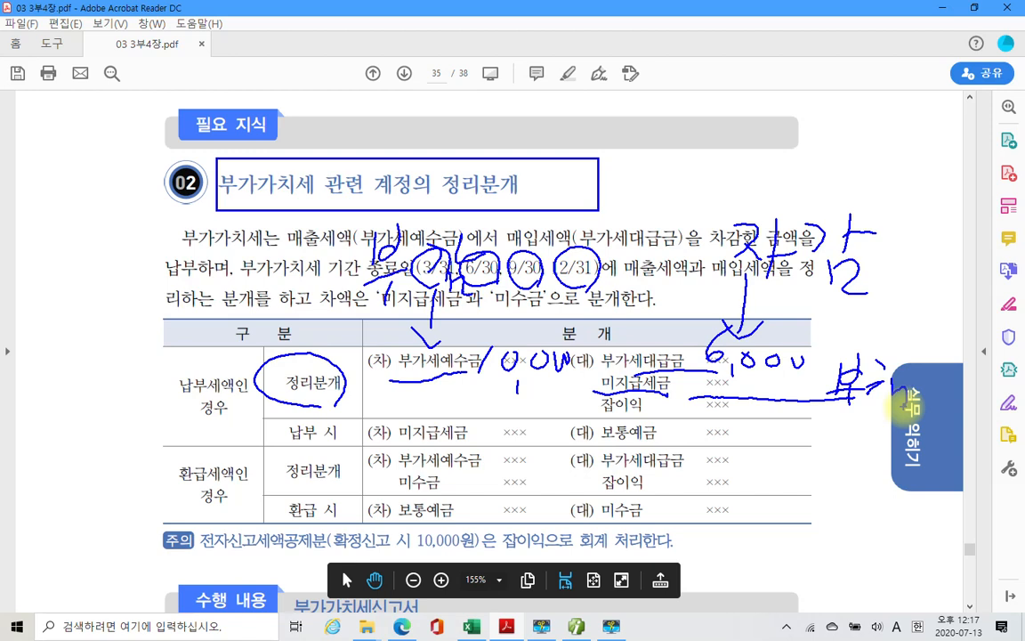
Underline 잡이익 and handwrite 1,000 as its amount and 3,000 as the amount for 미지급세금.
{"action": "left_click_drag", "start_coordinate": [601, 415], "coordinate": [649, 415]}
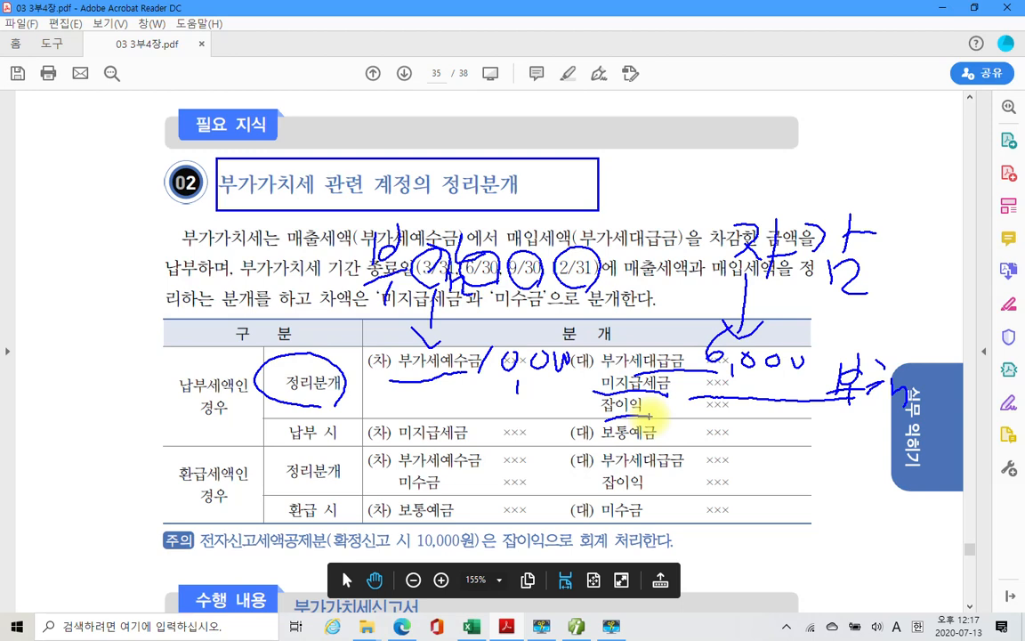
{"action": "mouse_move", "coordinate": [723, 412]}
{"action": "left_mouse_down"}
{"action": "mouse_move", "coordinate": [718, 425]}
{"action": "mouse_move", "coordinate": [732, 426]}
{"action": "mouse_move", "coordinate": [792, 413]}
{"action": "left_mouse_up"}
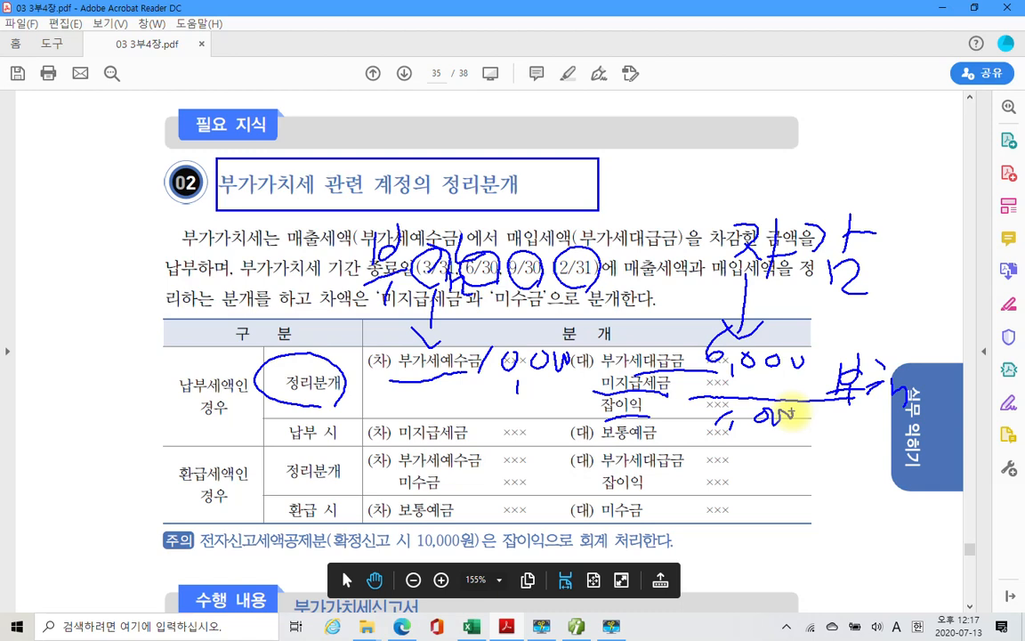
{"action": "mouse_move", "coordinate": [710, 383]}
{"action": "left_mouse_down"}
{"action": "mouse_move", "coordinate": [710, 399]}
{"action": "mouse_move", "coordinate": [730, 406]}
{"action": "mouse_move", "coordinate": [791, 379]}
{"action": "left_mouse_up"}
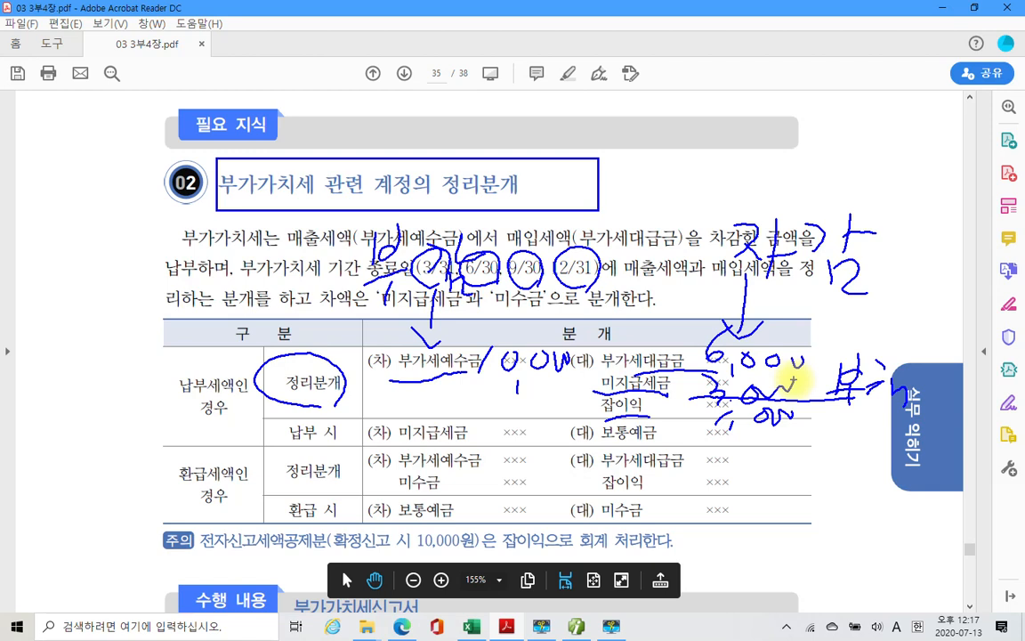
Circle 정리분개 again and 납부 시, draw an arrow from 미지급세금 to the payment entry, and underline that entry's 미지급세금 and 보통예금.
{"action": "mouse_move", "coordinate": [329, 353]}
{"action": "left_mouse_down"}
{"action": "mouse_move", "coordinate": [262, 396]}
{"action": "mouse_move", "coordinate": [341, 385]}
{"action": "left_mouse_up"}
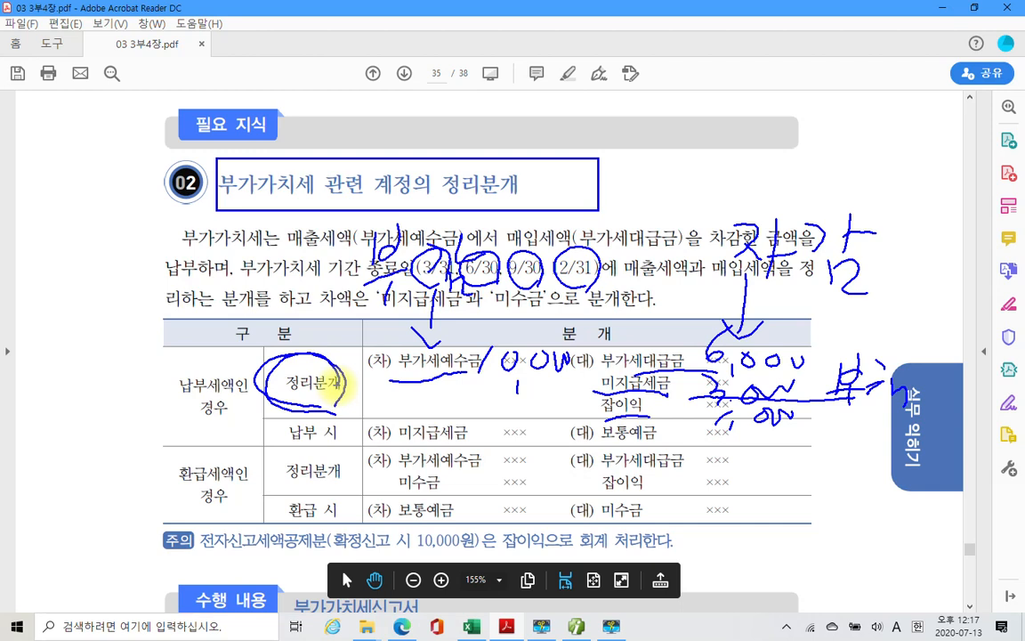
{"action": "mouse_move", "coordinate": [331, 421]}
{"action": "left_mouse_down"}
{"action": "mouse_move", "coordinate": [343, 437]}
{"action": "mouse_move", "coordinate": [333, 451]}
{"action": "left_mouse_up"}
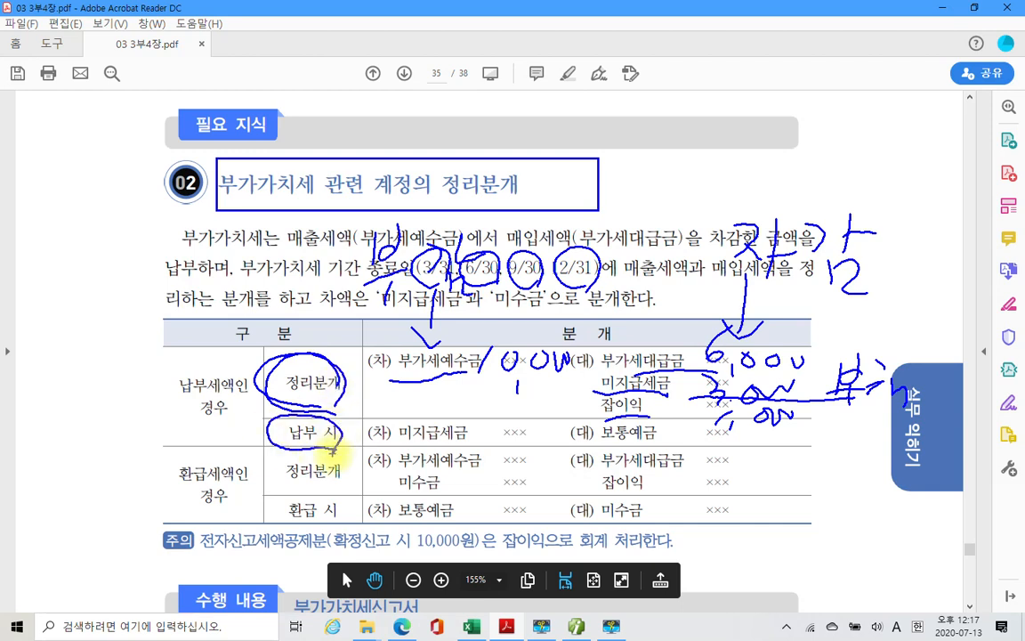
{"action": "mouse_move", "coordinate": [605, 383]}
{"action": "left_mouse_down"}
{"action": "mouse_move", "coordinate": [498, 433]}
{"action": "mouse_move", "coordinate": [510, 418]}
{"action": "left_mouse_up"}
{"action": "left_click_drag", "start_coordinate": [438, 447], "coordinate": [539, 442]}
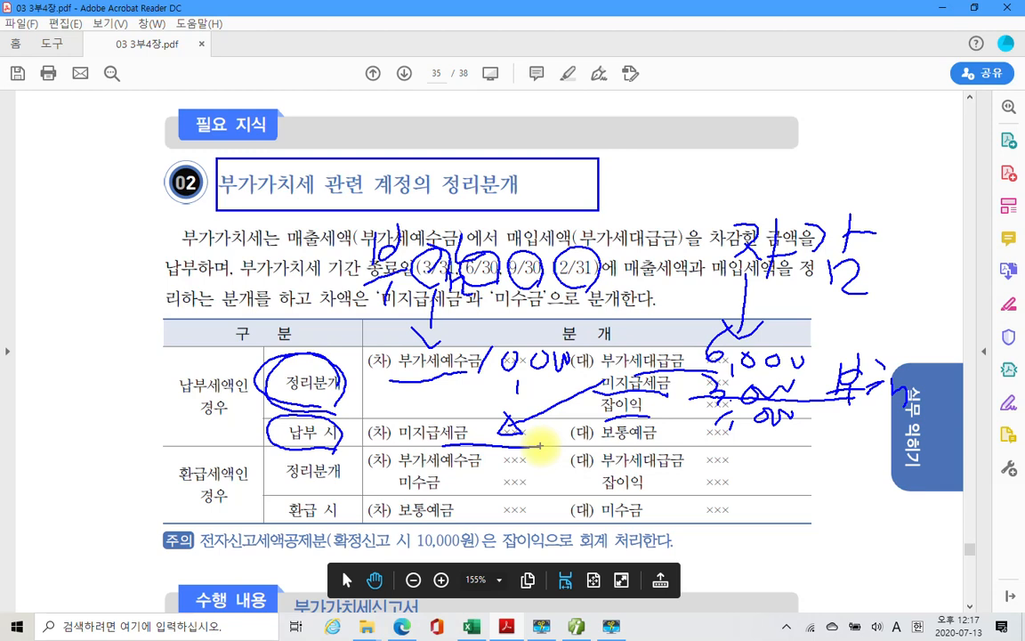
{"action": "left_click_drag", "start_coordinate": [539, 445], "coordinate": [799, 445]}
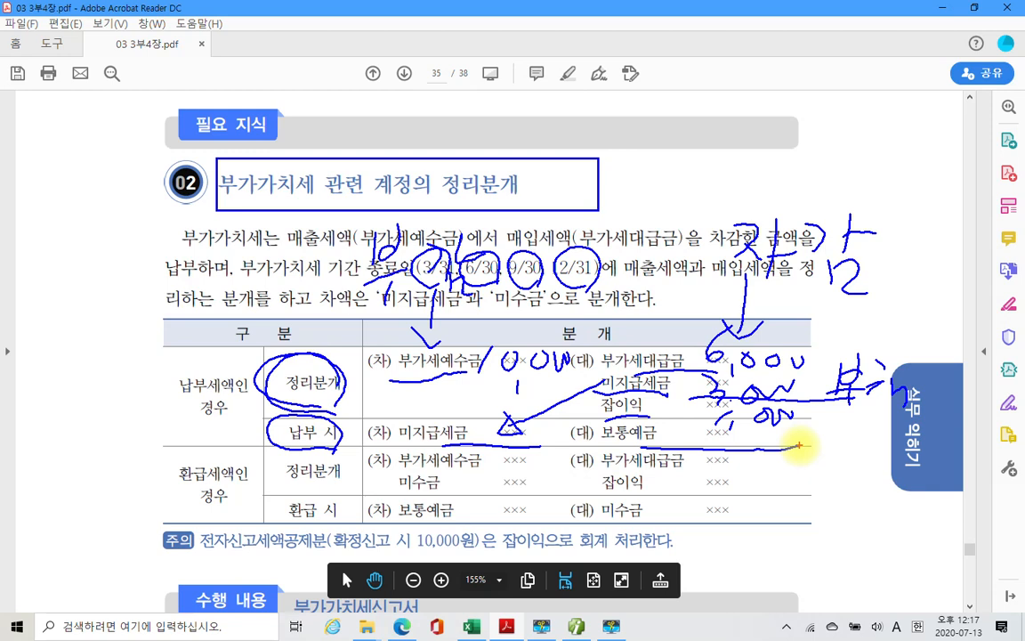
Circle 환급세액인 경우 in red and handwrite 6,000 beside its 부가세예수금 and 10,000 beside its 부가세대급금.
{"action": "mouse_move", "coordinate": [161, 463]}
{"action": "left_mouse_down"}
{"action": "mouse_move", "coordinate": [192, 521]}
{"action": "mouse_move", "coordinate": [249, 458]}
{"action": "mouse_move", "coordinate": [165, 464]}
{"action": "left_mouse_up"}
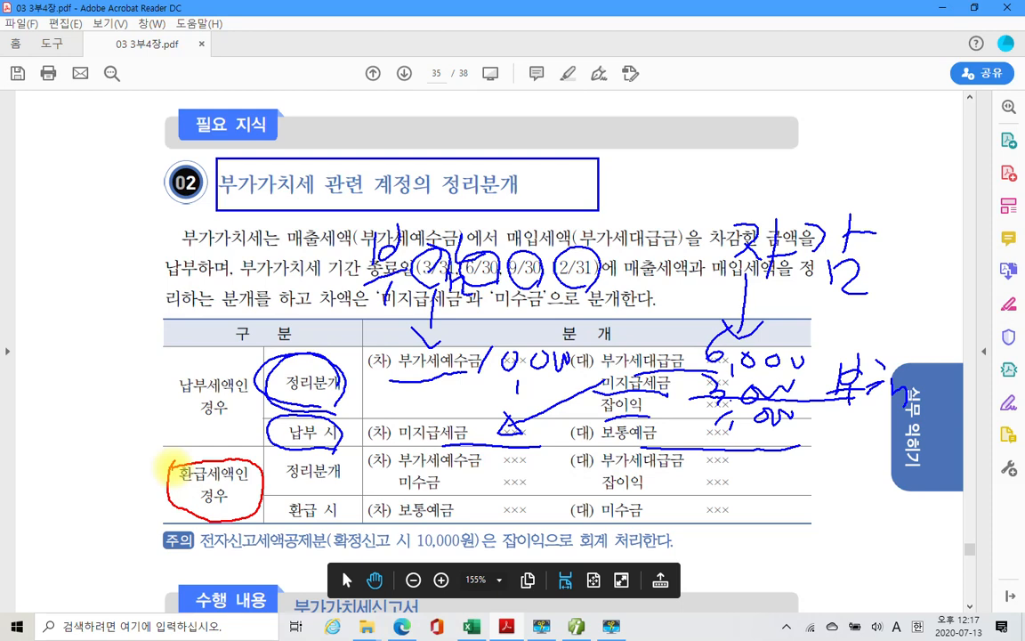
{"action": "mouse_move", "coordinate": [502, 450]}
{"action": "left_mouse_down"}
{"action": "mouse_move", "coordinate": [507, 463]}
{"action": "mouse_move", "coordinate": [552, 460]}
{"action": "left_mouse_up"}
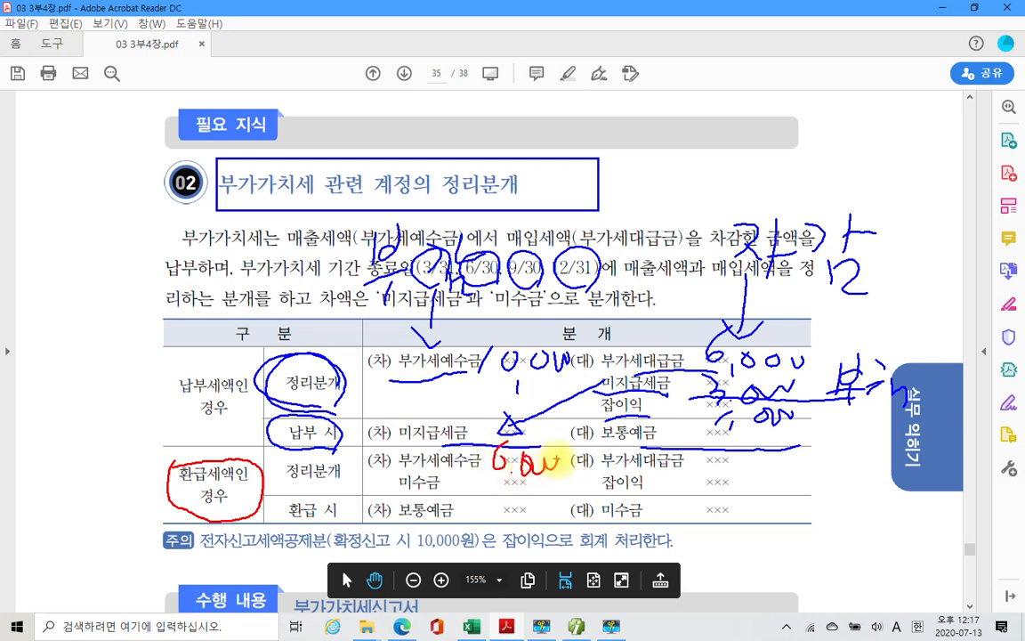
{"action": "left_click_drag", "start_coordinate": [702, 450], "coordinate": [704, 464]}
{"action": "mouse_move", "coordinate": [719, 452]}
{"action": "left_mouse_down"}
{"action": "mouse_move", "coordinate": [745, 465]}
{"action": "mouse_move", "coordinate": [806, 455]}
{"action": "left_mouse_up"}
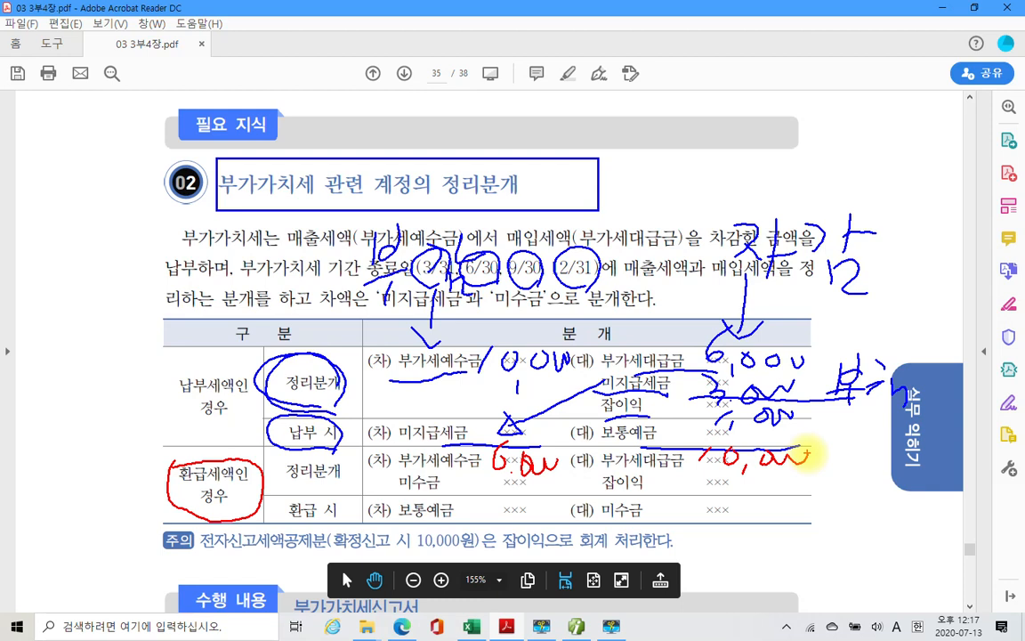
Handwrite 1,000 for 잡이익 and 5,000 for 미수금 in the refund closing entry, and mark both accounts of the 환급 시 entry.
{"action": "mouse_move", "coordinate": [732, 478]}
{"action": "left_mouse_down"}
{"action": "mouse_move", "coordinate": [718, 492]}
{"action": "mouse_move", "coordinate": [733, 498]}
{"action": "mouse_move", "coordinate": [801, 487]}
{"action": "left_mouse_up"}
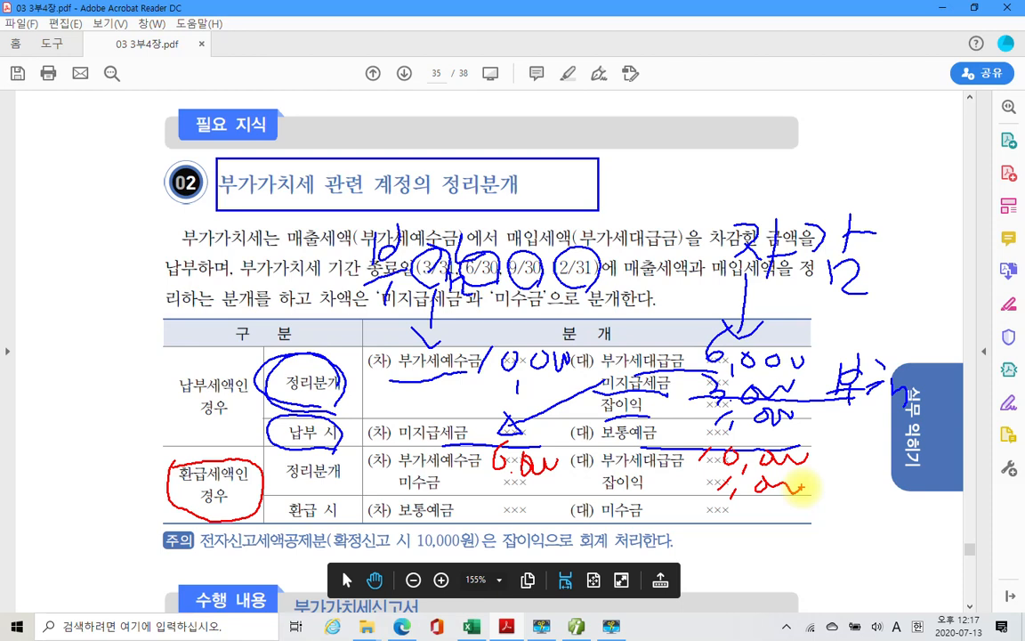
{"action": "left_click_drag", "start_coordinate": [492, 485], "coordinate": [483, 502]}
{"action": "mouse_move", "coordinate": [493, 485]}
{"action": "left_mouse_down"}
{"action": "mouse_move", "coordinate": [512, 483]}
{"action": "mouse_move", "coordinate": [508, 510]}
{"action": "mouse_move", "coordinate": [531, 487]}
{"action": "mouse_move", "coordinate": [546, 493]}
{"action": "left_mouse_up"}
{"action": "left_click_drag", "start_coordinate": [559, 481], "coordinate": [566, 487]}
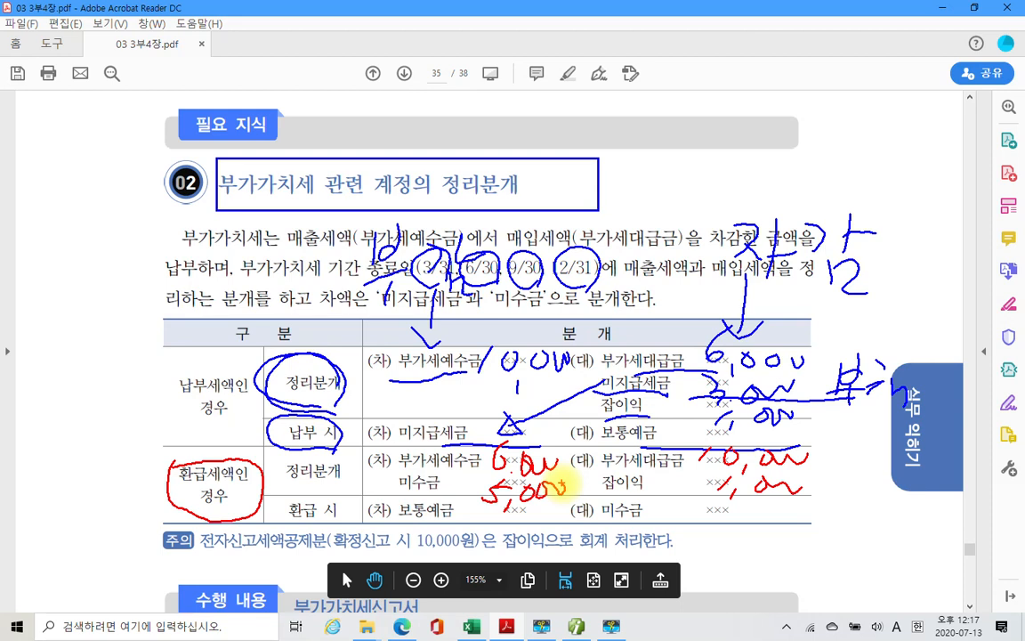
{"action": "left_click_drag", "start_coordinate": [567, 485], "coordinate": [769, 532]}
{"action": "left_click_drag", "start_coordinate": [390, 531], "coordinate": [562, 519]}
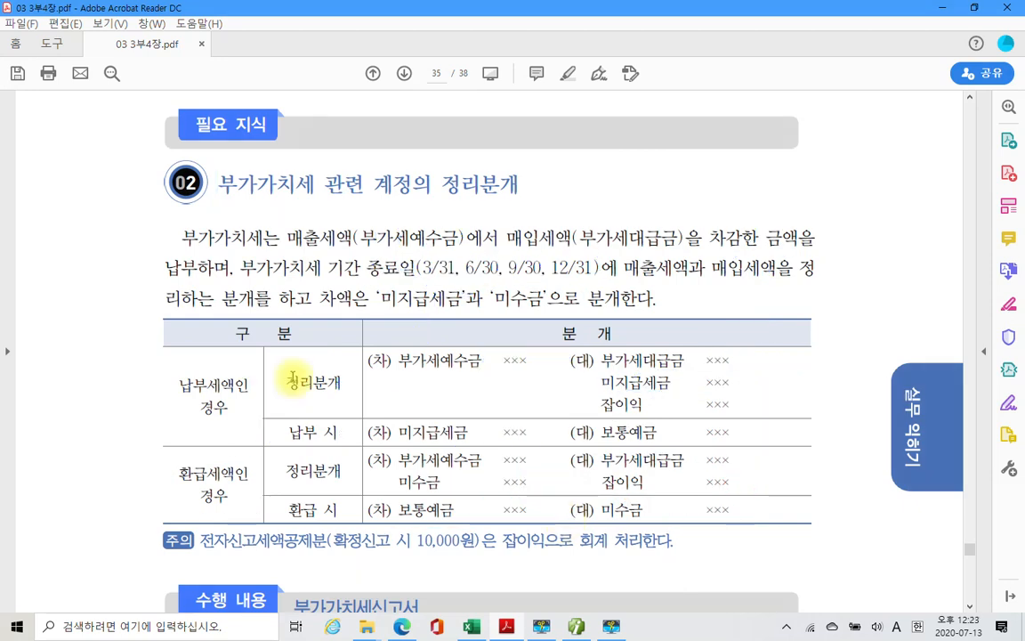
Go to 수행 1 under 수행 내용 and point out questions ① 과세표준 and ② 매출세액 by selecting their text.
{"action": "scroll", "coordinate": [290, 378], "scroll_direction": "down", "scroll_amount": 10}
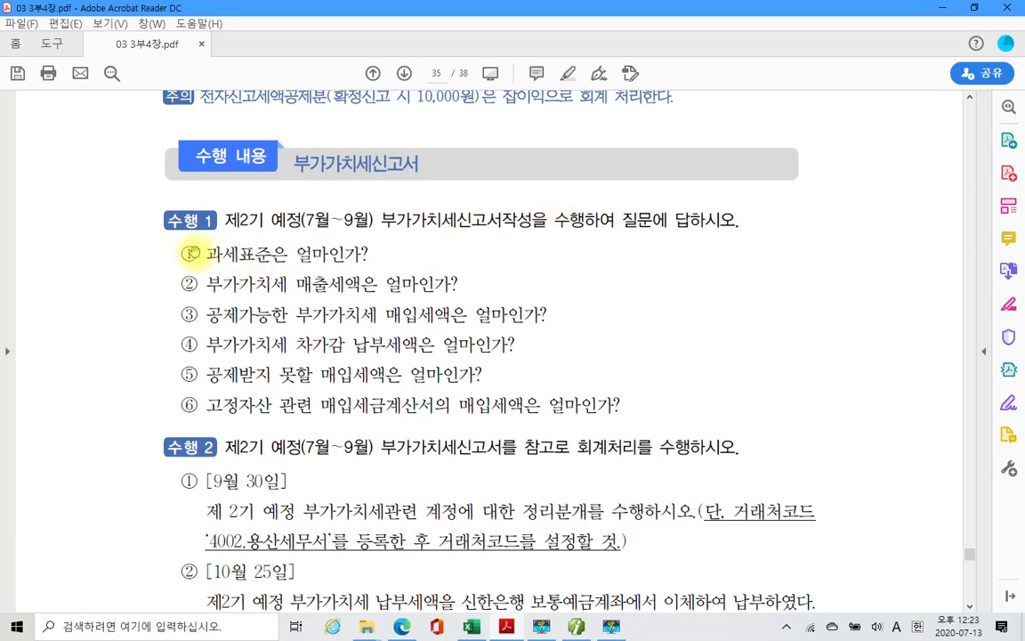
{"action": "left_click_drag", "start_coordinate": [201, 253], "coordinate": [383, 255]}
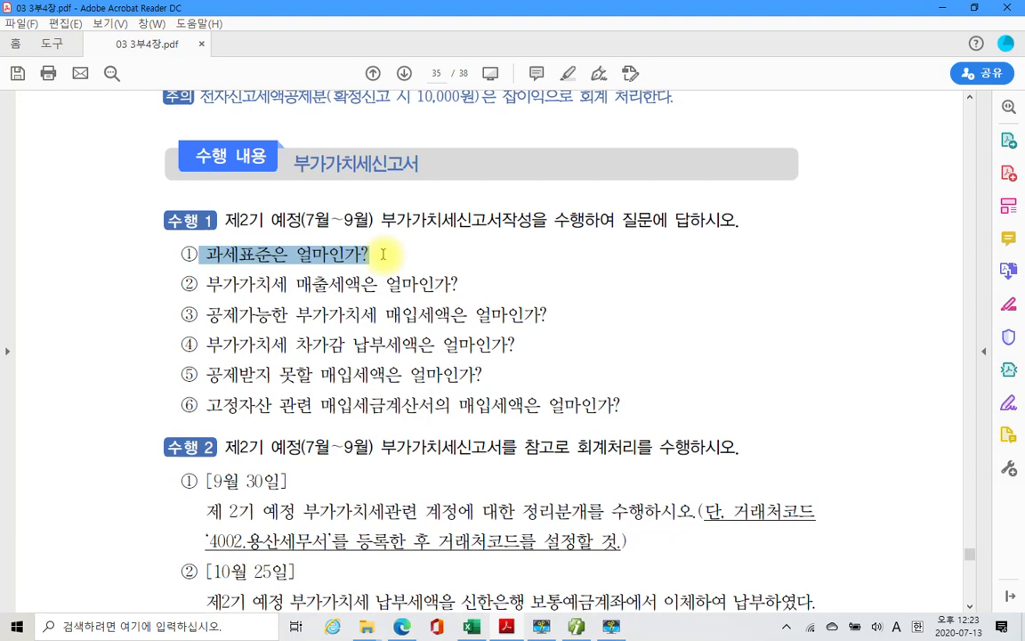
{"action": "left_click", "coordinate": [270, 284]}
{"action": "double_click", "coordinate": [347, 283]}
{"action": "left_click", "coordinate": [412, 283]}
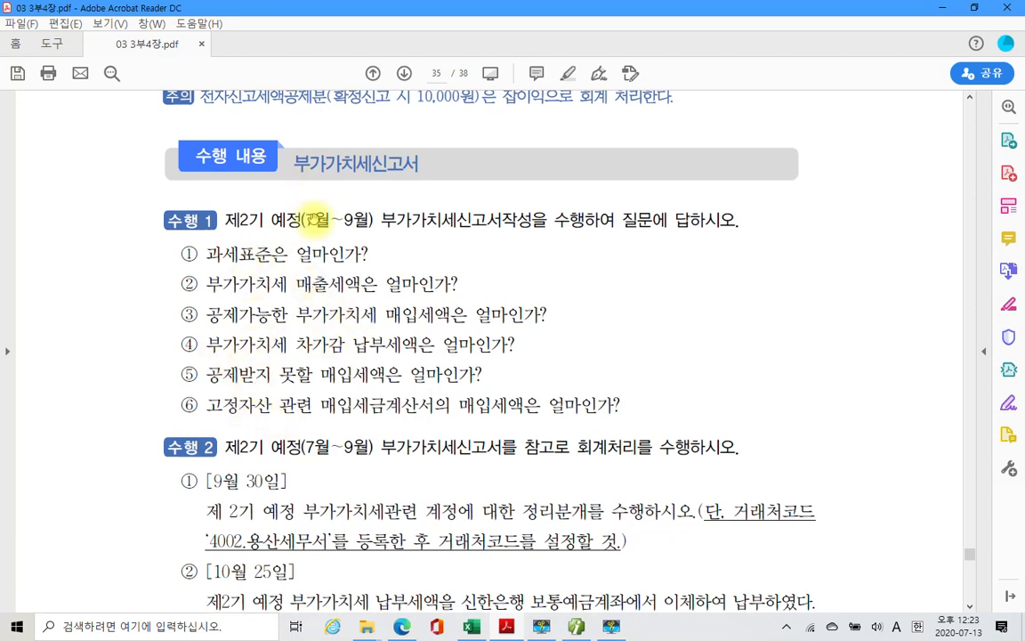
Switch to SmartA and query 부가가치세신고서 for 2020-07-01 to 2020-09-30 as 1.정기신고, declining to load the saved content.
{"action": "left_click", "coordinate": [588, 633]}
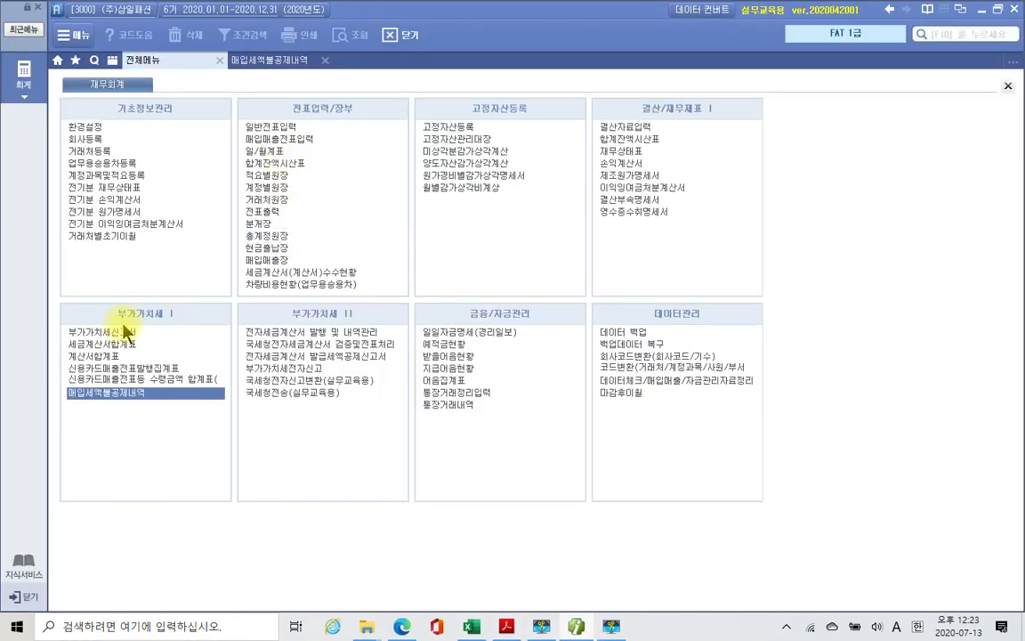
{"action": "left_click", "coordinate": [111, 332]}
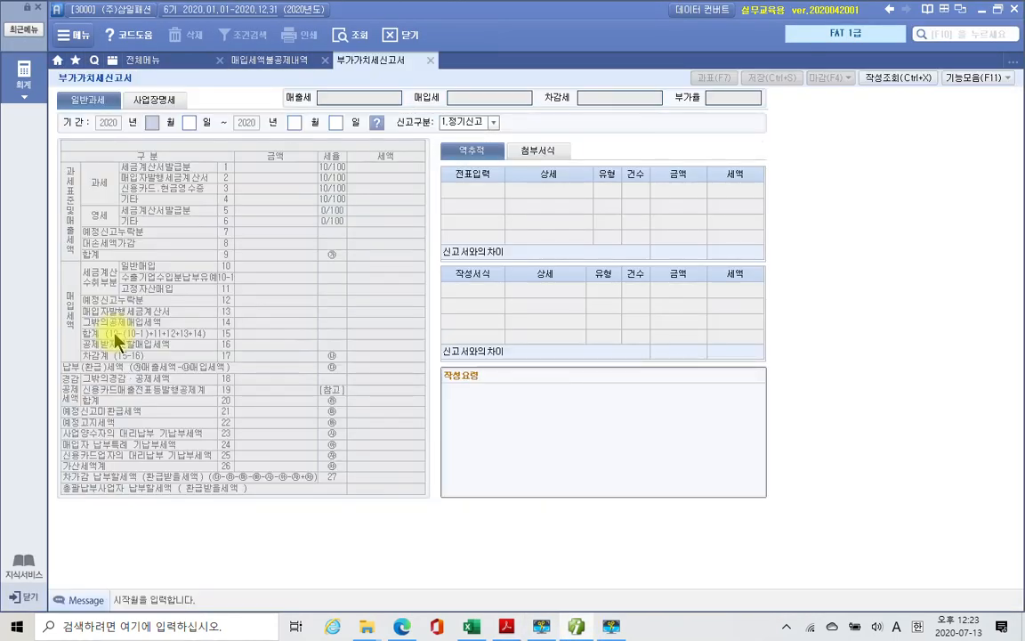
{"action": "type", "text": "07"}
{"action": "key", "text": "Return"}
{"action": "key", "text": "Return"}
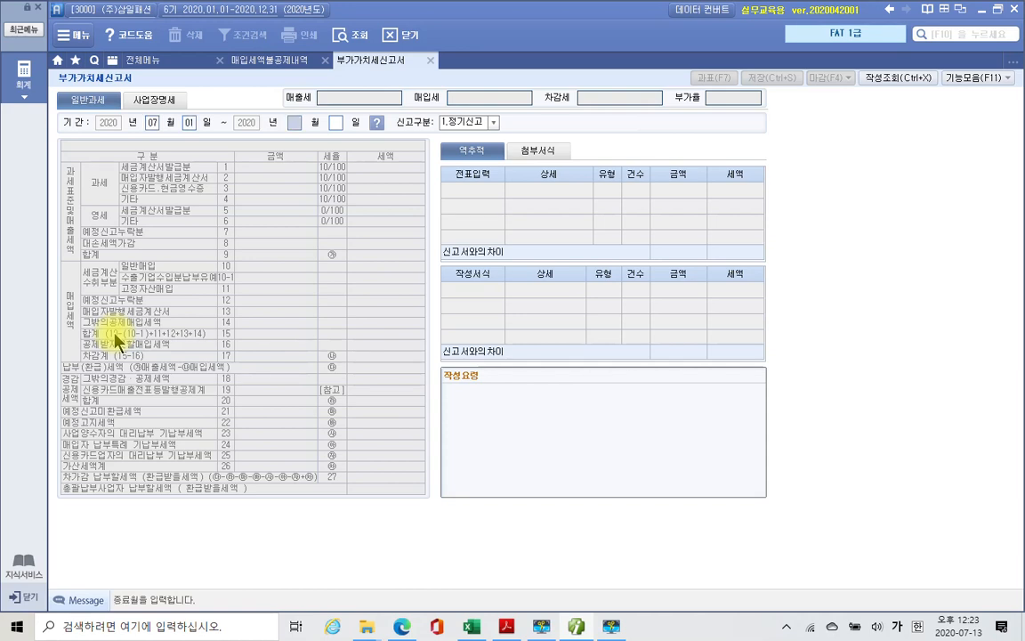
{"action": "type", "text": "09"}
{"action": "key", "text": "Return"}
{"action": "key", "text": "Return"}
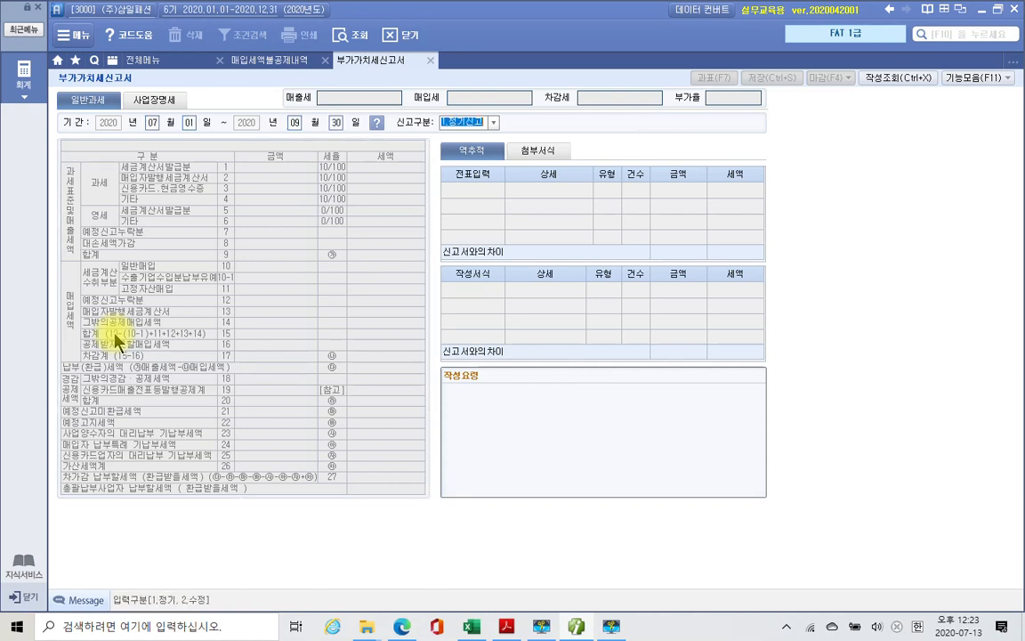
{"action": "key", "text": "Return"}
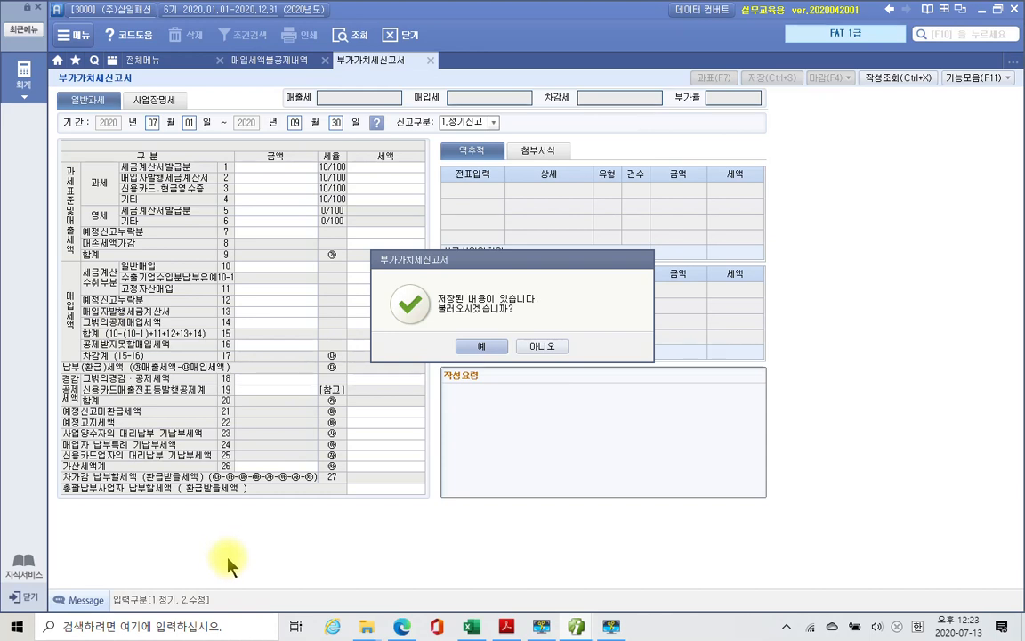
{"action": "left_click", "coordinate": [542, 346]}
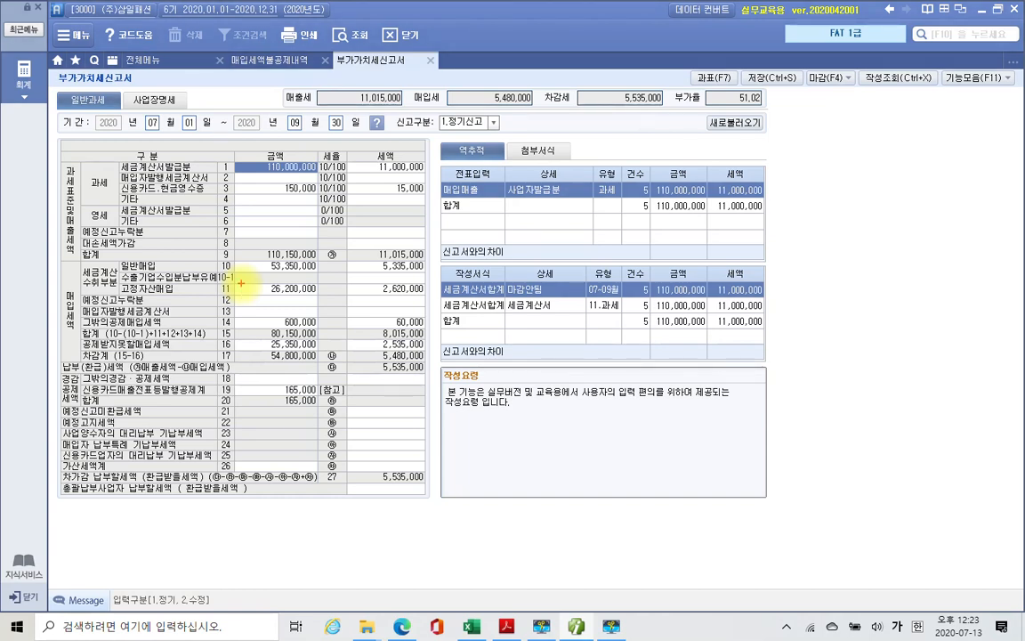
Box the 금액 cell of 합계 row 9 in red, underline its row number and 세액, and draw an arrow from 세액 to 금액.
{"action": "left_click", "coordinate": [262, 255]}
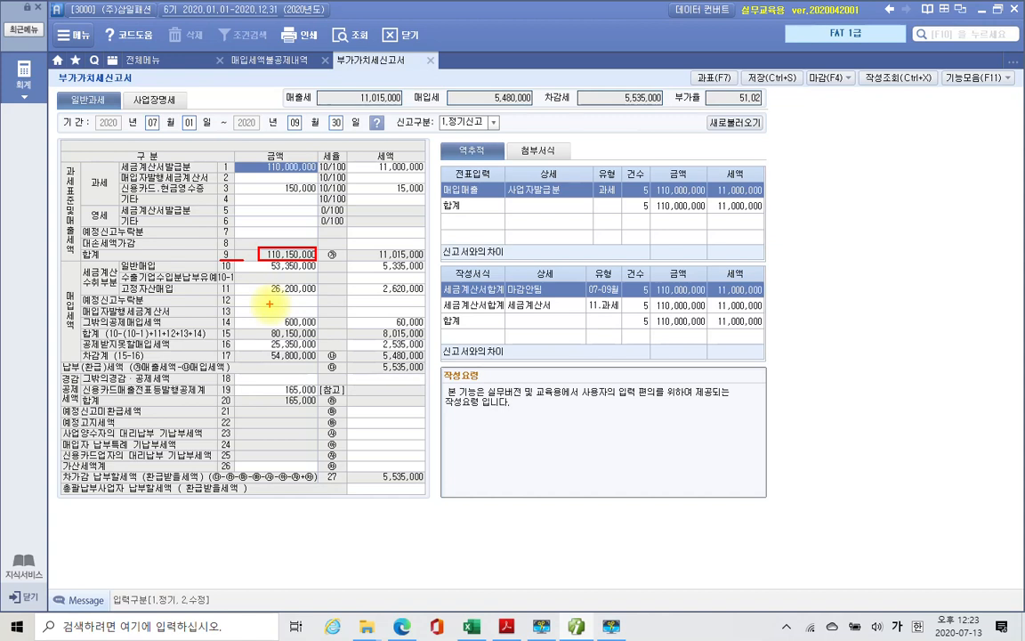
{"action": "mouse_move", "coordinate": [362, 235]}
{"action": "left_mouse_down"}
{"action": "mouse_move", "coordinate": [372, 247]}
{"action": "mouse_move", "coordinate": [296, 224]}
{"action": "mouse_move", "coordinate": [303, 240]}
{"action": "left_mouse_up"}
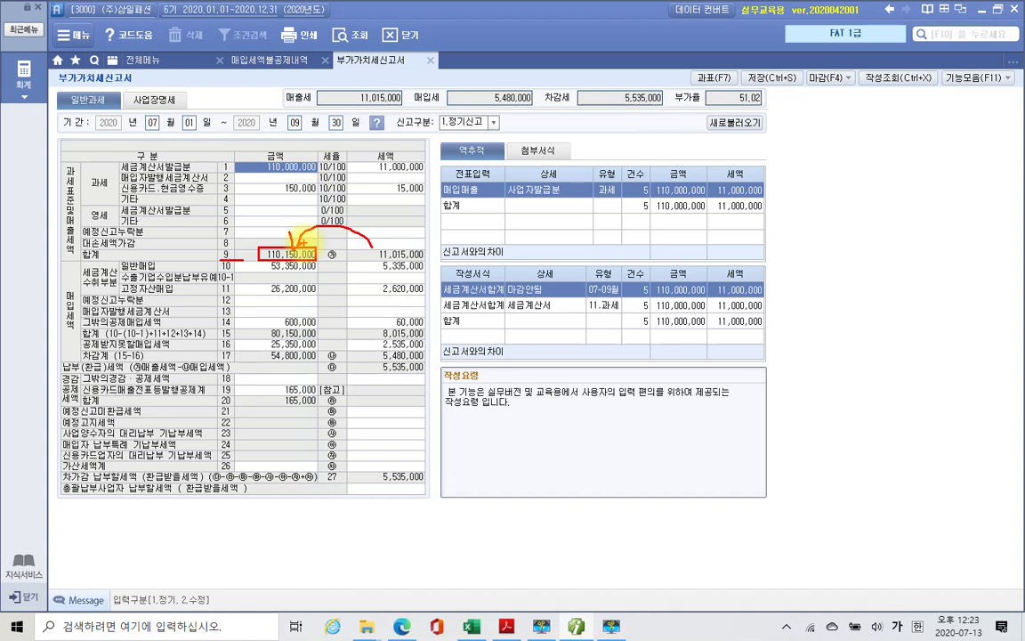
{"action": "left_click_drag", "start_coordinate": [372, 258], "coordinate": [397, 258]}
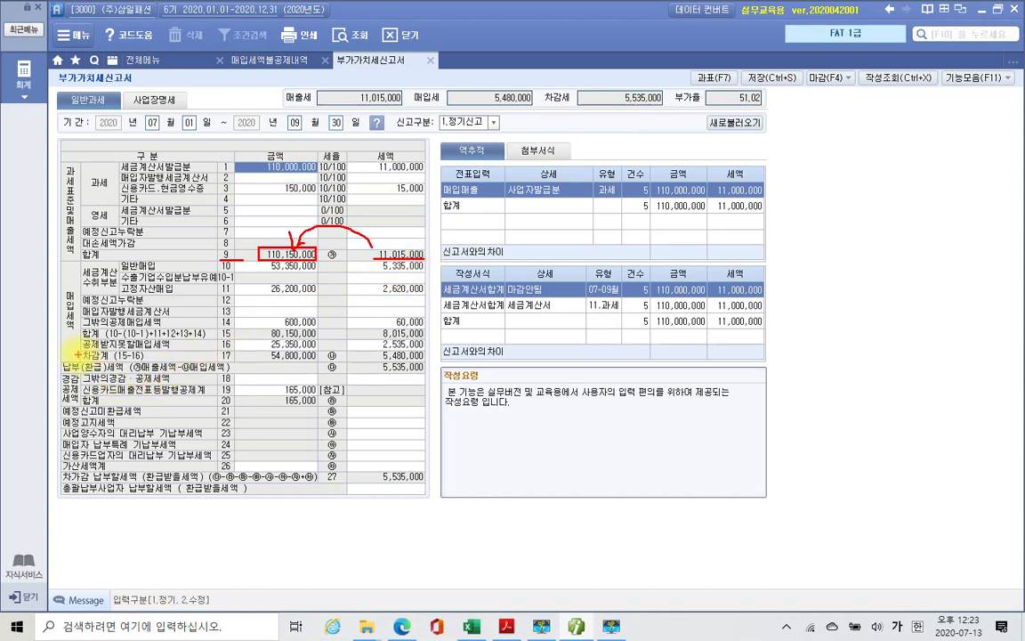
Box the label and 세액 of 차감계 row 17 and the 세액 of 차가감 납부할세액 row 27 in red.
{"action": "left_click_drag", "start_coordinate": [78, 350], "coordinate": [144, 361]}
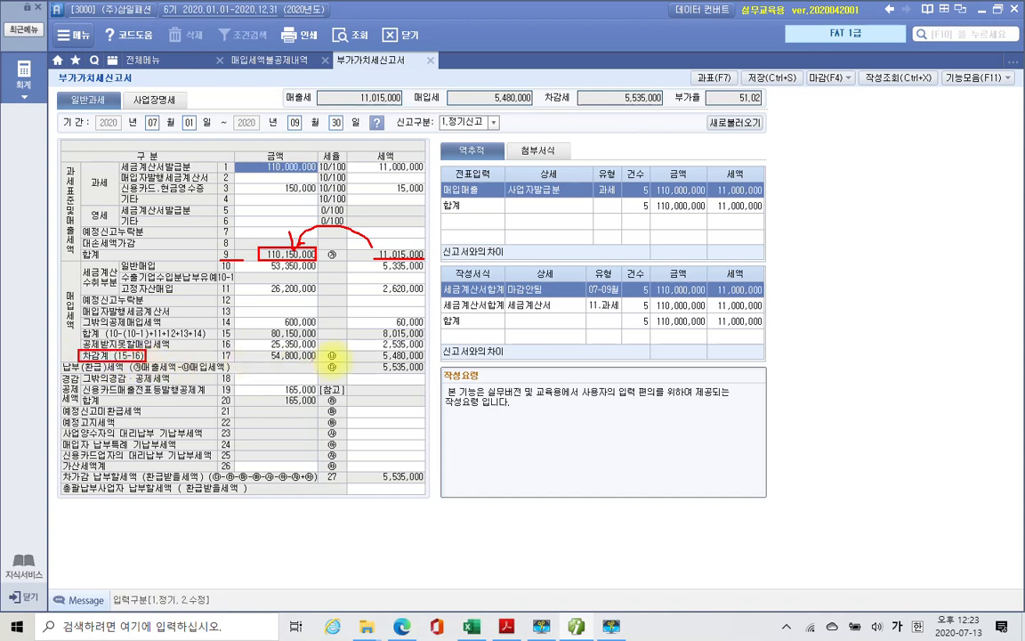
{"action": "left_click_drag", "start_coordinate": [365, 351], "coordinate": [428, 362]}
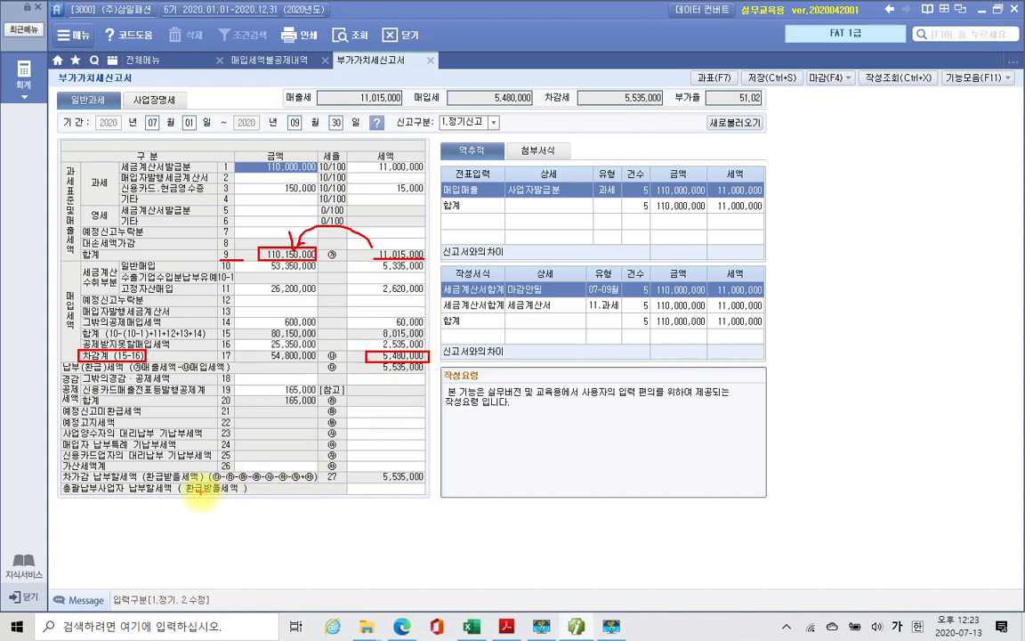
{"action": "left_click_drag", "start_coordinate": [370, 470], "coordinate": [437, 484]}
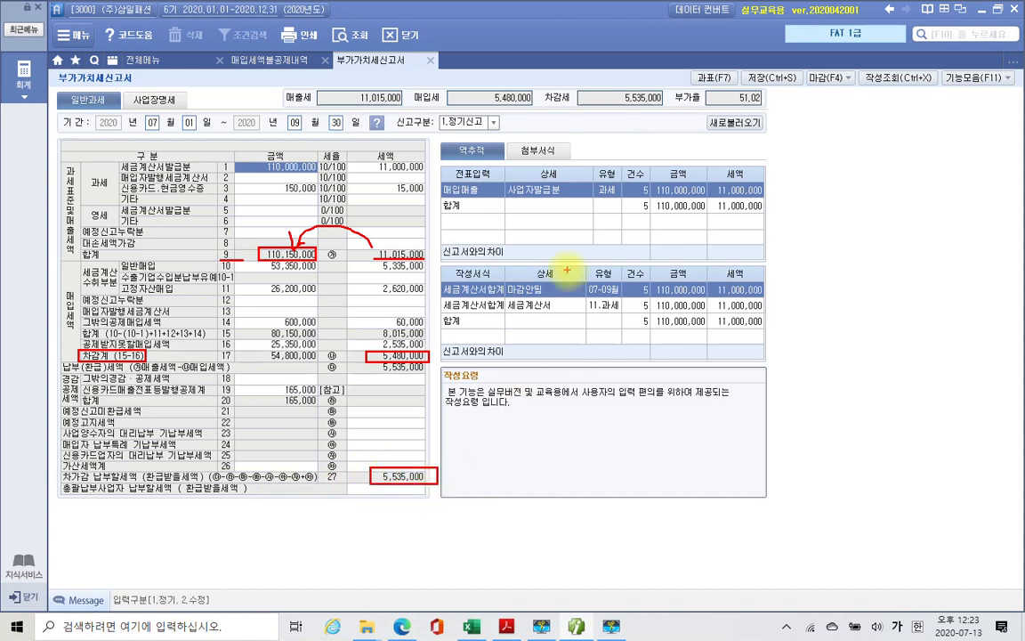
Box the 차감세 amount above the return and link it to the row 27 세액 with arrows in both directions.
{"action": "left_click_drag", "start_coordinate": [545, 80], "coordinate": [678, 116]}
{"action": "mouse_move", "coordinate": [616, 125]}
{"action": "left_mouse_down"}
{"action": "mouse_move", "coordinate": [436, 459]}
{"action": "mouse_move", "coordinate": [591, 271]}
{"action": "left_mouse_up"}
{"action": "left_click_drag", "start_coordinate": [568, 317], "coordinate": [443, 467]}
{"action": "mouse_move", "coordinate": [593, 146]}
{"action": "left_mouse_down"}
{"action": "mouse_move", "coordinate": [627, 131]}
{"action": "mouse_move", "coordinate": [638, 152]}
{"action": "left_mouse_up"}
{"action": "mouse_move", "coordinate": [445, 434]}
{"action": "left_mouse_down"}
{"action": "mouse_move", "coordinate": [440, 461]}
{"action": "mouse_move", "coordinate": [473, 465]}
{"action": "left_mouse_up"}
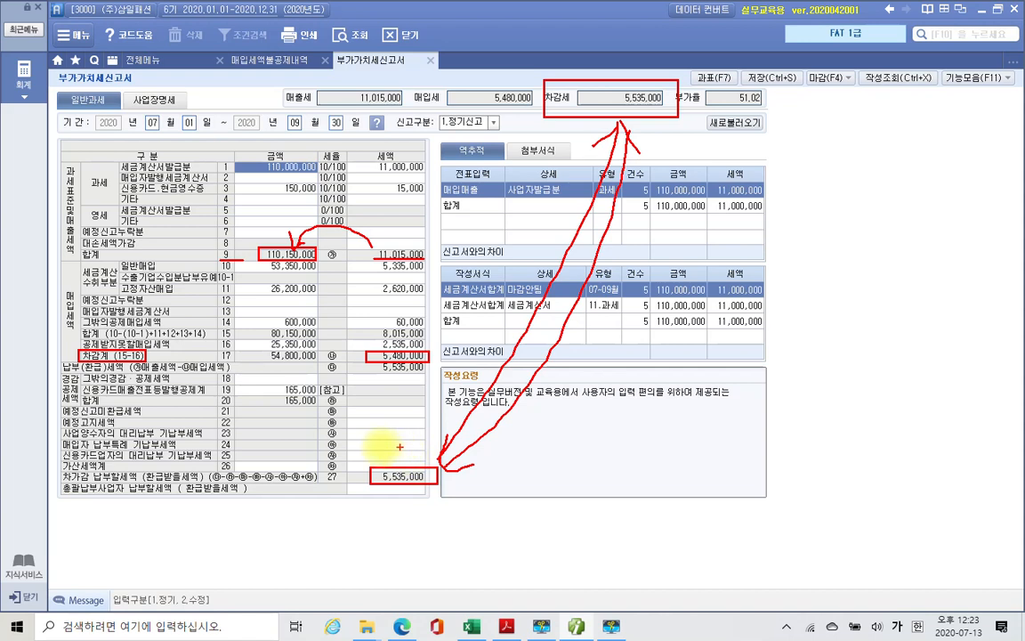
Mark the 공제받지못할매입세액 row's 세액, underline 고정자산매입 row 11 and its 세액, and box 세금계산서 수취부분.
{"action": "left_click_drag", "start_coordinate": [354, 337], "coordinate": [427, 349]}
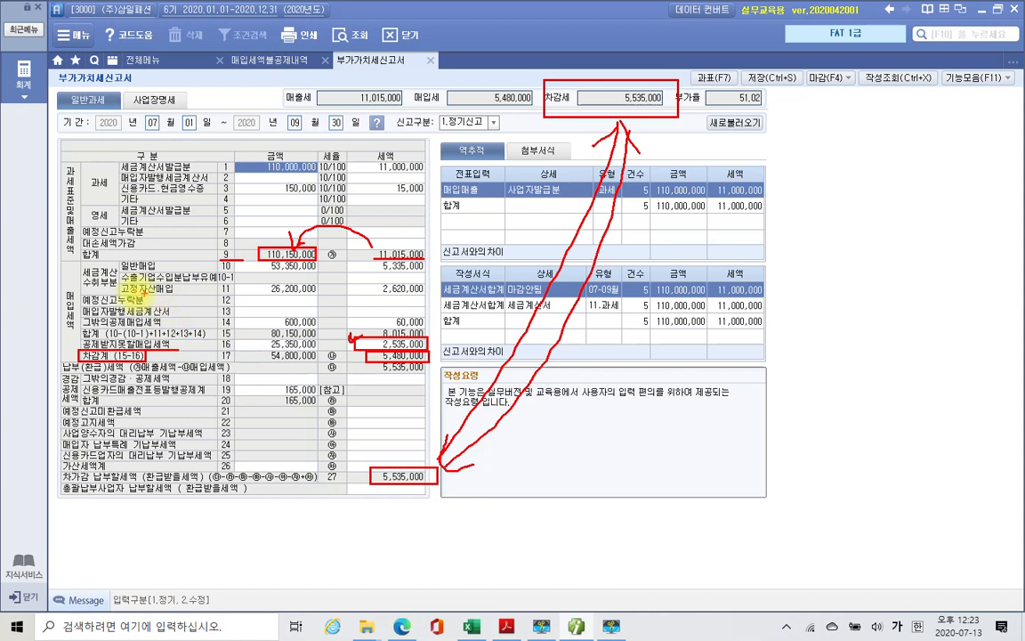
{"action": "left_click_drag", "start_coordinate": [114, 294], "coordinate": [228, 294]}
{"action": "left_click_drag", "start_coordinate": [81, 267], "coordinate": [113, 285]}
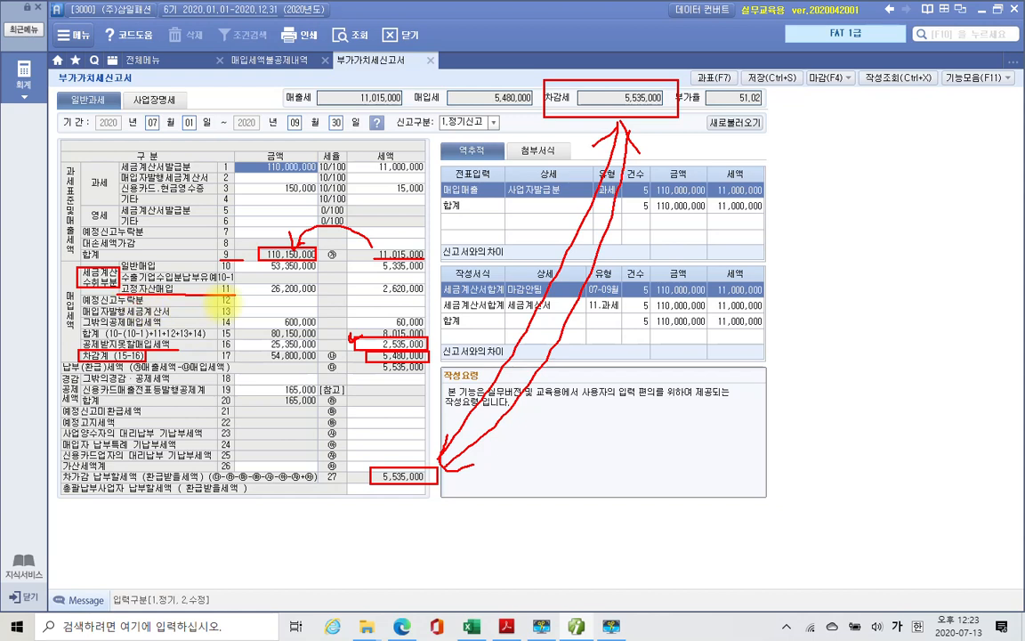
{"action": "left_click_drag", "start_coordinate": [379, 295], "coordinate": [437, 295]}
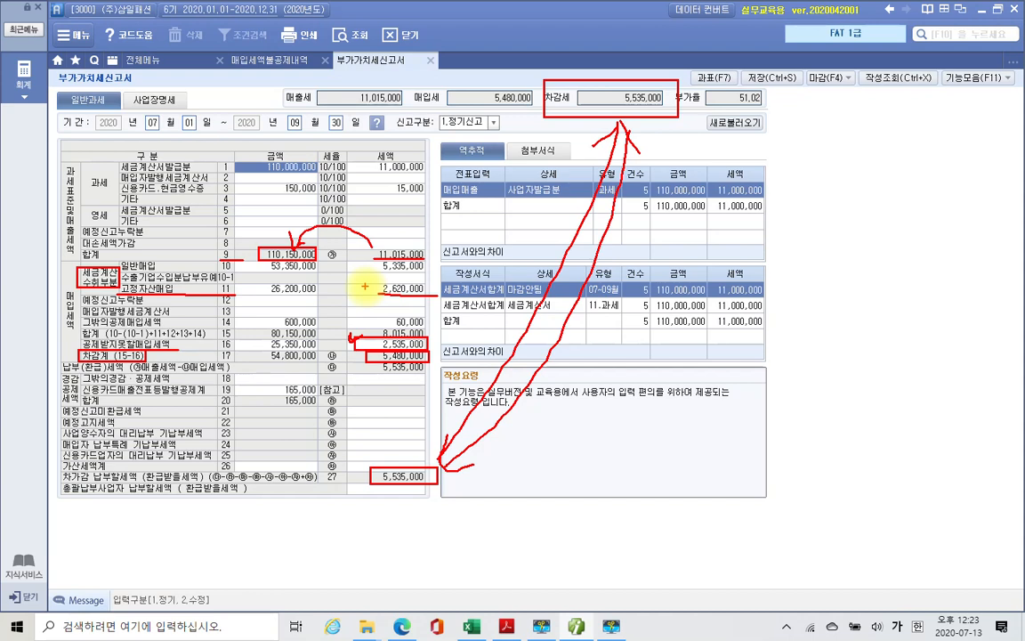
Circle the 부가가치세신고서 title and draw a large circle around the whole return form.
{"action": "mouse_move", "coordinate": [372, 29]}
{"action": "left_mouse_down"}
{"action": "mouse_move", "coordinate": [336, 44]}
{"action": "mouse_move", "coordinate": [411, 96]}
{"action": "left_mouse_up"}
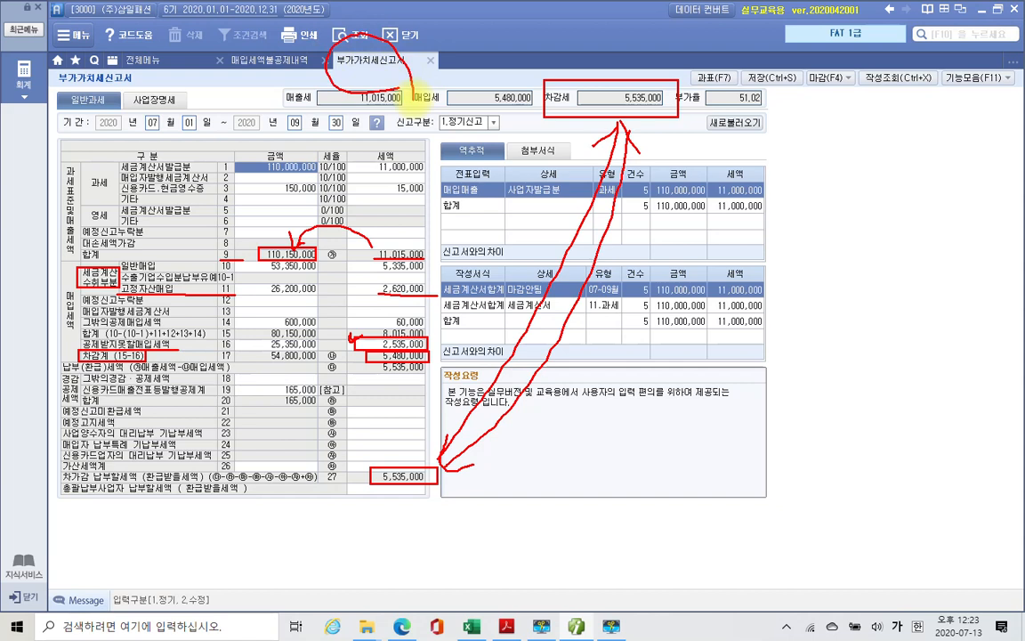
{"action": "mouse_move", "coordinate": [267, 538]}
{"action": "left_mouse_down"}
{"action": "mouse_move", "coordinate": [206, 539]}
{"action": "mouse_move", "coordinate": [51, 276]}
{"action": "mouse_move", "coordinate": [343, 134]}
{"action": "mouse_move", "coordinate": [374, 444]}
{"action": "mouse_move", "coordinate": [306, 538]}
{"action": "left_mouse_up"}
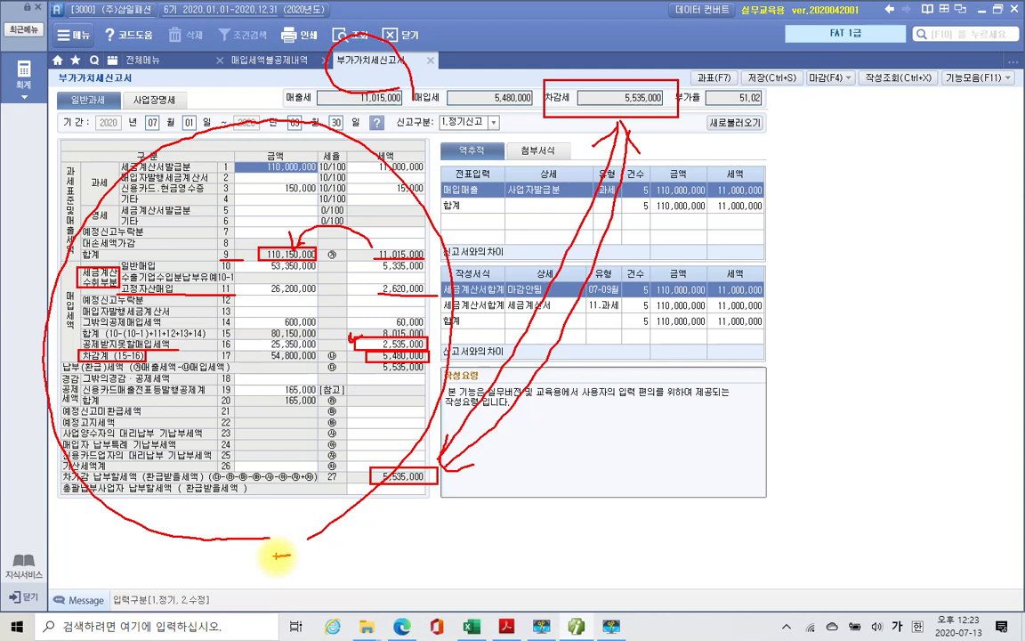
{"action": "mouse_move", "coordinate": [614, 138]}
{"action": "left_mouse_down"}
{"action": "mouse_move", "coordinate": [670, 142]}
{"action": "mouse_move", "coordinate": [666, 153]}
{"action": "left_mouse_up"}
{"action": "mouse_move", "coordinate": [397, 122]}
{"action": "left_mouse_down"}
{"action": "mouse_move", "coordinate": [327, 63]}
{"action": "mouse_move", "coordinate": [360, 125]}
{"action": "mouse_move", "coordinate": [405, 56]}
{"action": "mouse_move", "coordinate": [552, 129]}
{"action": "left_mouse_up"}
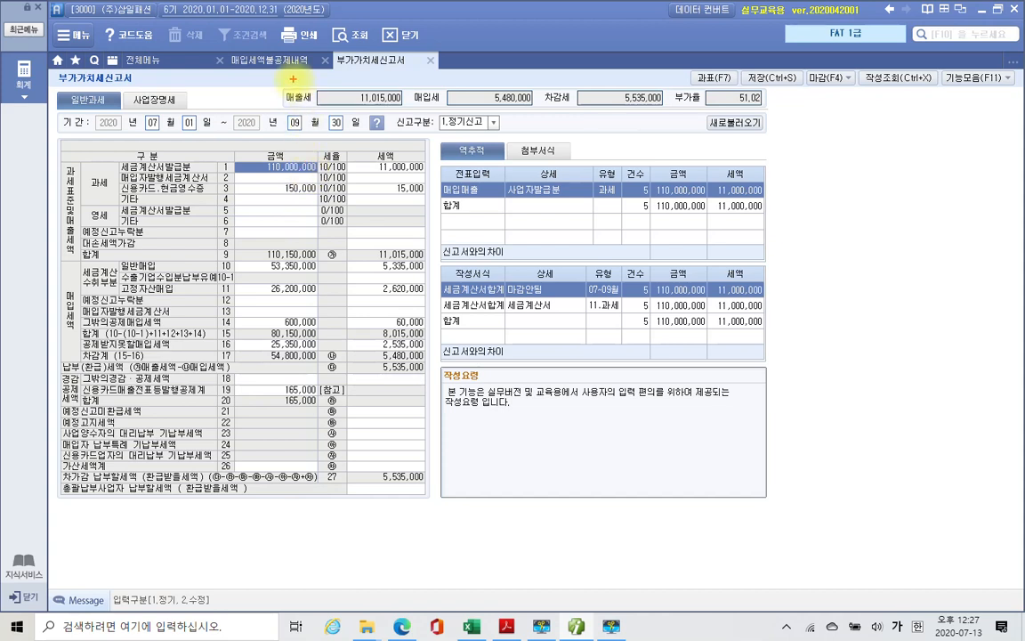
Box 매출세, 매입세 and 차감세 in red, draw an arrow up to each, and clear the annotations.
{"action": "mouse_move", "coordinate": [293, 79]}
{"action": "left_mouse_down"}
{"action": "mouse_move", "coordinate": [405, 113]}
{"action": "mouse_move", "coordinate": [686, 116]}
{"action": "left_mouse_up"}
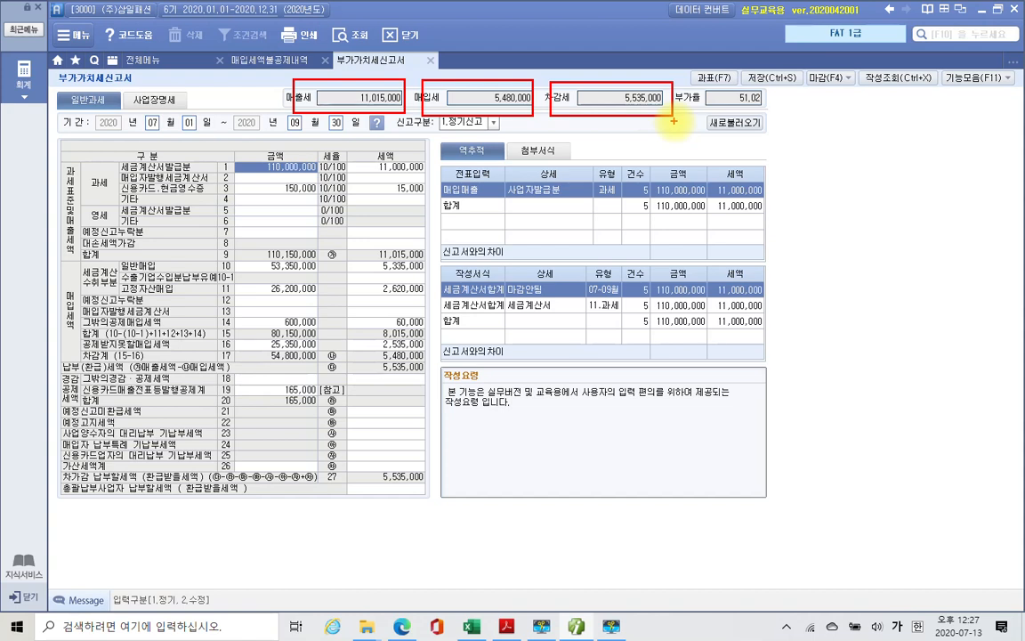
{"action": "mouse_move", "coordinate": [274, 240]}
{"action": "left_mouse_down"}
{"action": "mouse_move", "coordinate": [336, 124]}
{"action": "mouse_move", "coordinate": [347, 138]}
{"action": "left_mouse_up"}
{"action": "mouse_move", "coordinate": [403, 285]}
{"action": "left_mouse_down"}
{"action": "mouse_move", "coordinate": [465, 167]}
{"action": "mouse_move", "coordinate": [468, 125]}
{"action": "mouse_move", "coordinate": [491, 124]}
{"action": "left_mouse_up"}
{"action": "mouse_move", "coordinate": [552, 286]}
{"action": "left_mouse_down"}
{"action": "mouse_move", "coordinate": [630, 115]}
{"action": "mouse_move", "coordinate": [638, 133]}
{"action": "left_mouse_up"}
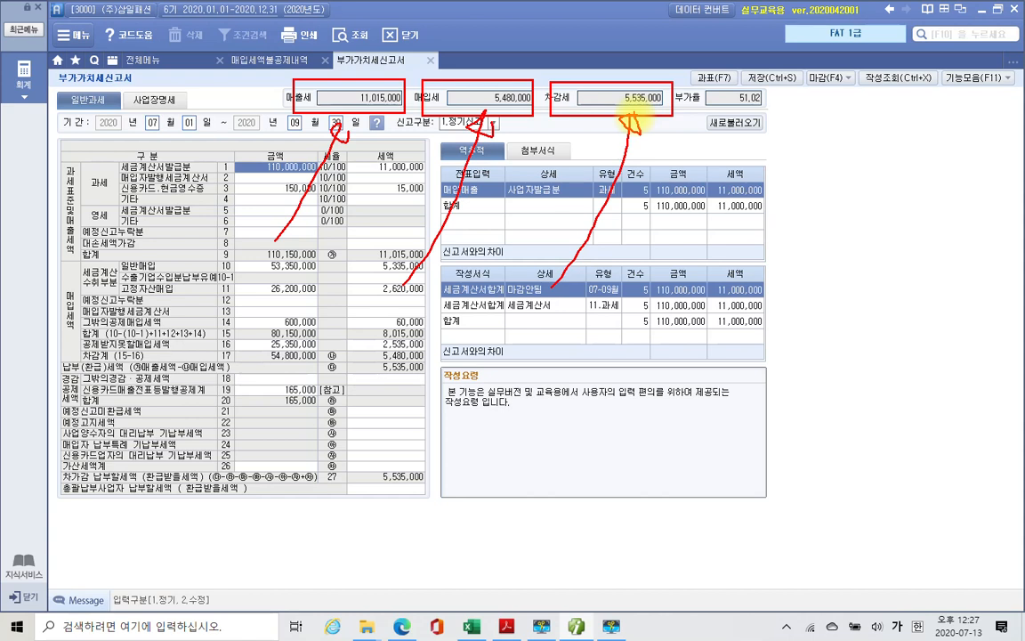
{"action": "key", "text": "Escape"}
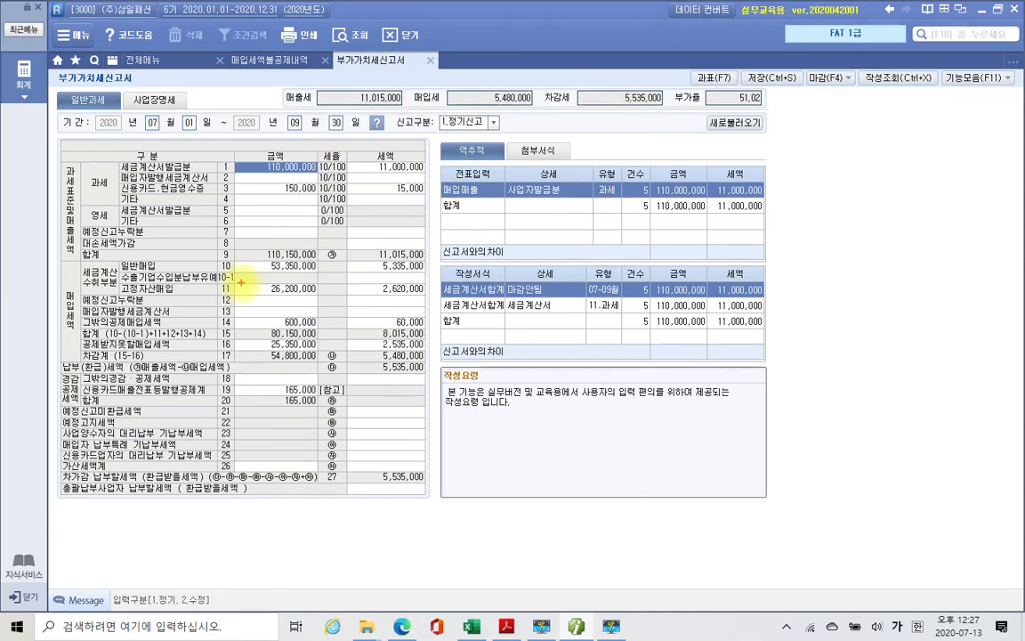
Circle the 매출세 amount, draw an arrow from it, and handwrite 부가세예수금 beside the arrowhead.
{"action": "mouse_move", "coordinate": [351, 112]}
{"action": "left_mouse_down"}
{"action": "mouse_move", "coordinate": [267, 99]}
{"action": "mouse_move", "coordinate": [418, 89]}
{"action": "mouse_move", "coordinate": [373, 123]}
{"action": "mouse_move", "coordinate": [431, 250]}
{"action": "left_mouse_up"}
{"action": "left_click_drag", "start_coordinate": [512, 222], "coordinate": [515, 258]}
{"action": "left_click_drag", "start_coordinate": [538, 212], "coordinate": [532, 257]}
{"action": "mouse_move", "coordinate": [483, 281]}
{"action": "left_mouse_down"}
{"action": "mouse_move", "coordinate": [553, 274]}
{"action": "mouse_move", "coordinate": [515, 306]}
{"action": "left_mouse_up"}
{"action": "left_click_drag", "start_coordinate": [550, 247], "coordinate": [546, 292]}
{"action": "left_click_drag", "start_coordinate": [582, 226], "coordinate": [579, 301]}
{"action": "mouse_move", "coordinate": [569, 272]}
{"action": "left_mouse_down"}
{"action": "mouse_move", "coordinate": [588, 270]}
{"action": "mouse_move", "coordinate": [595, 283]}
{"action": "left_mouse_up"}
{"action": "mouse_move", "coordinate": [609, 265]}
{"action": "left_mouse_down"}
{"action": "mouse_move", "coordinate": [620, 284]}
{"action": "mouse_move", "coordinate": [627, 266]}
{"action": "left_mouse_up"}
{"action": "mouse_move", "coordinate": [628, 248]}
{"action": "left_mouse_down"}
{"action": "mouse_move", "coordinate": [628, 289]}
{"action": "mouse_move", "coordinate": [644, 292]}
{"action": "left_mouse_up"}
{"action": "mouse_move", "coordinate": [678, 248]}
{"action": "left_mouse_down"}
{"action": "mouse_move", "coordinate": [678, 264]}
{"action": "mouse_move", "coordinate": [679, 249]}
{"action": "left_mouse_up"}
{"action": "mouse_move", "coordinate": [683, 268]}
{"action": "left_mouse_down"}
{"action": "mouse_move", "coordinate": [697, 263]}
{"action": "mouse_move", "coordinate": [695, 290]}
{"action": "left_mouse_up"}
{"action": "left_click_drag", "start_coordinate": [710, 233], "coordinate": [707, 301]}
{"action": "mouse_move", "coordinate": [739, 226]}
{"action": "left_mouse_down"}
{"action": "mouse_move", "coordinate": [722, 250]}
{"action": "mouse_move", "coordinate": [754, 249]}
{"action": "left_mouse_up"}
{"action": "mouse_move", "coordinate": [717, 267]}
{"action": "left_mouse_down"}
{"action": "mouse_move", "coordinate": [767, 262]}
{"action": "mouse_move", "coordinate": [733, 305]}
{"action": "left_mouse_up"}
{"action": "mouse_move", "coordinate": [766, 239]}
{"action": "left_mouse_down"}
{"action": "mouse_move", "coordinate": [785, 249]}
{"action": "mouse_move", "coordinate": [776, 259]}
{"action": "left_mouse_up"}
{"action": "left_click_drag", "start_coordinate": [753, 267], "coordinate": [800, 265]}
{"action": "left_click_drag", "start_coordinate": [767, 285], "coordinate": [764, 310]}
{"action": "mouse_move", "coordinate": [769, 290]}
{"action": "left_mouse_down"}
{"action": "mouse_move", "coordinate": [774, 310]}
{"action": "mouse_move", "coordinate": [791, 310]}
{"action": "left_mouse_up"}
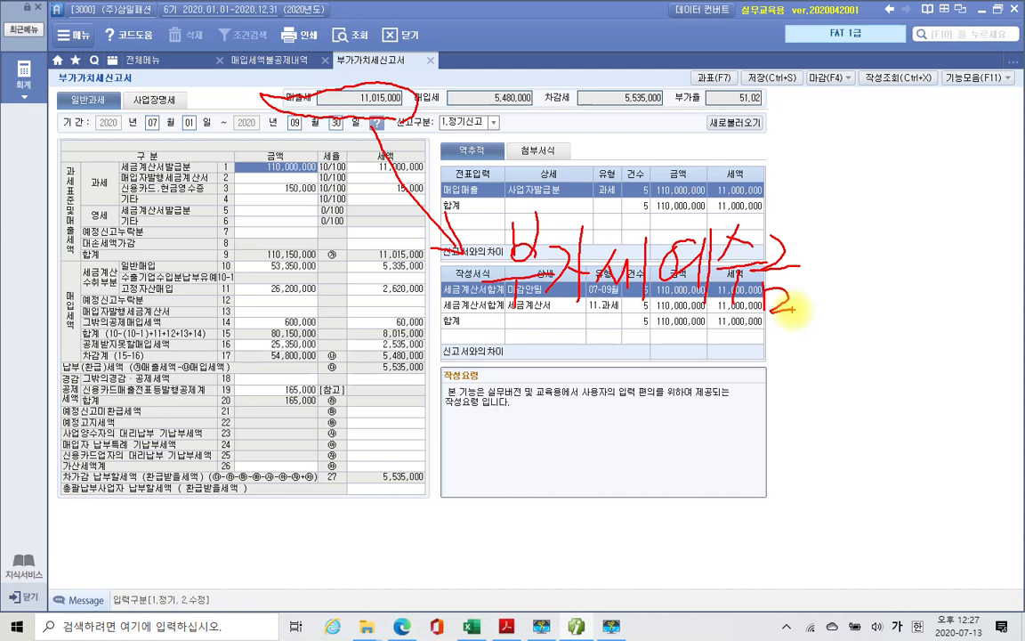
Circle 매입세, point an arrow to handwritten 부가세대급금, and circle 차감세 with an arrow leading away from it.
{"action": "mouse_move", "coordinate": [396, 100]}
{"action": "left_mouse_down"}
{"action": "mouse_move", "coordinate": [418, 105]}
{"action": "mouse_move", "coordinate": [503, 78]}
{"action": "mouse_move", "coordinate": [435, 76]}
{"action": "mouse_move", "coordinate": [532, 173]}
{"action": "mouse_move", "coordinate": [510, 185]}
{"action": "left_mouse_up"}
{"action": "left_click_drag", "start_coordinate": [565, 149], "coordinate": [569, 168]}
{"action": "mouse_move", "coordinate": [583, 139]}
{"action": "left_mouse_down"}
{"action": "mouse_move", "coordinate": [585, 168]}
{"action": "mouse_move", "coordinate": [585, 154]}
{"action": "left_mouse_up"}
{"action": "left_click_drag", "start_coordinate": [570, 168], "coordinate": [585, 165]}
{"action": "mouse_move", "coordinate": [546, 184]}
{"action": "left_mouse_down"}
{"action": "mouse_move", "coordinate": [596, 177]}
{"action": "mouse_move", "coordinate": [580, 209]}
{"action": "left_mouse_up"}
{"action": "mouse_move", "coordinate": [598, 169]}
{"action": "left_mouse_down"}
{"action": "mouse_move", "coordinate": [608, 167]}
{"action": "mouse_move", "coordinate": [601, 192]}
{"action": "left_mouse_up"}
{"action": "mouse_move", "coordinate": [625, 155]}
{"action": "left_mouse_down"}
{"action": "mouse_move", "coordinate": [625, 206]}
{"action": "mouse_move", "coordinate": [638, 185]}
{"action": "mouse_move", "coordinate": [639, 197]}
{"action": "left_mouse_up"}
{"action": "mouse_move", "coordinate": [642, 175]}
{"action": "left_mouse_down"}
{"action": "mouse_move", "coordinate": [657, 194]}
{"action": "mouse_move", "coordinate": [672, 182]}
{"action": "left_mouse_up"}
{"action": "mouse_move", "coordinate": [673, 166]}
{"action": "left_mouse_down"}
{"action": "mouse_move", "coordinate": [676, 201]}
{"action": "mouse_move", "coordinate": [689, 208]}
{"action": "left_mouse_up"}
{"action": "mouse_move", "coordinate": [709, 176]}
{"action": "left_mouse_down"}
{"action": "mouse_move", "coordinate": [733, 174]}
{"action": "mouse_move", "coordinate": [744, 208]}
{"action": "left_mouse_up"}
{"action": "mouse_move", "coordinate": [744, 187]}
{"action": "left_mouse_down"}
{"action": "mouse_move", "coordinate": [754, 184]}
{"action": "mouse_move", "coordinate": [764, 208]}
{"action": "left_mouse_up"}
{"action": "left_click_drag", "start_coordinate": [780, 158], "coordinate": [812, 170]}
{"action": "left_click_drag", "start_coordinate": [783, 184], "coordinate": [787, 206]}
{"action": "mouse_move", "coordinate": [804, 183]}
{"action": "left_mouse_down"}
{"action": "mouse_move", "coordinate": [804, 208]}
{"action": "mouse_move", "coordinate": [805, 190]}
{"action": "left_mouse_up"}
{"action": "left_click_drag", "start_coordinate": [787, 207], "coordinate": [805, 204]}
{"action": "mouse_move", "coordinate": [825, 159]}
{"action": "left_mouse_down"}
{"action": "mouse_move", "coordinate": [835, 173]}
{"action": "mouse_move", "coordinate": [827, 177]}
{"action": "left_mouse_up"}
{"action": "left_click_drag", "start_coordinate": [813, 184], "coordinate": [858, 173]}
{"action": "left_click_drag", "start_coordinate": [822, 203], "coordinate": [838, 221]}
{"action": "left_click_drag", "start_coordinate": [838, 221], "coordinate": [850, 224]}
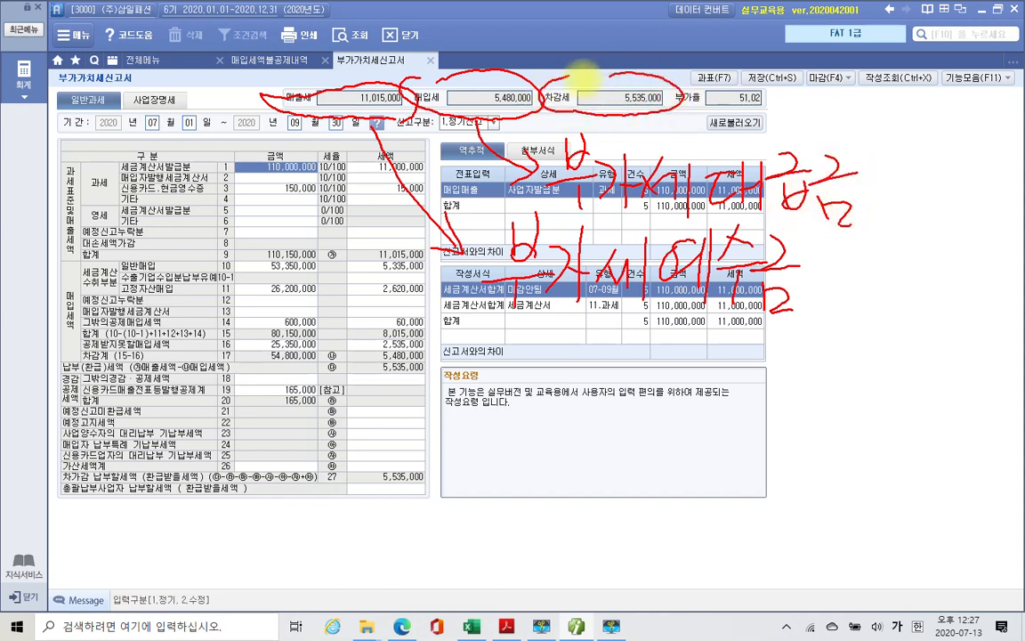
{"action": "mouse_move", "coordinate": [669, 107]}
{"action": "left_mouse_down"}
{"action": "mouse_move", "coordinate": [767, 107]}
{"action": "mouse_move", "coordinate": [745, 122]}
{"action": "left_mouse_up"}
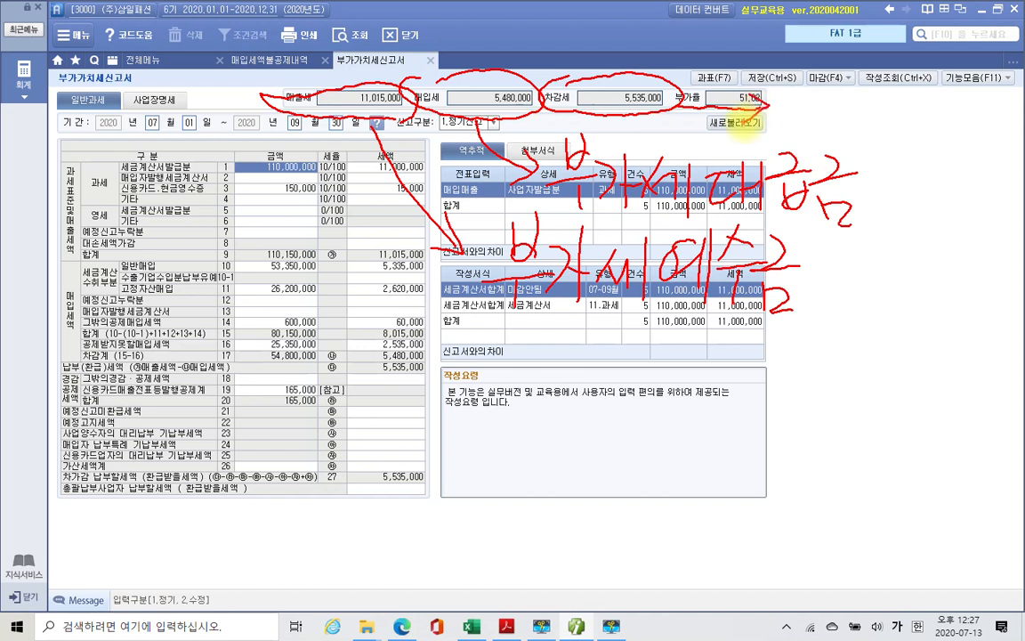
{"action": "mouse_move", "coordinate": [787, 133]}
{"action": "left_mouse_down"}
{"action": "mouse_move", "coordinate": [805, 146]}
{"action": "mouse_move", "coordinate": [829, 143]}
{"action": "mouse_move", "coordinate": [881, 92]}
{"action": "mouse_move", "coordinate": [880, 142]}
{"action": "mouse_move", "coordinate": [888, 119]}
{"action": "mouse_move", "coordinate": [898, 132]}
{"action": "mouse_move", "coordinate": [1003, 106]}
{"action": "mouse_move", "coordinate": [992, 147]}
{"action": "left_mouse_up"}
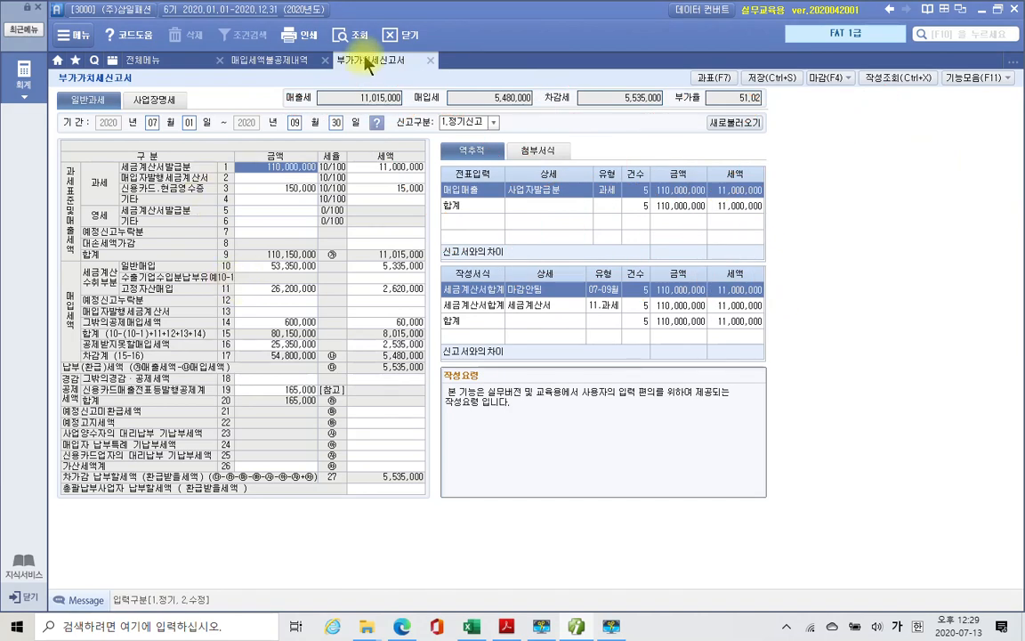
Open 일반전표입력 and set the voucher date to September 30 (09월 30일).
{"action": "left_click", "coordinate": [158, 64]}
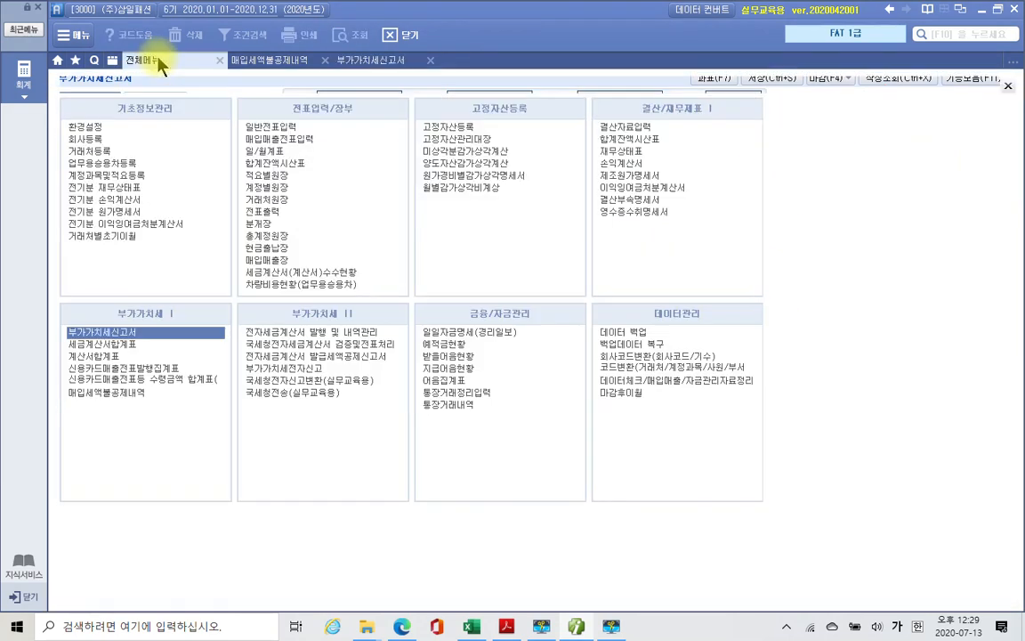
{"action": "left_click", "coordinate": [272, 127]}
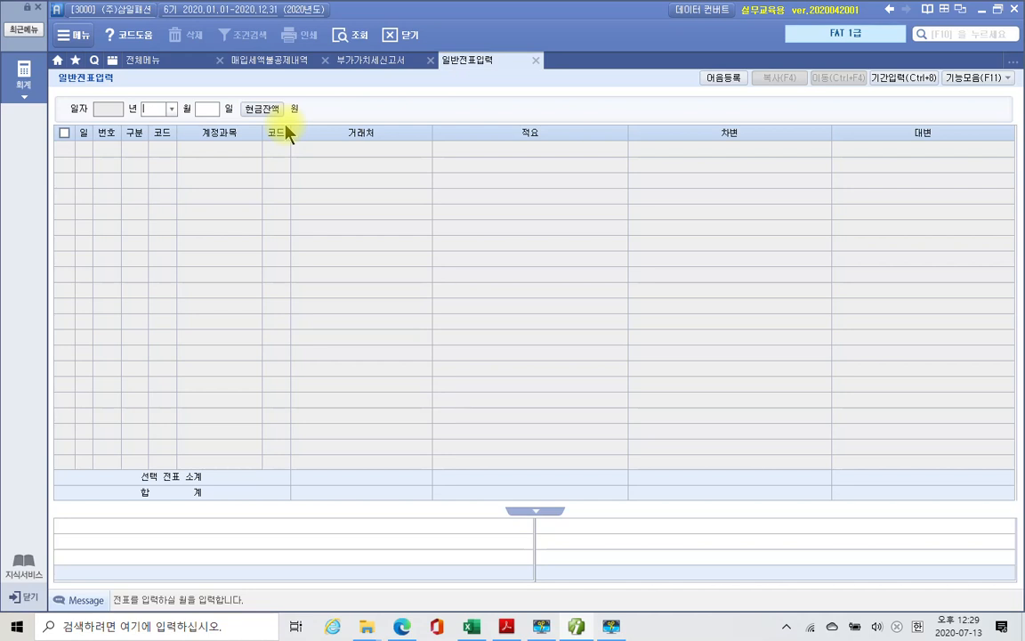
{"action": "type", "text": "09"}
{"action": "key", "text": "Return"}
{"action": "type", "text": "30"}
{"action": "key", "text": "Return"}
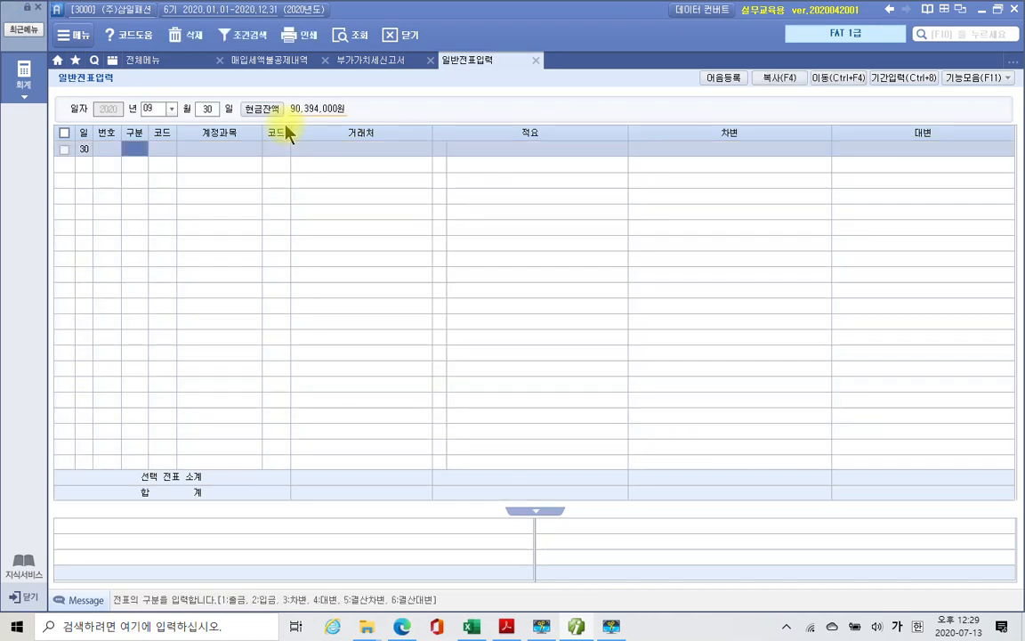
Start a 차변 line for account 255 부가세예수금 with no 거래처 and 적요 01 부가세대급금과 상계.
{"action": "type", "text": "3"}
{"action": "key", "text": "Return"}
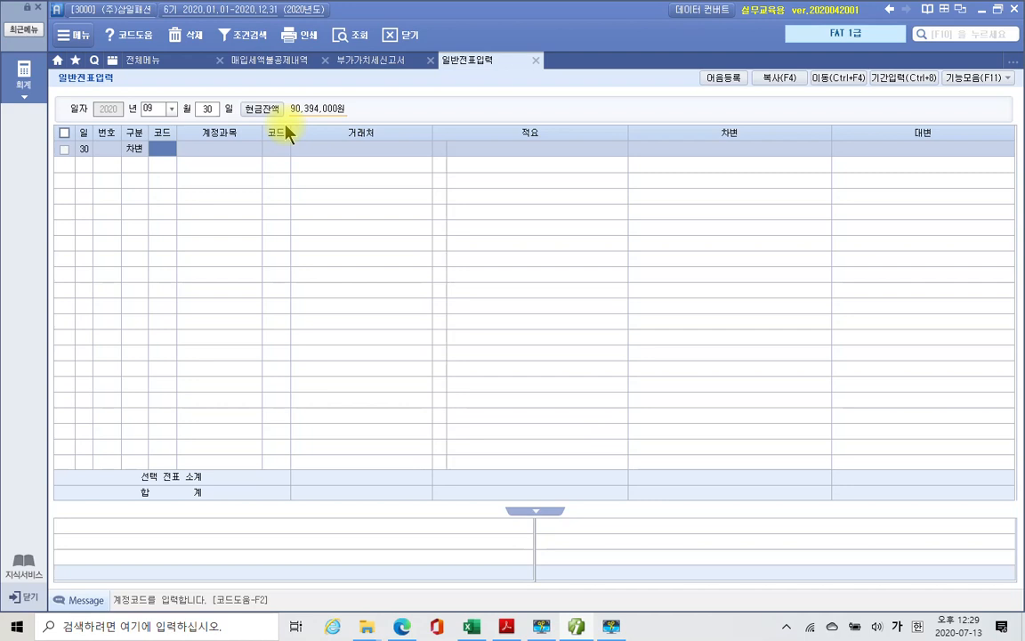
{"action": "type", "text": "부가"}
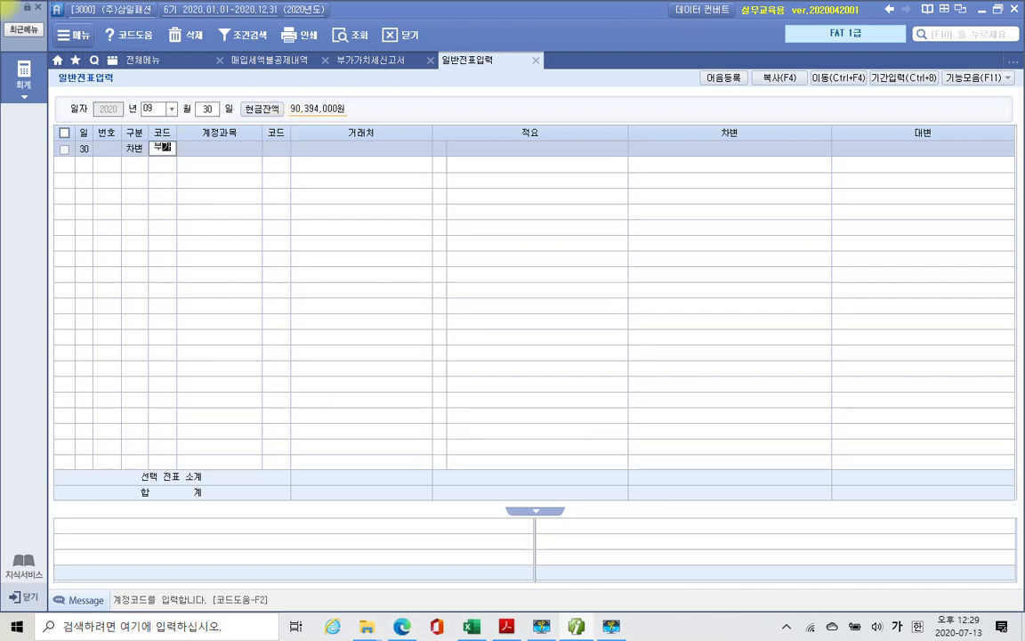
{"action": "key", "text": "Return"}
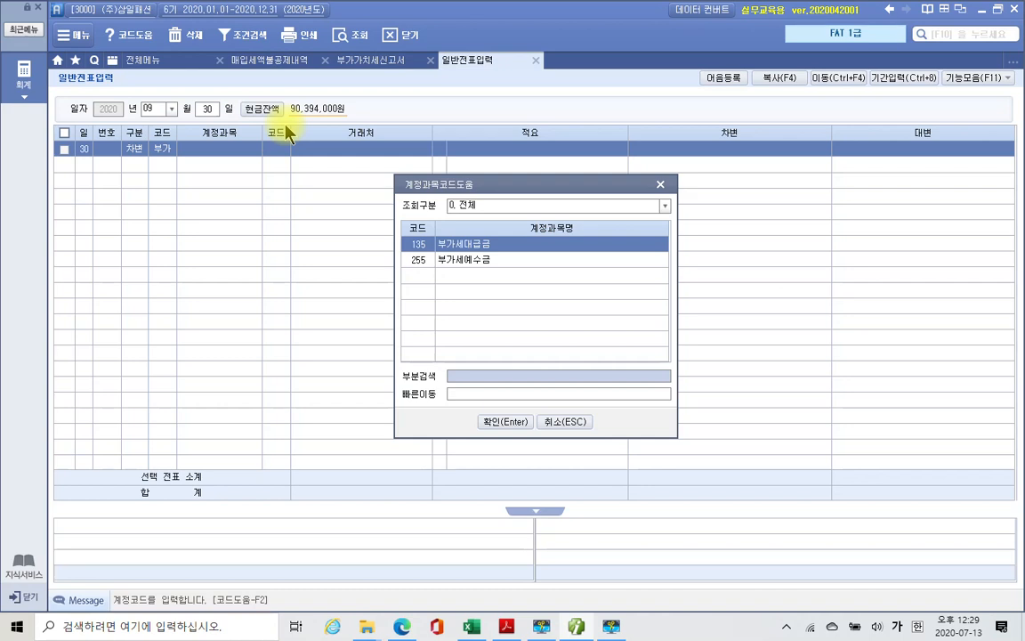
{"action": "key", "text": "Down"}
{"action": "key", "text": "Return"}
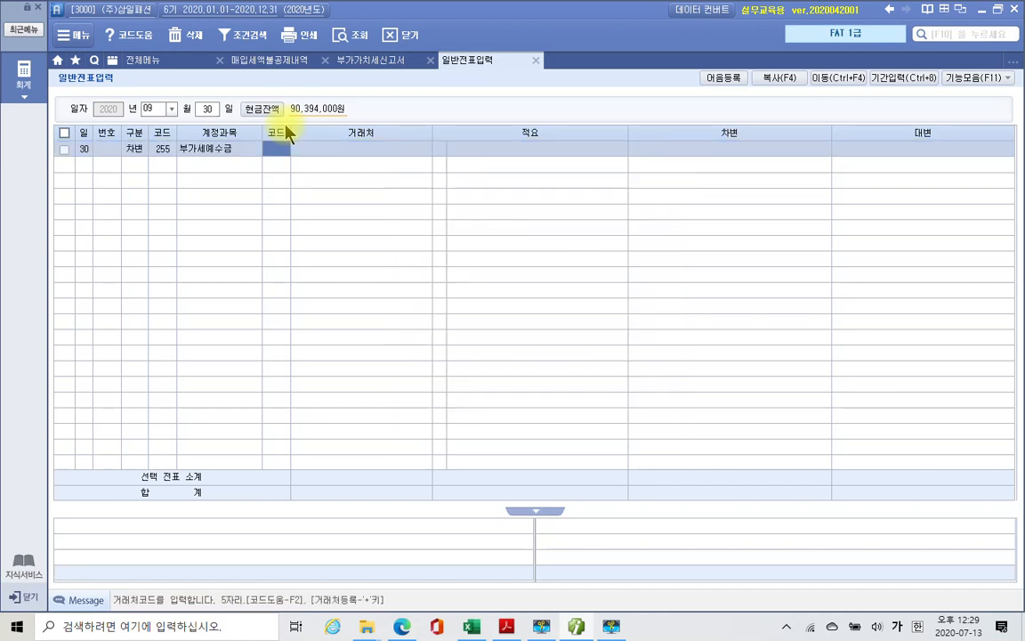
{"action": "key", "text": "Return"}
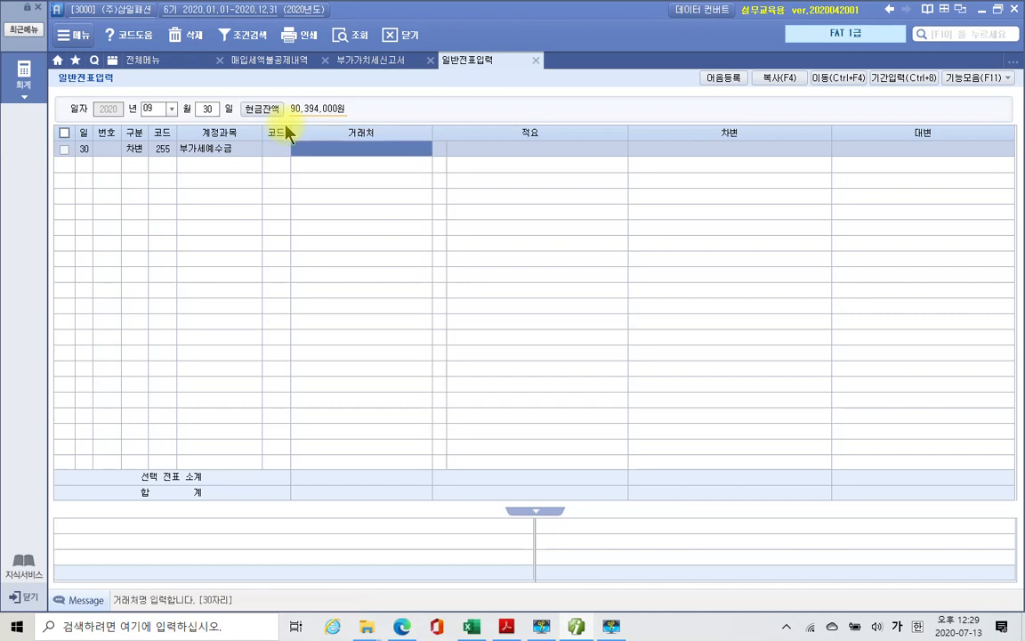
{"action": "key", "text": "Return"}
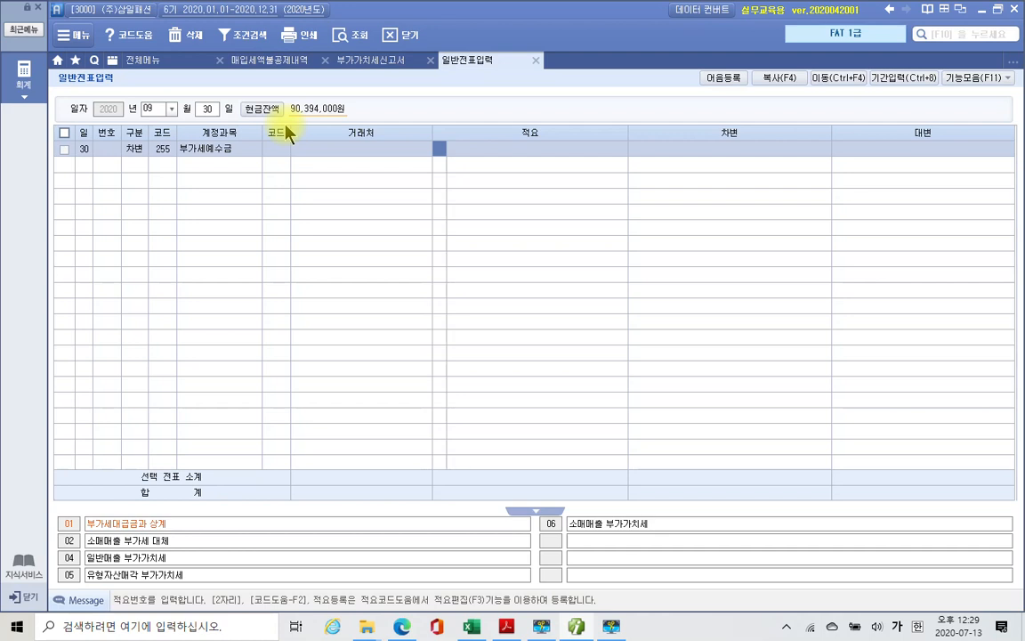
{"action": "type", "text": "1"}
{"action": "key", "text": "Return"}
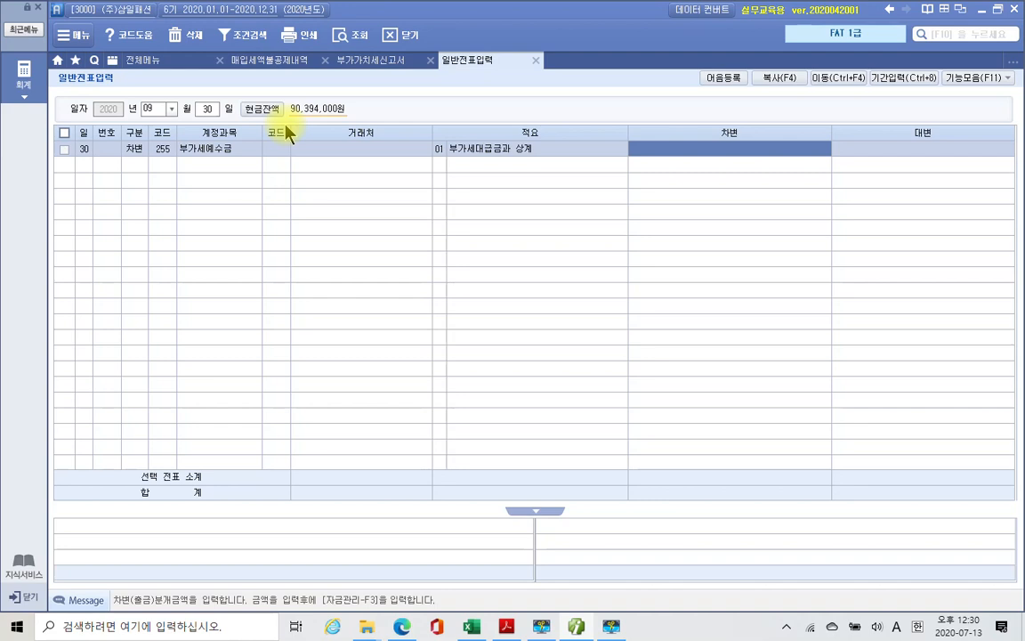
Check the 매출세 amount in 부가가치세신고서 and enter 11,015,000 as the 차변 amount of 부가세예수금.
{"action": "left_click", "coordinate": [369, 62]}
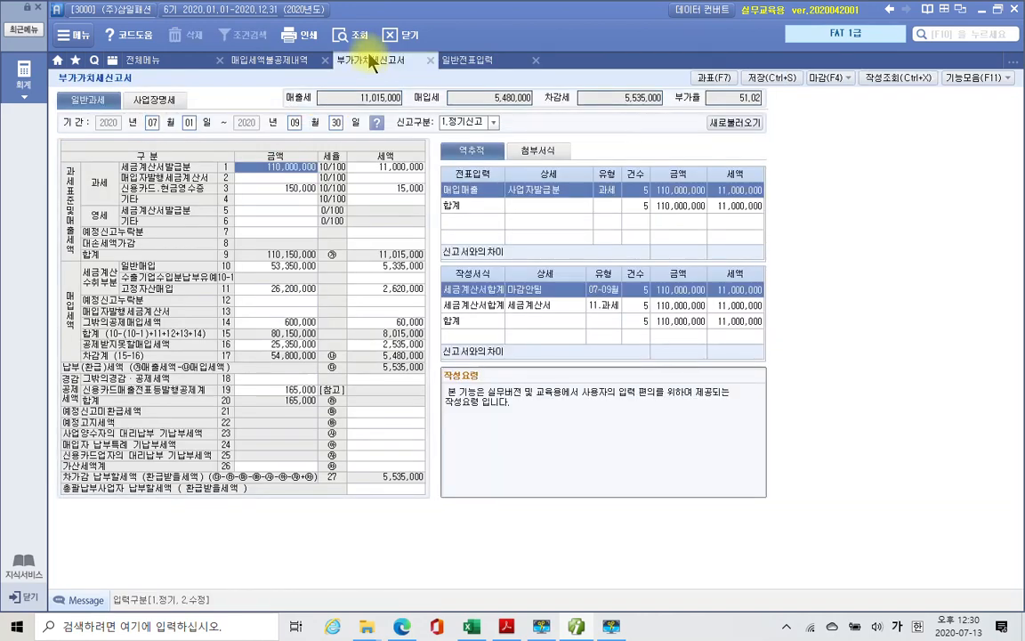
{"action": "left_click", "coordinate": [360, 103]}
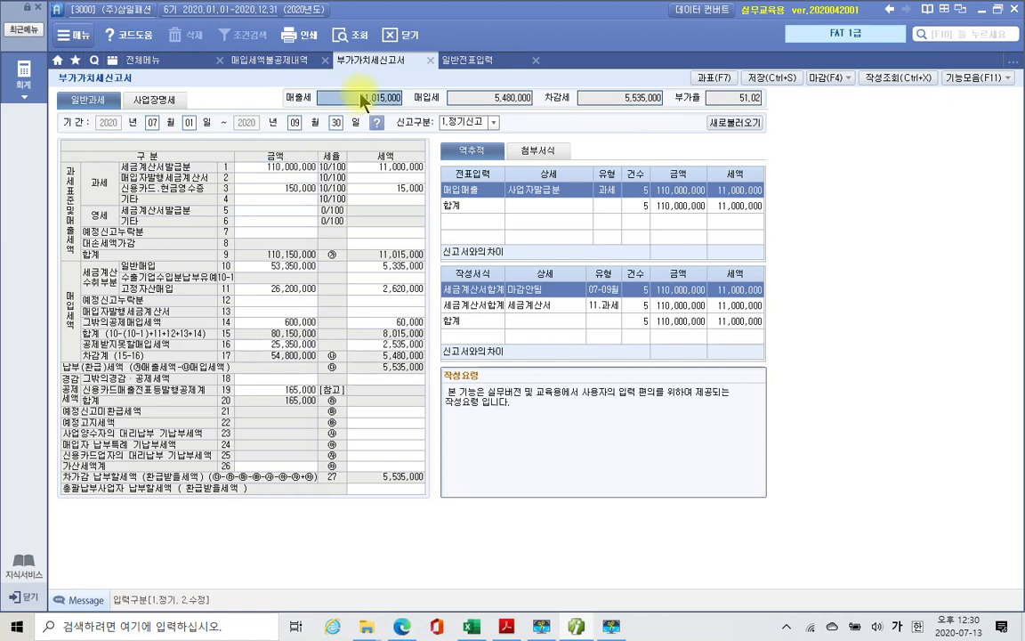
{"action": "left_click", "coordinate": [468, 59]}
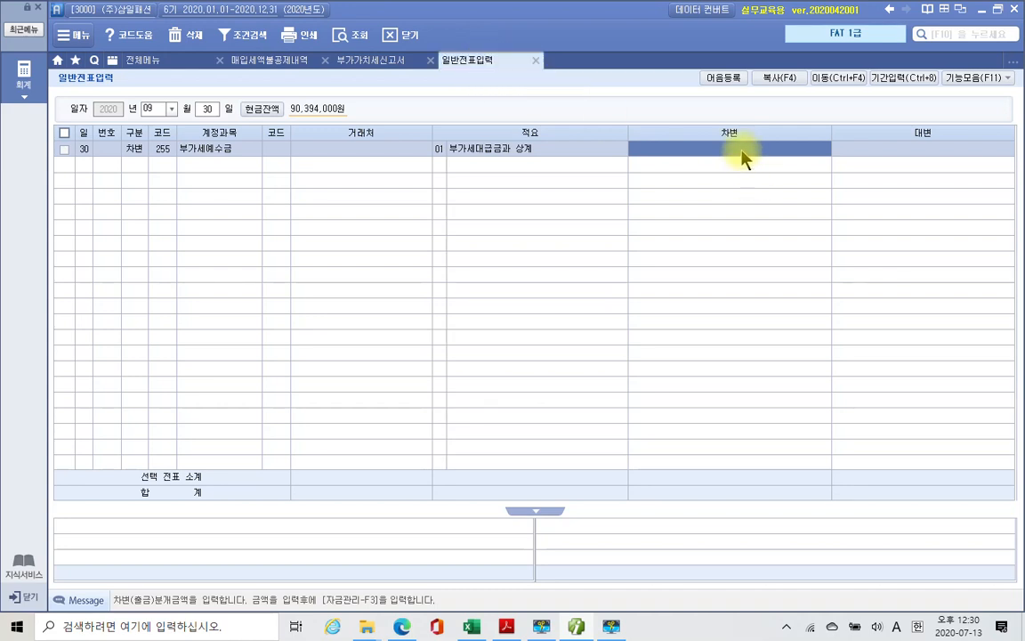
{"action": "type", "text": "11,015,000"}
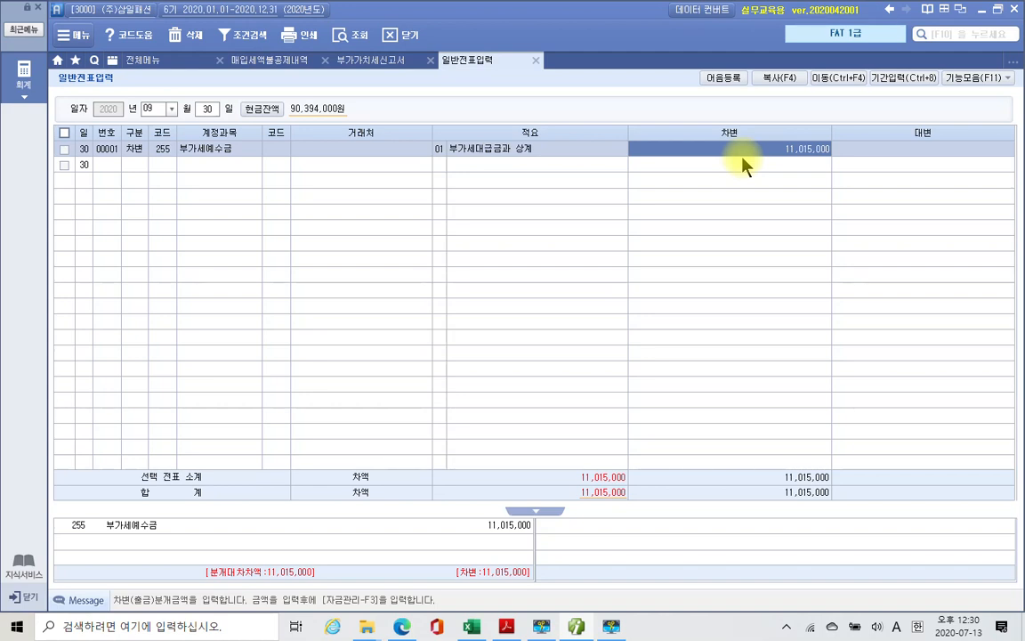
{"action": "key", "text": "Return"}
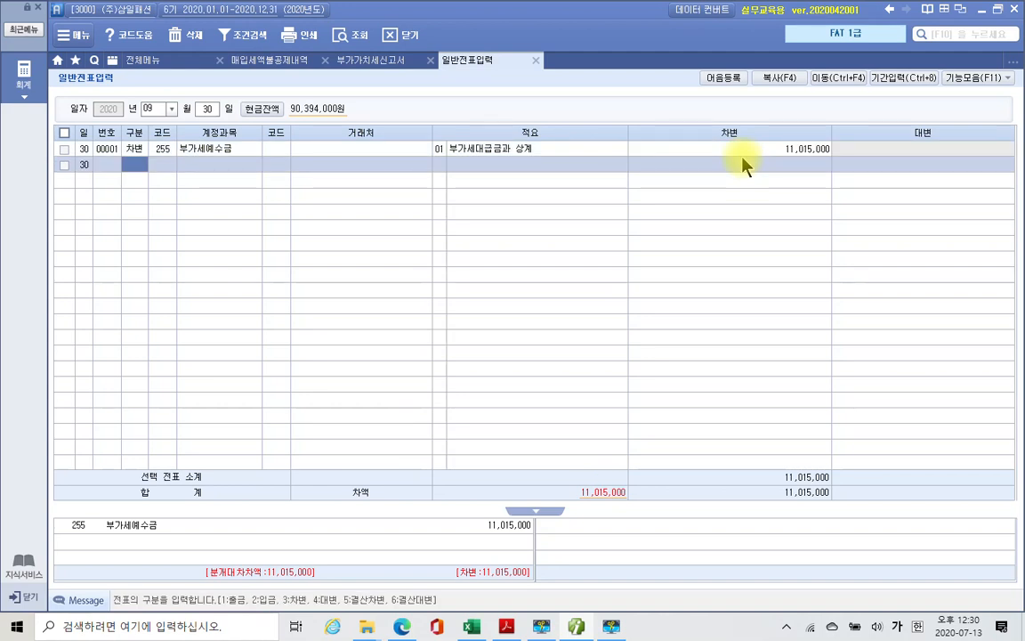
Add a 대변 line for account 135 부가세대급금 with no 거래처 and 적요 07 부가세 예수금과 상계.
{"action": "key", "text": "4"}
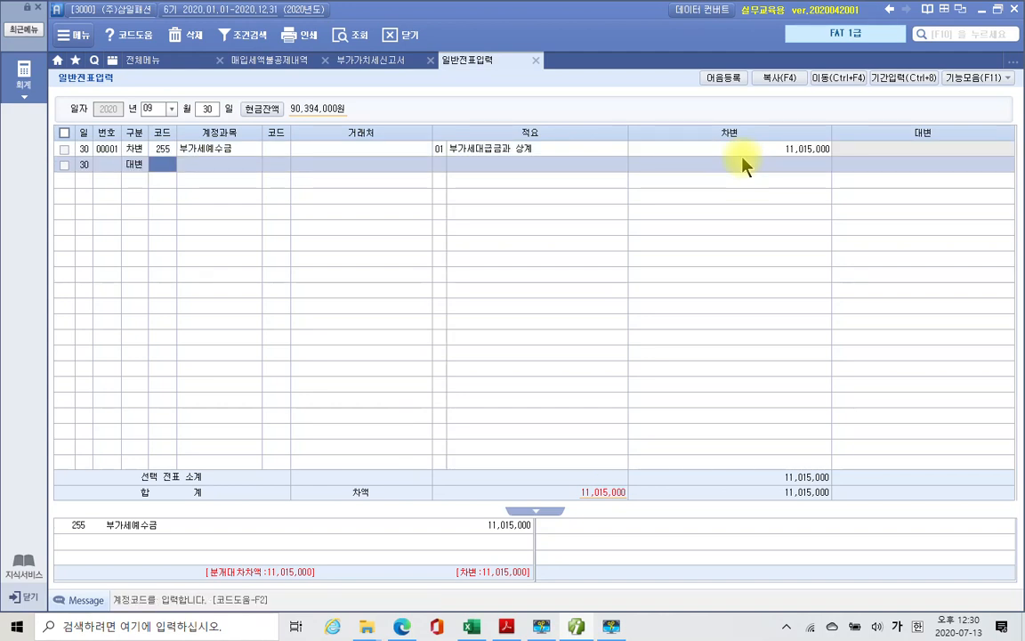
{"action": "type", "text": "부가"}
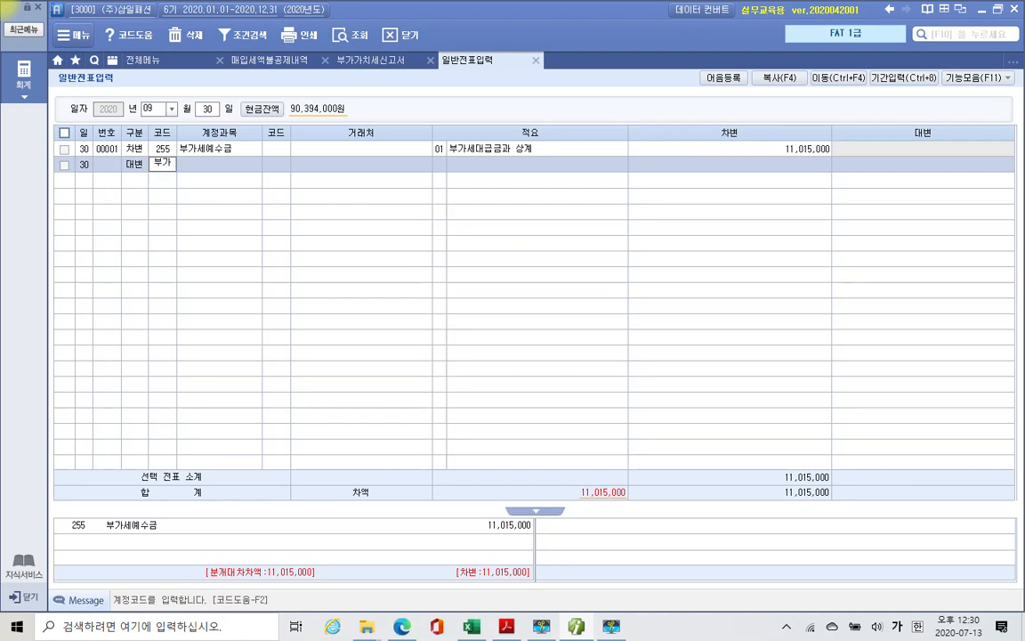
{"action": "key", "text": "Return"}
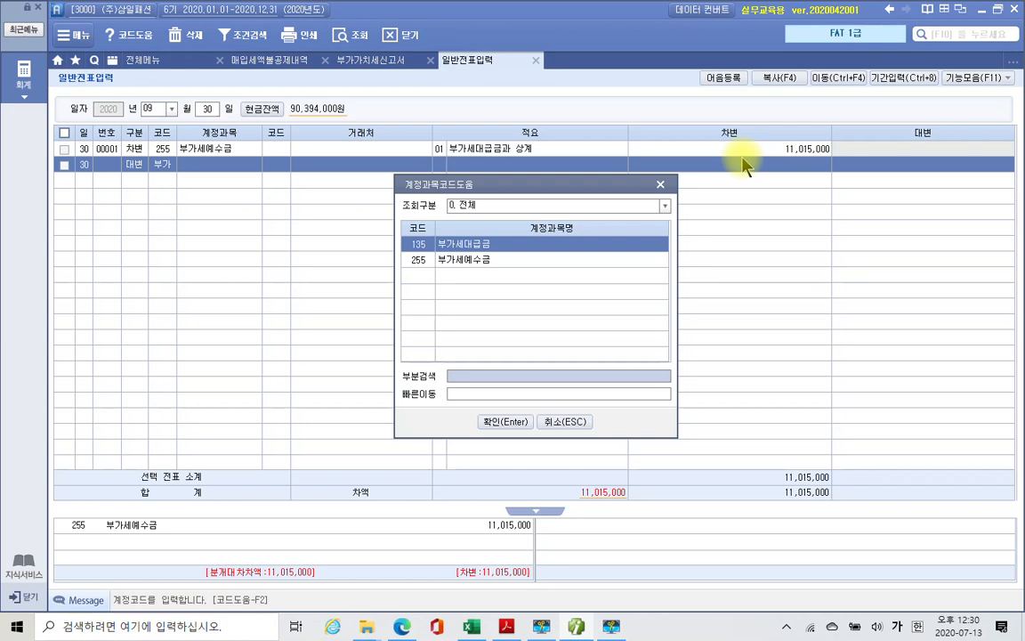
{"action": "key", "text": "Return"}
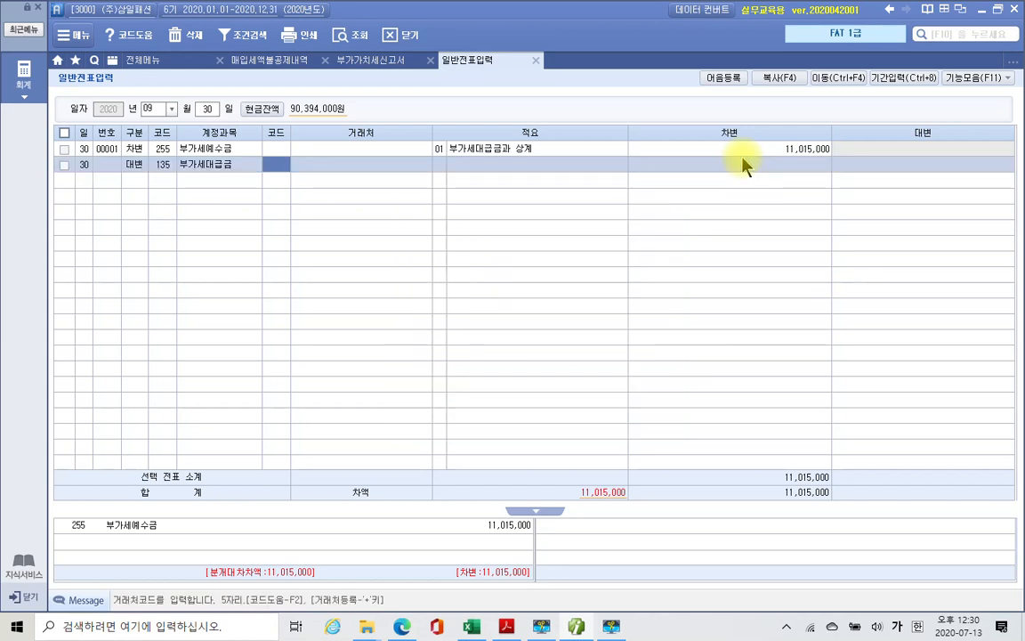
{"action": "key", "text": "Return"}
{"action": "key", "text": "Return"}
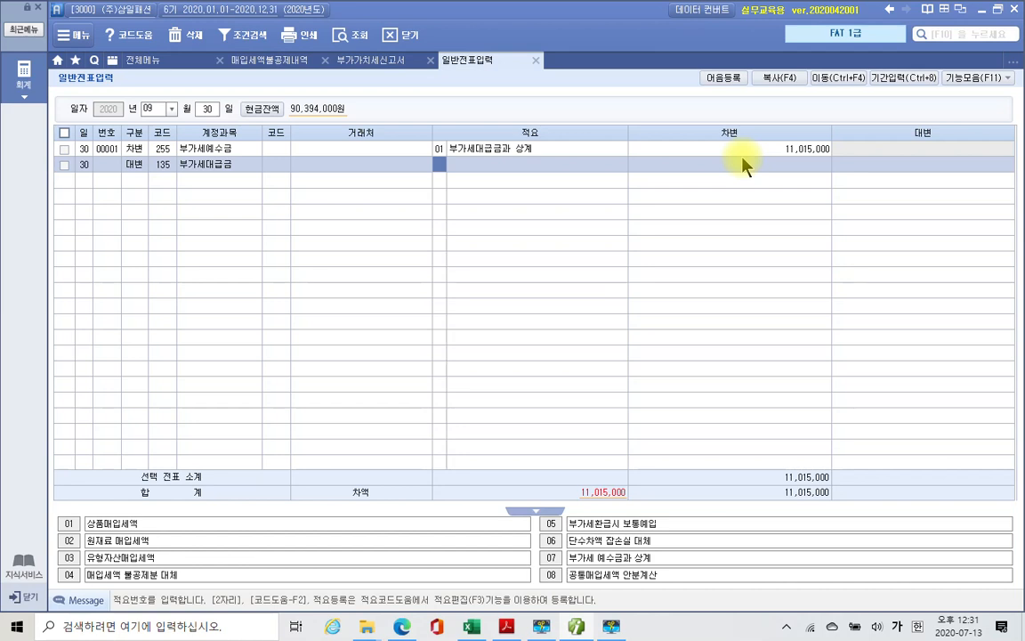
{"action": "type", "text": "7"}
{"action": "key", "text": "Return"}
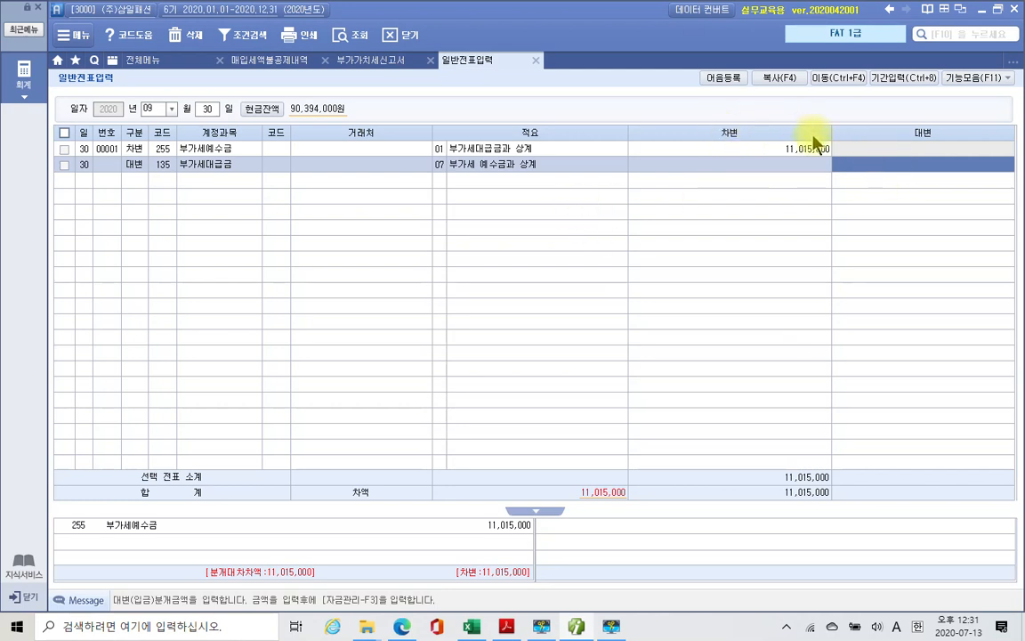
Check the 매입세 amount in 부가가치세신고서 and enter 5,480,000 as the 대변 amount of 부가세대급금.
{"action": "left_click", "coordinate": [360, 63]}
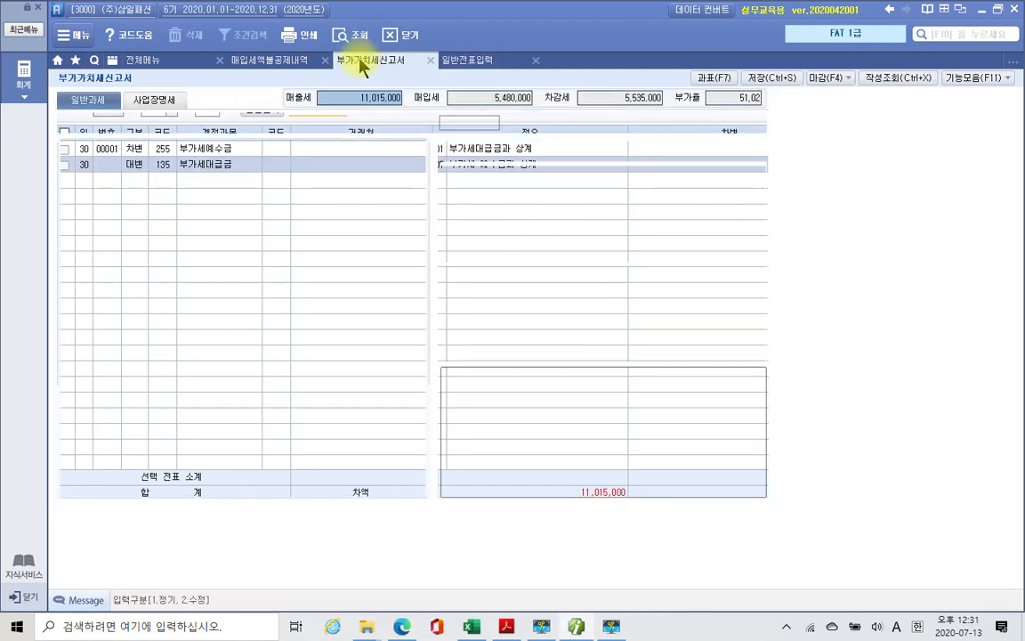
{"action": "left_click", "coordinate": [479, 99]}
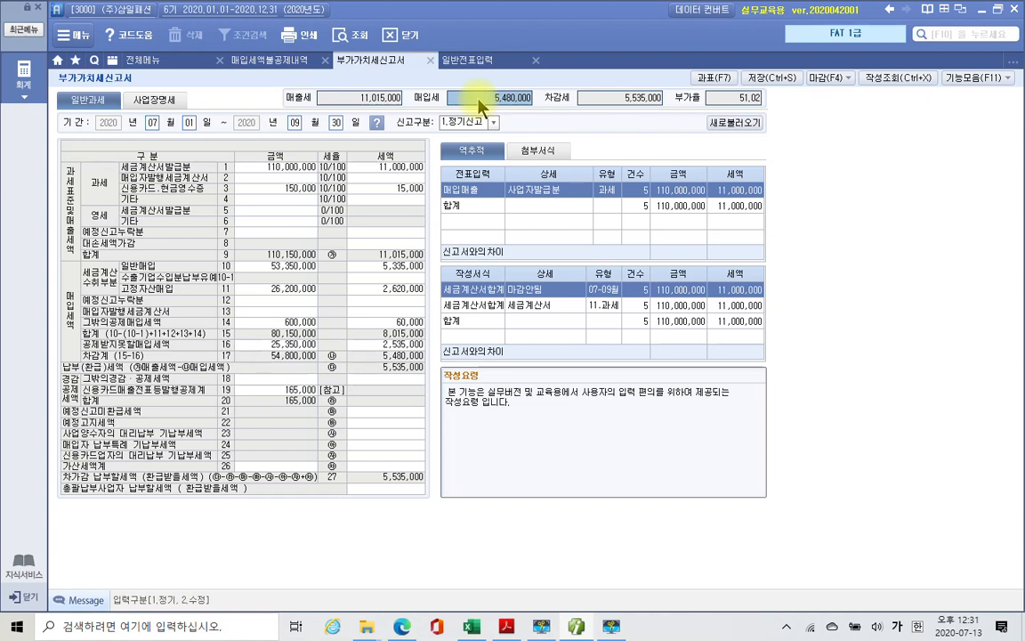
{"action": "left_click", "coordinate": [463, 64]}
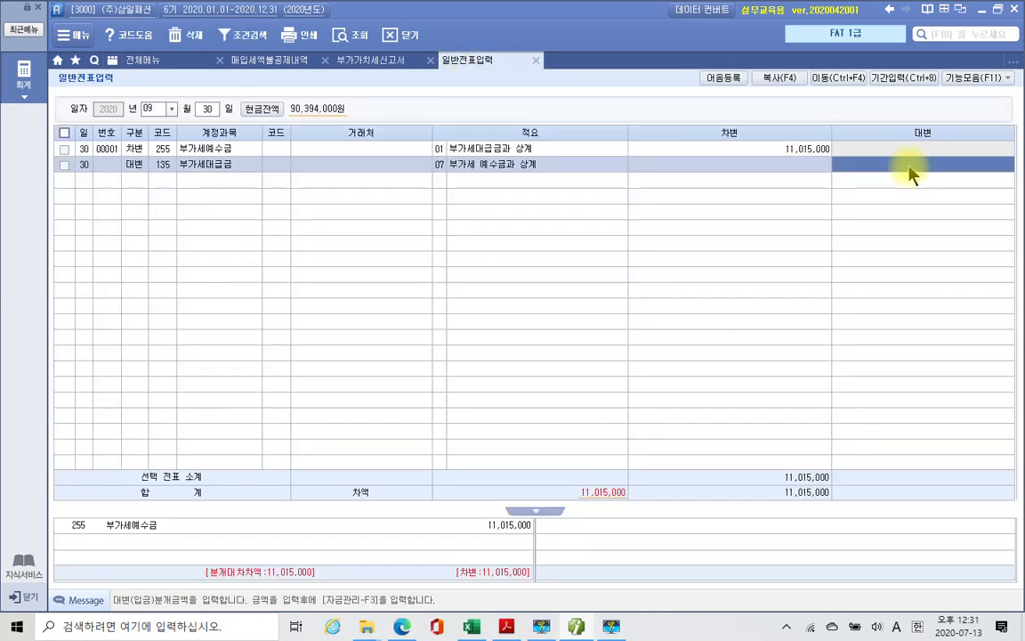
{"action": "type", "text": "5480000"}
{"action": "key", "text": "Return"}
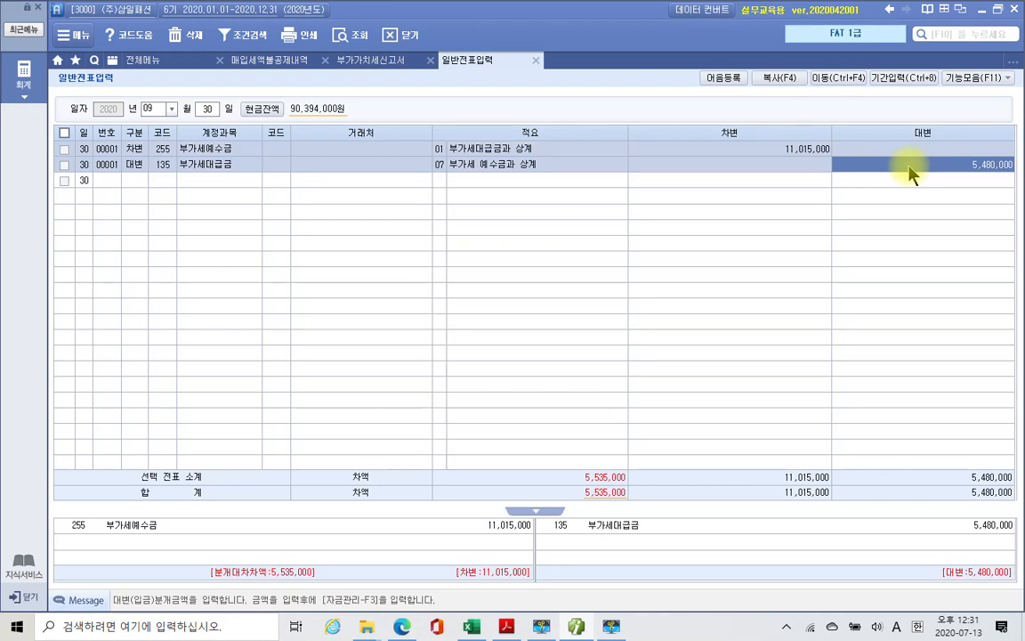
{"action": "key", "text": "Return"}
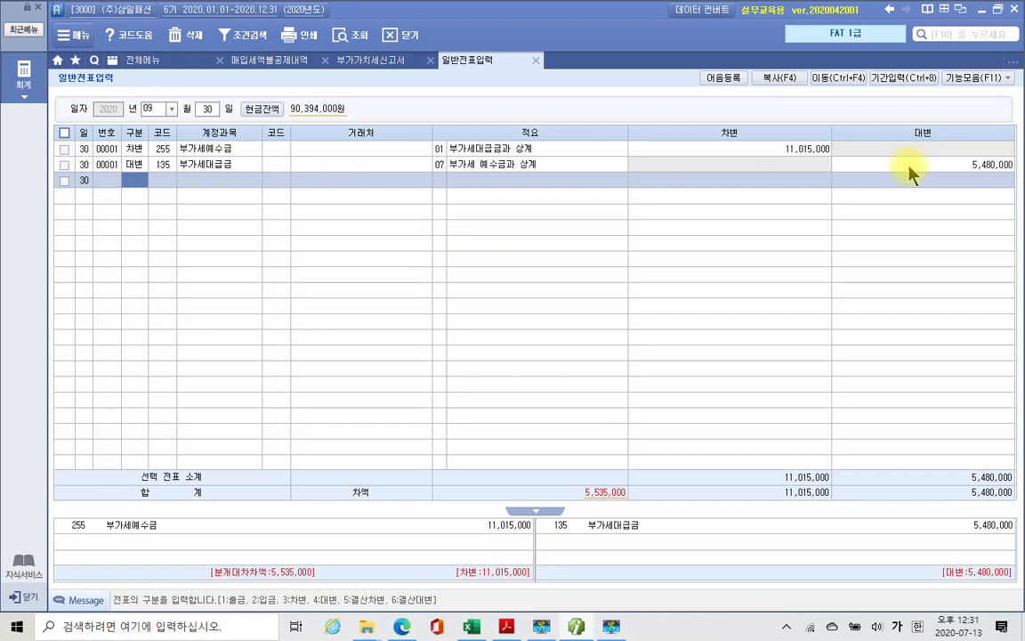
Start another 대변 line for account 261 미지급세금.
{"action": "type", "text": "4"}
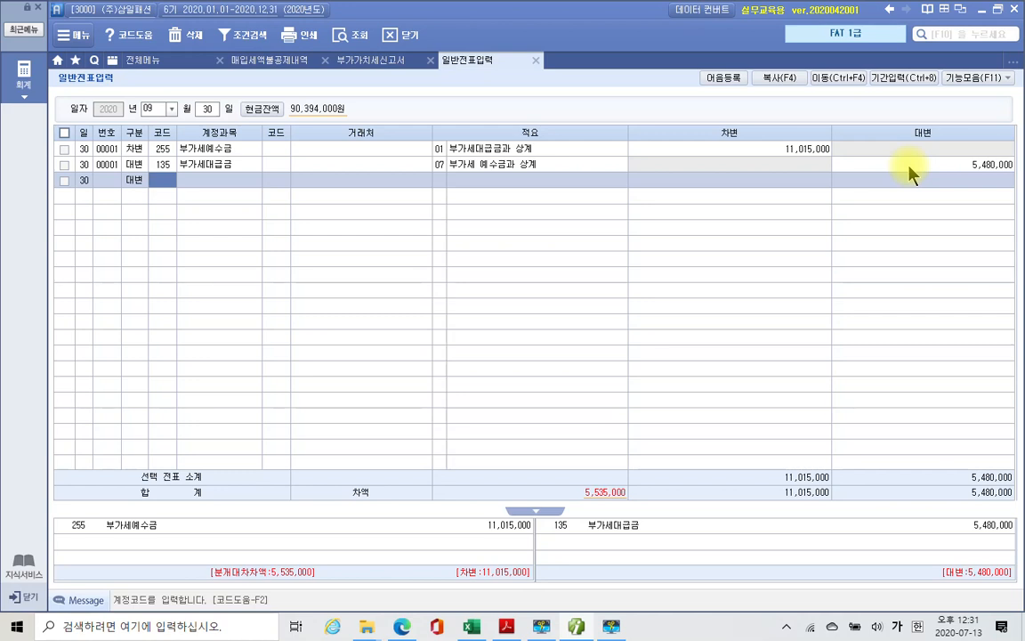
{"action": "type", "text": "미지"}
{"action": "key", "text": "Return"}
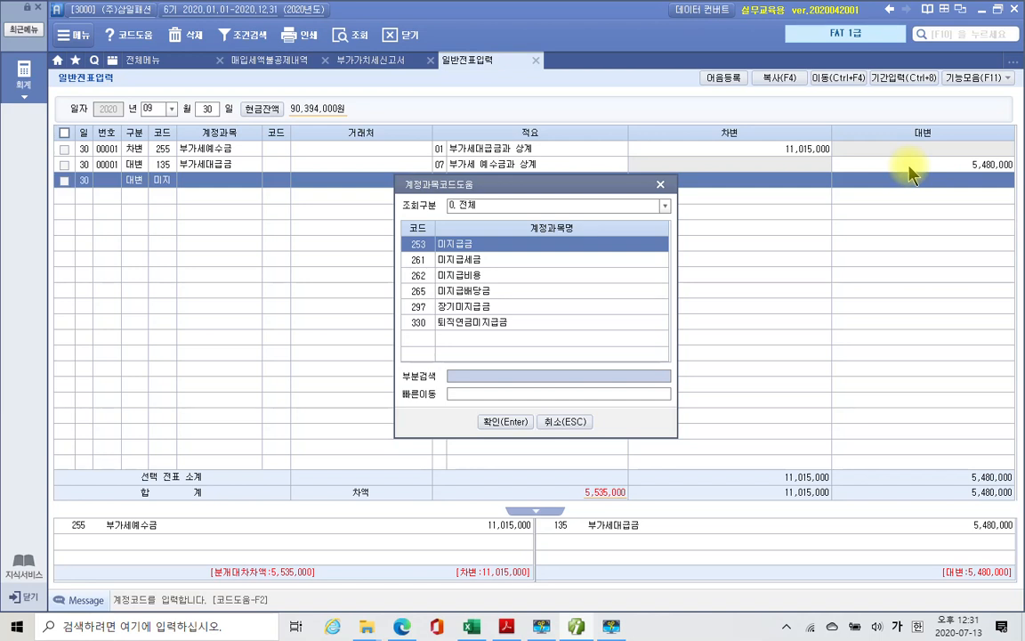
{"action": "key", "text": "Down"}
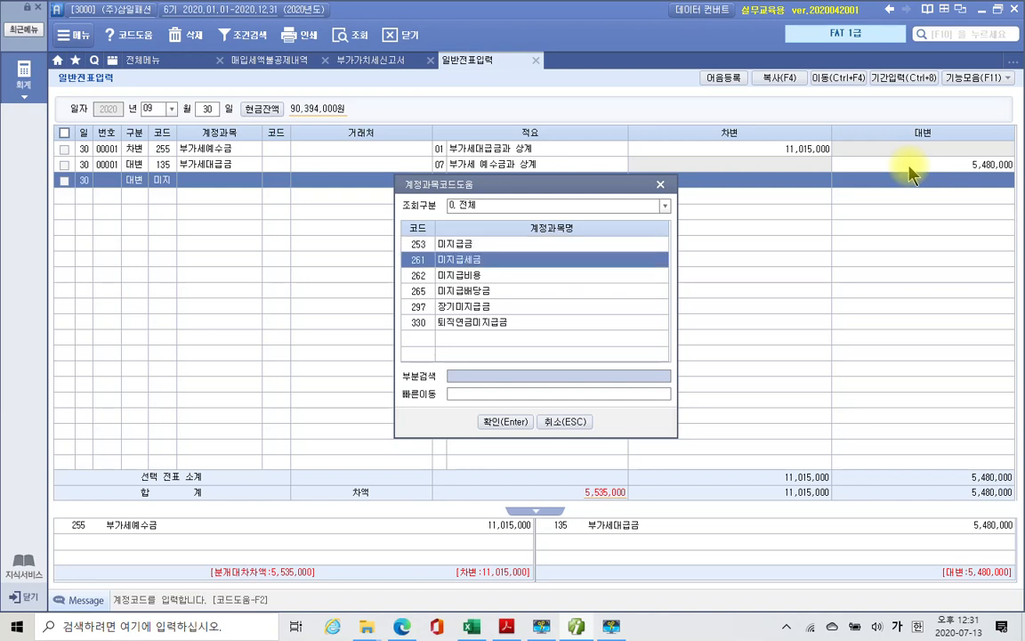
{"action": "key", "text": "Return"}
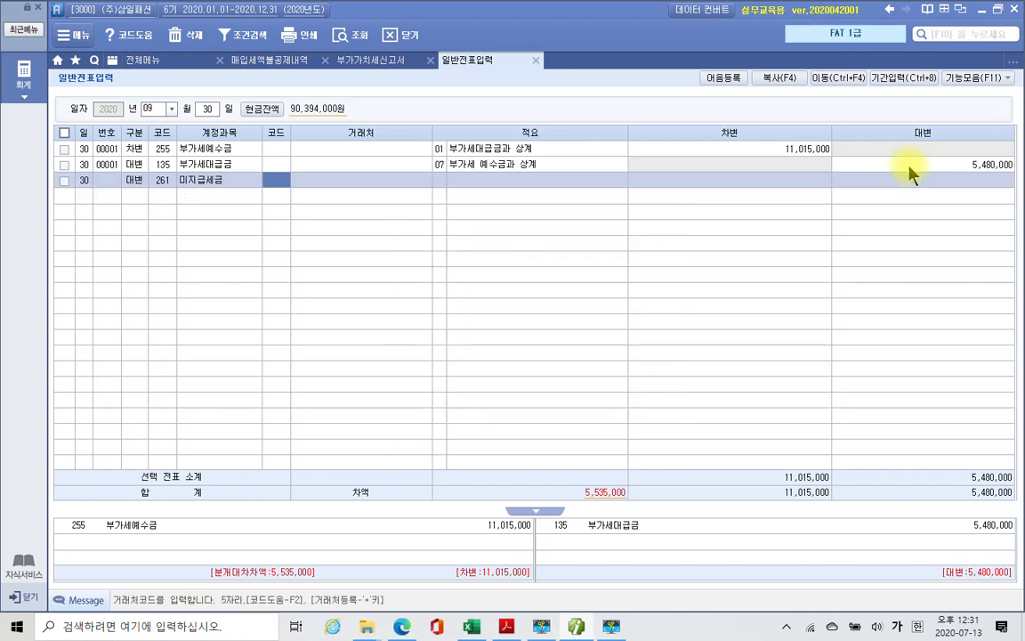
Register 용산세무서 as a new 거래처 with code 04002 and assign it to the 미지급세금 line.
{"action": "key", "text": "Return"}
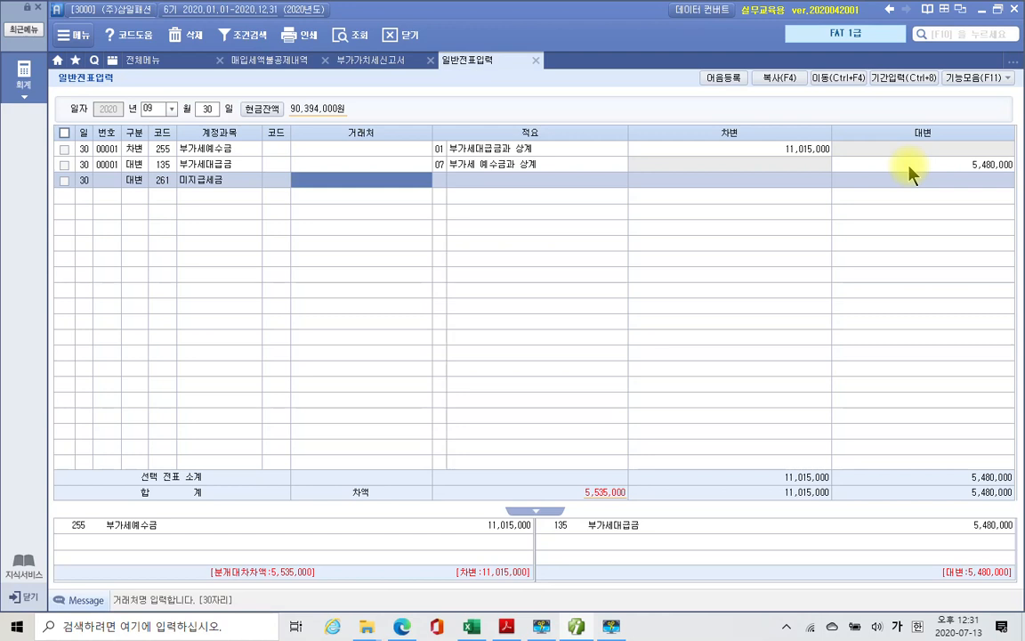
{"action": "key", "text": "Left"}
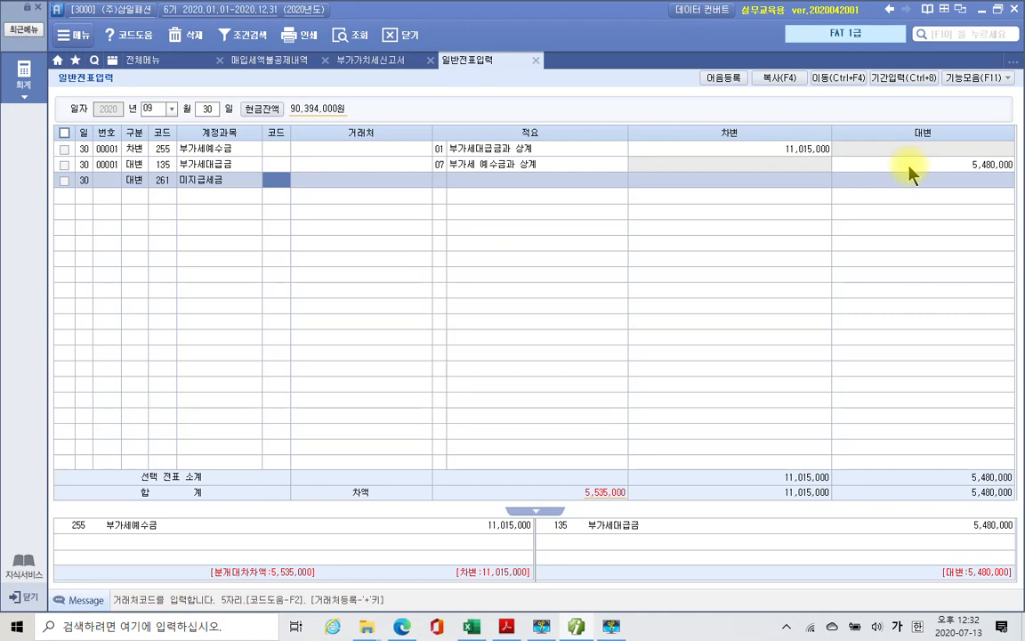
{"action": "key", "text": "Return"}
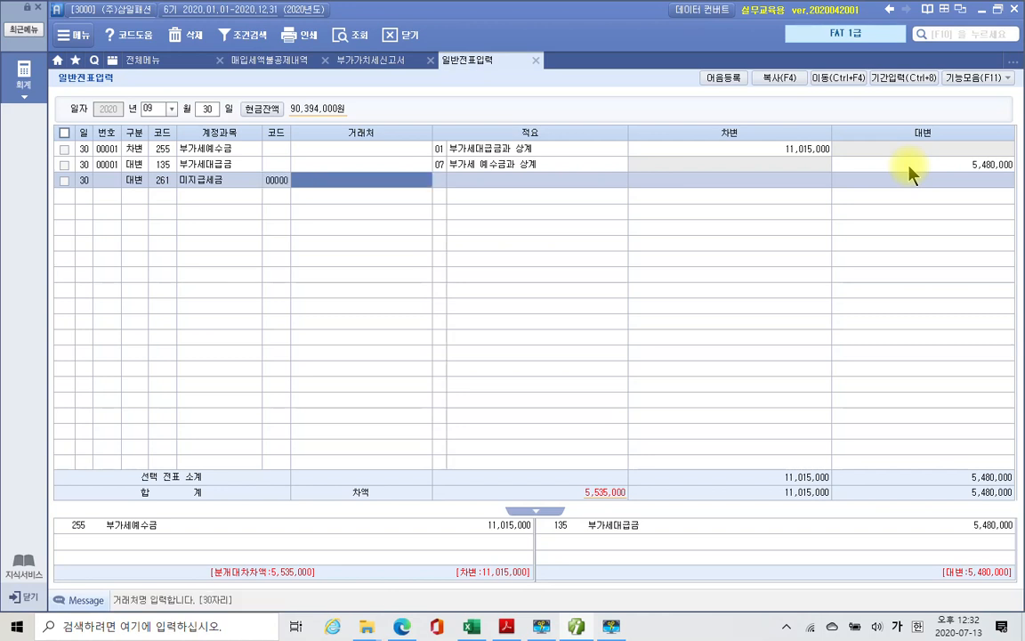
{"action": "type", "text": "용산세무"}
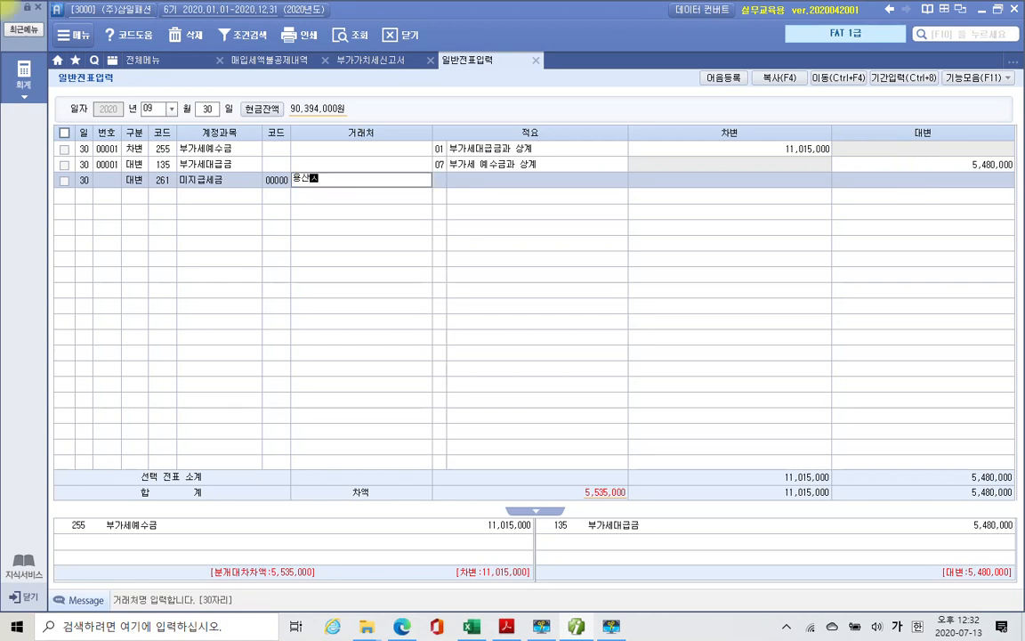
{"action": "type", "text": "서"}
{"action": "key", "text": "Return"}
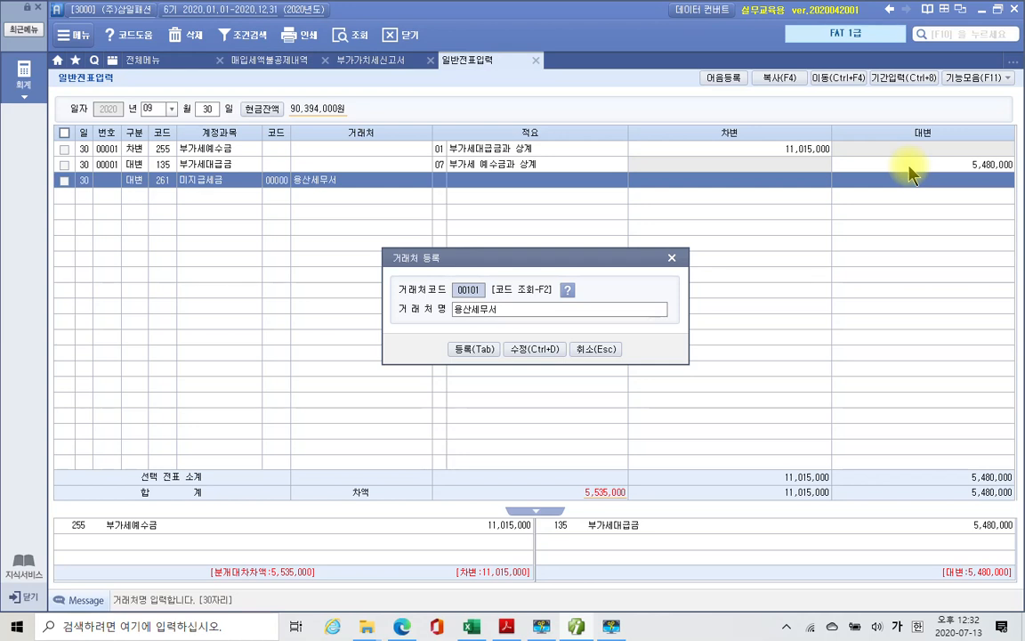
{"action": "type", "text": "4002"}
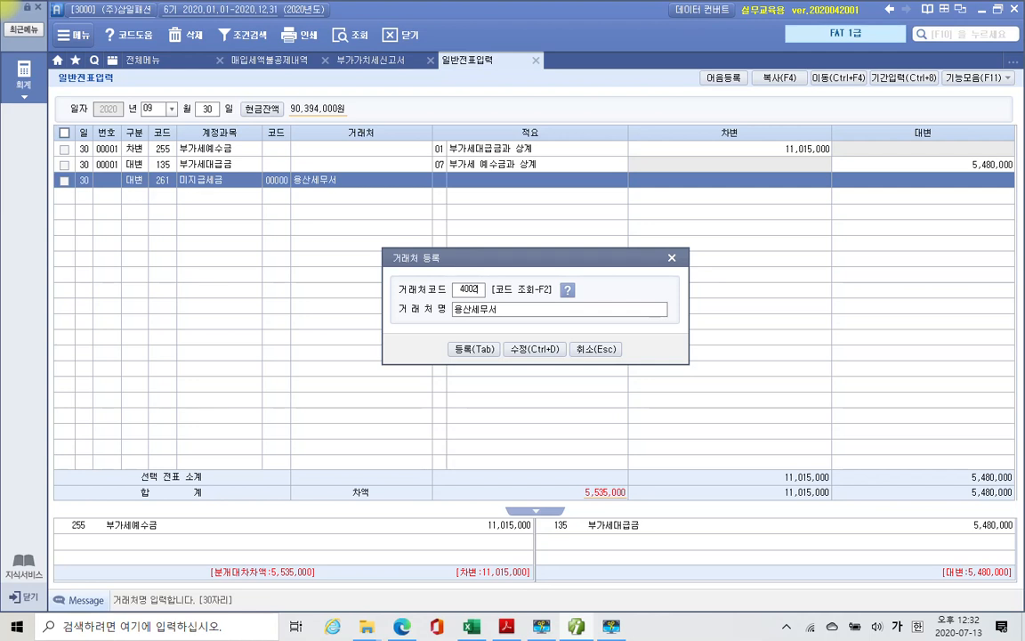
{"action": "key", "text": "Return"}
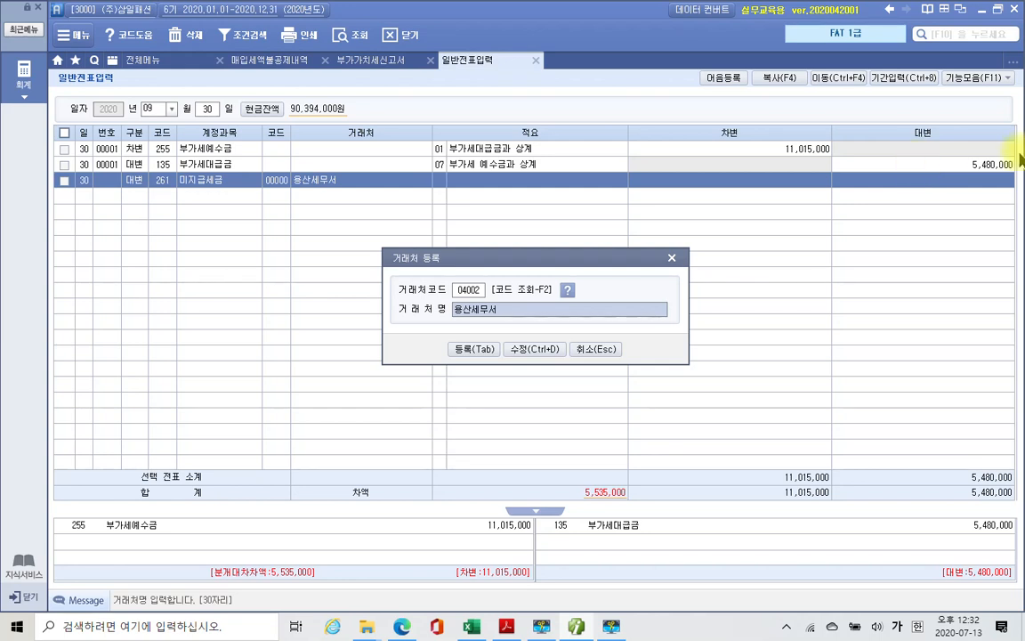
{"action": "left_click", "coordinate": [534, 353]}
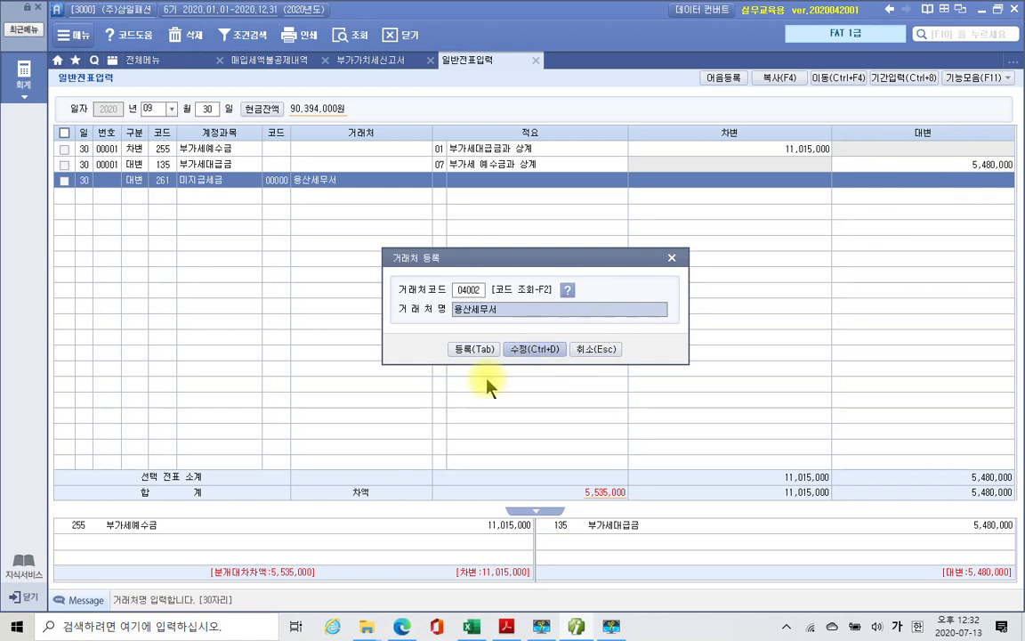
{"action": "left_click", "coordinate": [468, 351]}
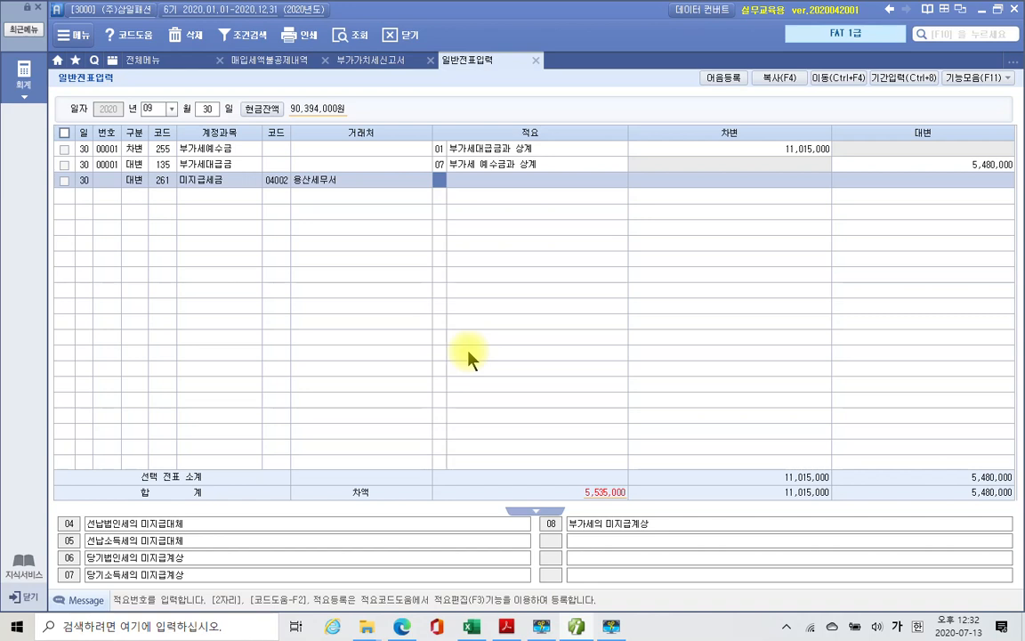
Set the 미지급세금 line's 적요 to 08 부가세의 미지급계상 and enter the 차감세 amount, 5,535,000, as its 대변 after checking 부가가치세신고서.
{"action": "type", "text": "08"}
{"action": "key", "text": "Return"}
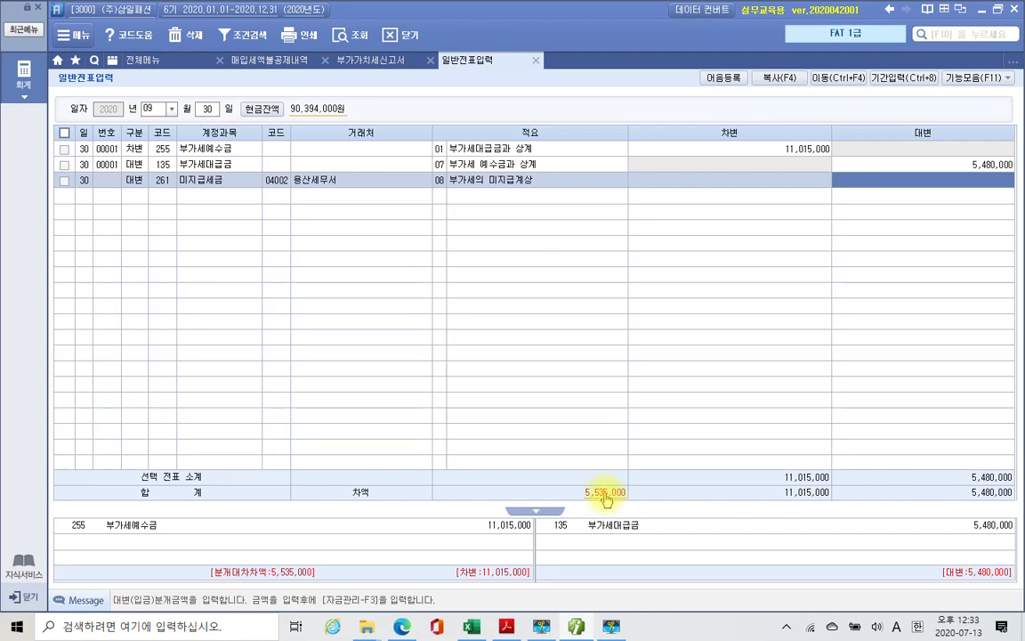
{"action": "left_click", "coordinate": [364, 62]}
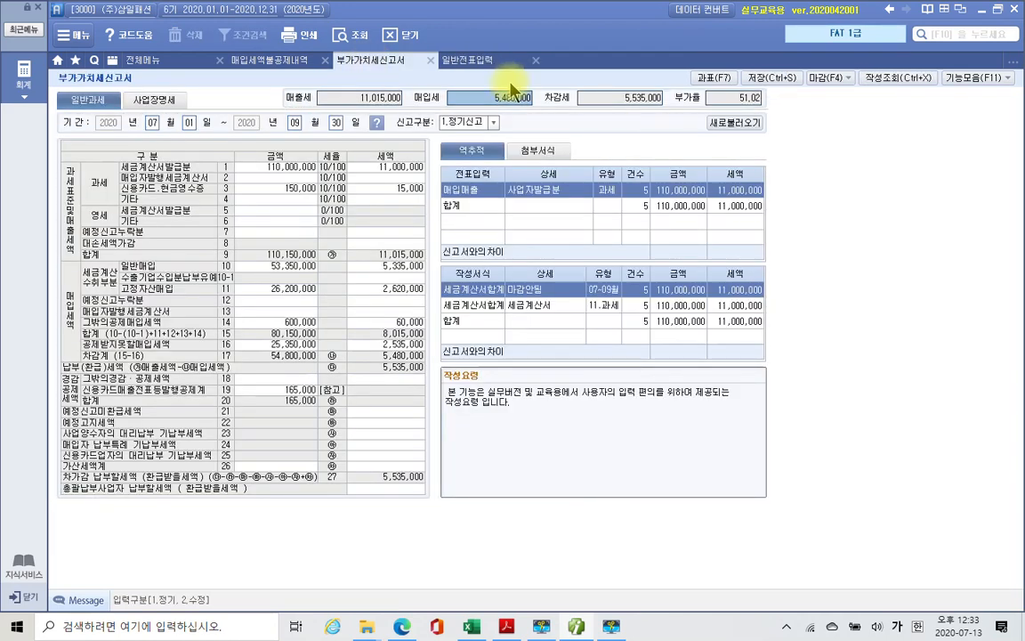
{"action": "left_click", "coordinate": [625, 100]}
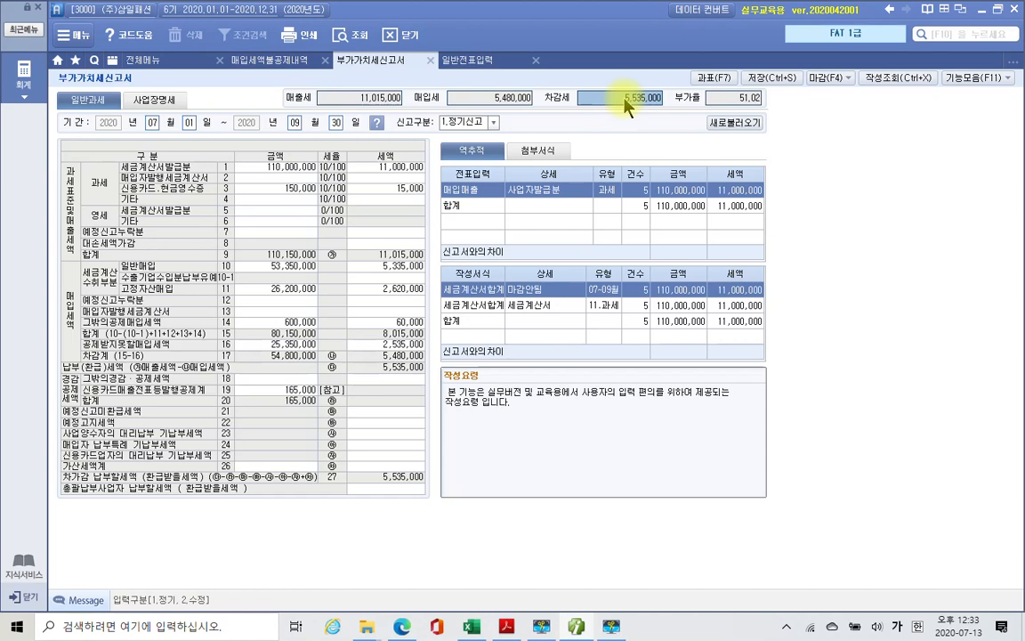
{"action": "left_click", "coordinate": [466, 60]}
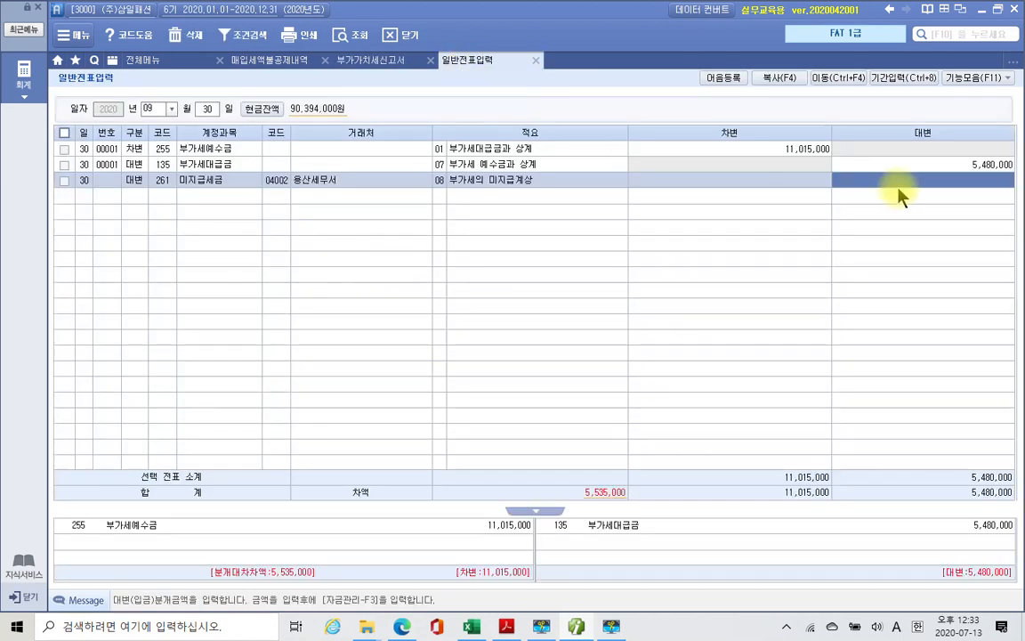
{"action": "key", "text": "space"}
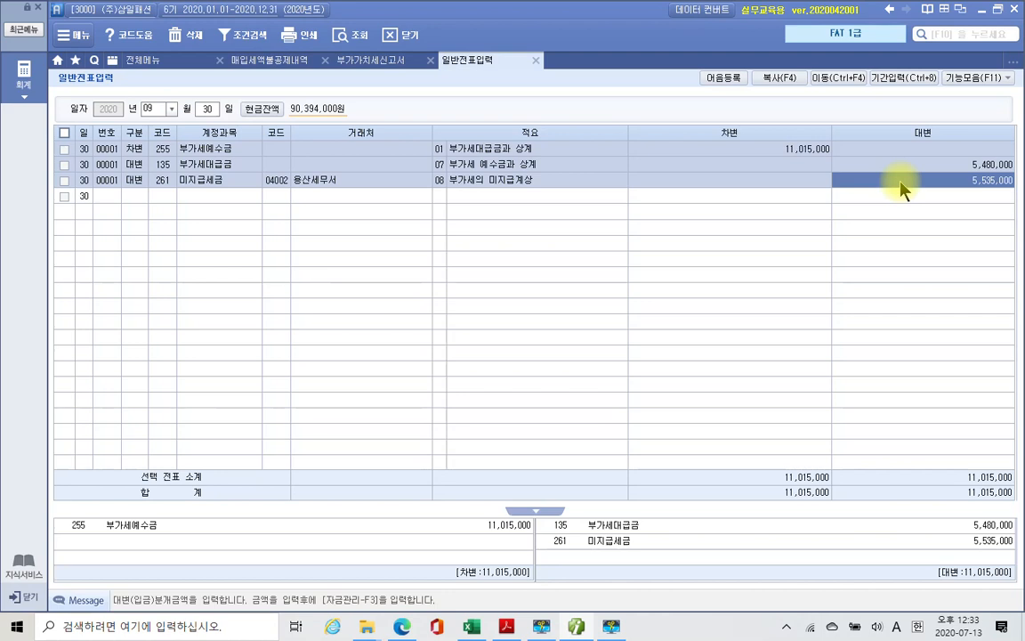
{"action": "key", "text": "Return"}
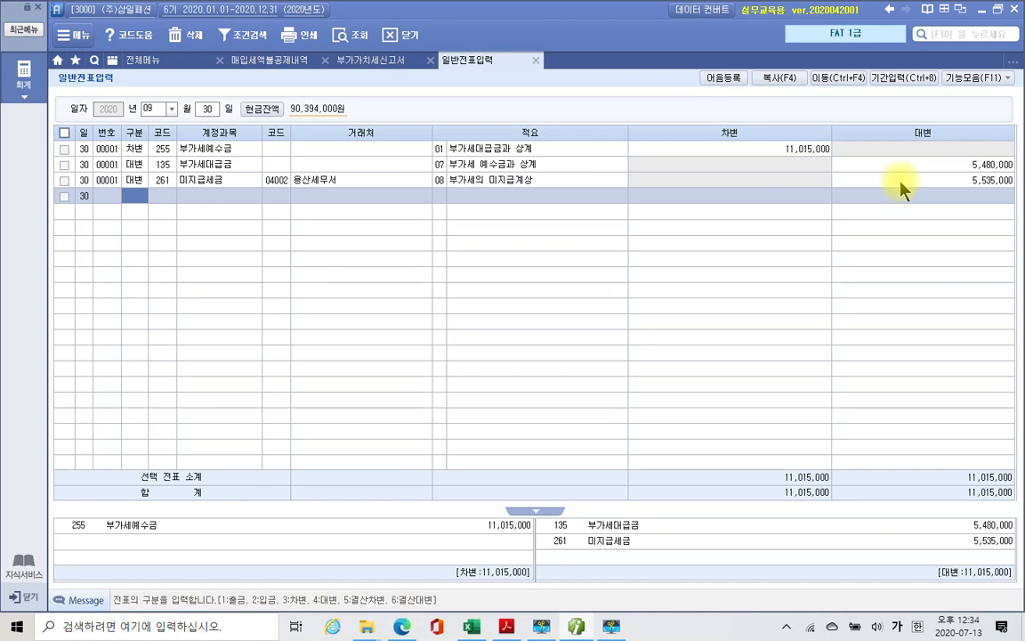
Switch to the exercise PDF in Acrobat Reader and, under 수행 2, box the 9월 30일 task and number ②, and underline 10월 25일.
{"action": "left_click", "coordinate": [506, 626]}
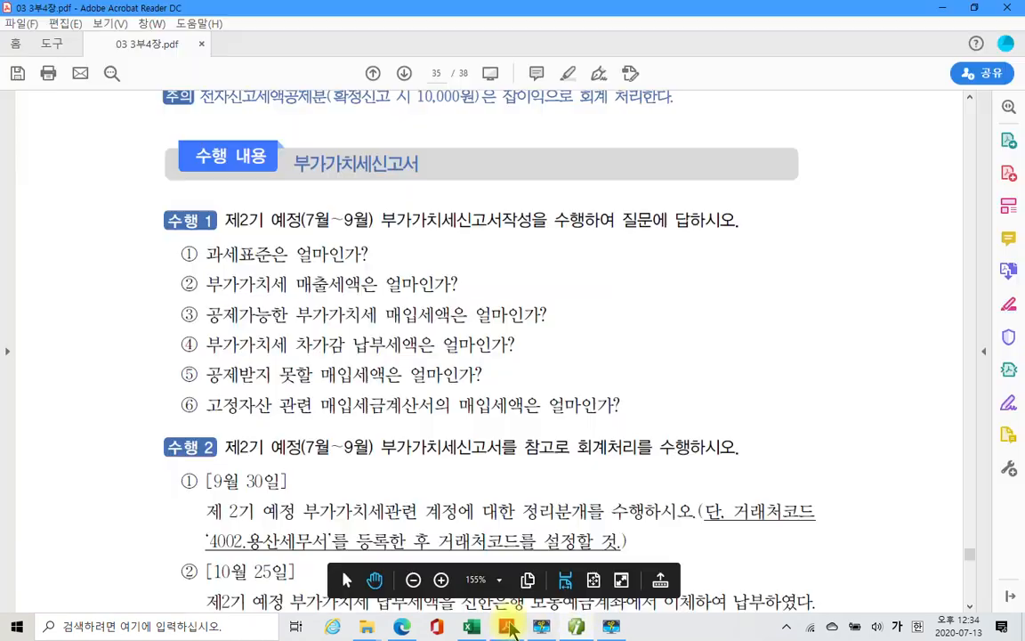
{"action": "scroll", "coordinate": [496, 547], "scroll_direction": "down", "scroll_amount": 3}
{"action": "scroll", "coordinate": [496, 546], "scroll_direction": "down", "scroll_amount": 1}
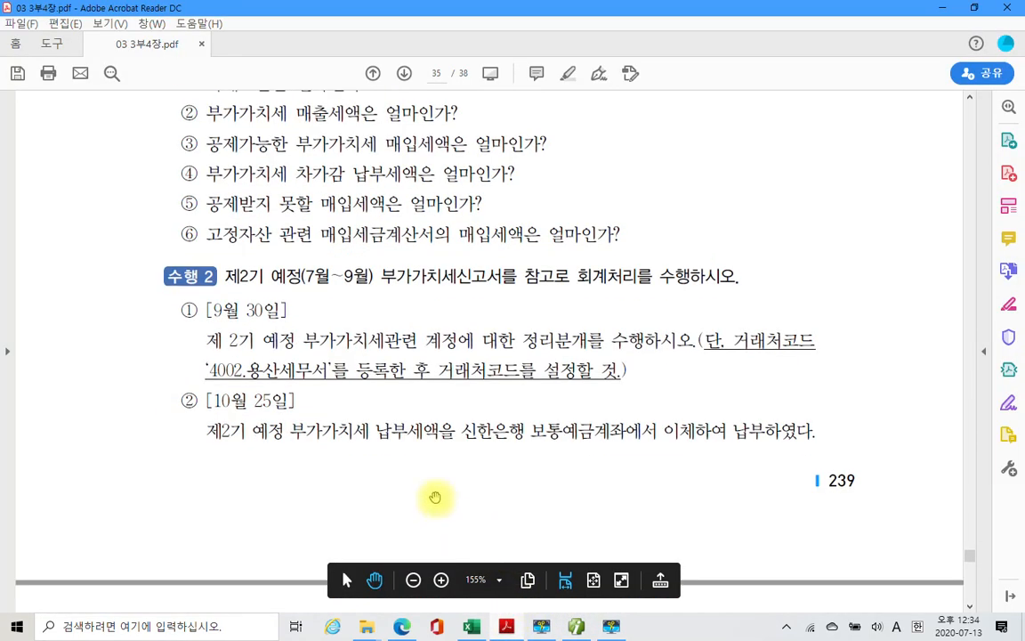
{"action": "mouse_move", "coordinate": [165, 293]}
{"action": "left_mouse_down"}
{"action": "mouse_move", "coordinate": [242, 327]}
{"action": "mouse_move", "coordinate": [852, 389]}
{"action": "left_mouse_up"}
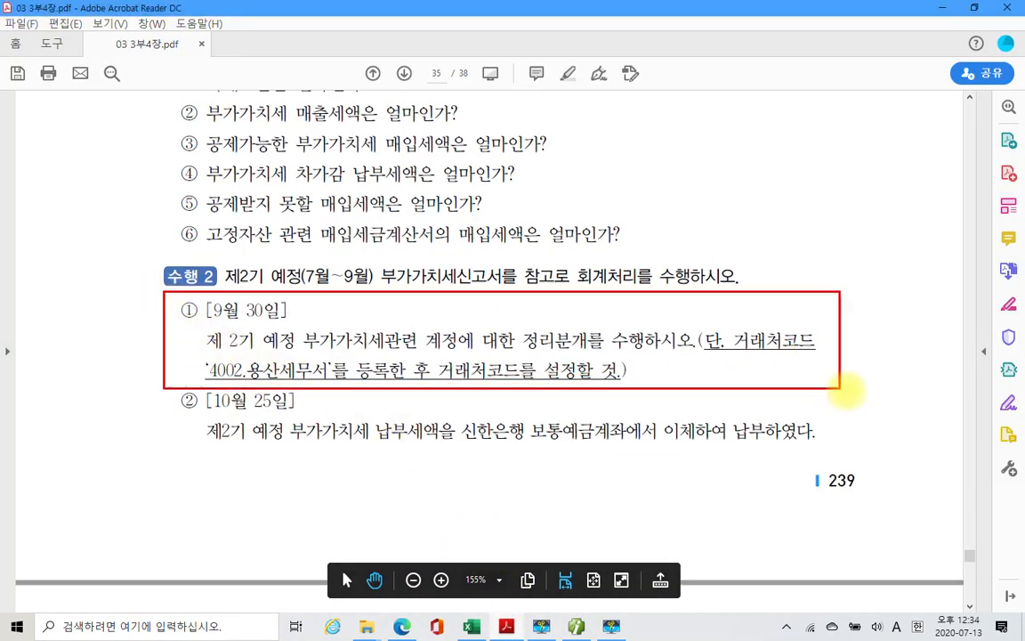
{"action": "left_click_drag", "start_coordinate": [171, 391], "coordinate": [202, 417]}
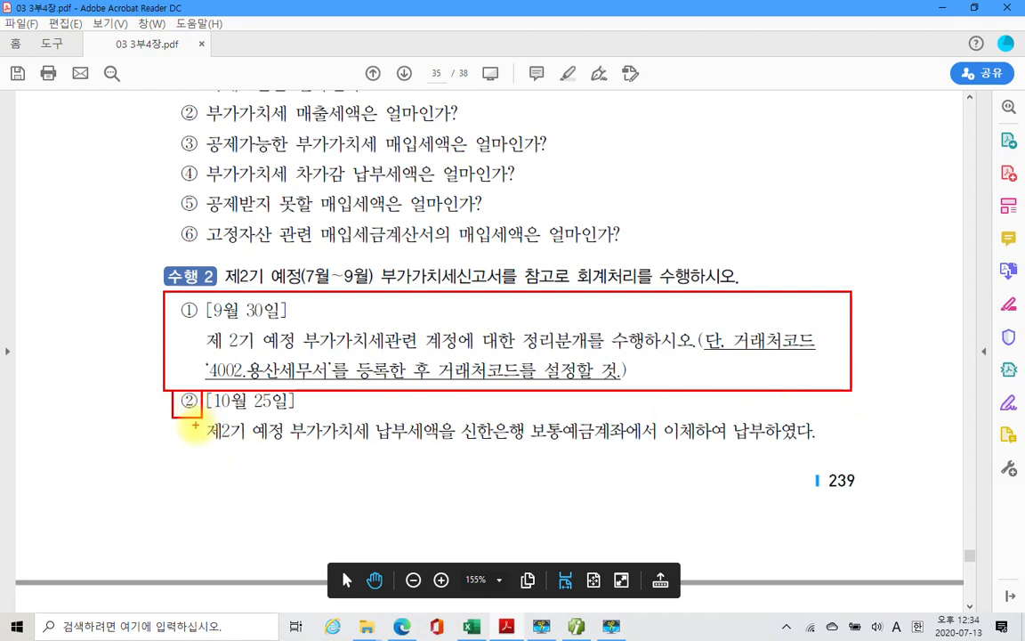
{"action": "left_click_drag", "start_coordinate": [208, 412], "coordinate": [309, 412]}
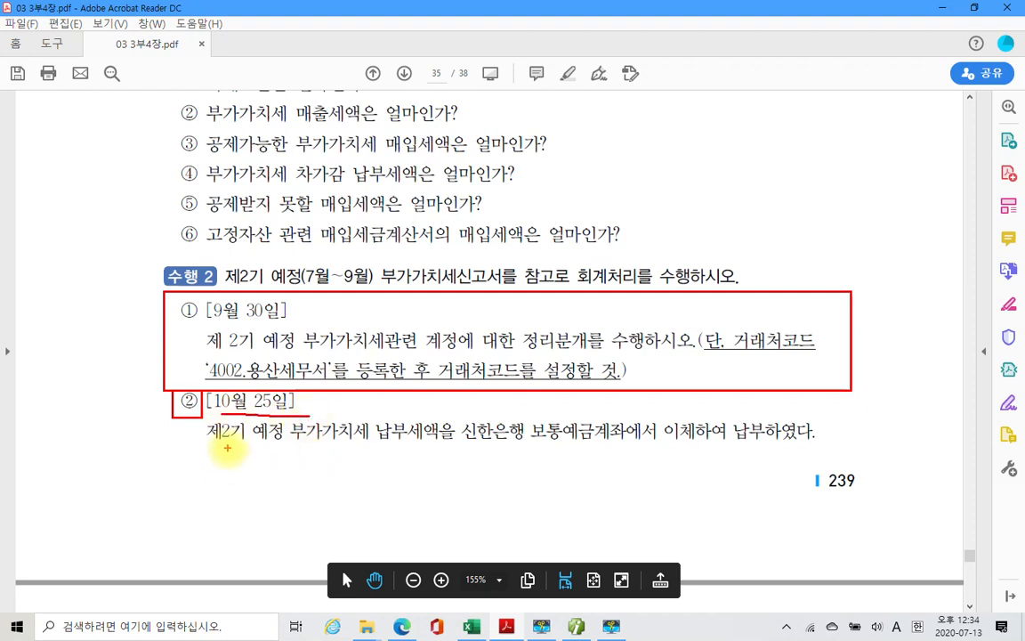
Mark the 10월 25일 payment sentence in the PDF, clear all marks, and return to the 미지급세금 line's 대변 amount in SmartA.
{"action": "mouse_move", "coordinate": [215, 446]}
{"action": "left_mouse_down"}
{"action": "mouse_move", "coordinate": [648, 457]}
{"action": "mouse_move", "coordinate": [626, 455]}
{"action": "mouse_move", "coordinate": [852, 449]}
{"action": "left_mouse_up"}
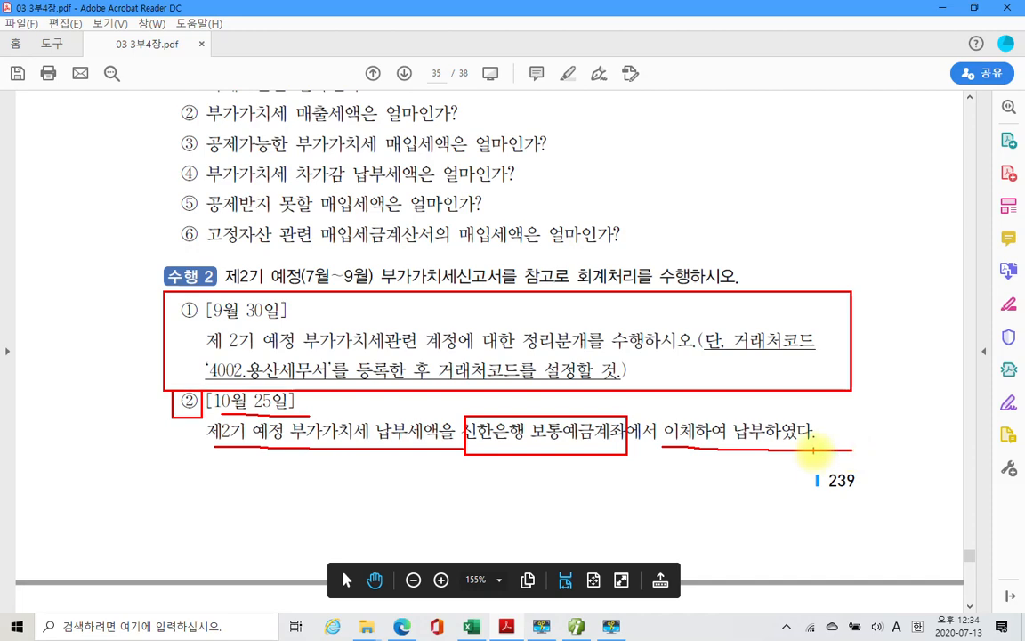
{"action": "key", "text": "Escape"}
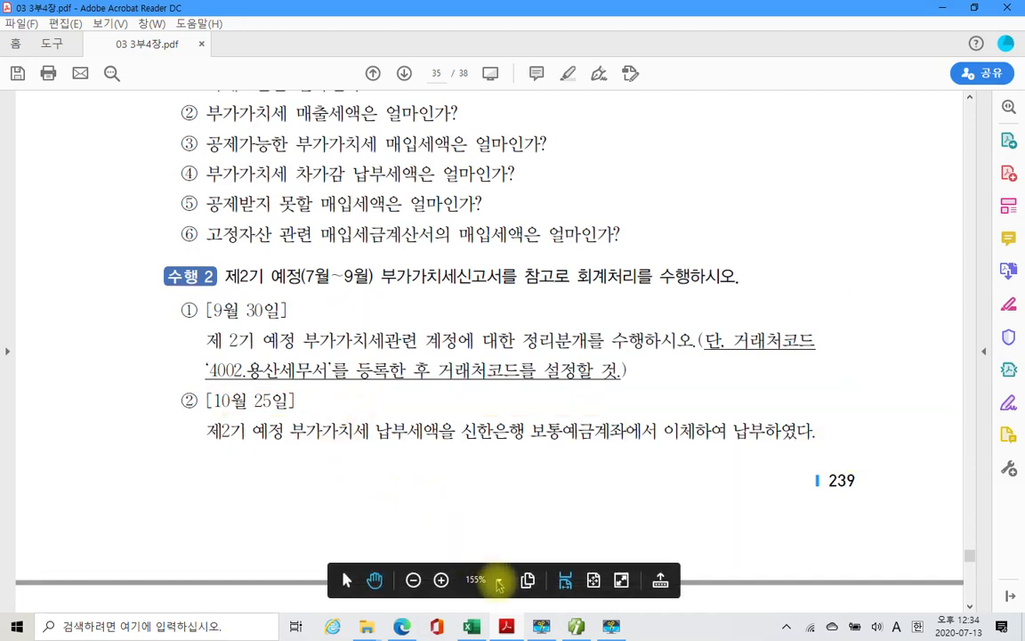
{"action": "left_click", "coordinate": [575, 627]}
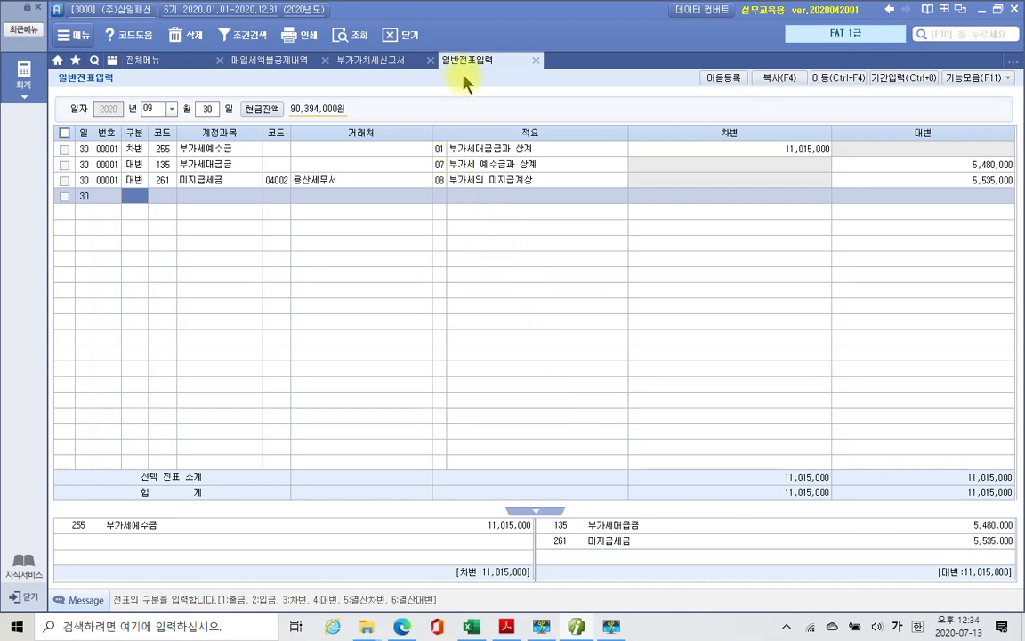
{"action": "left_click", "coordinate": [975, 182]}
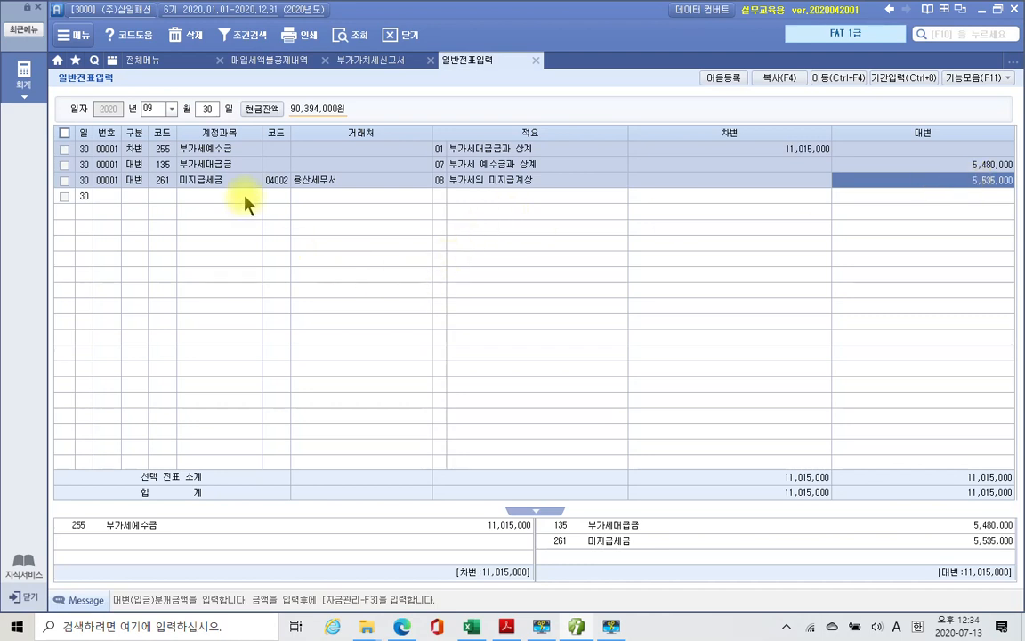
Set the 일반전표입력 date to 10월 25일.
{"action": "left_click", "coordinate": [147, 109]}
{"action": "type", "text": "110"}
{"action": "left_click", "coordinate": [222, 113]}
{"action": "type", "text": "25"}
{"action": "key", "text": "Return"}
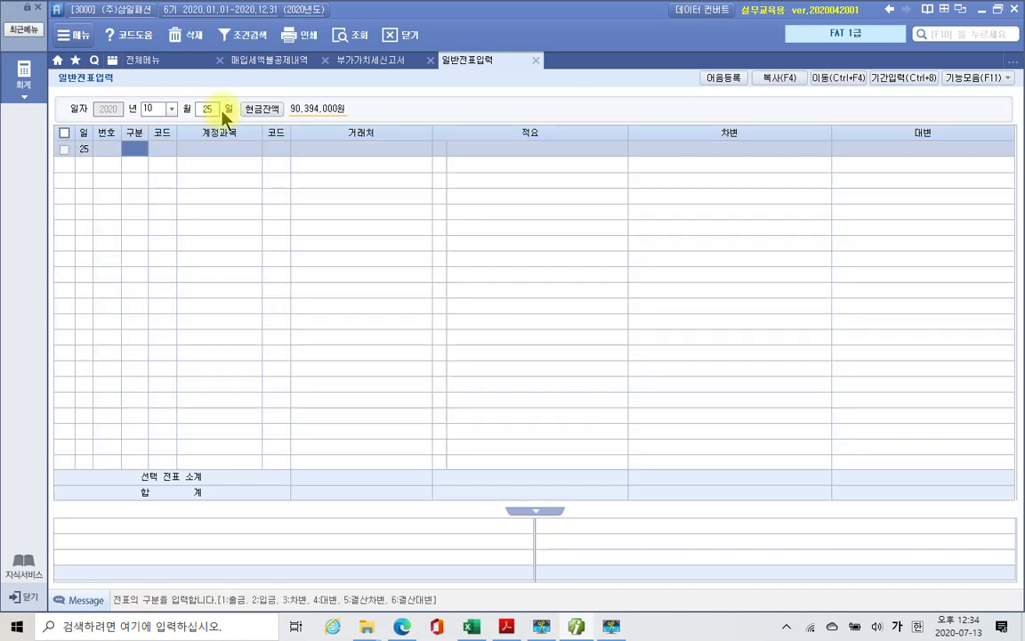
Start a 차변 line for account 261 미지급세금 with 거래처 04002 용산세무서.
{"action": "type", "text": "3"}
{"action": "key", "text": "Return"}
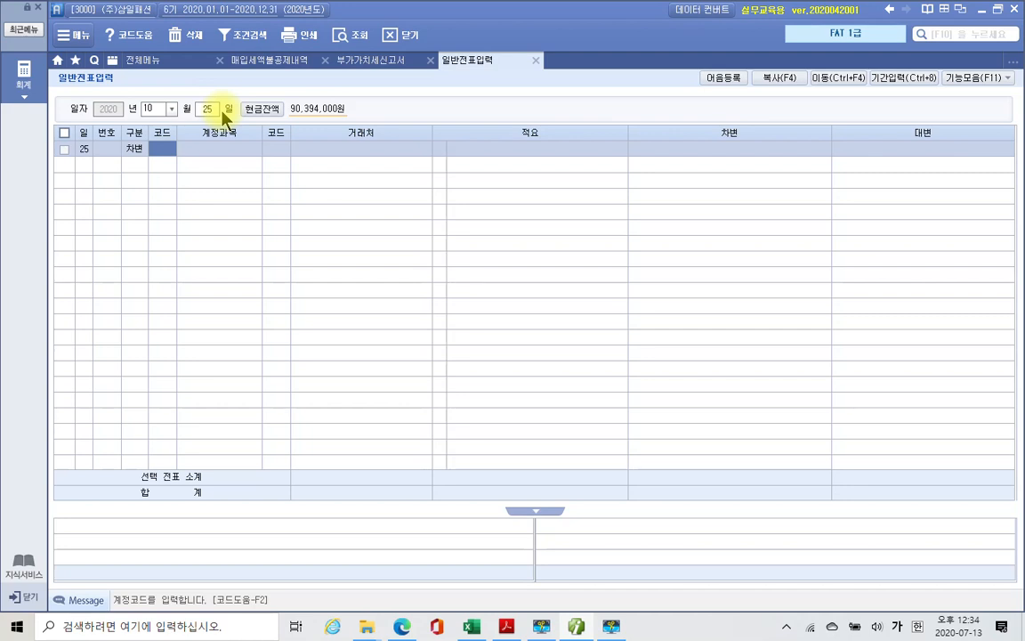
{"action": "type", "text": "미지"}
{"action": "key", "text": "Return"}
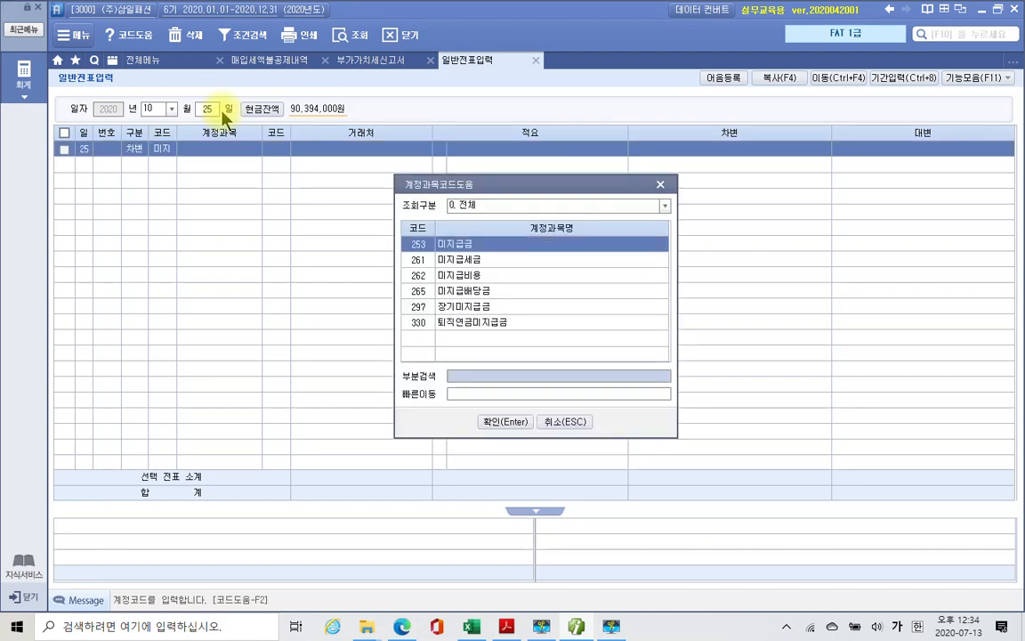
{"action": "key", "text": "Down"}
{"action": "key", "text": "Return"}
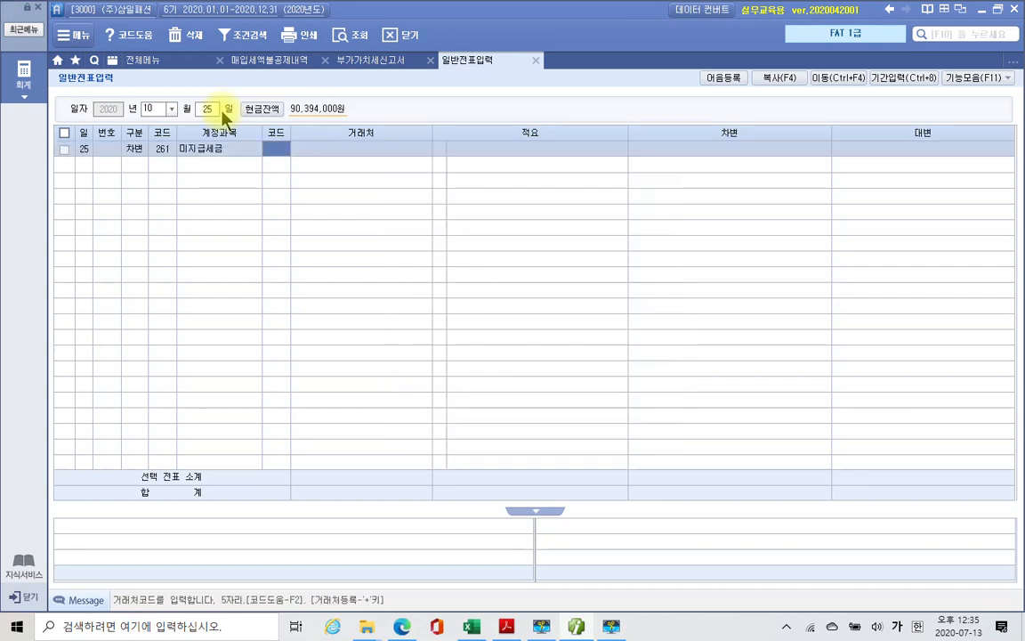
{"action": "type", "text": "04002"}
{"action": "key", "text": "Return"}
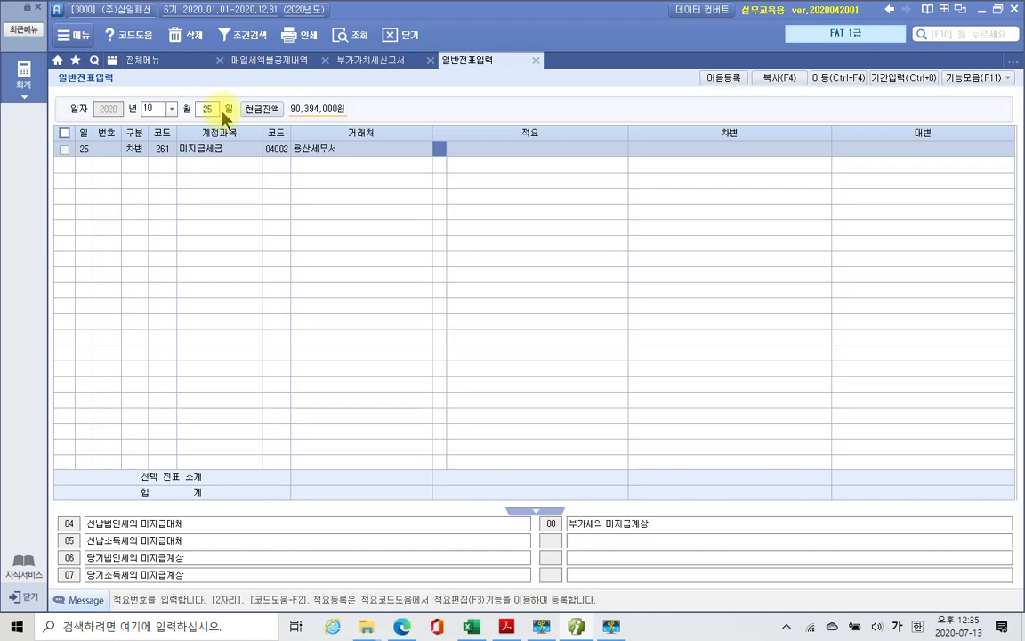
Enter 부가가치세 납부 as the 미지급세금 line's 적요, without an 적요 number, and 5,535,000 as its 차변 amount.
{"action": "key", "text": "Return"}
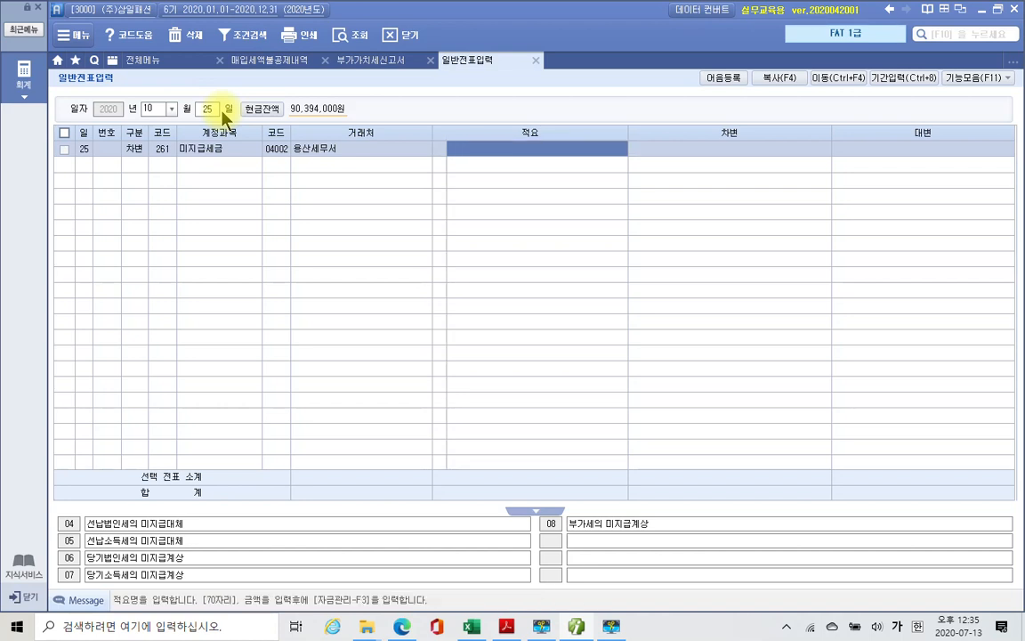
{"action": "type", "text": "부가가치세 납부"}
{"action": "key", "text": "Return"}
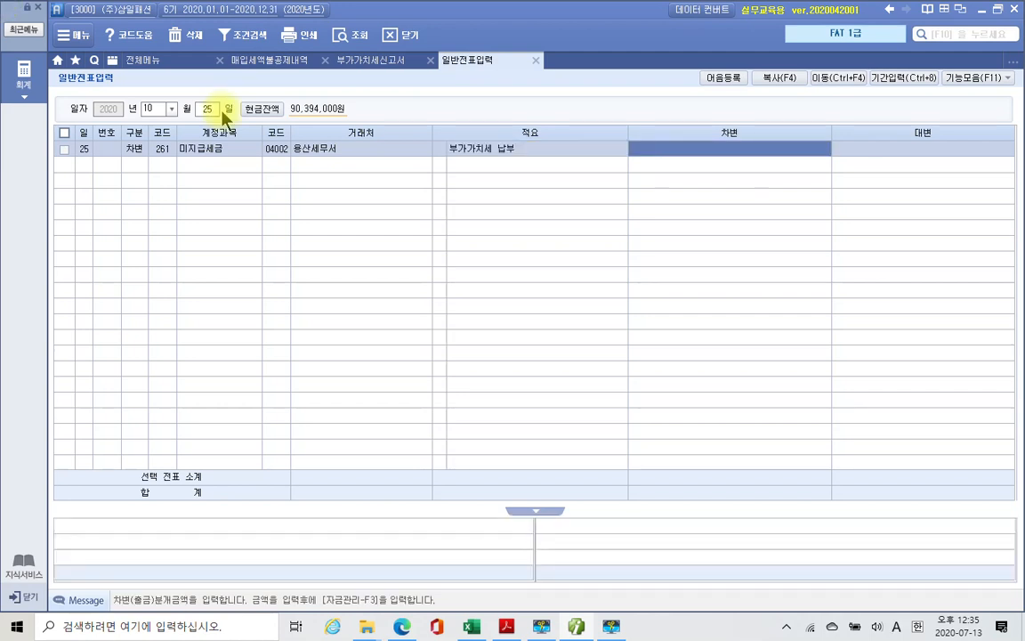
{"action": "type", "text": "5535000"}
{"action": "key", "text": "Return"}
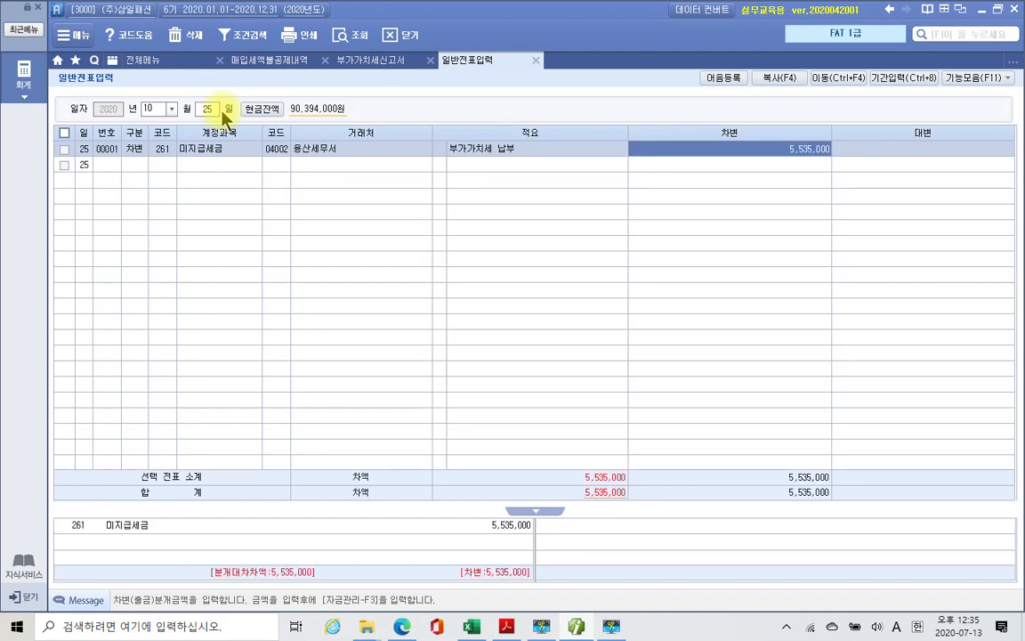
{"action": "key", "text": "Return"}
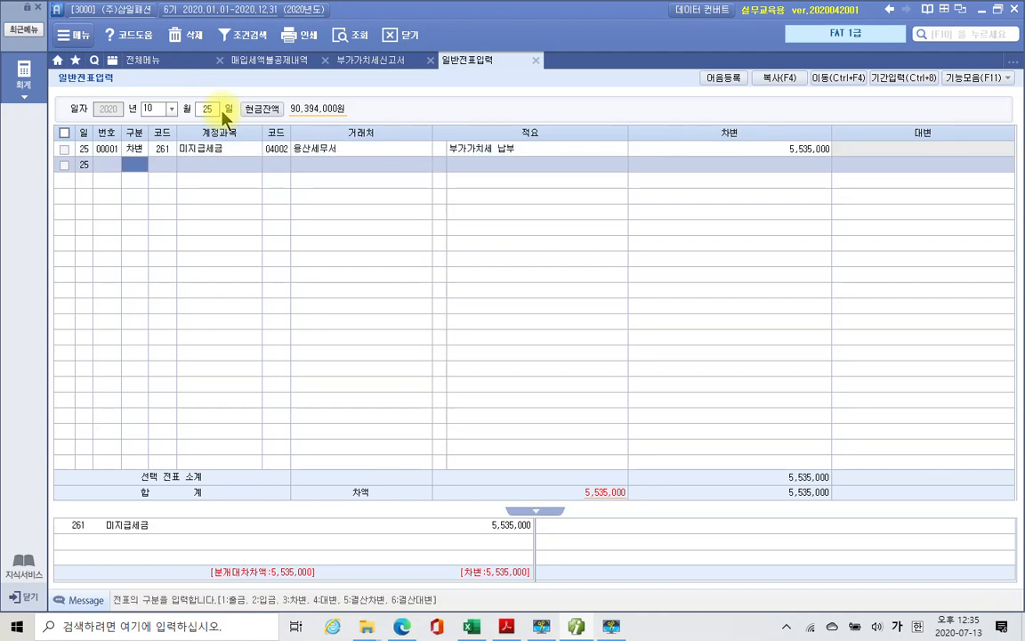
Add a 대변 line for account 103 보통예금 with 거래처 98002 신한은행, 적요 부가가치세 납부 and amount 5,535,000.
{"action": "type", "text": "4"}
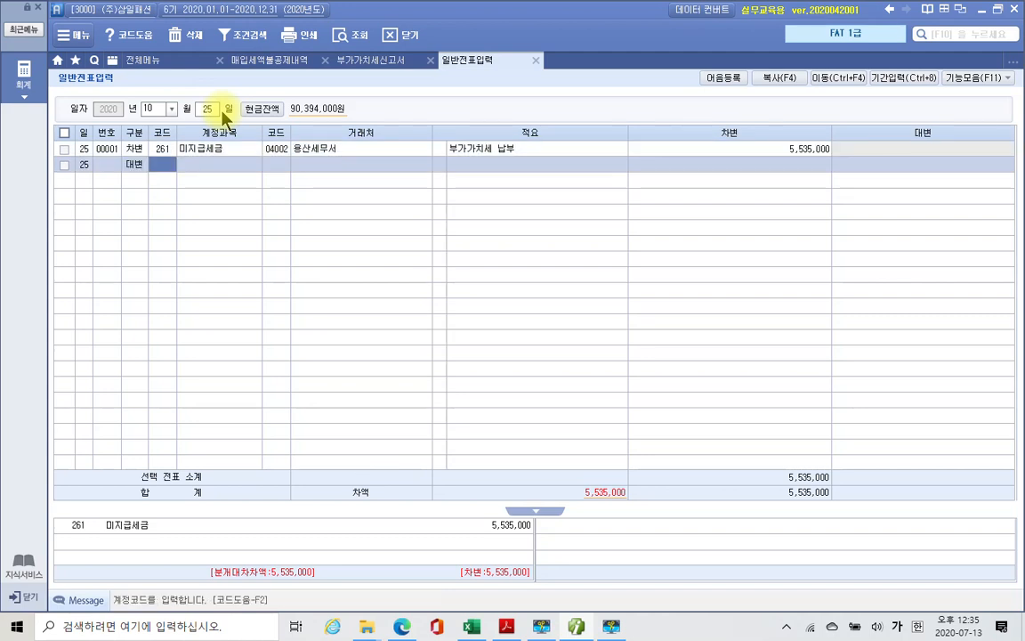
{"action": "type", "text": "103"}
{"action": "key", "text": "Return"}
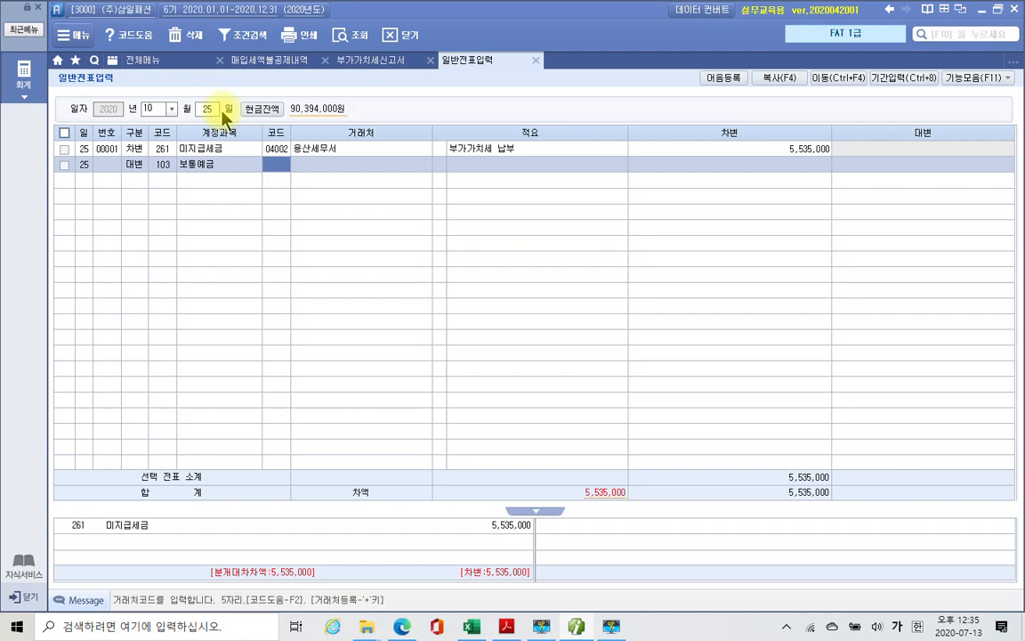
{"action": "type", "text": "98002"}
{"action": "key", "text": "Return"}
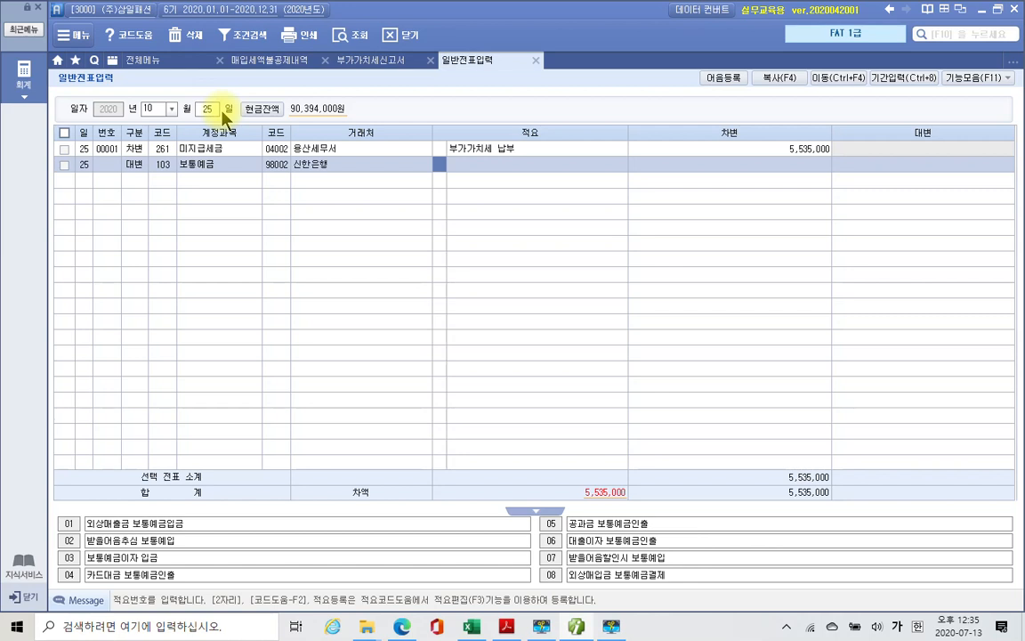
{"action": "key", "text": "Return"}
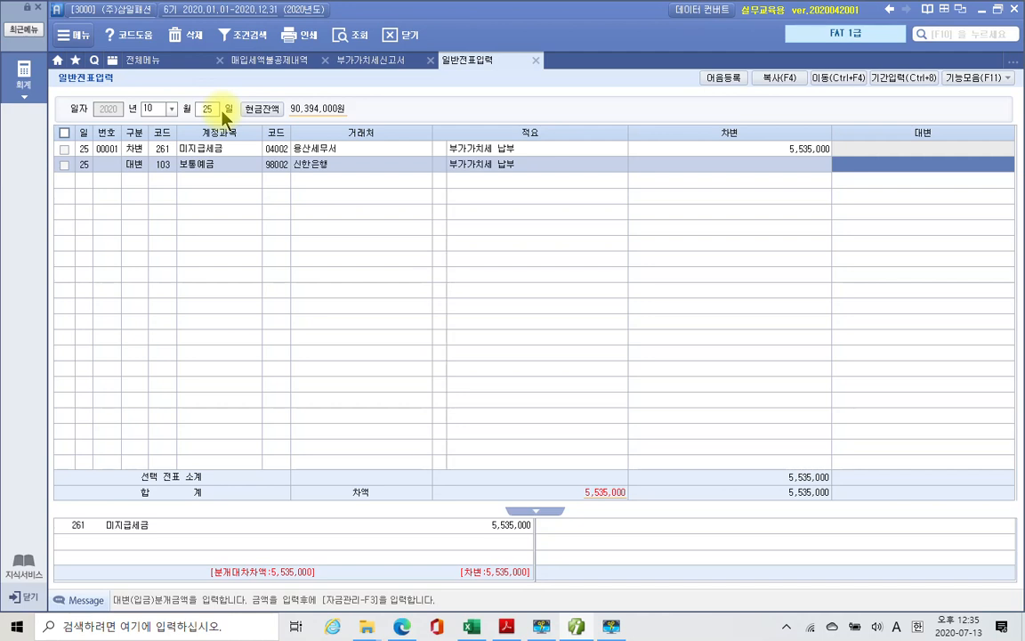
{"action": "key", "text": "Return"}
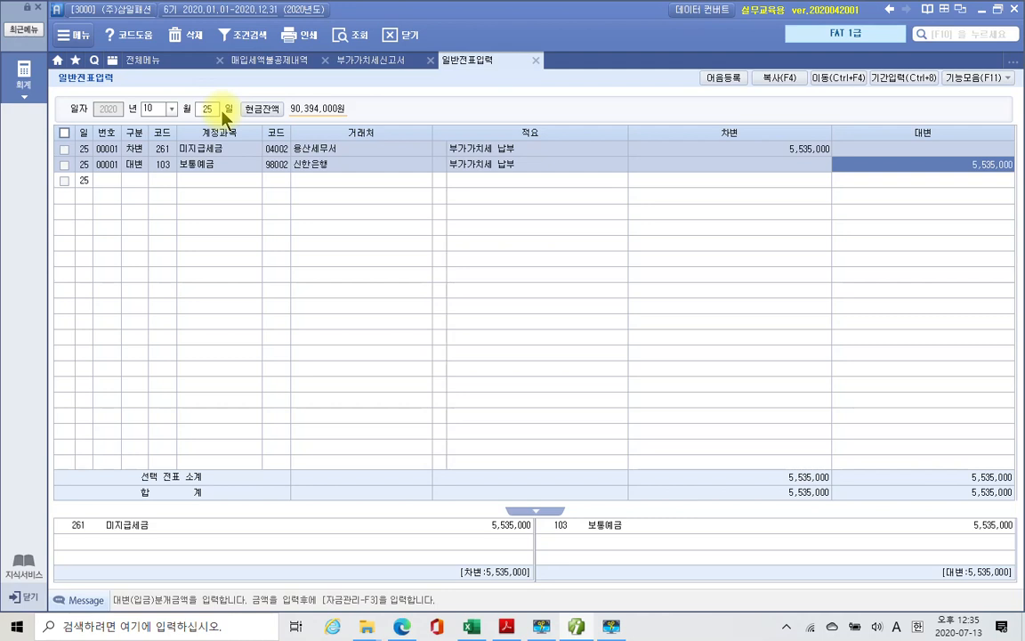
{"action": "key", "text": "Return"}
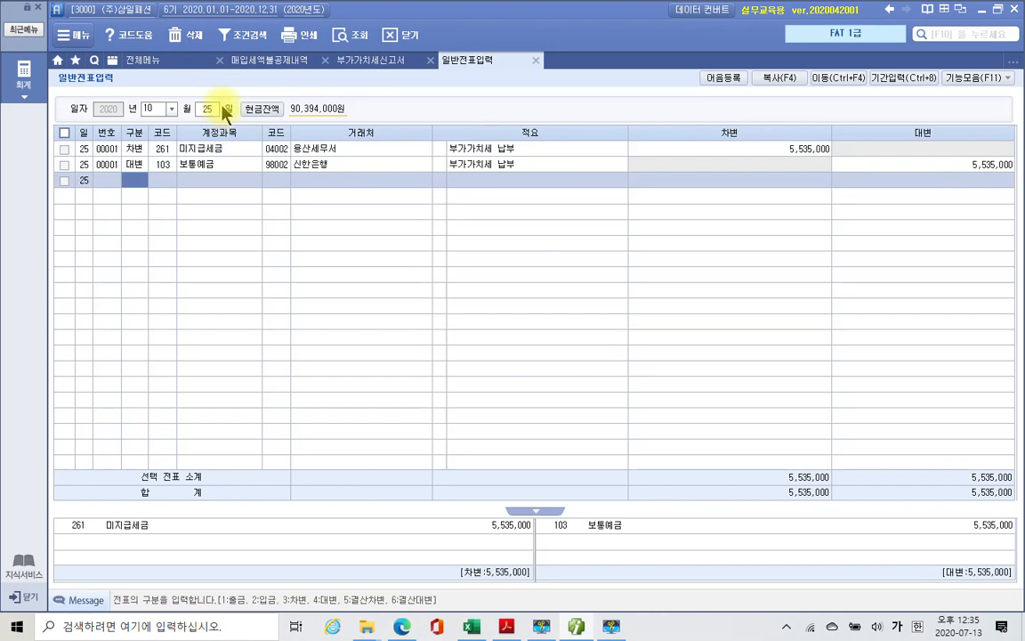
Review 부가가치세신고서 by boxing its 매출세, 매입세 and 차감세 amounts, clear the boxes, and return to 일반전표입력.
{"action": "left_click", "coordinate": [360, 61]}
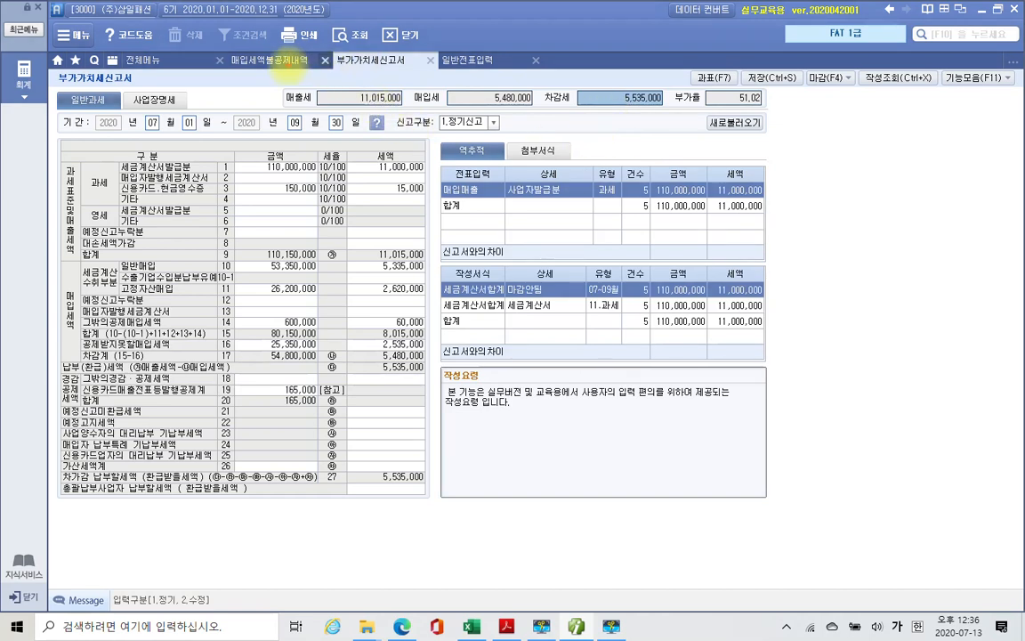
{"action": "mouse_move", "coordinate": [281, 75]}
{"action": "left_mouse_down"}
{"action": "mouse_move", "coordinate": [410, 116]}
{"action": "mouse_move", "coordinate": [533, 113]}
{"action": "left_mouse_up"}
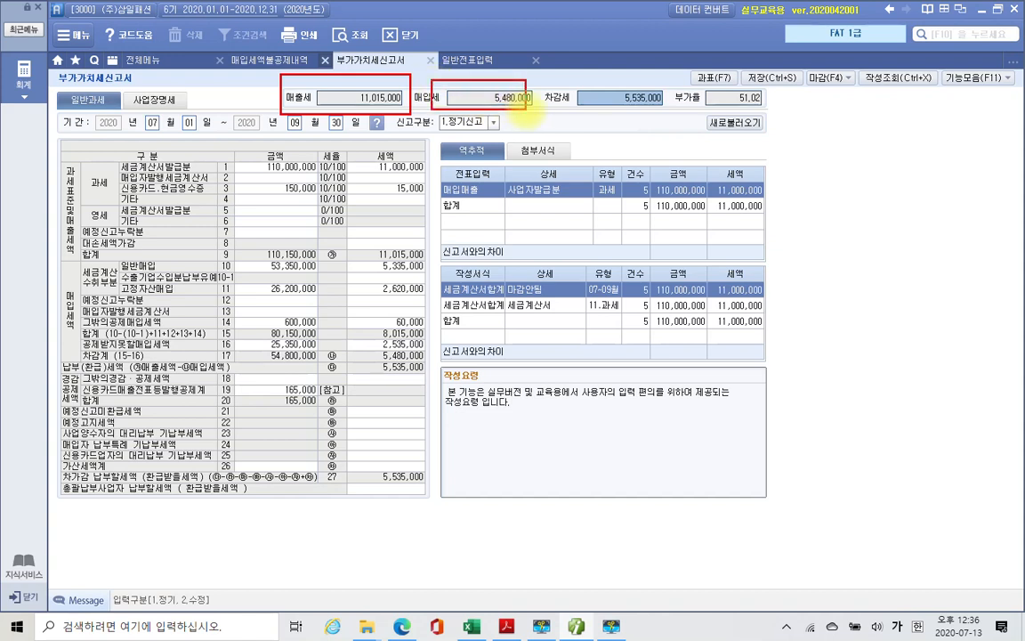
{"action": "mouse_move", "coordinate": [564, 77]}
{"action": "left_mouse_down"}
{"action": "mouse_move", "coordinate": [598, 113]}
{"action": "mouse_move", "coordinate": [663, 113]}
{"action": "left_mouse_up"}
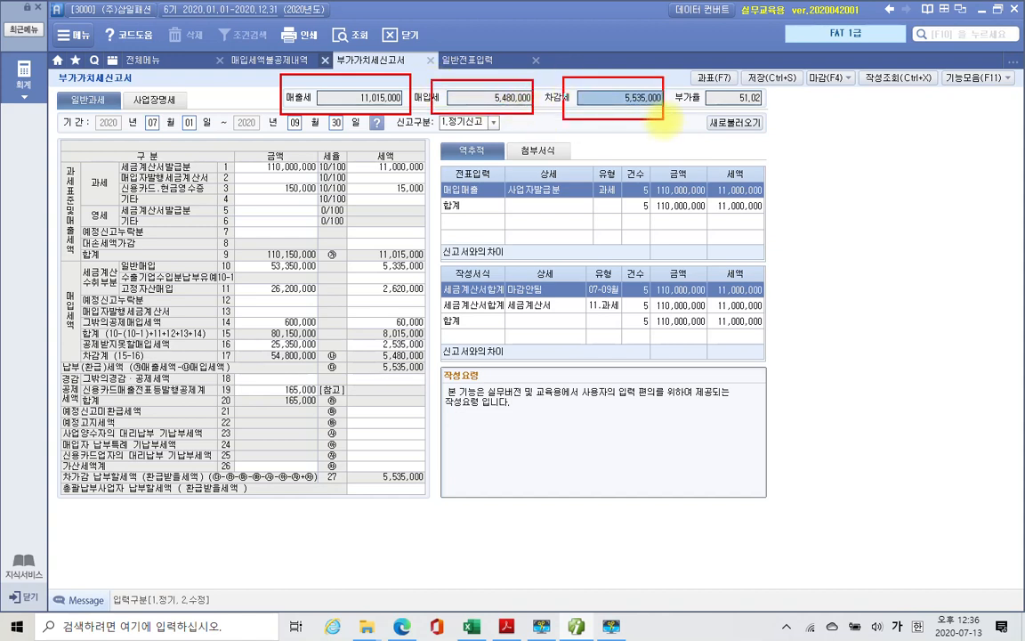
{"action": "key", "text": "Escape"}
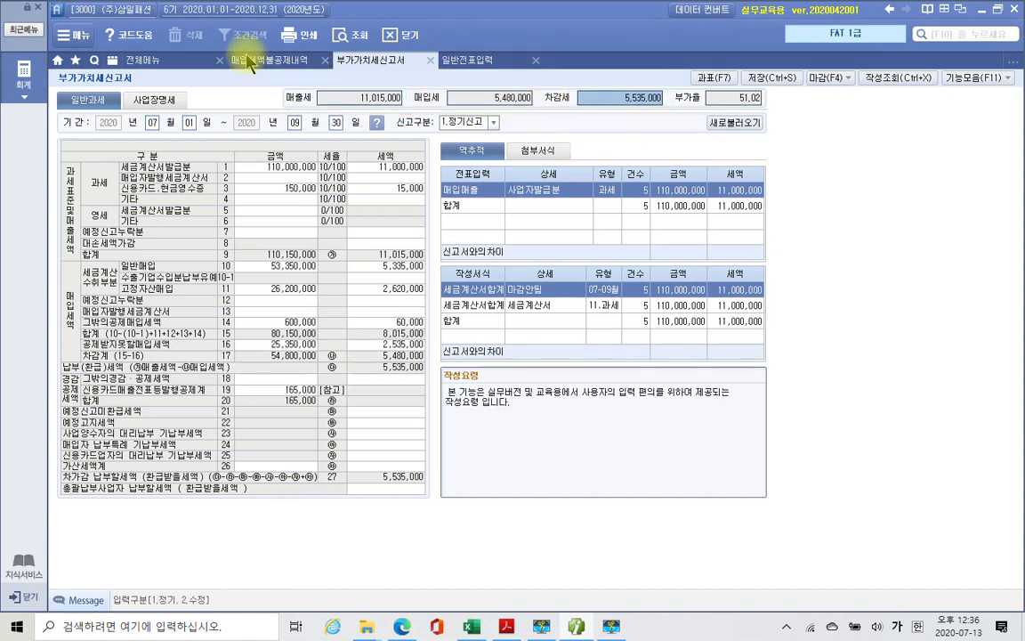
{"action": "left_click", "coordinate": [455, 63]}
{"action": "left_click", "coordinate": [381, 64]}
{"action": "left_click", "coordinate": [464, 67]}
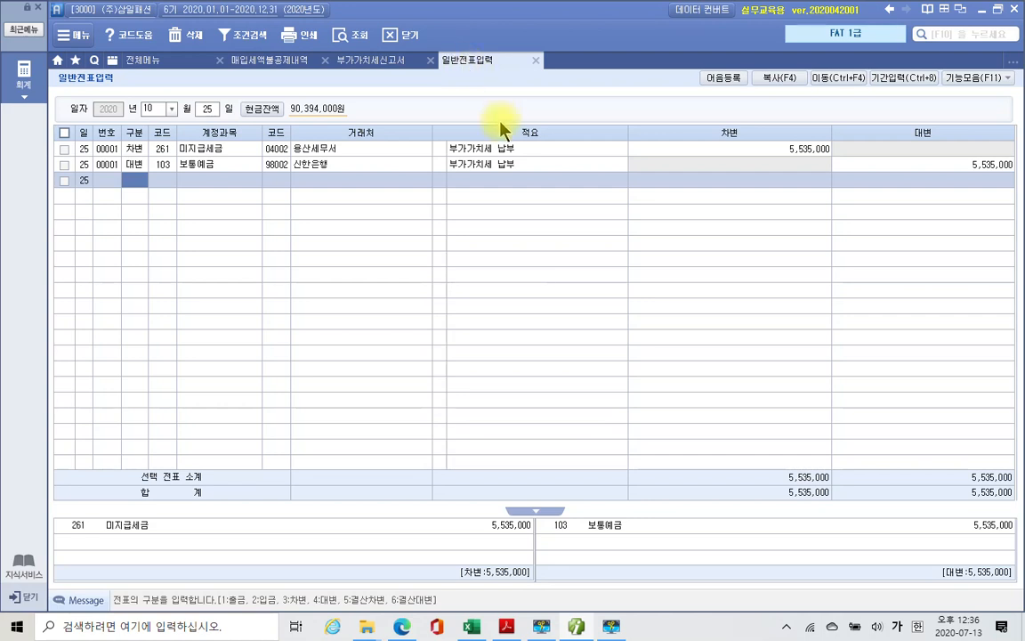
{"action": "left_click", "coordinate": [610, 626]}
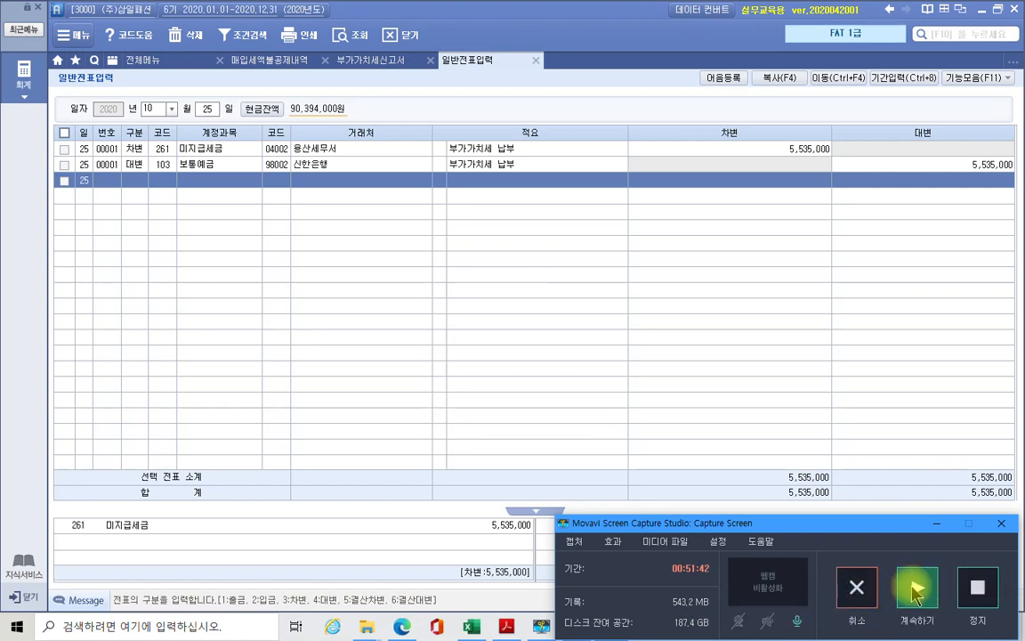
{"action": "left_click", "coordinate": [936, 524]}
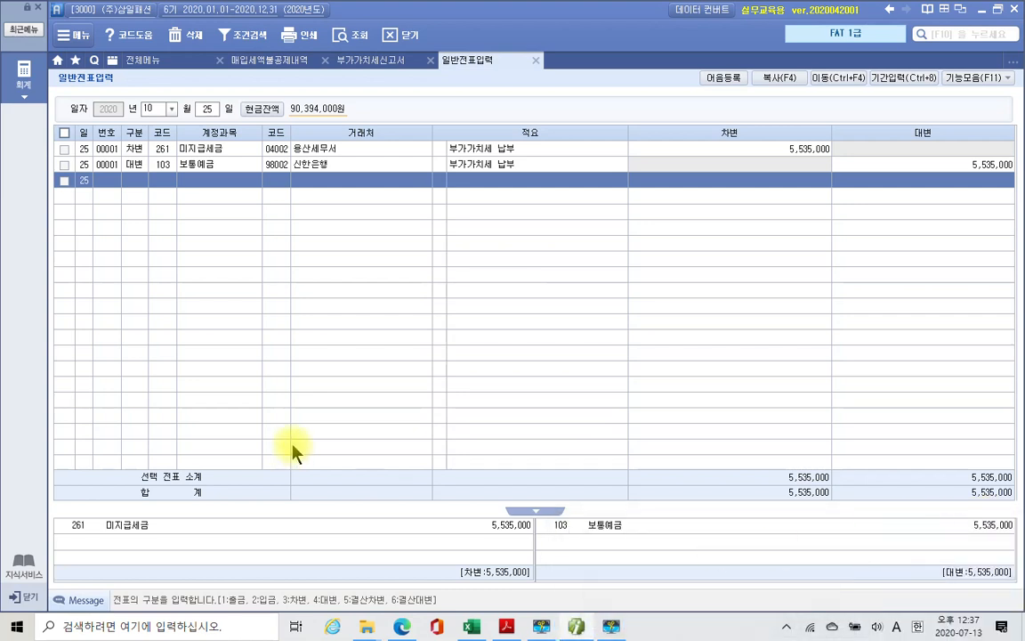
Switch to the exercise PDF in Acrobat Reader and box the 9월 30일 answer entry under 수행 2 on page 240.
{"action": "left_click", "coordinate": [506, 626]}
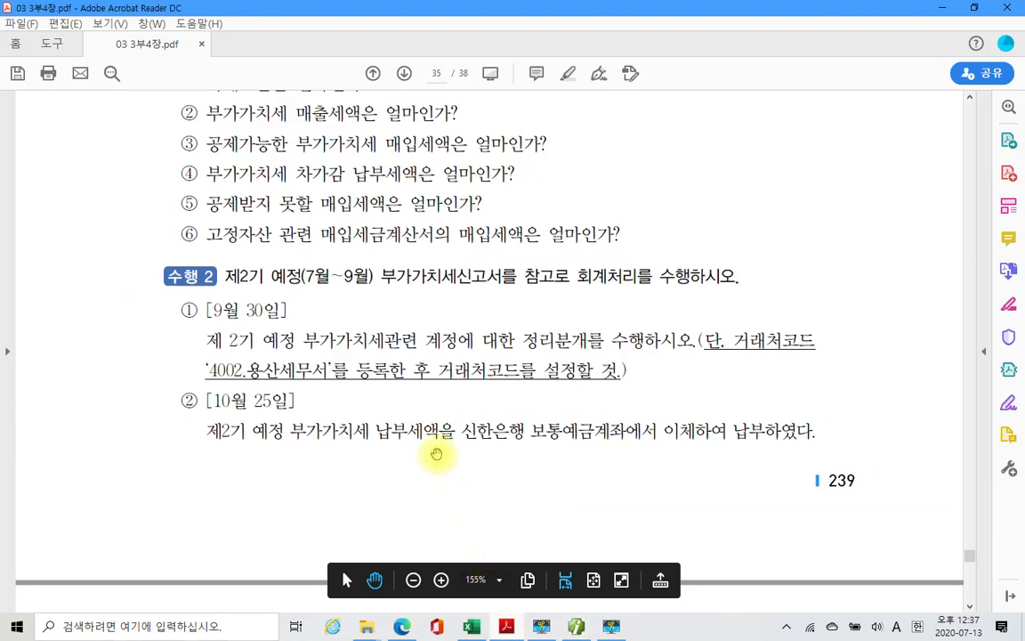
{"action": "scroll", "coordinate": [434, 450], "scroll_direction": "down", "scroll_amount": 10}
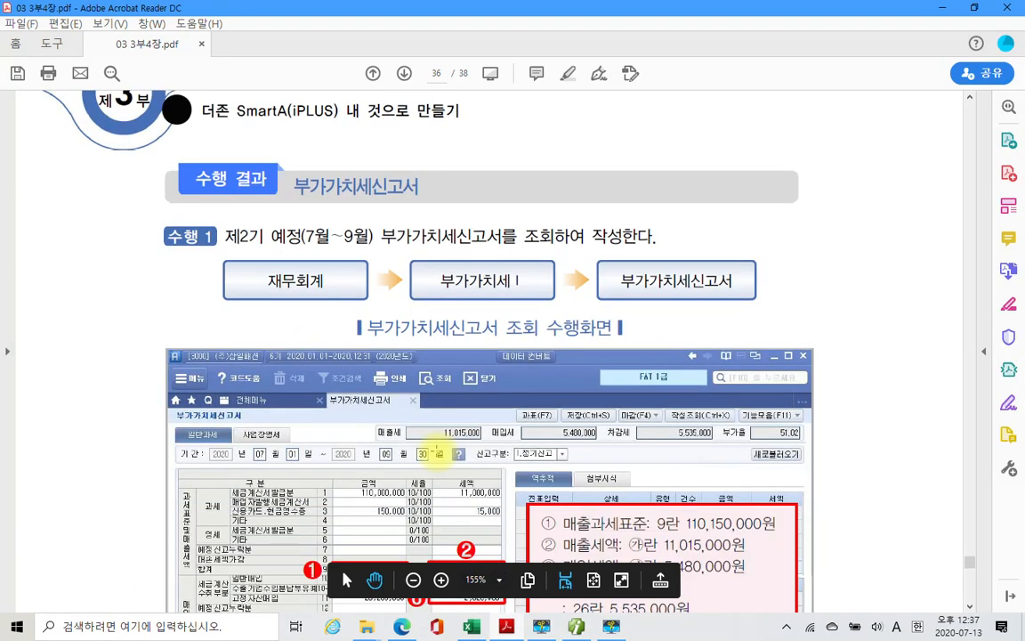
{"action": "scroll", "coordinate": [436, 452], "scroll_direction": "down", "scroll_amount": 5}
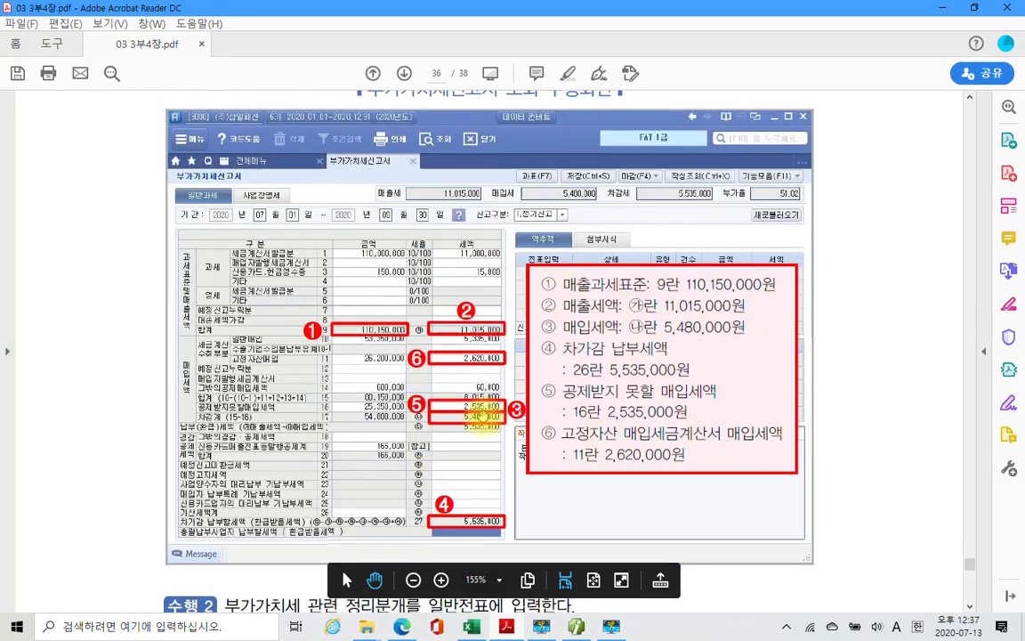
{"action": "scroll", "coordinate": [471, 412], "scroll_direction": "down", "scroll_amount": 8}
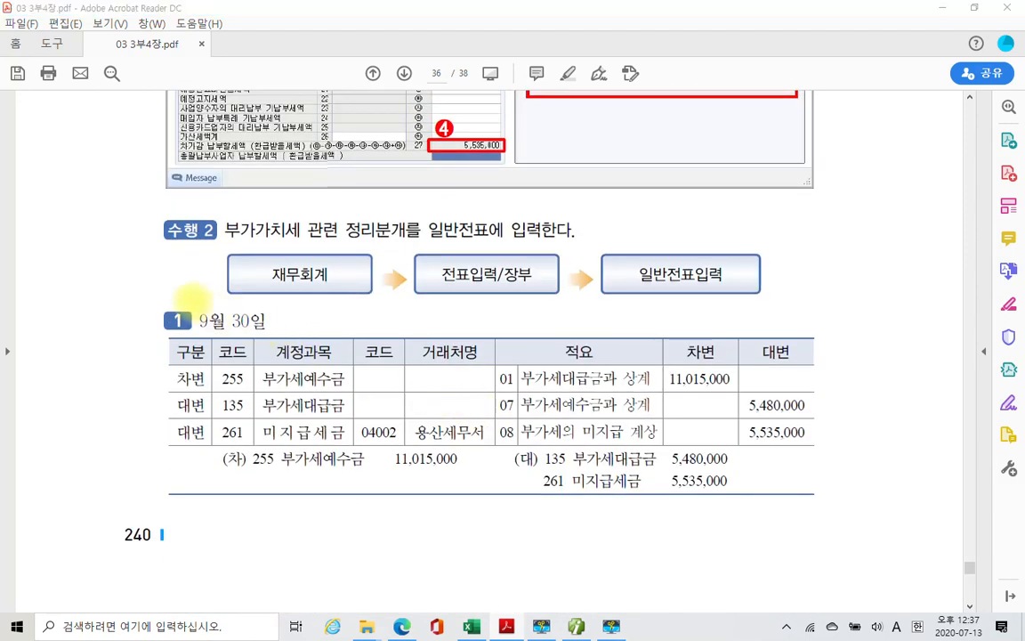
{"action": "mouse_move", "coordinate": [136, 292]}
{"action": "left_mouse_down"}
{"action": "mouse_move", "coordinate": [656, 522]}
{"action": "mouse_move", "coordinate": [876, 513]}
{"action": "left_mouse_up"}
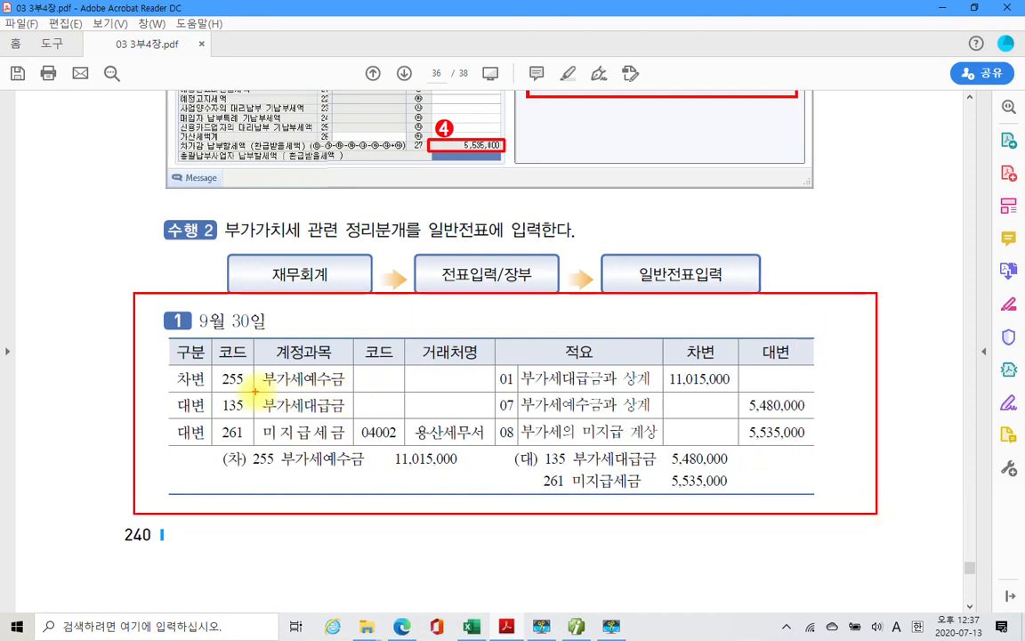
Review the 9월 30일 answer table by underlining its date, account lines and amounts, and clear the marks.
{"action": "left_click_drag", "start_coordinate": [198, 329], "coordinate": [216, 328]}
{"action": "left_click_drag", "start_coordinate": [236, 391], "coordinate": [368, 393]}
{"action": "left_click_drag", "start_coordinate": [648, 390], "coordinate": [730, 384]}
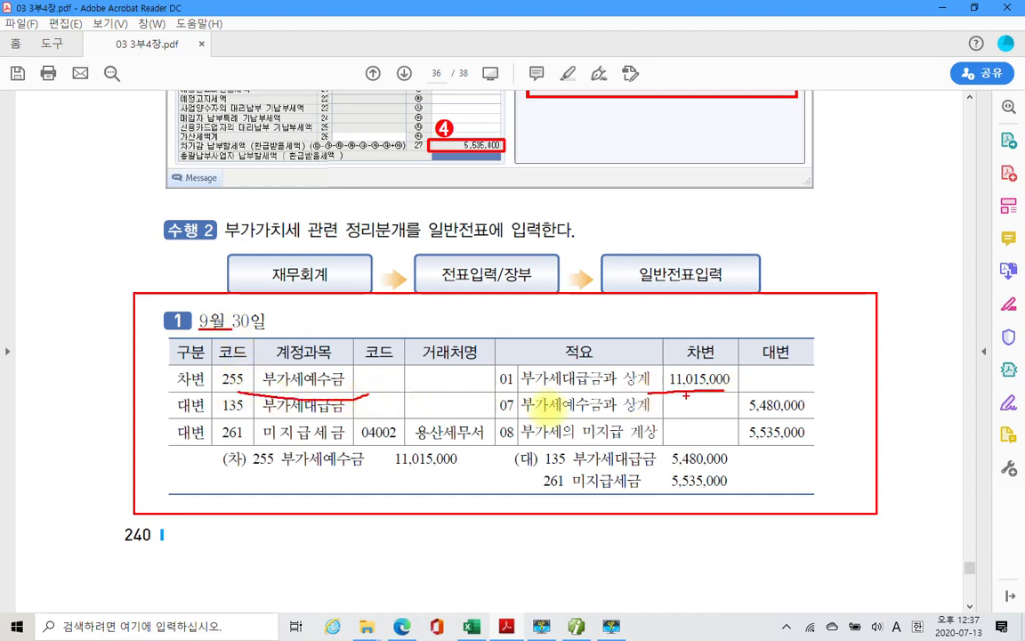
{"action": "left_click_drag", "start_coordinate": [238, 414], "coordinate": [374, 413]}
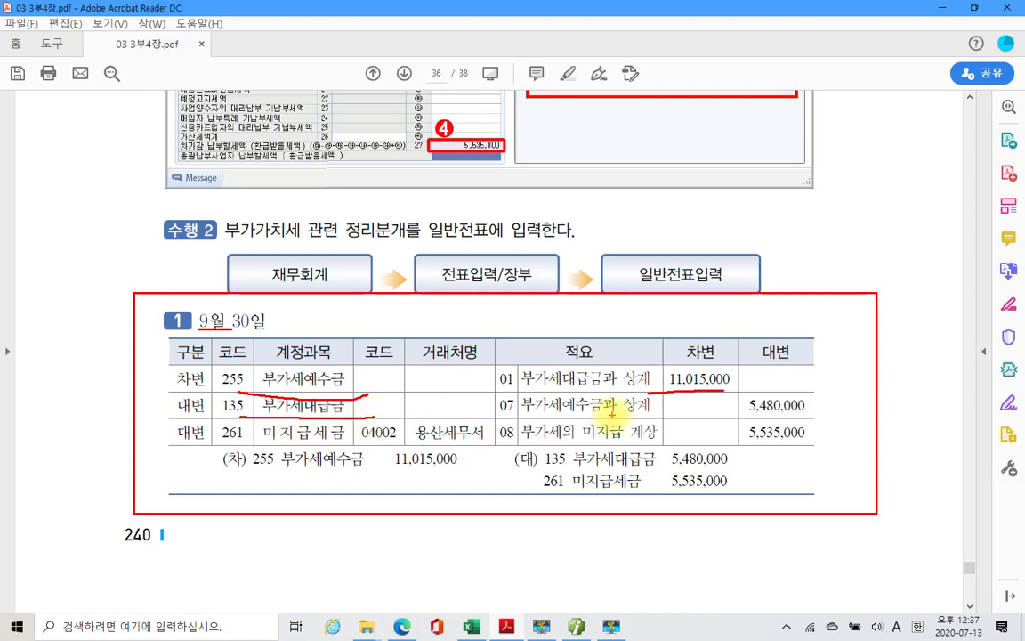
{"action": "left_click_drag", "start_coordinate": [731, 415], "coordinate": [813, 413]}
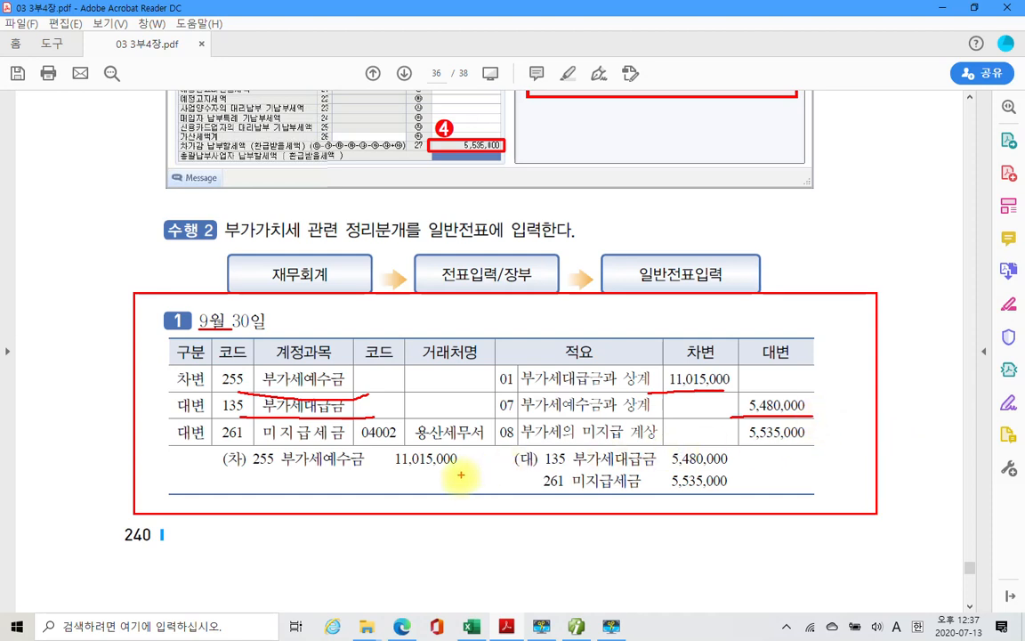
{"action": "left_click_drag", "start_coordinate": [256, 444], "coordinate": [532, 437]}
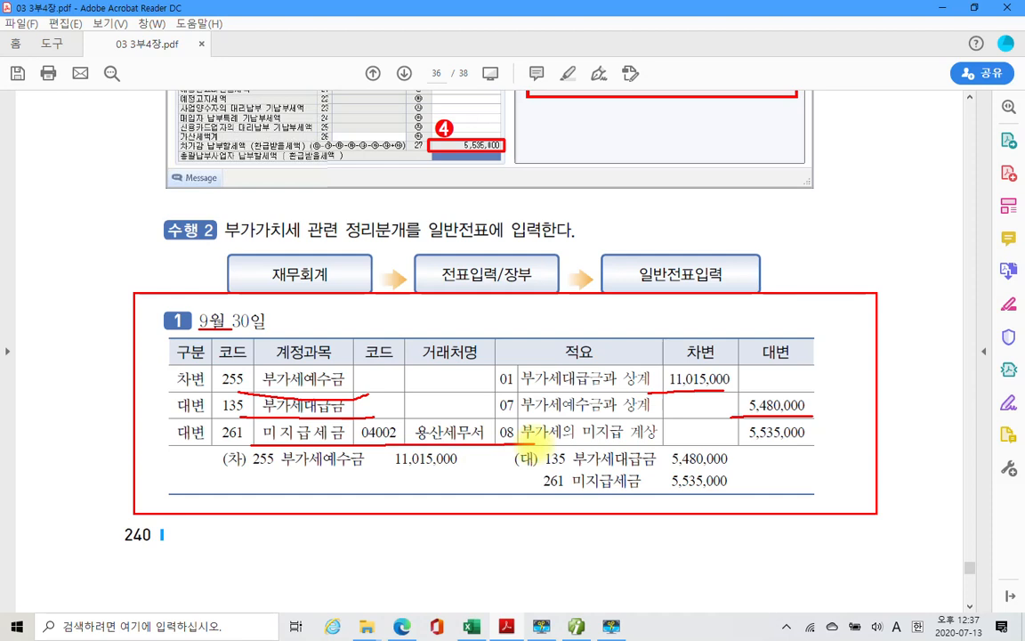
{"action": "left_click_drag", "start_coordinate": [698, 443], "coordinate": [773, 442]}
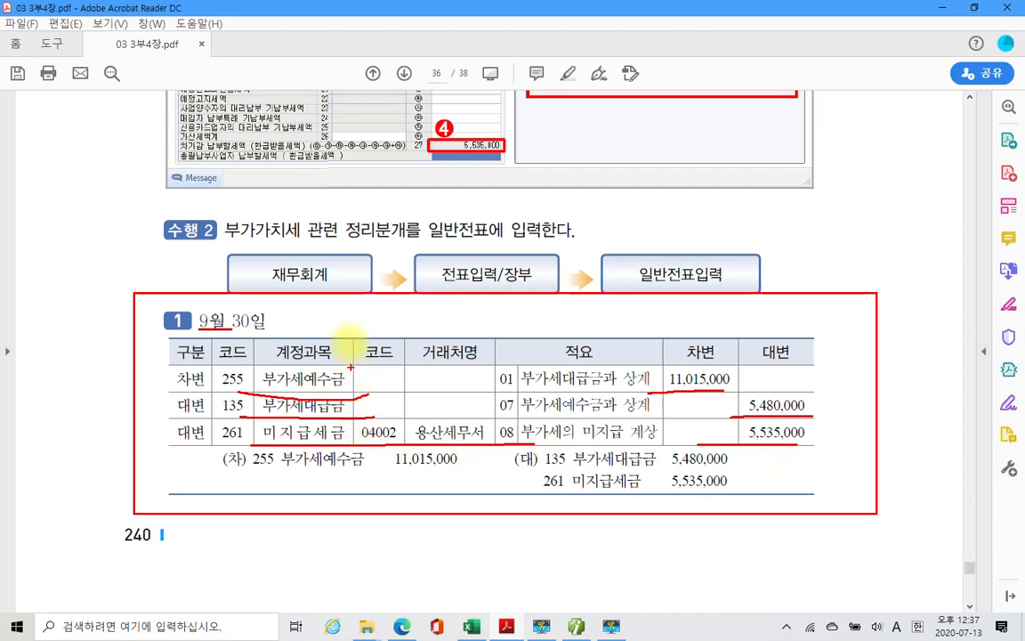
{"action": "left_click_drag", "start_coordinate": [428, 242], "coordinate": [480, 241]}
{"action": "key", "text": "Escape"}
Review the 9월 30일 entry screenshot and the 10월 25일 answer table and entry screenshot on page 241.
{"action": "scroll", "coordinate": [265, 419], "scroll_direction": "down", "scroll_amount": 8}
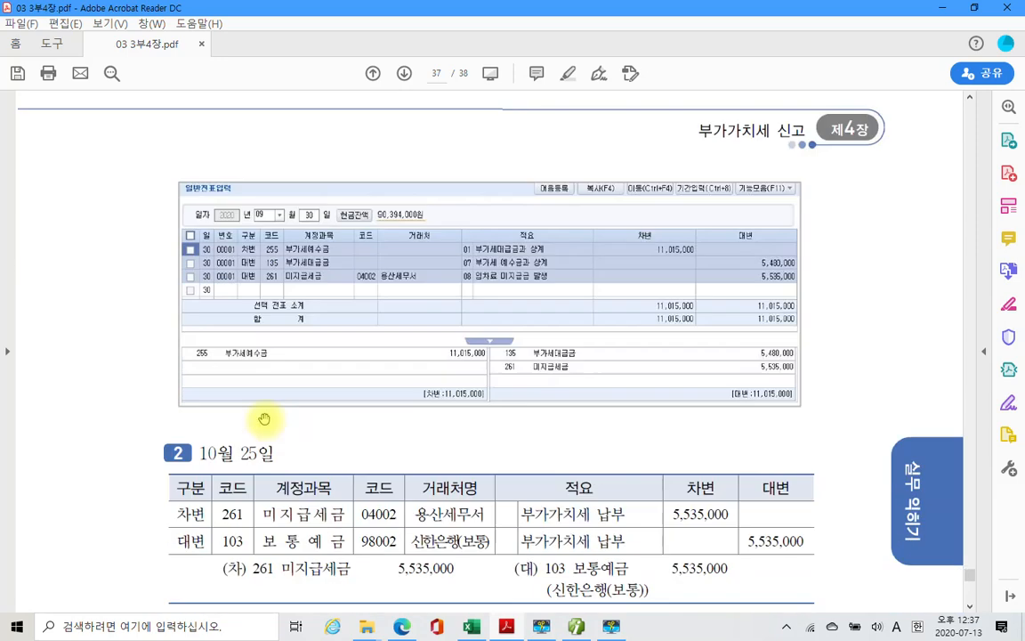
{"action": "scroll", "coordinate": [265, 419], "scroll_direction": "down", "scroll_amount": 5}
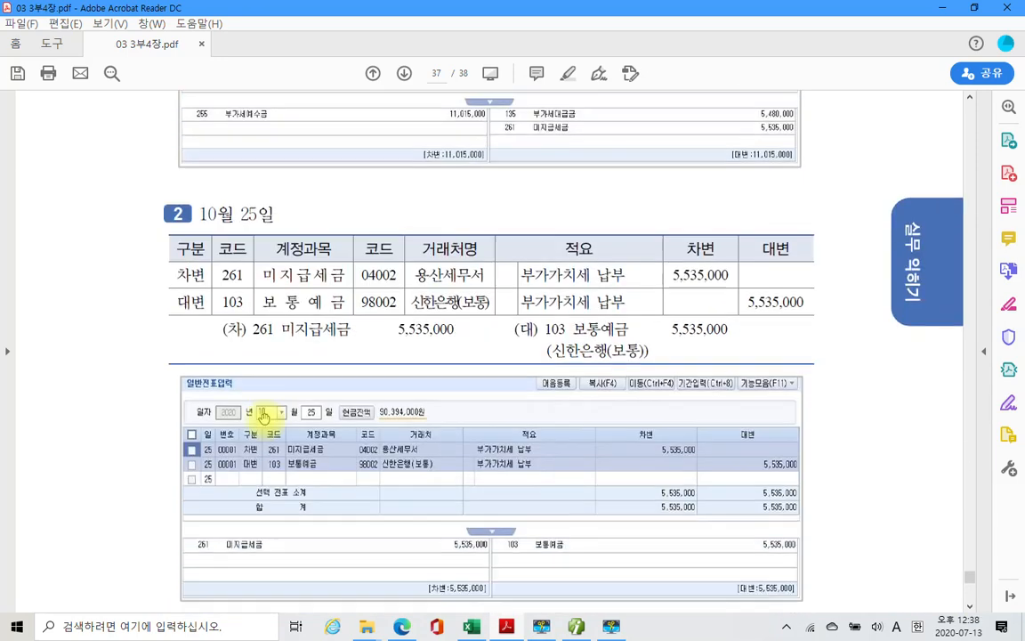
{"action": "scroll", "coordinate": [197, 456], "scroll_direction": "down", "scroll_amount": 2}
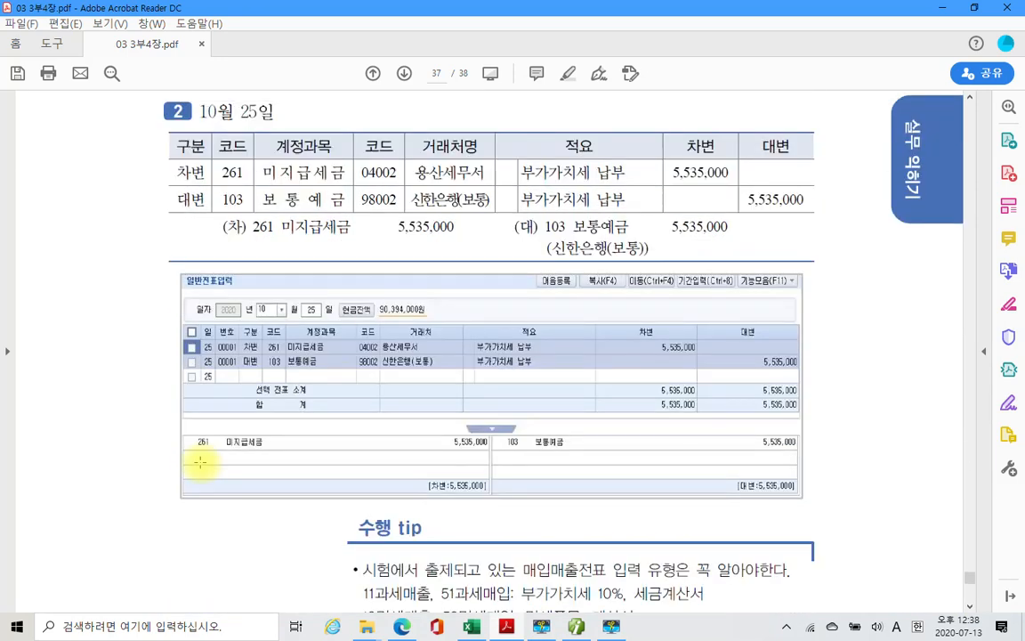
{"action": "scroll", "coordinate": [200, 461], "scroll_direction": "up", "scroll_amount": 2}
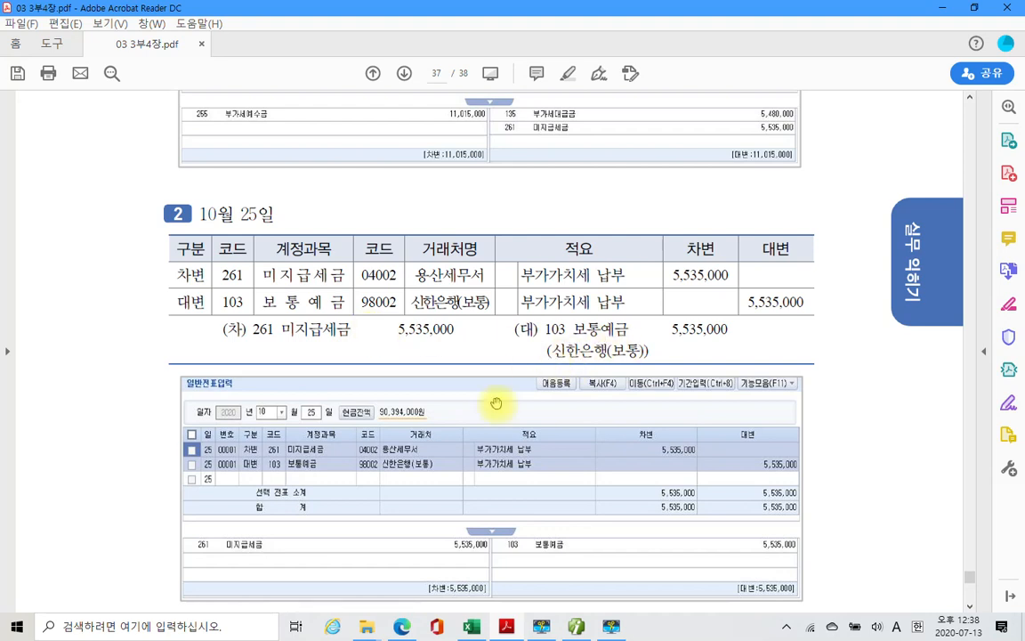
In 수행 tip, highlight 부가가치세 10%, 세금계산서 for types 11 and 51, and 면세품목, 계산서 for types 13 and 53.
{"action": "scroll", "coordinate": [464, 434], "scroll_direction": "down", "scroll_amount": 8}
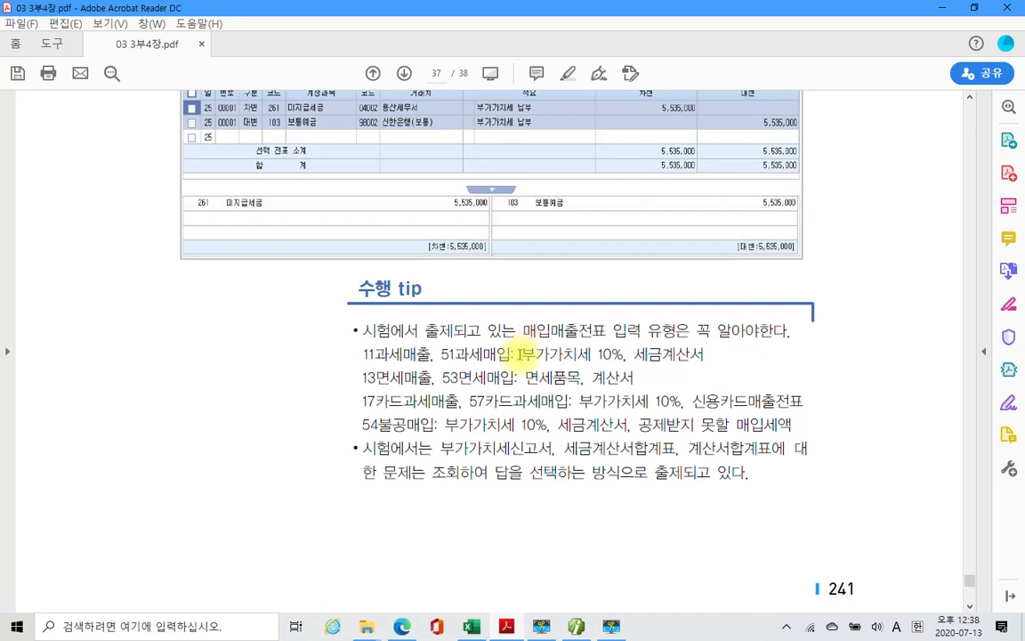
{"action": "left_click_drag", "start_coordinate": [519, 354], "coordinate": [703, 354]}
{"action": "right_click", "coordinate": [702, 356]}
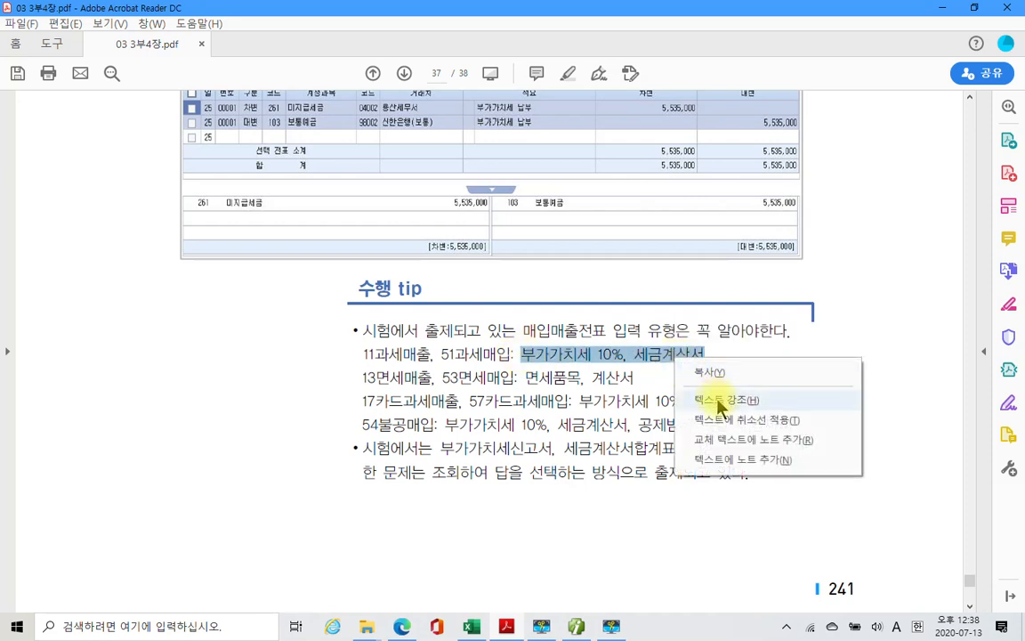
{"action": "left_click", "coordinate": [729, 392]}
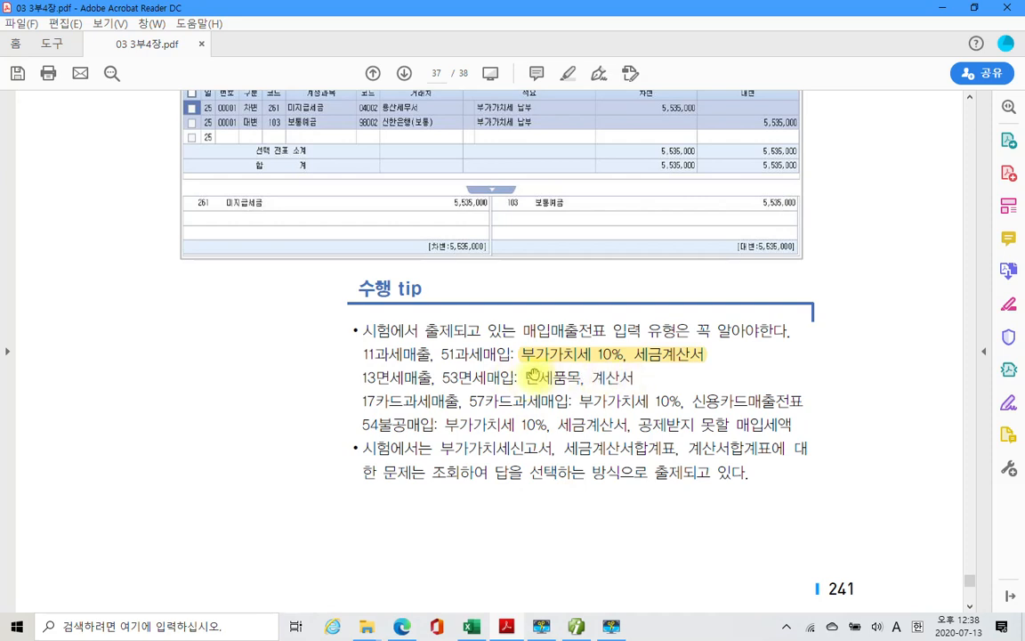
{"action": "left_click_drag", "start_coordinate": [525, 378], "coordinate": [609, 378]}
{"action": "right_click", "coordinate": [609, 379]}
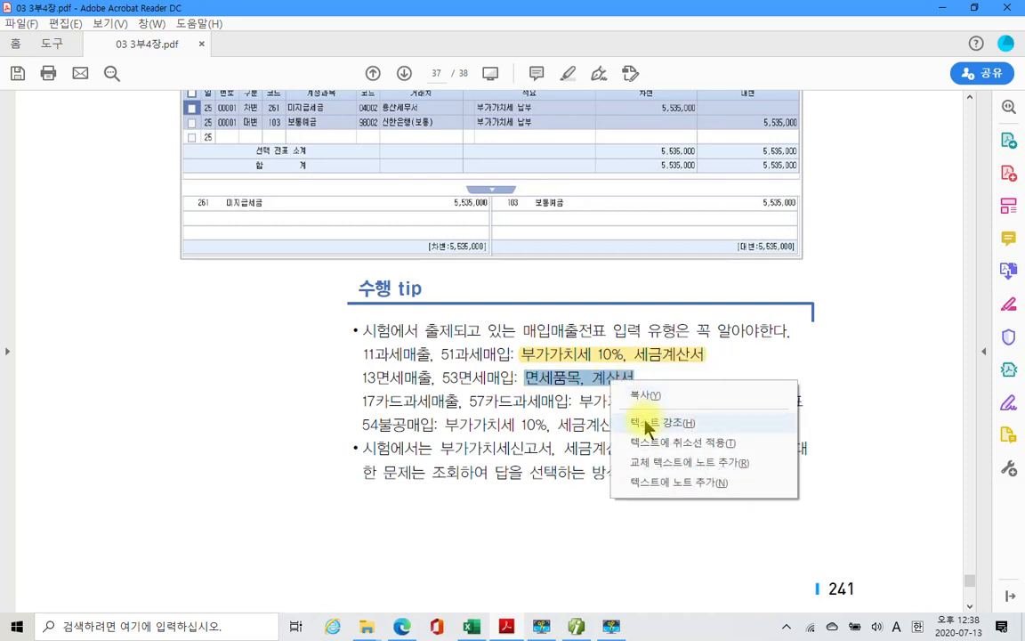
{"action": "left_click", "coordinate": [650, 419]}
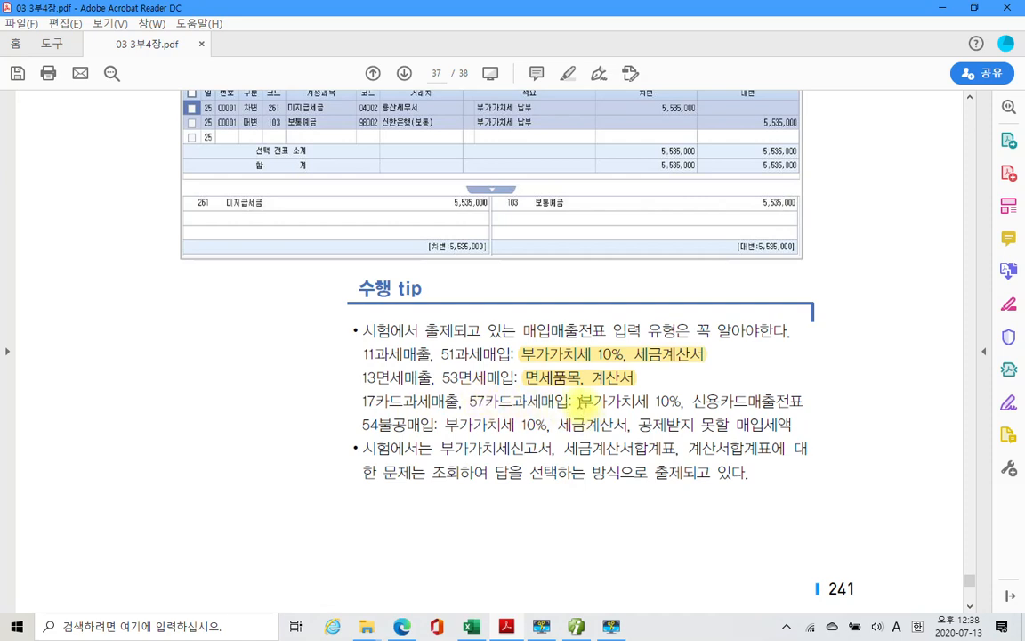
Highlight 부가가치세 10%, 신용카드매출전표 for types 17 and 57, and the full description of 54불공매입.
{"action": "left_click_drag", "start_coordinate": [578, 402], "coordinate": [718, 402]}
{"action": "right_click", "coordinate": [752, 393]}
{"action": "left_click", "coordinate": [767, 438]}
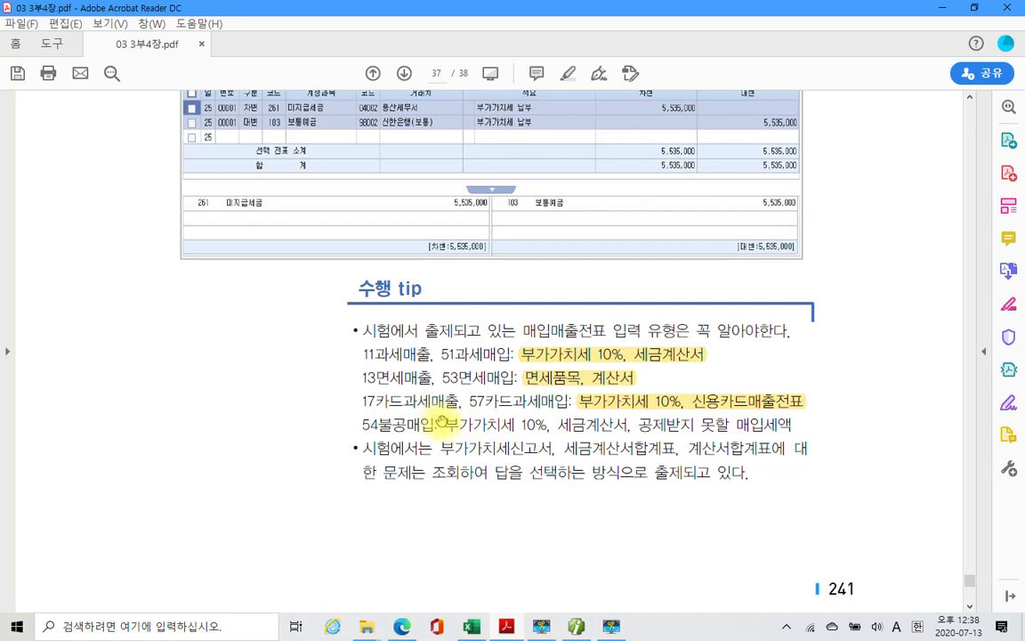
{"action": "left_click_drag", "start_coordinate": [445, 424], "coordinate": [593, 429]}
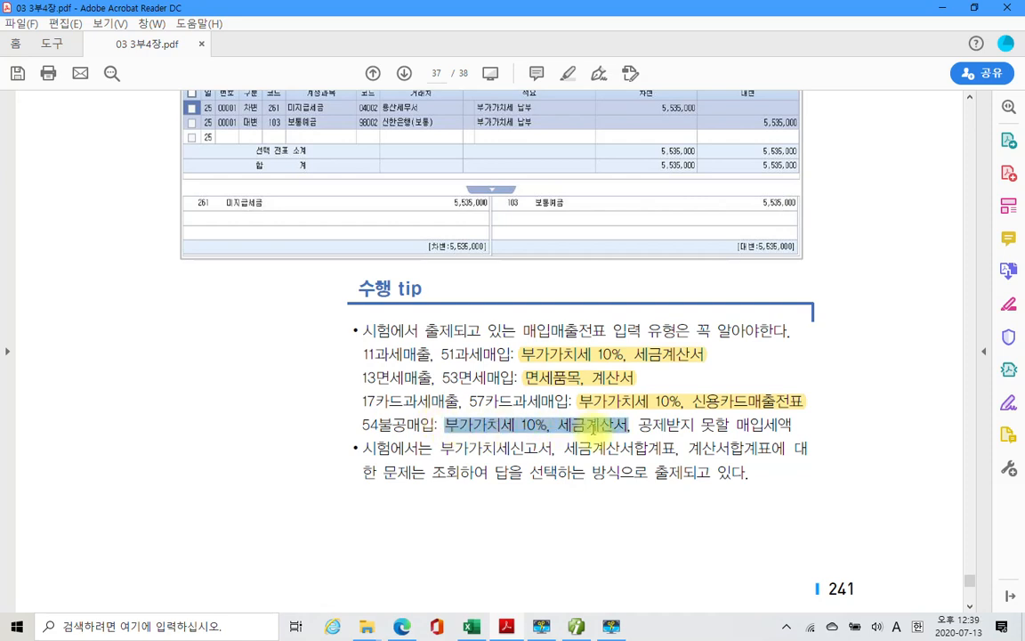
{"action": "left_click_drag", "start_coordinate": [594, 429], "coordinate": [767, 433]}
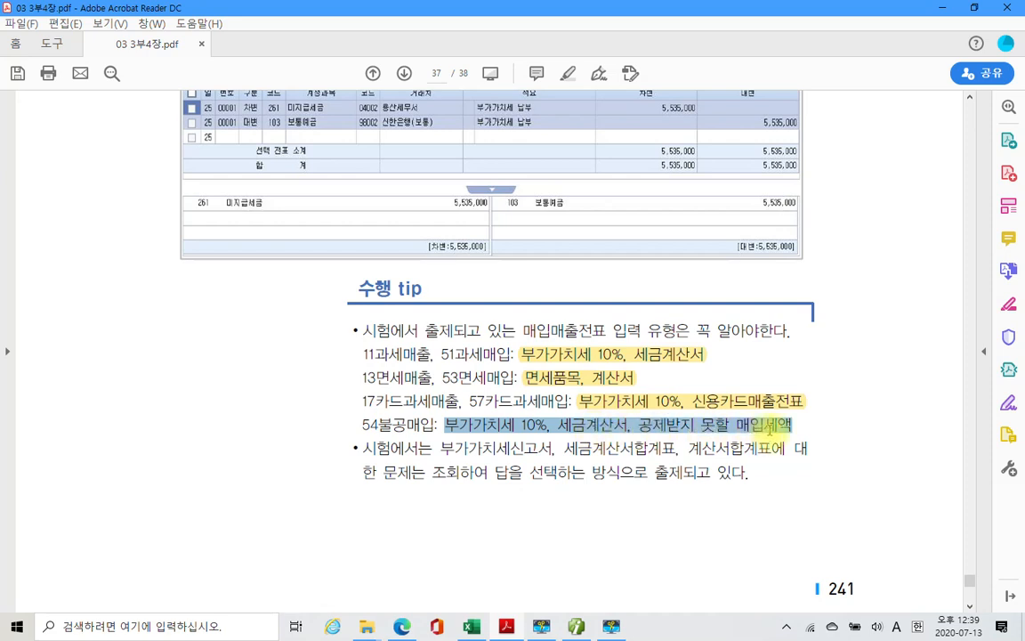
{"action": "right_click", "coordinate": [767, 433]}
{"action": "left_click", "coordinate": [836, 465]}
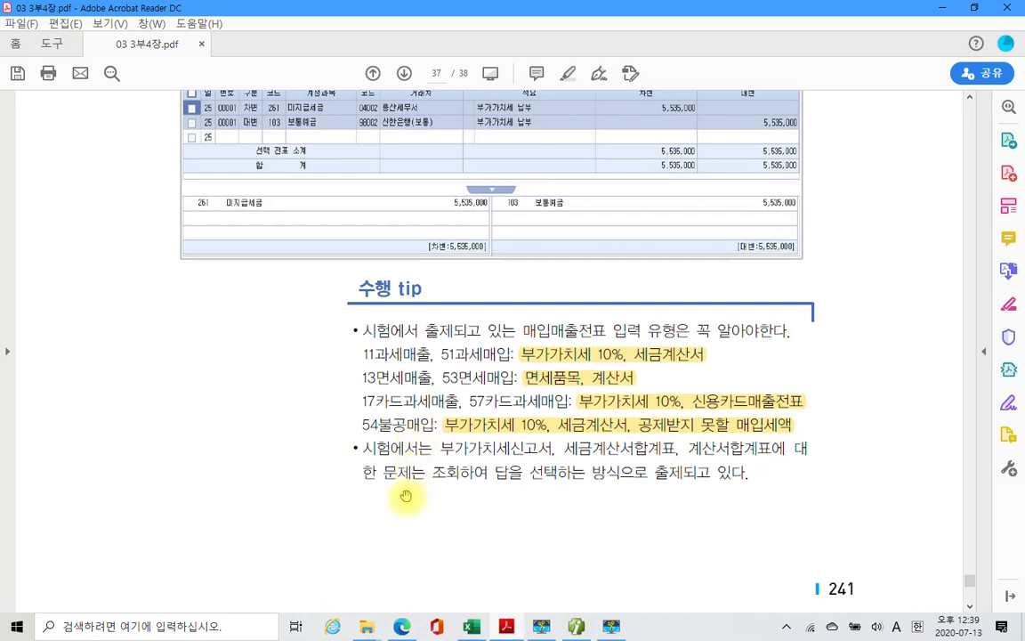
Highlight 조회하여 답을 선택하는 방식으로 출제되고 있다 in the final 수행 tip bullet.
{"action": "scroll", "coordinate": [405, 495], "scroll_direction": "down", "scroll_amount": 2}
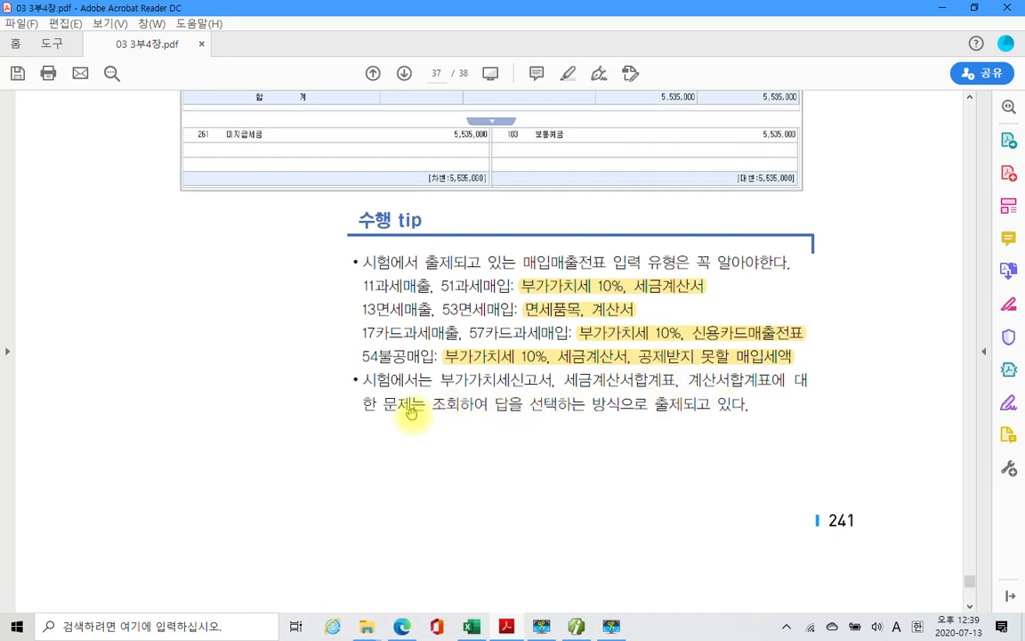
{"action": "left_click_drag", "start_coordinate": [433, 408], "coordinate": [739, 414]}
{"action": "right_click", "coordinate": [739, 414]}
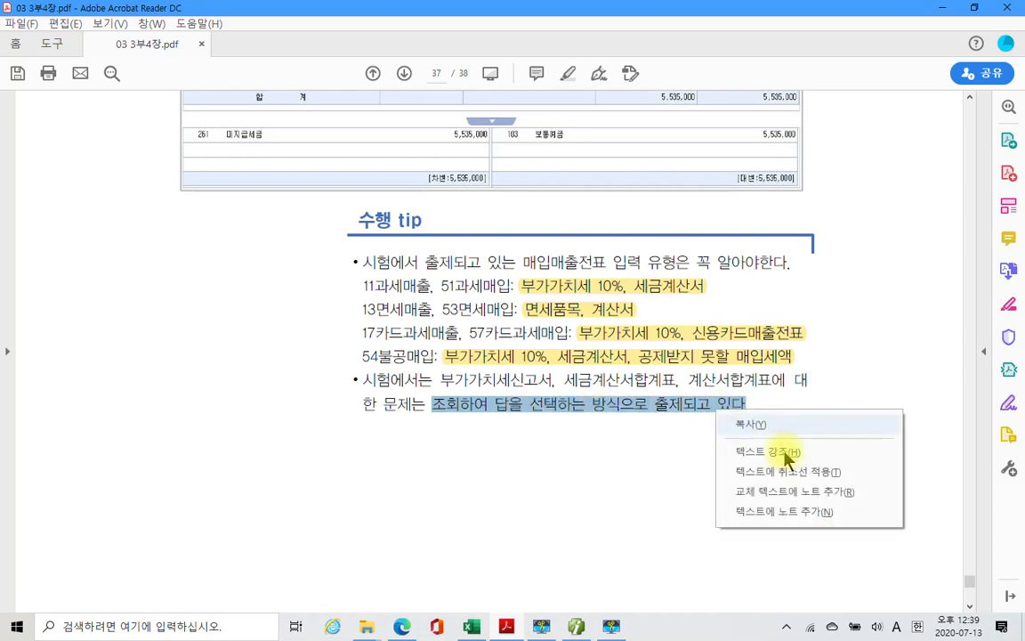
{"action": "left_click", "coordinate": [781, 452]}
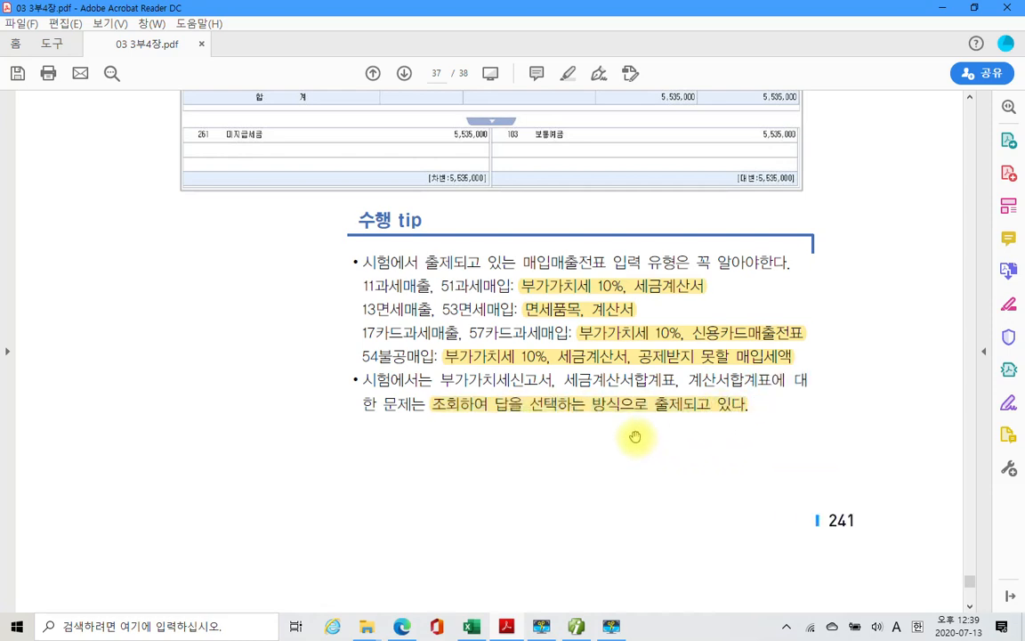
Go through to the end of 03 3부4장.pdf and close it without saving the changes.
{"action": "scroll", "coordinate": [634, 436], "scroll_direction": "down", "scroll_amount": 10}
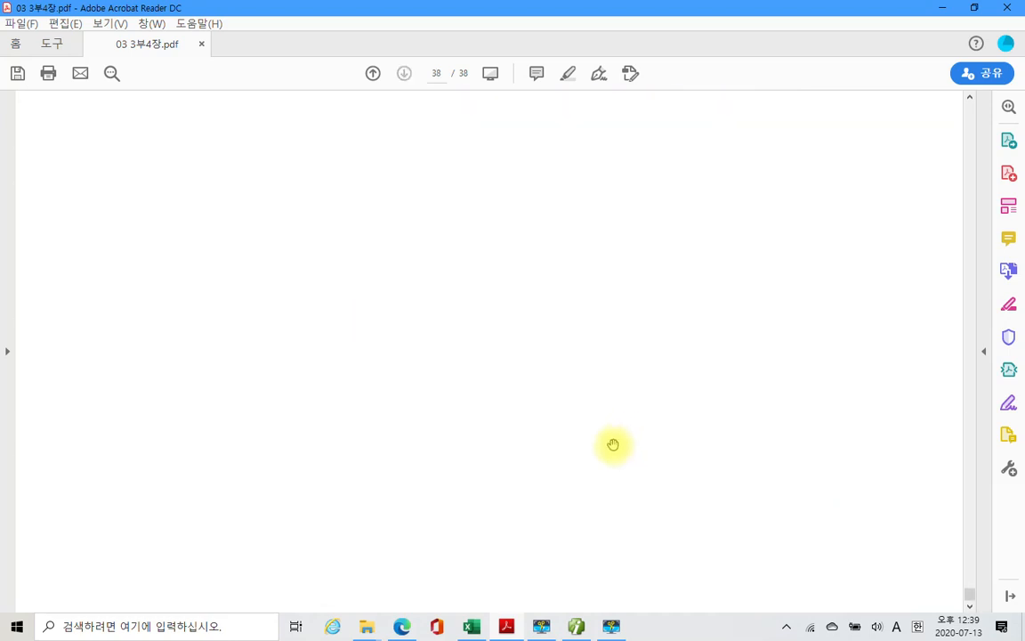
{"action": "left_click", "coordinate": [1008, 8]}
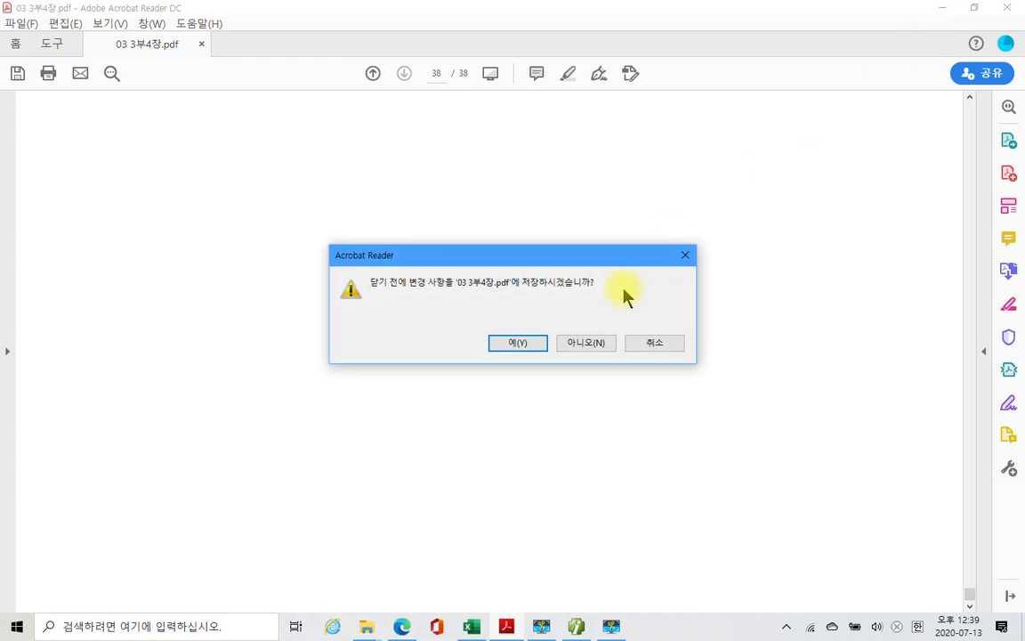
{"action": "left_click", "coordinate": [587, 343]}
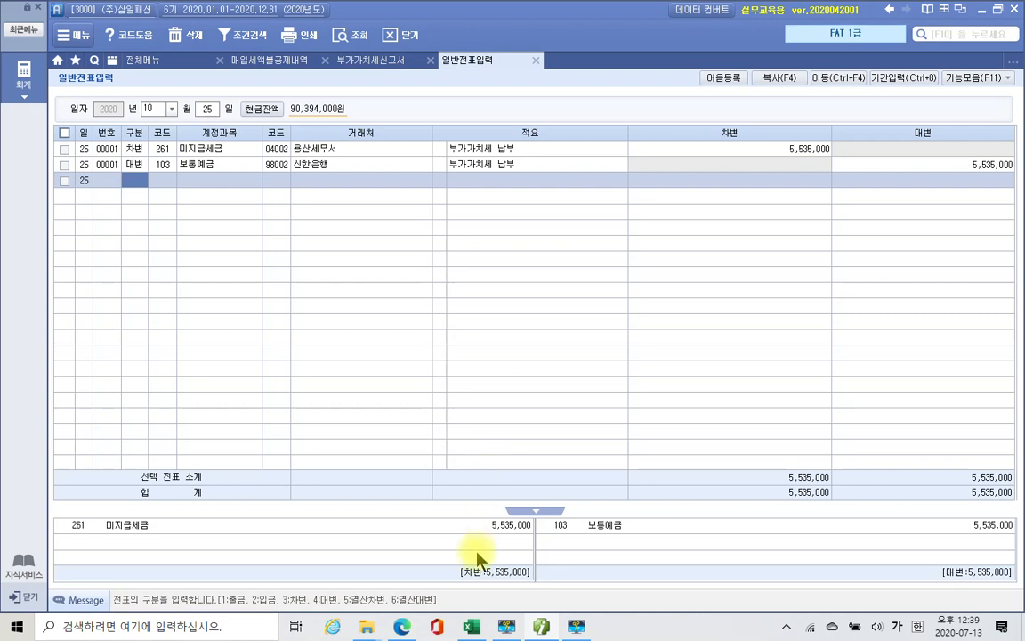
Open 03 3부5장.pdf from the 2020 FAT 1급(1쇄) folder in File Explorer and collapse the PDF tools pane.
{"action": "left_click", "coordinate": [371, 629]}
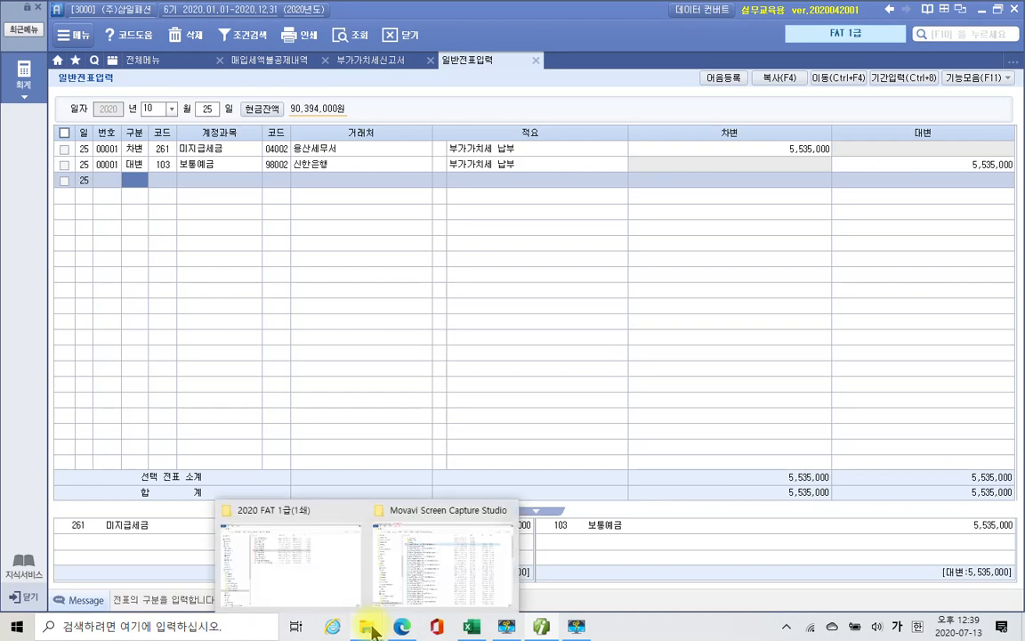
{"action": "left_click", "coordinate": [424, 592]}
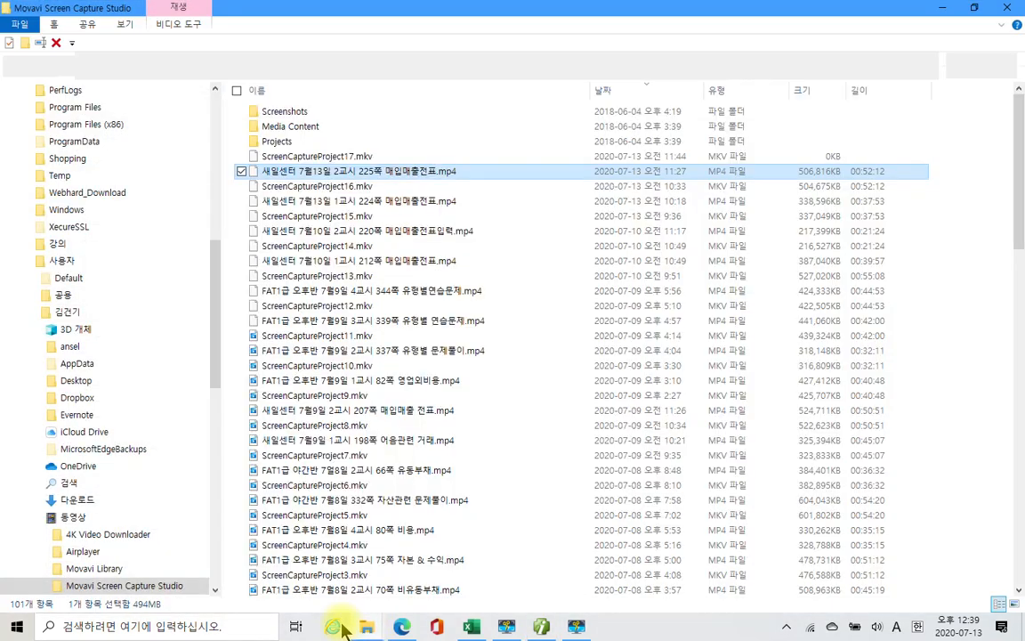
{"action": "mouse_move", "coordinate": [338, 620]}
{"action": "left_click", "coordinate": [333, 550]}
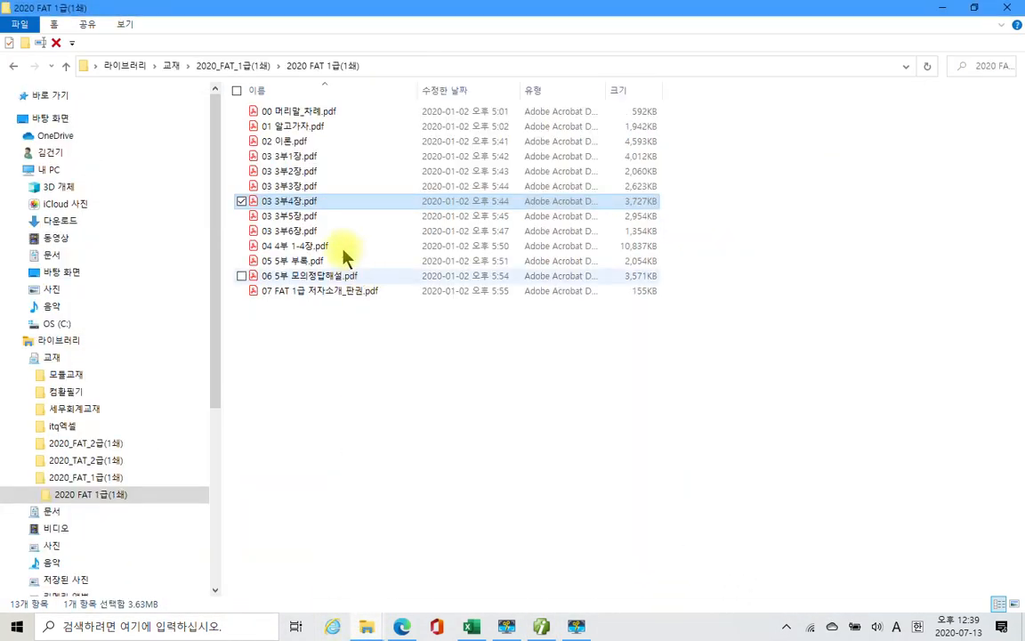
{"action": "left_click", "coordinate": [309, 218]}
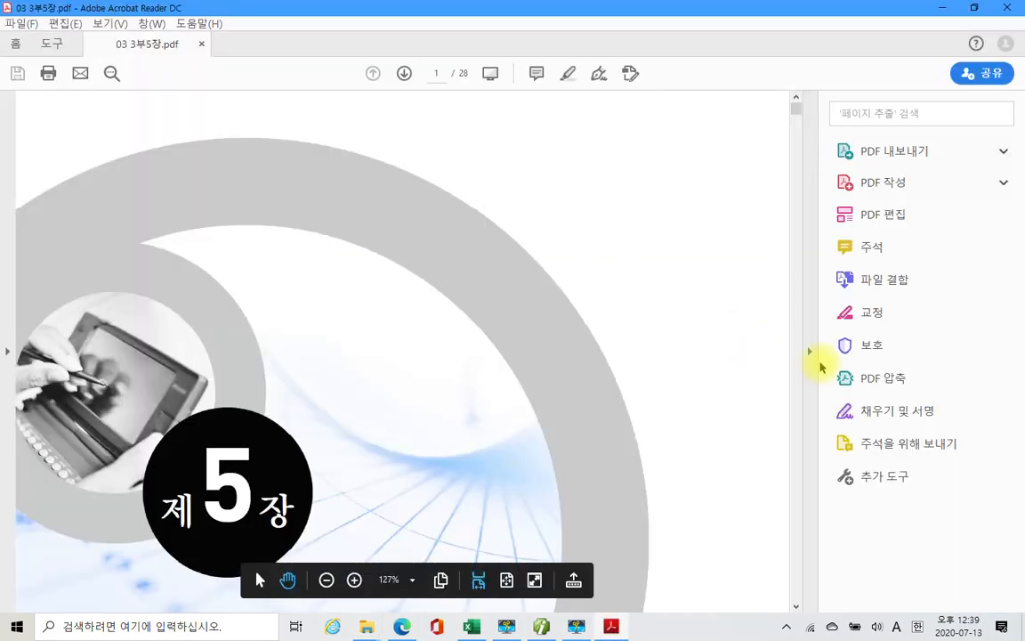
{"action": "left_click", "coordinate": [812, 353]}
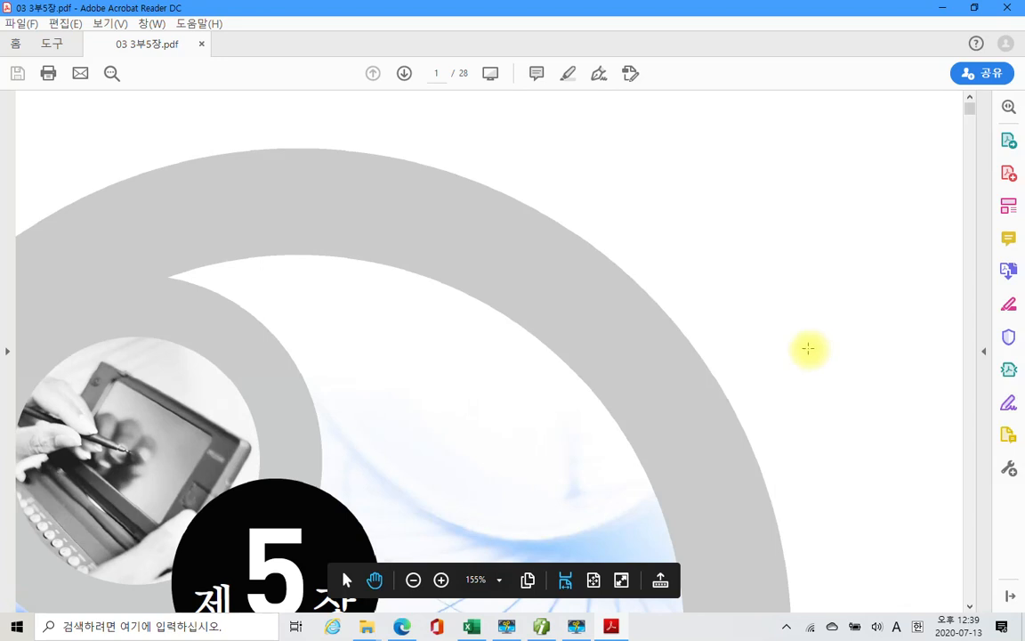
Find the SmartA 결산순서 diagram on page 3 and mark its 결산정리 사항체크 stage with a box and a check mark.
{"action": "scroll", "coordinate": [681, 334], "scroll_direction": "down", "scroll_amount": 6}
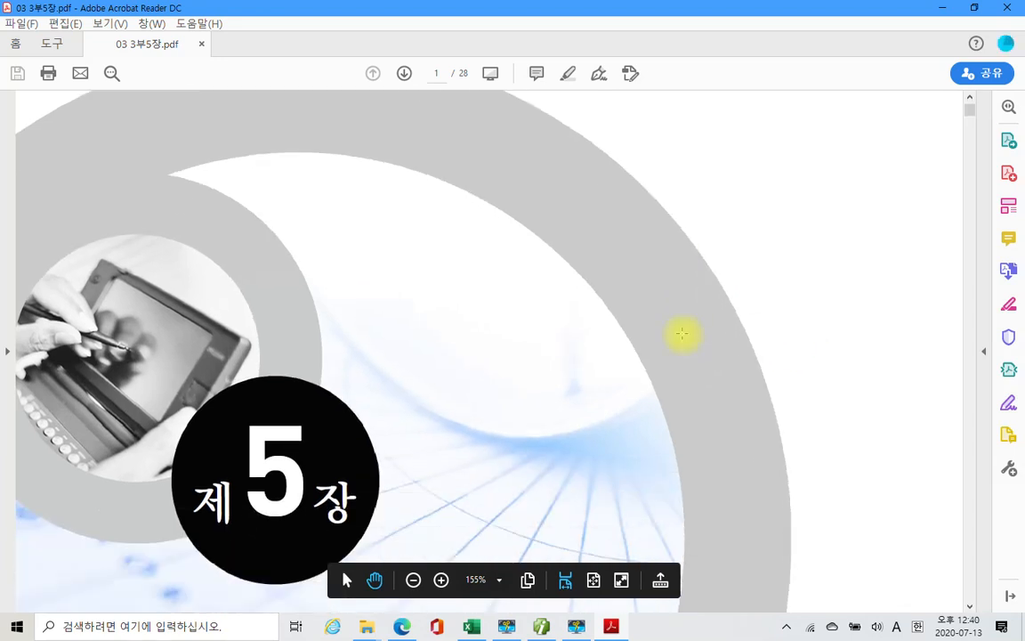
{"action": "scroll", "coordinate": [681, 334], "scroll_direction": "down", "scroll_amount": 2}
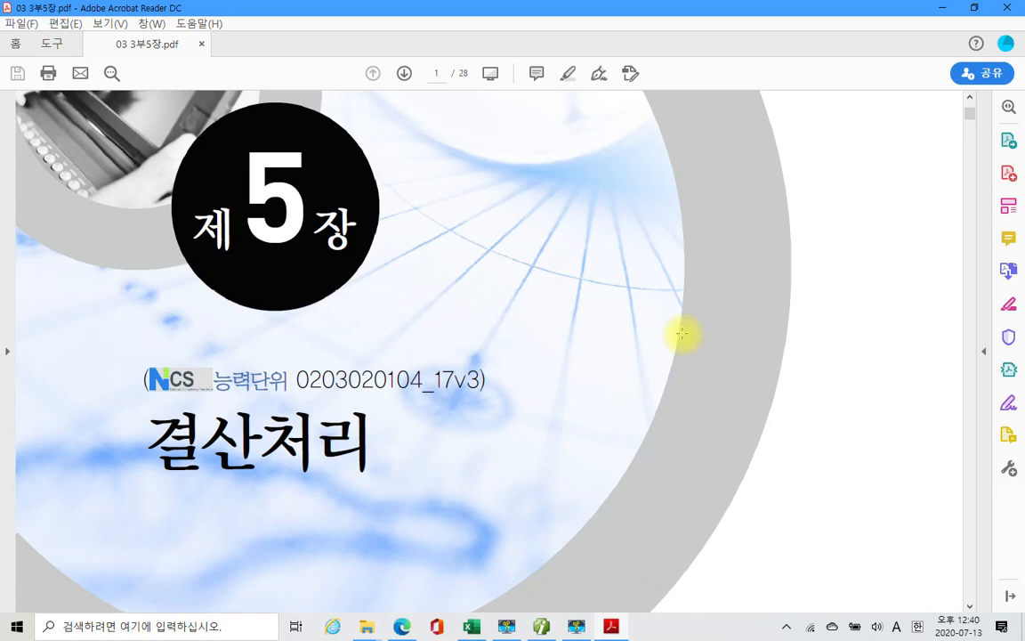
{"action": "scroll", "coordinate": [713, 280], "scroll_direction": "down", "scroll_amount": 10}
{"action": "scroll", "coordinate": [702, 418], "scroll_direction": "down", "scroll_amount": 18}
{"action": "scroll", "coordinate": [693, 425], "scroll_direction": "down", "scroll_amount": 6}
{"action": "scroll", "coordinate": [692, 426], "scroll_direction": "up", "scroll_amount": 1}
{"action": "scroll", "coordinate": [691, 427], "scroll_direction": "down", "scroll_amount": 14}
{"action": "scroll", "coordinate": [690, 428], "scroll_direction": "down", "scroll_amount": 10}
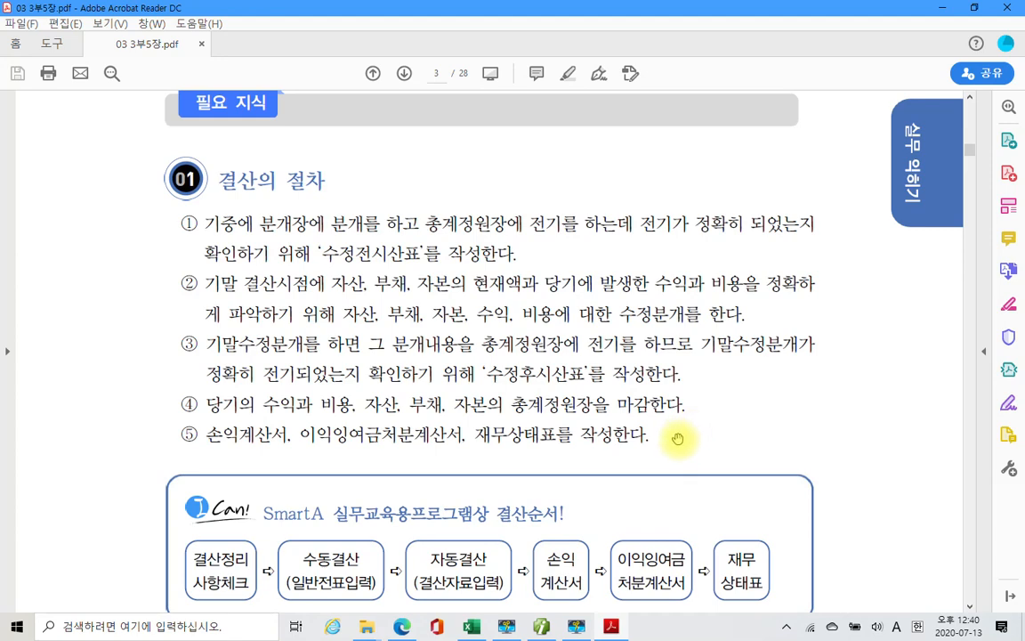
{"action": "scroll", "coordinate": [677, 438], "scroll_direction": "down", "scroll_amount": 4}
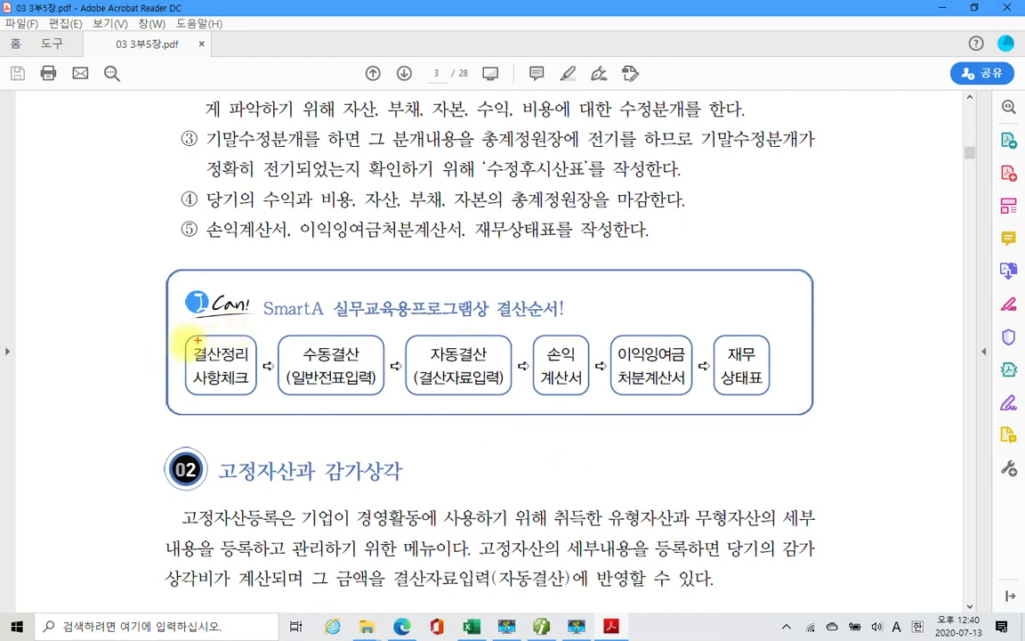
{"action": "mouse_move", "coordinate": [172, 324]}
{"action": "left_mouse_down"}
{"action": "mouse_move", "coordinate": [208, 404]}
{"action": "mouse_move", "coordinate": [260, 415]}
{"action": "left_mouse_up"}
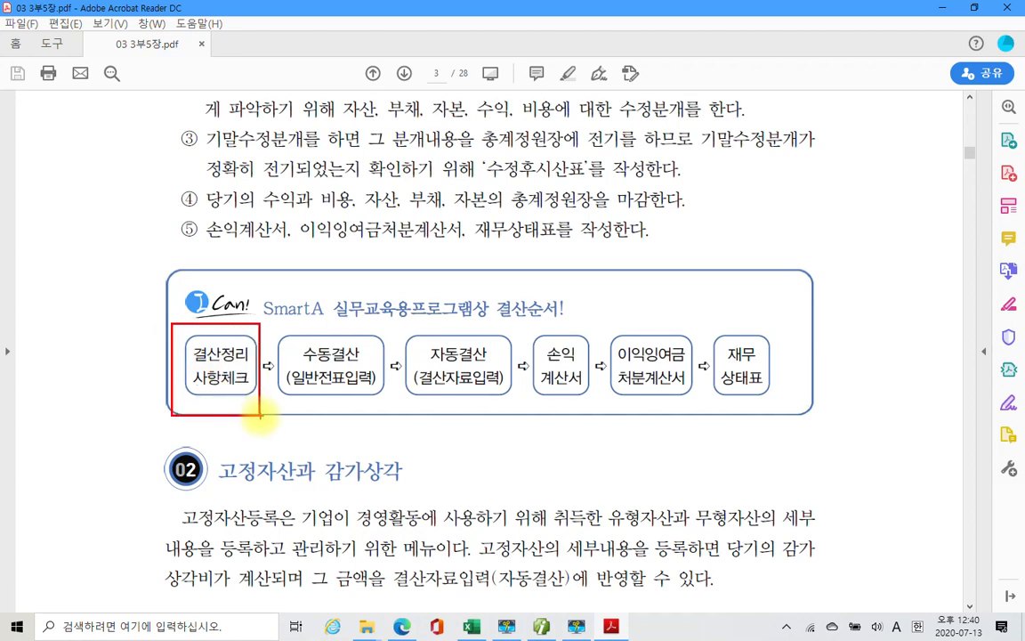
{"action": "mouse_move", "coordinate": [129, 342]}
{"action": "left_mouse_down"}
{"action": "mouse_move", "coordinate": [143, 365]}
{"action": "mouse_move", "coordinate": [161, 351]}
{"action": "left_mouse_up"}
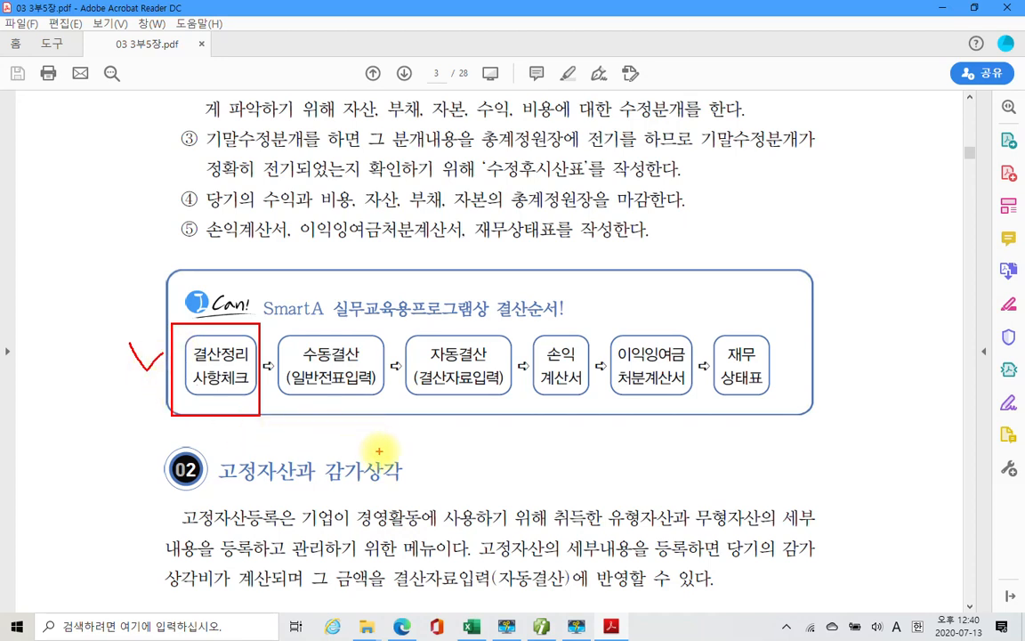
Number the 수동결산 stage 1 and the 자동결산 stage 2 in the 결산순서 diagram, and underline 결산자료입력.
{"action": "mouse_move", "coordinate": [321, 343]}
{"action": "left_mouse_down"}
{"action": "mouse_move", "coordinate": [349, 318]}
{"action": "mouse_move", "coordinate": [359, 345]}
{"action": "left_mouse_up"}
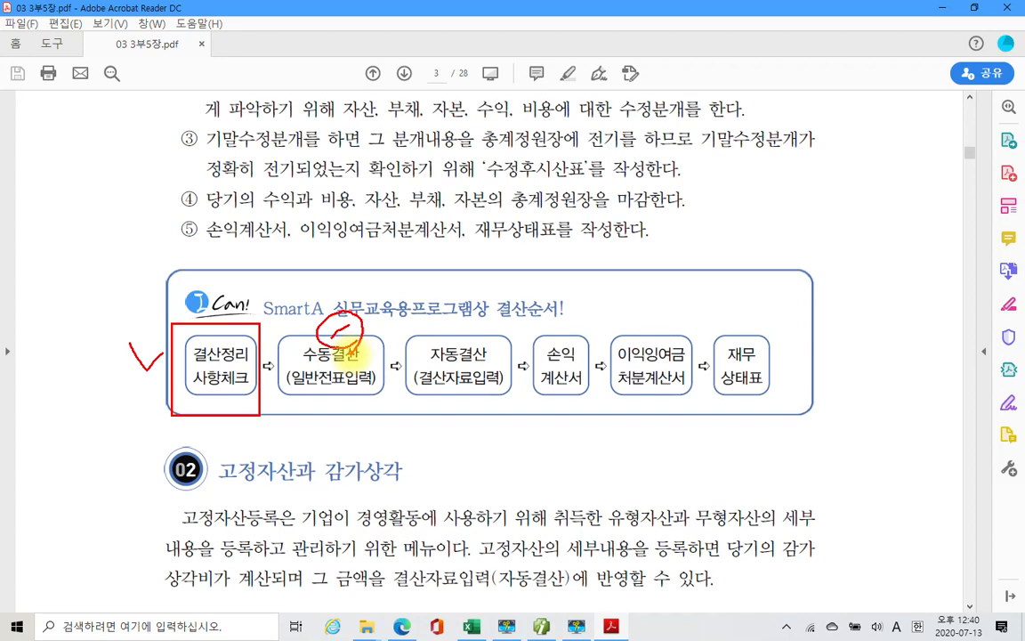
{"action": "mouse_move", "coordinate": [447, 316]}
{"action": "left_mouse_down"}
{"action": "mouse_move", "coordinate": [486, 330]}
{"action": "mouse_move", "coordinate": [476, 331]}
{"action": "left_mouse_up"}
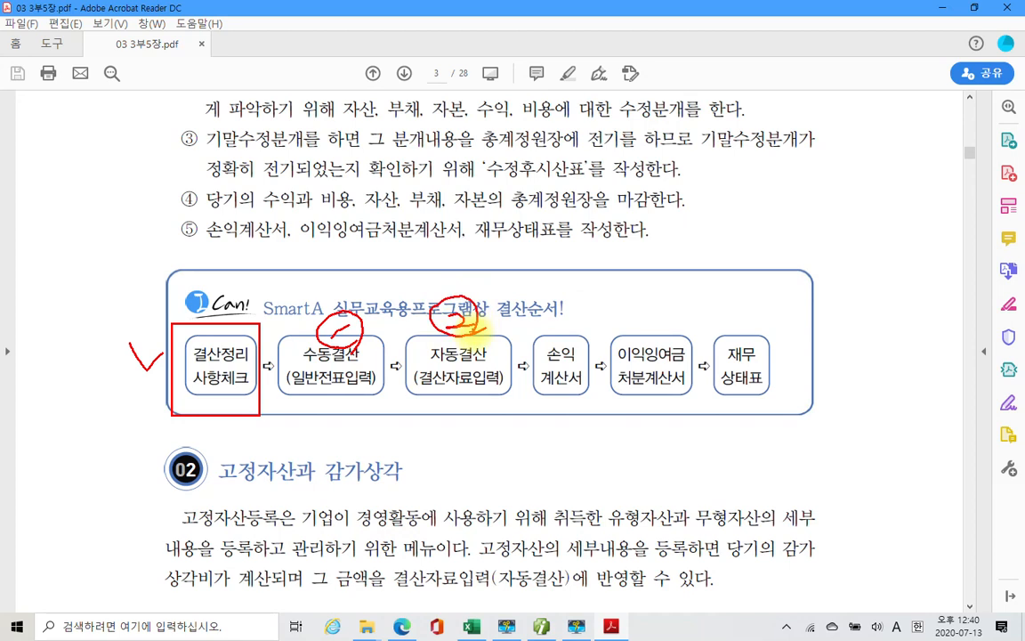
{"action": "left_click_drag", "start_coordinate": [414, 384], "coordinate": [505, 392]}
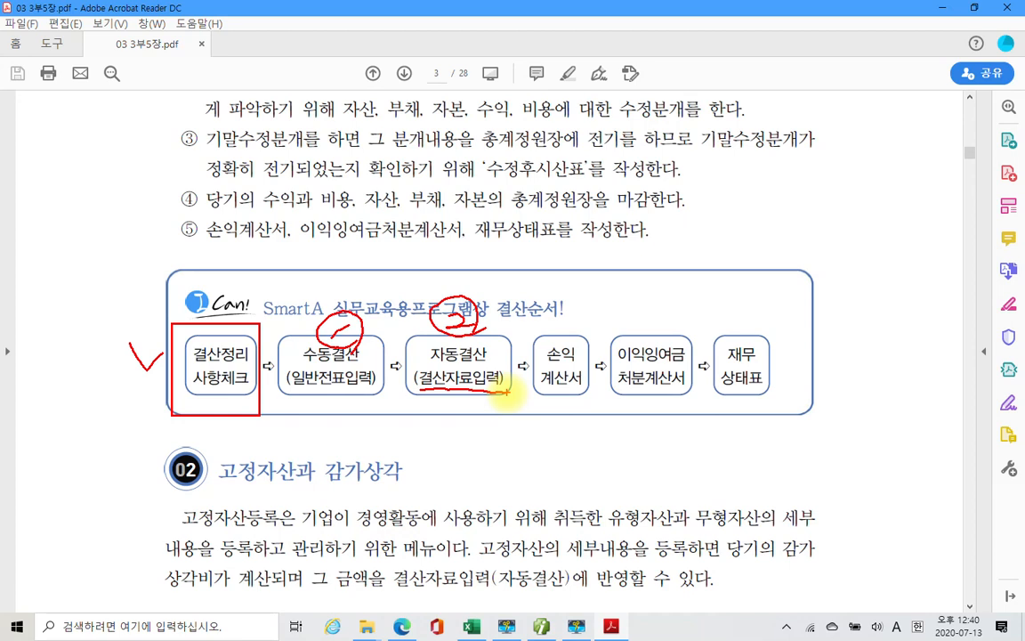
Mark 손익계산서 and 재무상태표 with check marks and circle 이익잉여금처분계산서 in the diagram, then clear the screen markings.
{"action": "mouse_move", "coordinate": [578, 317]}
{"action": "left_mouse_down"}
{"action": "mouse_move", "coordinate": [593, 313]}
{"action": "mouse_move", "coordinate": [659, 391]}
{"action": "left_mouse_up"}
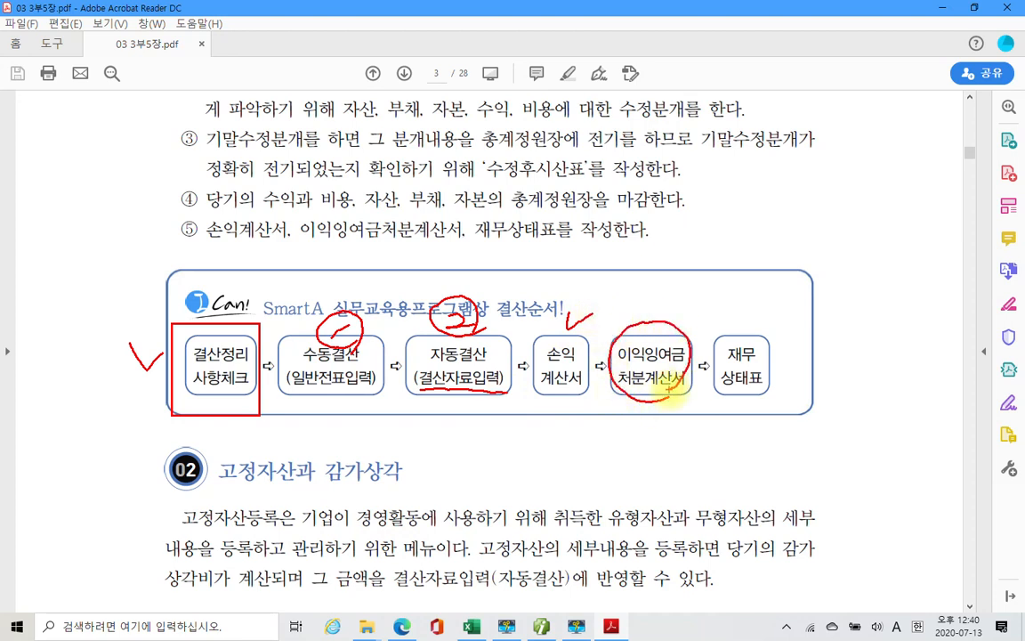
{"action": "left_click_drag", "start_coordinate": [737, 315], "coordinate": [758, 318]}
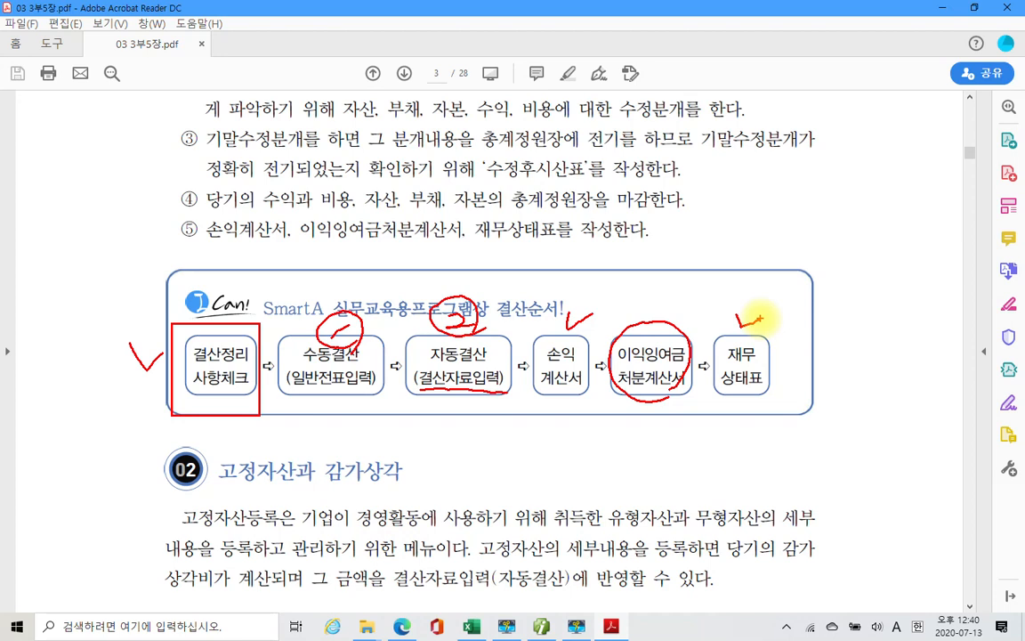
{"action": "mouse_move", "coordinate": [649, 403]}
{"action": "left_mouse_down"}
{"action": "mouse_move", "coordinate": [642, 324]}
{"action": "mouse_move", "coordinate": [681, 395]}
{"action": "mouse_move", "coordinate": [669, 400]}
{"action": "left_mouse_up"}
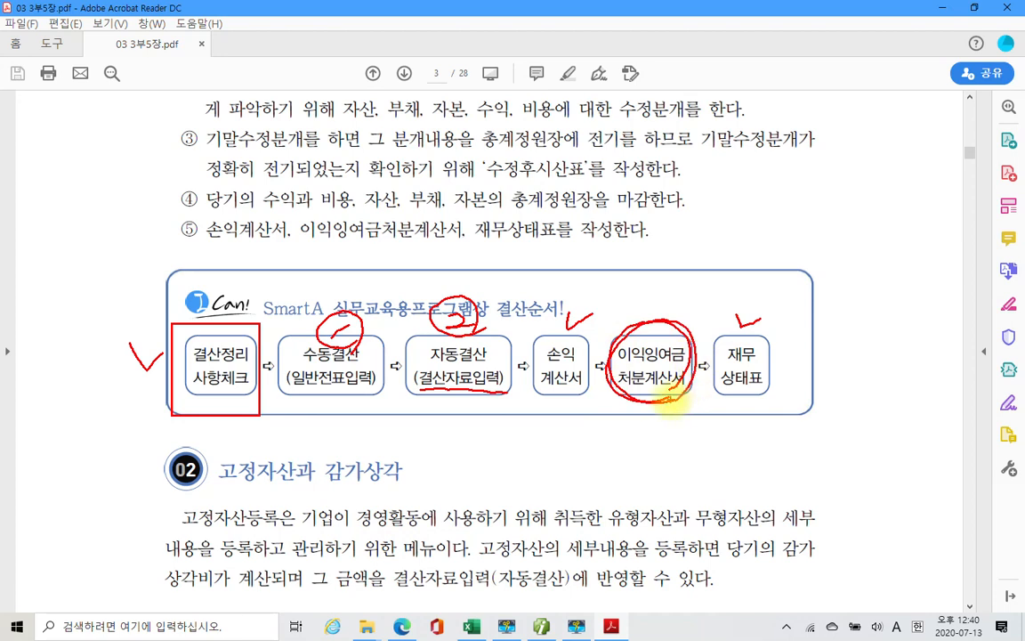
{"action": "left_click_drag", "start_coordinate": [658, 306], "coordinate": [685, 310]}
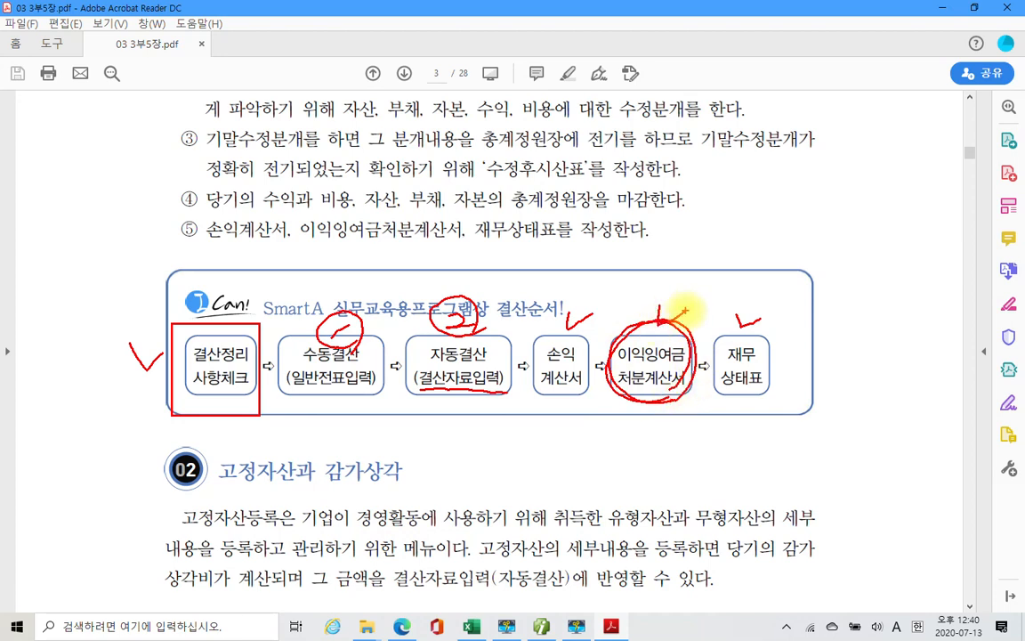
{"action": "mouse_move", "coordinate": [660, 400]}
{"action": "left_mouse_down"}
{"action": "mouse_move", "coordinate": [686, 424]}
{"action": "mouse_move", "coordinate": [728, 412]}
{"action": "mouse_move", "coordinate": [751, 390]}
{"action": "left_mouse_up"}
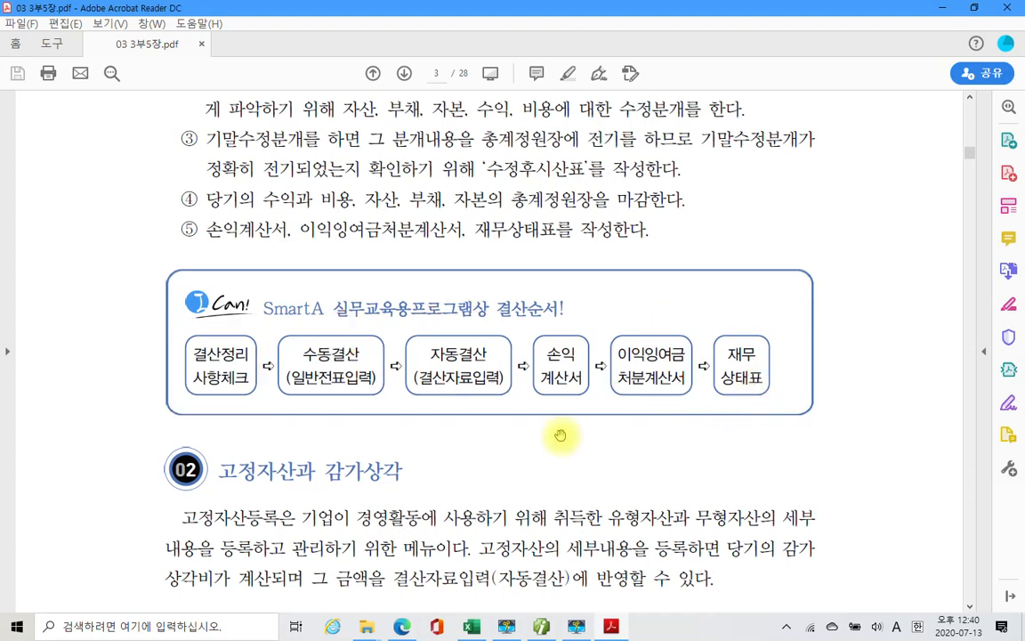
Switch to SmartA and open the 재무상태표 statement.
{"action": "left_click", "coordinate": [541, 626]}
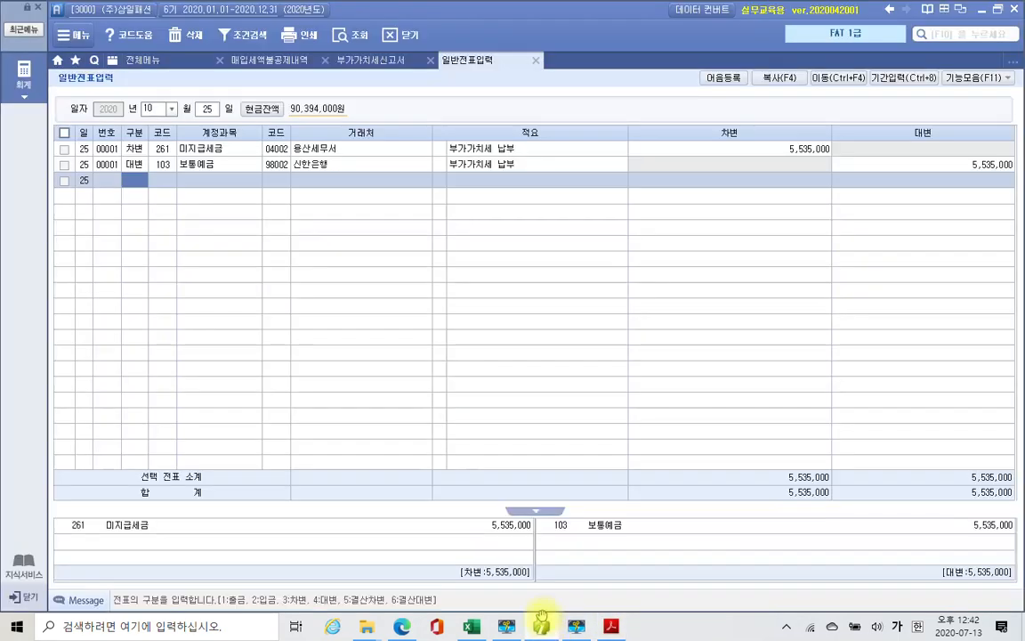
{"action": "left_click", "coordinate": [147, 61]}
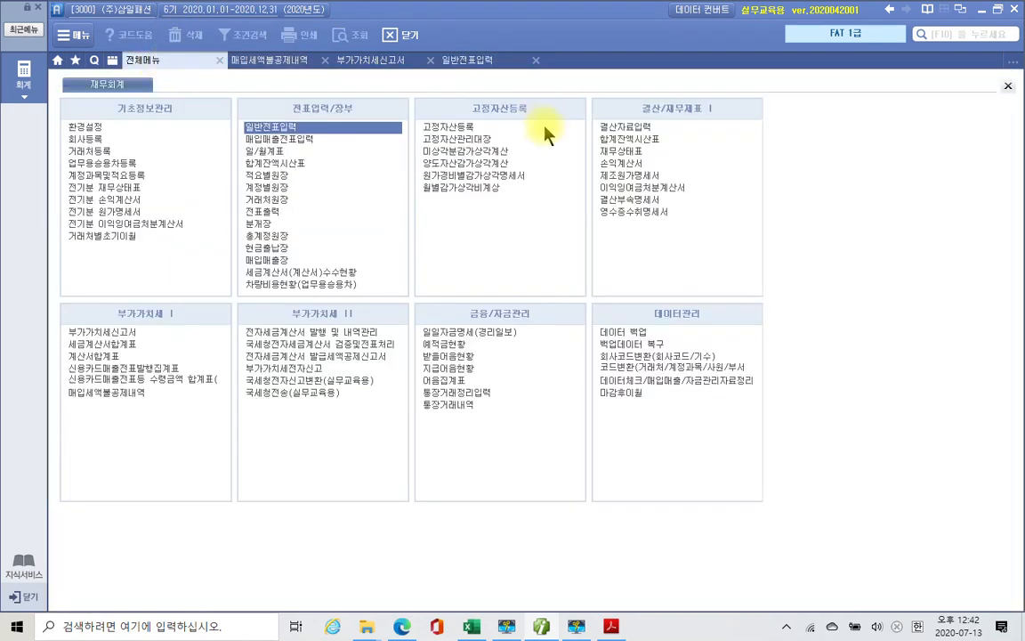
{"action": "left_click", "coordinate": [611, 153]}
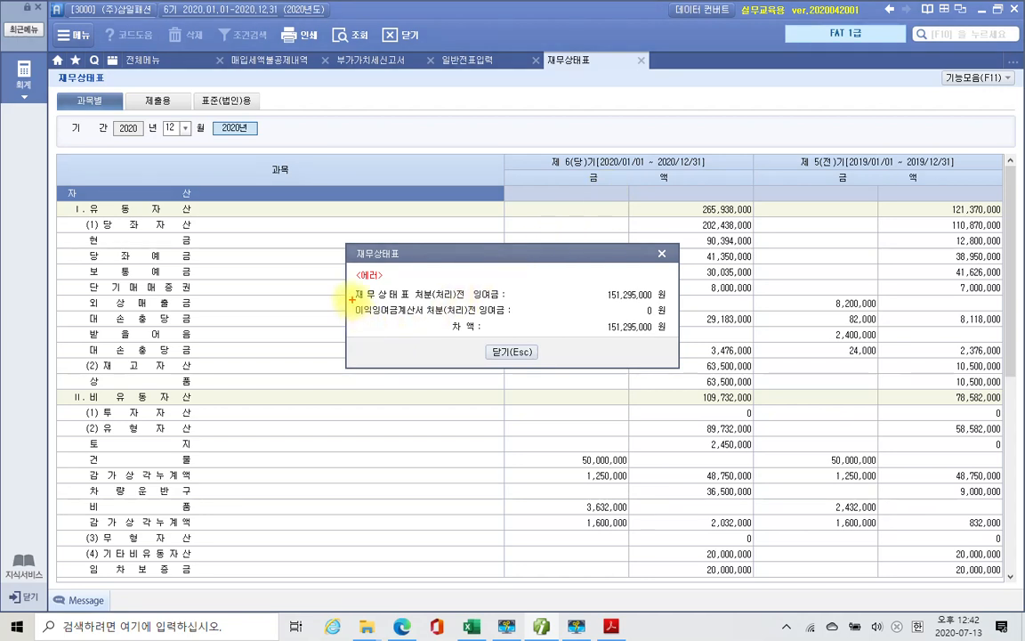
Mark the 이익잉여금계산서 처분(처리)전 잉여금 line and its amount in the 재무상태표 error notice, and dismiss the notice.
{"action": "mouse_move", "coordinate": [351, 303]}
{"action": "left_mouse_down"}
{"action": "mouse_move", "coordinate": [406, 316]}
{"action": "mouse_move", "coordinate": [518, 317]}
{"action": "left_mouse_up"}
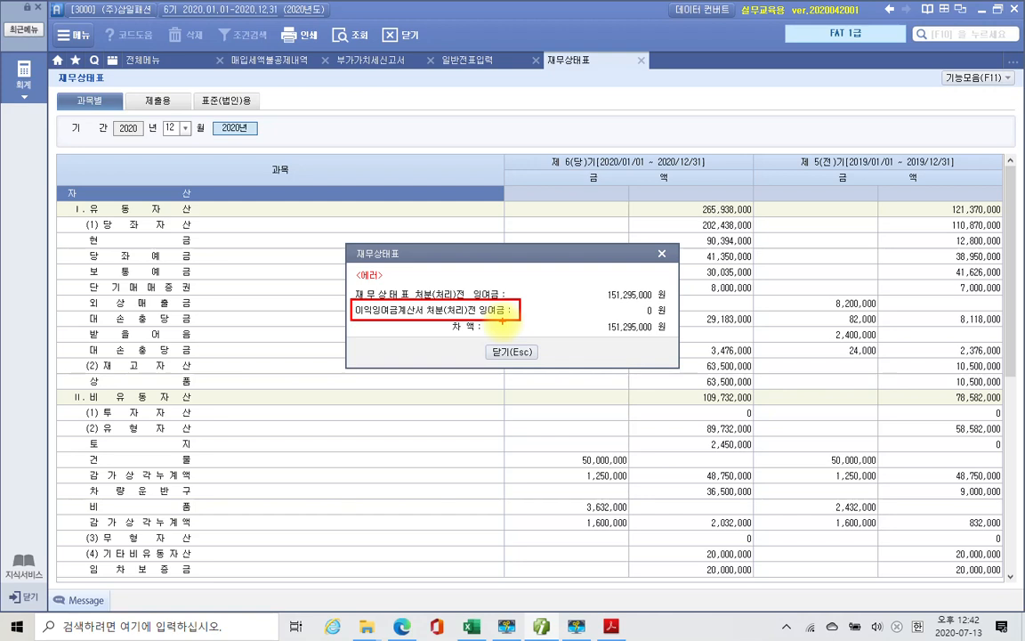
{"action": "mouse_move", "coordinate": [637, 303]}
{"action": "left_mouse_down"}
{"action": "mouse_move", "coordinate": [628, 316]}
{"action": "mouse_move", "coordinate": [609, 294]}
{"action": "left_mouse_up"}
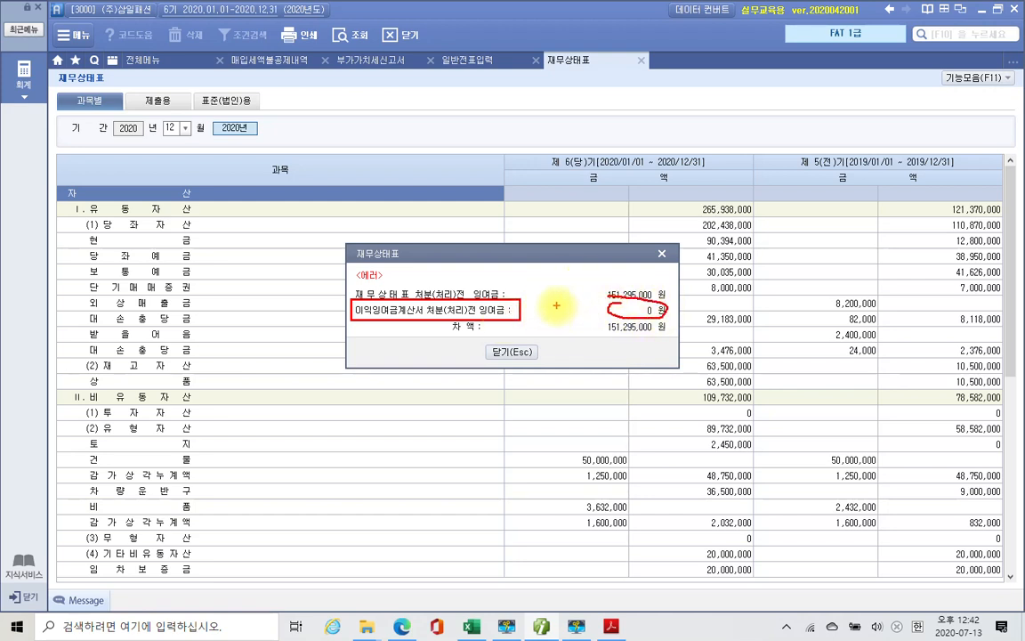
{"action": "key", "text": "Escape"}
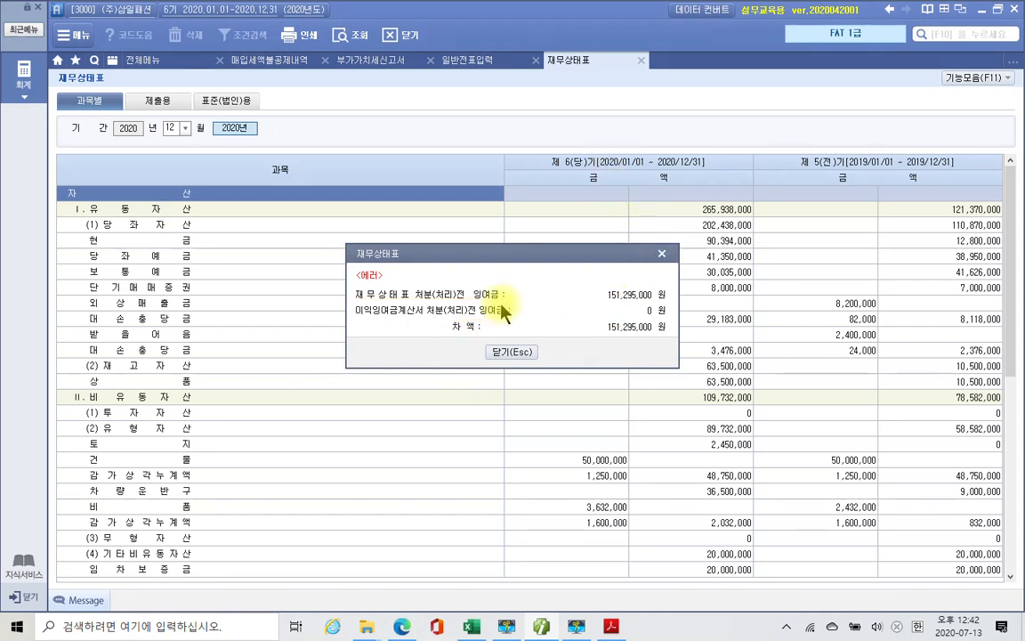
{"action": "left_click", "coordinate": [514, 352]}
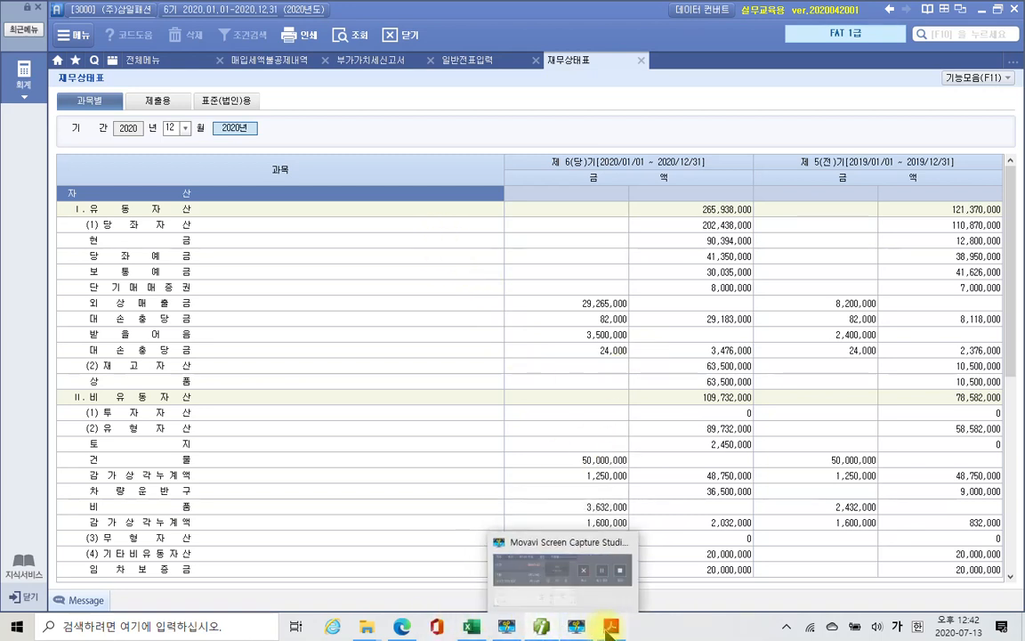
Return to 03 3부5장.pdf, box and check the 이익잉여금처분계산서 stage, and draw an arrow from it to 재무상태표.
{"action": "mouse_move", "coordinate": [512, 630]}
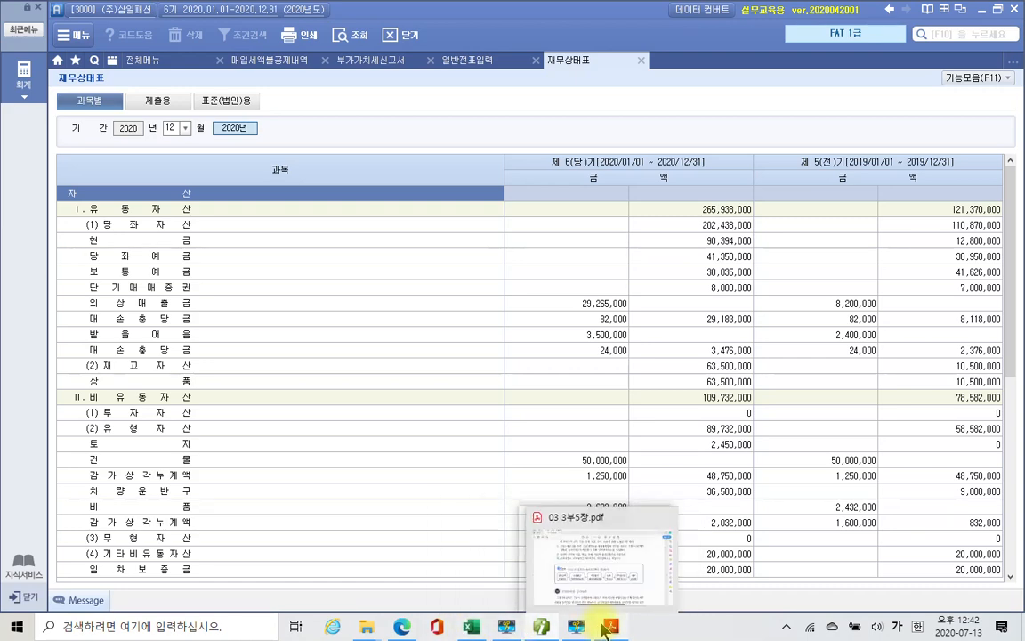
{"action": "left_click", "coordinate": [603, 623]}
{"action": "key", "text": "ctrl+3"}
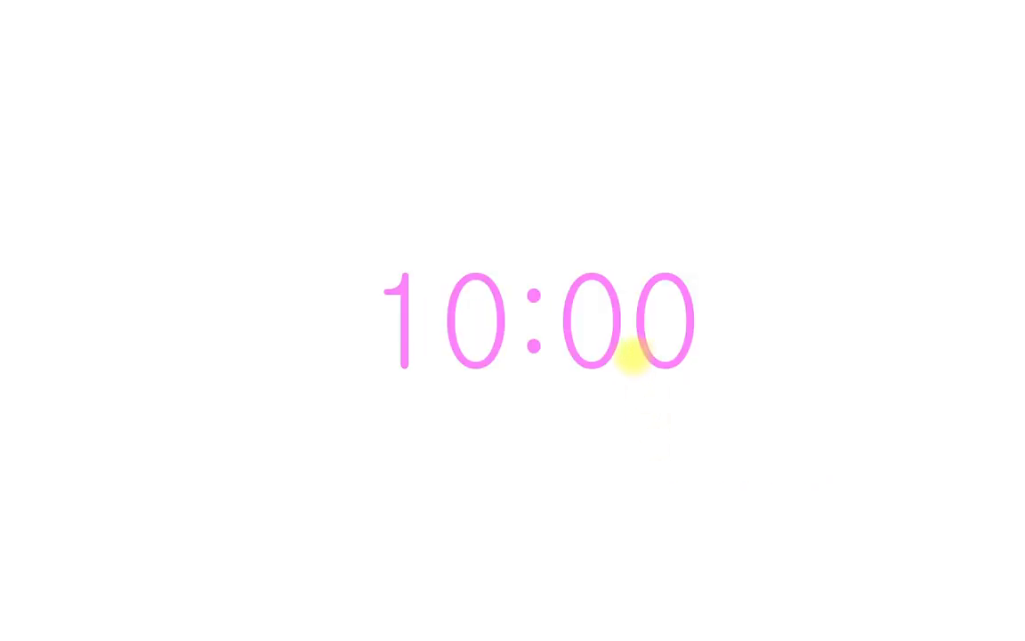
{"action": "key", "text": "Escape"}
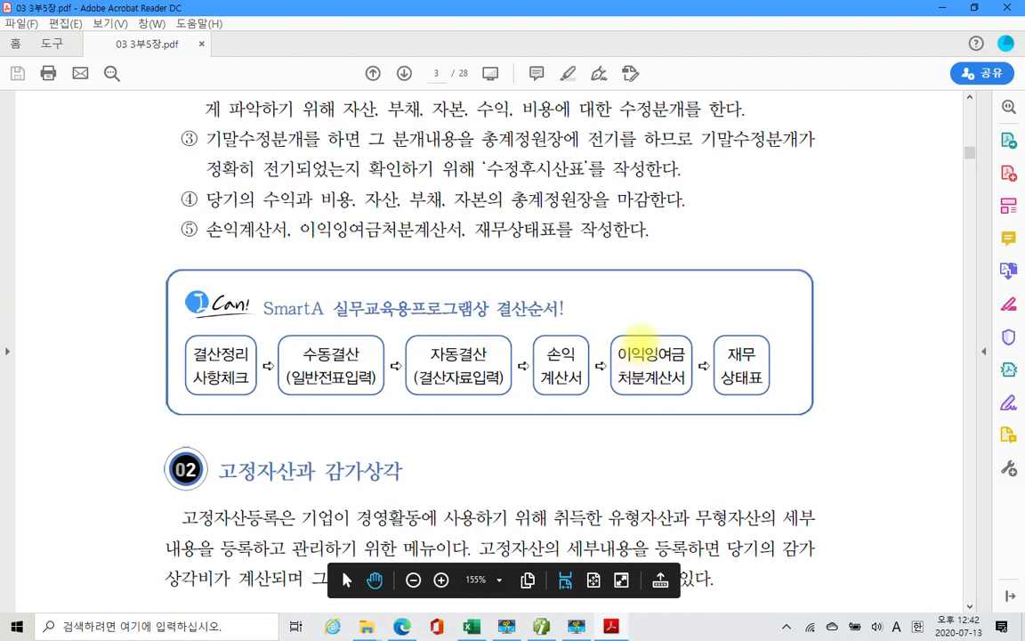
{"action": "mouse_move", "coordinate": [613, 323]}
{"action": "left_mouse_down"}
{"action": "mouse_move", "coordinate": [673, 407]}
{"action": "mouse_move", "coordinate": [691, 411]}
{"action": "left_mouse_up"}
{"action": "mouse_move", "coordinate": [632, 301]}
{"action": "left_mouse_down"}
{"action": "mouse_move", "coordinate": [636, 322]}
{"action": "mouse_move", "coordinate": [666, 290]}
{"action": "left_mouse_up"}
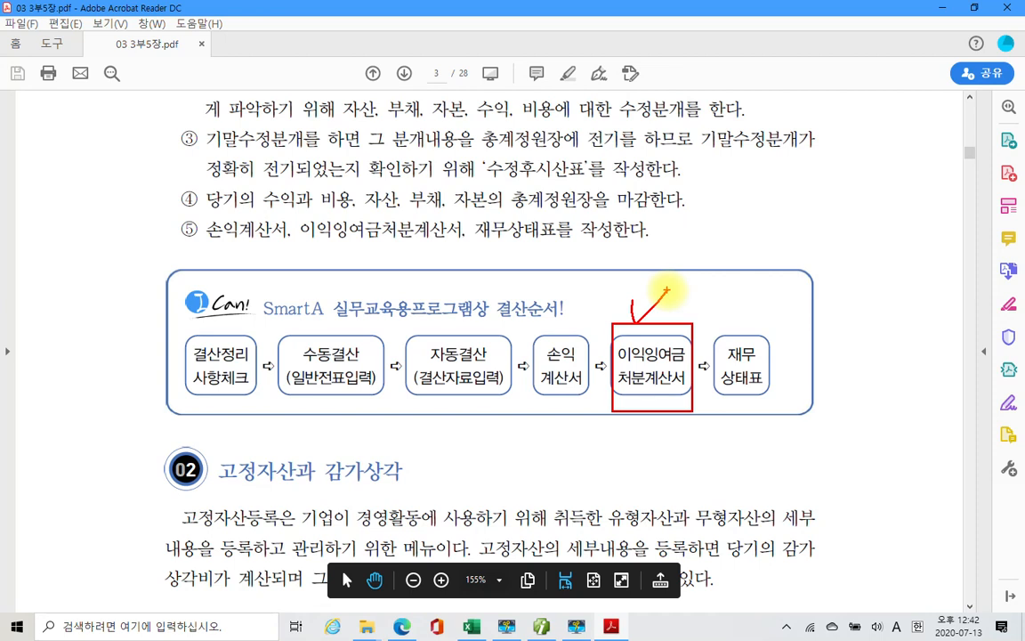
{"action": "mouse_move", "coordinate": [679, 320]}
{"action": "left_mouse_down"}
{"action": "mouse_move", "coordinate": [723, 302]}
{"action": "mouse_move", "coordinate": [753, 311]}
{"action": "left_mouse_up"}
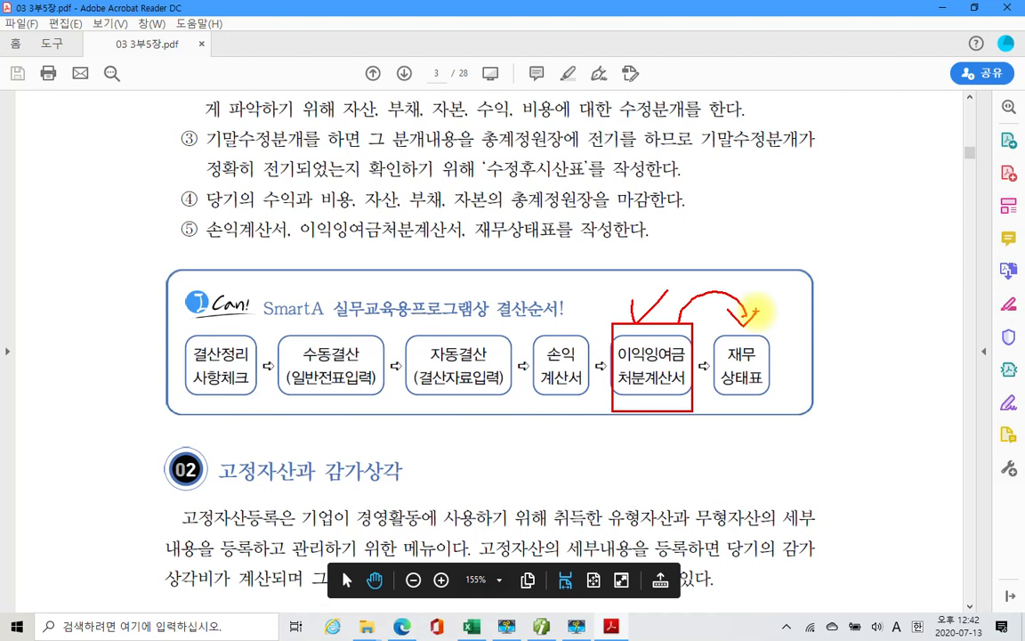
Write circled numbers 1 over 수동결산 and 2 over 자동결산 in the diagram and underline both stage names.
{"action": "mouse_move", "coordinate": [339, 299]}
{"action": "left_mouse_down"}
{"action": "mouse_move", "coordinate": [329, 323]}
{"action": "mouse_move", "coordinate": [345, 326]}
{"action": "mouse_move", "coordinate": [331, 332]}
{"action": "left_mouse_up"}
{"action": "left_click_drag", "start_coordinate": [449, 317], "coordinate": [485, 329]}
{"action": "mouse_move", "coordinate": [476, 348]}
{"action": "left_mouse_down"}
{"action": "mouse_move", "coordinate": [447, 341]}
{"action": "mouse_move", "coordinate": [470, 348]}
{"action": "left_mouse_up"}
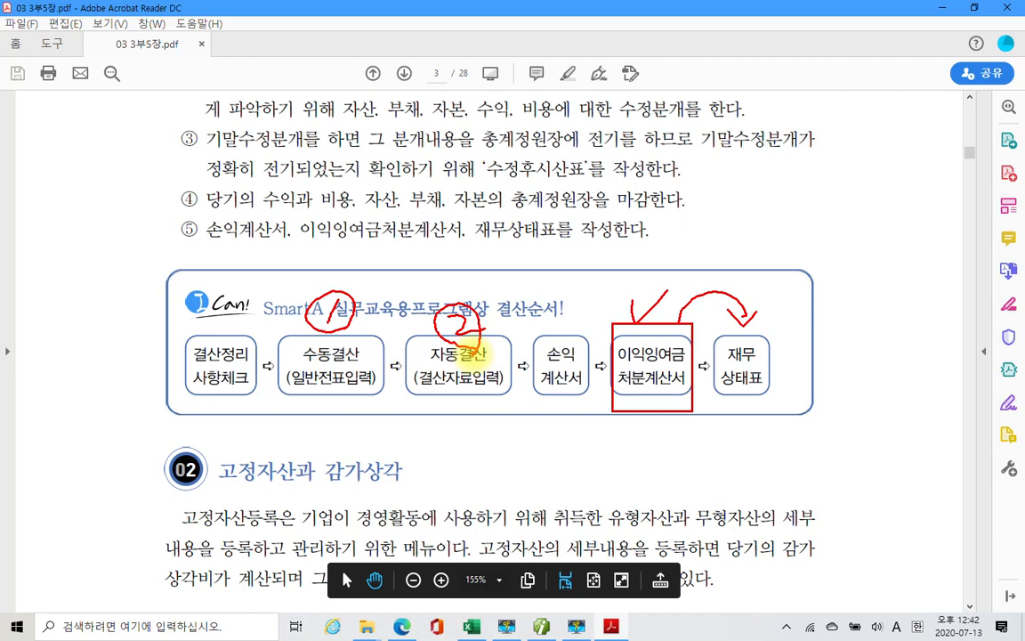
{"action": "left_click_drag", "start_coordinate": [308, 365], "coordinate": [361, 362]}
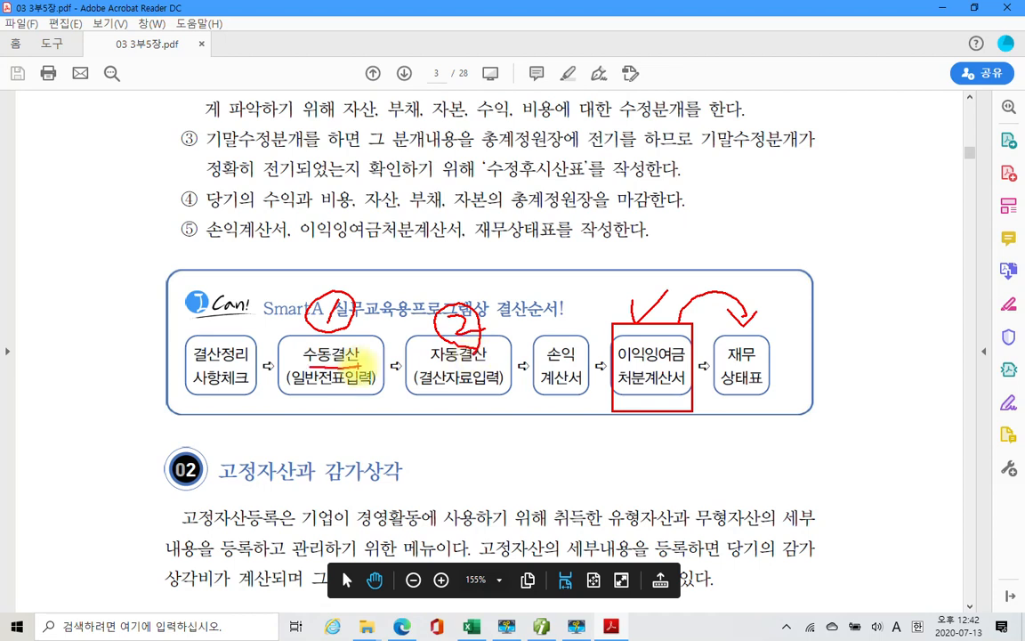
{"action": "left_click_drag", "start_coordinate": [427, 364], "coordinate": [487, 361]}
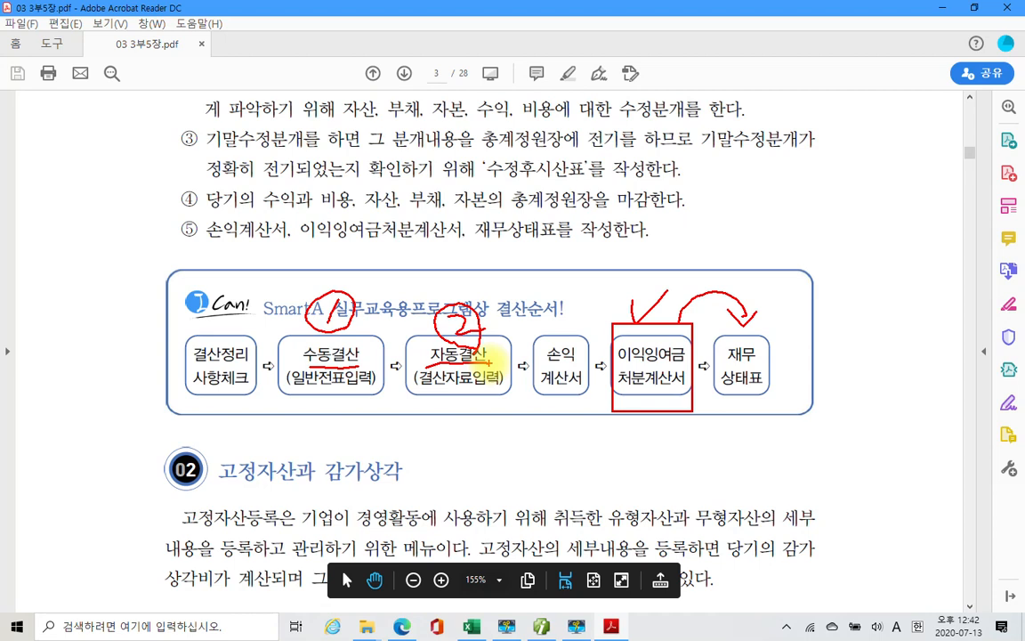
Add two more check marks over the 이익잉여금처분계산서 stage and clear all screen markings.
{"action": "mouse_move", "coordinate": [627, 288]}
{"action": "left_mouse_down"}
{"action": "mouse_move", "coordinate": [641, 320]}
{"action": "mouse_move", "coordinate": [666, 288]}
{"action": "left_mouse_up"}
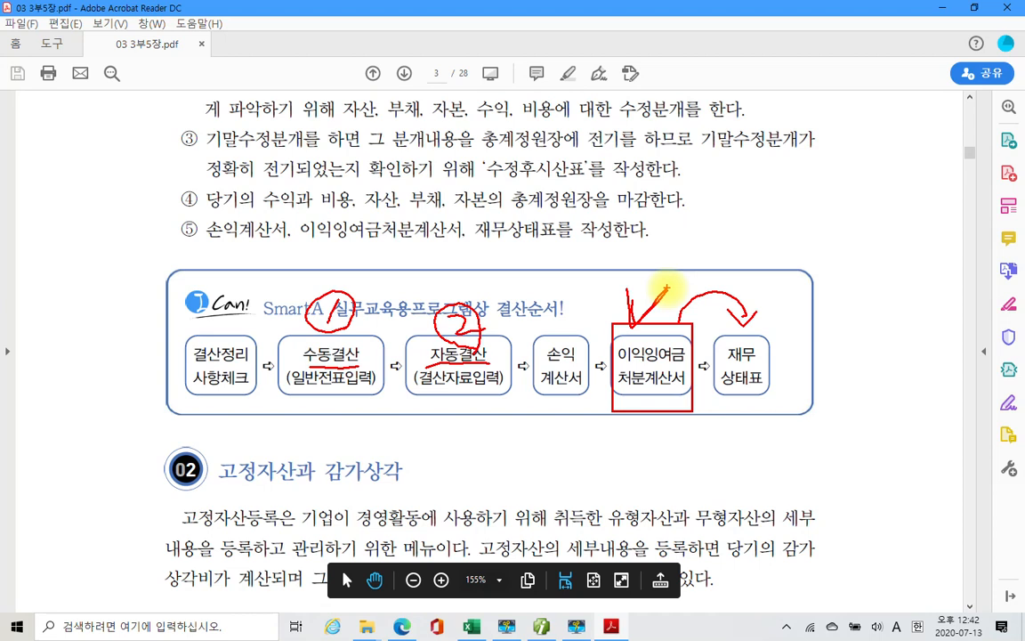
{"action": "left_click_drag", "start_coordinate": [633, 275], "coordinate": [689, 287]}
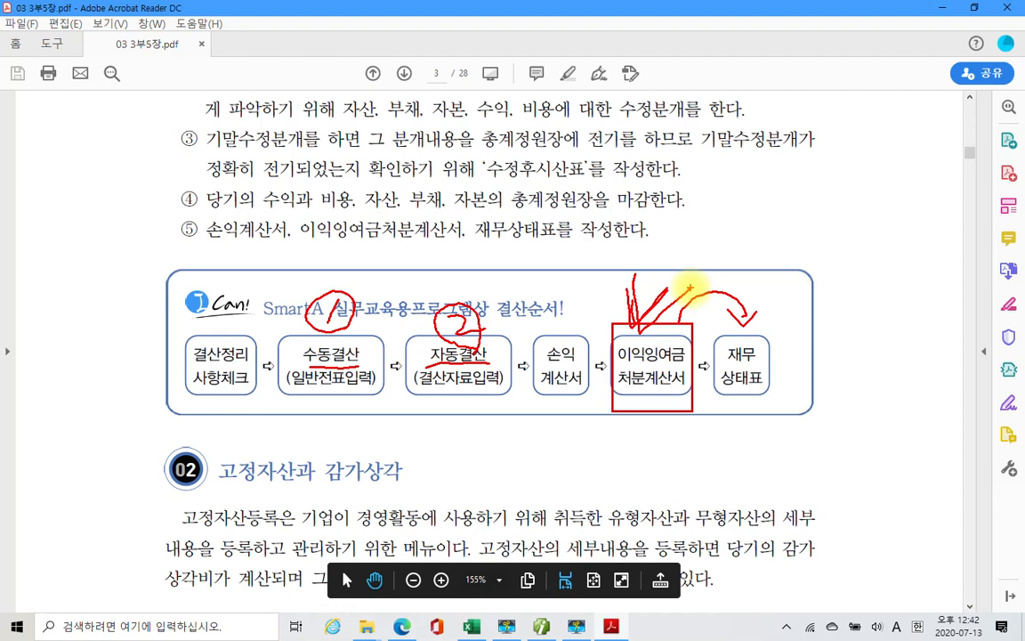
{"action": "key", "text": "Escape"}
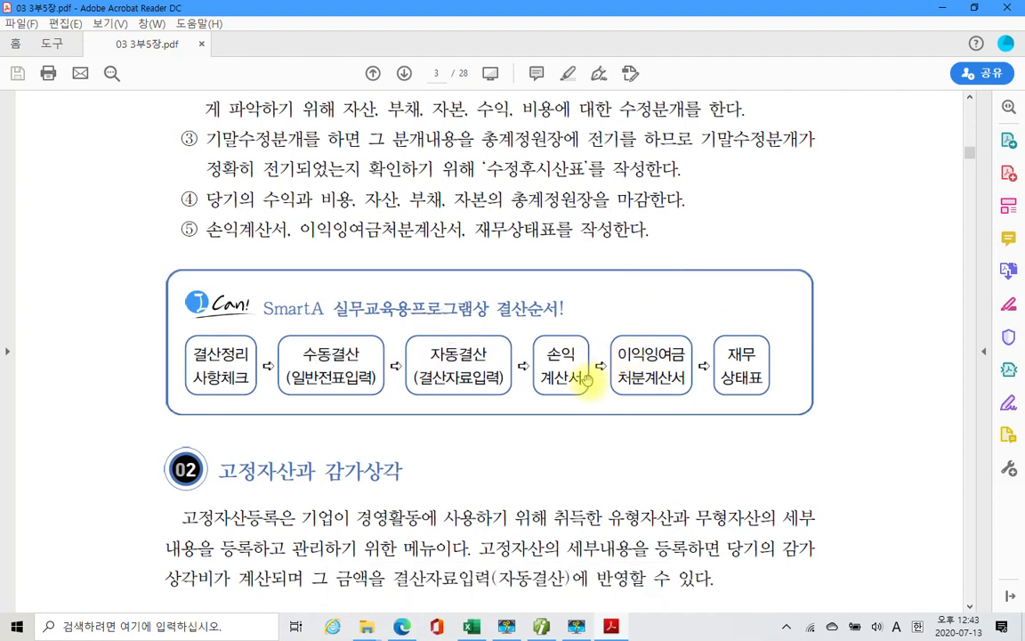
Highlight the section 02 heading 고정자산과 감가상각 on page 3.
{"action": "scroll", "coordinate": [560, 392], "scroll_direction": "down", "scroll_amount": 4}
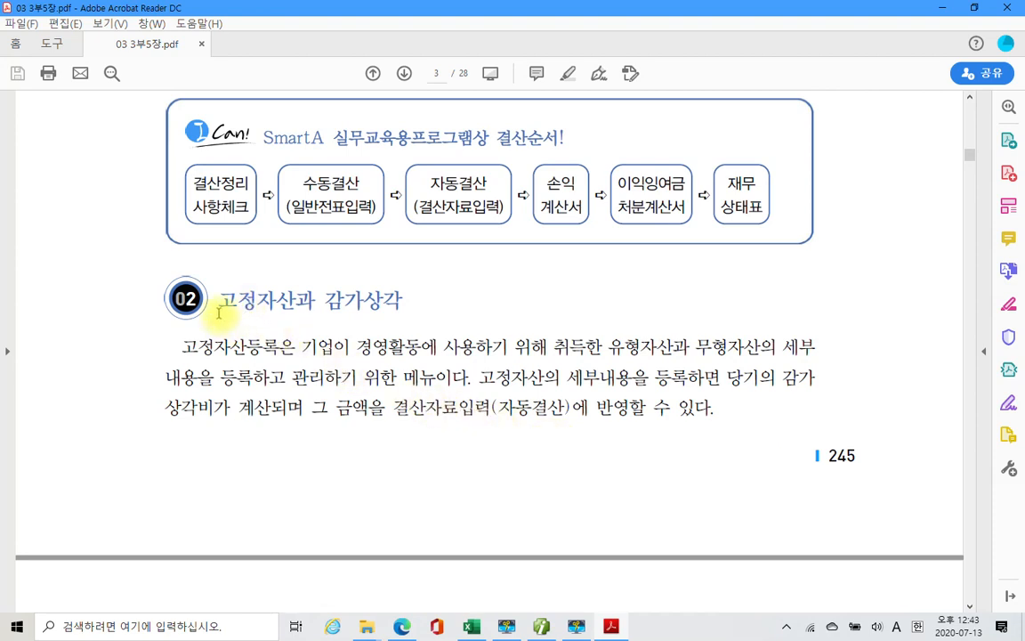
{"action": "mouse_move", "coordinate": [219, 298]}
{"action": "left_mouse_down"}
{"action": "mouse_move", "coordinate": [382, 299]}
{"action": "mouse_move", "coordinate": [372, 303]}
{"action": "left_mouse_up"}
{"action": "right_click", "coordinate": [372, 303]}
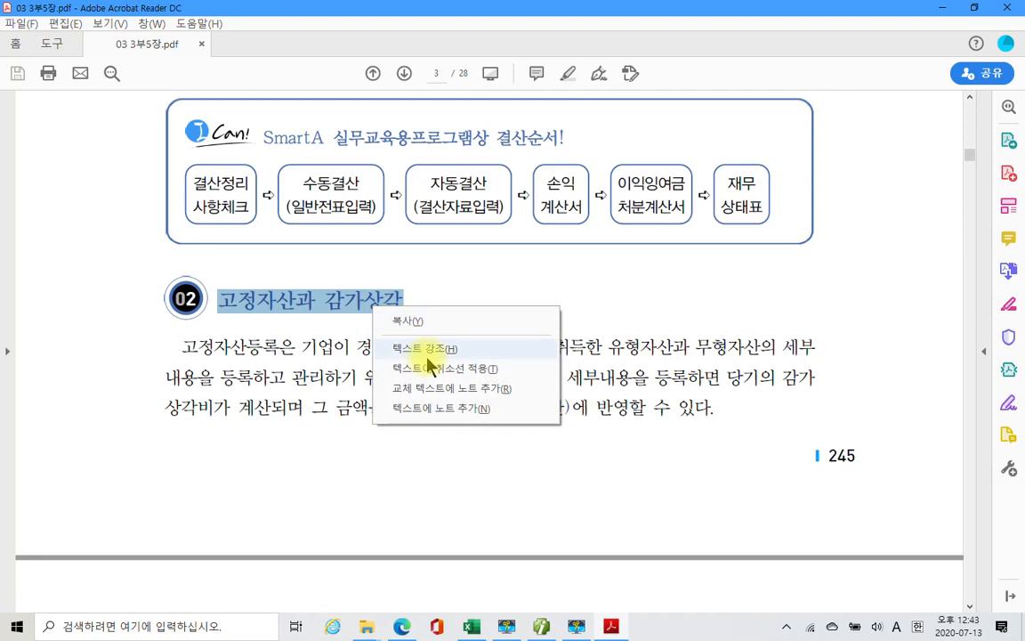
{"action": "left_click", "coordinate": [431, 348]}
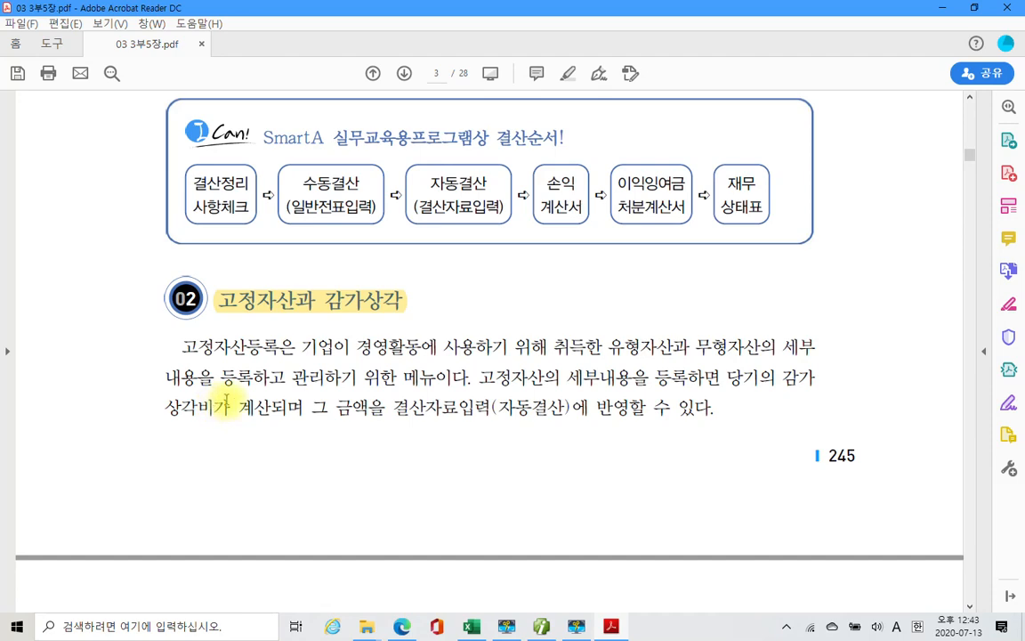
Box the 고정자산과 감가상각 title and the 수행 1 fixed-asset table on page 4.
{"action": "scroll", "coordinate": [226, 389], "scroll_direction": "down", "scroll_amount": 10}
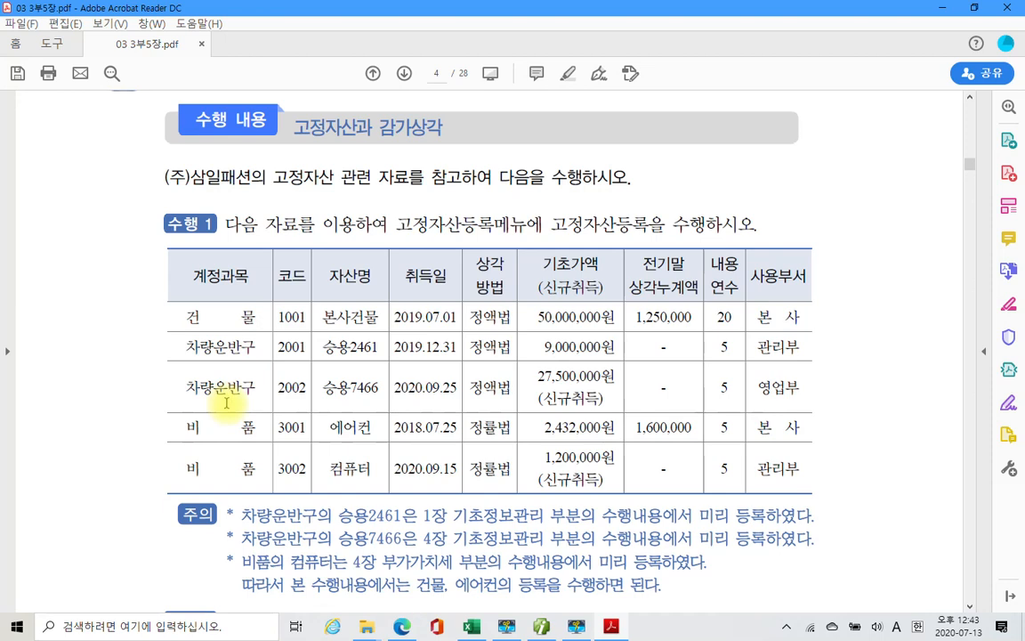
{"action": "left_click_drag", "start_coordinate": [284, 114], "coordinate": [468, 141]}
{"action": "mouse_move", "coordinate": [135, 230]}
{"action": "left_mouse_down"}
{"action": "mouse_move", "coordinate": [498, 423]}
{"action": "mouse_move", "coordinate": [825, 504]}
{"action": "left_mouse_up"}
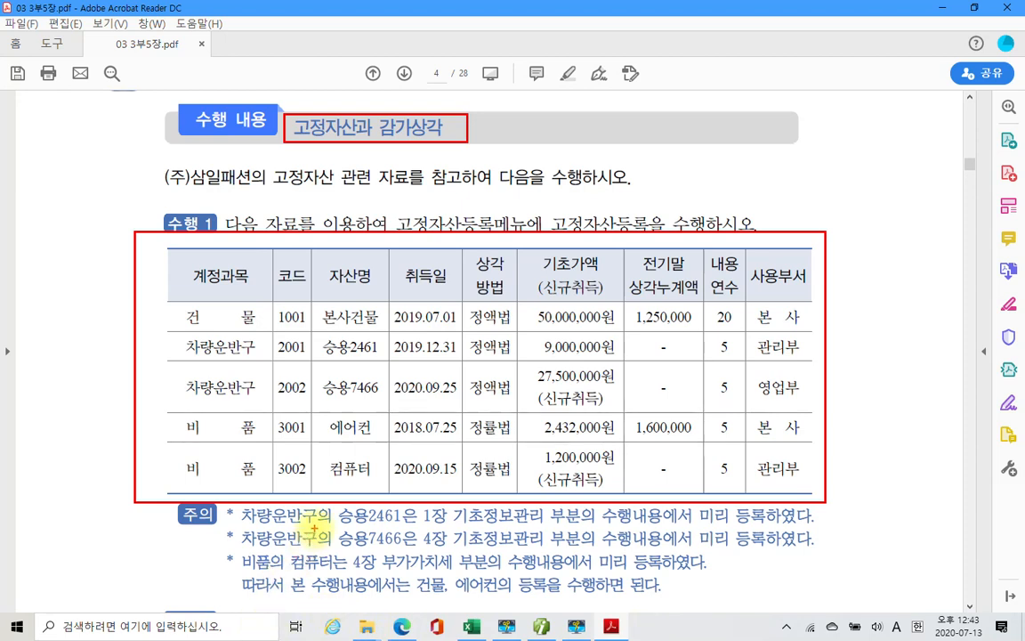
Underline 승용2461 and 승용7466 in the 주의 notes and check their 차량운반구 rows in the 수행 1 table.
{"action": "left_click_drag", "start_coordinate": [242, 525], "coordinate": [402, 524]}
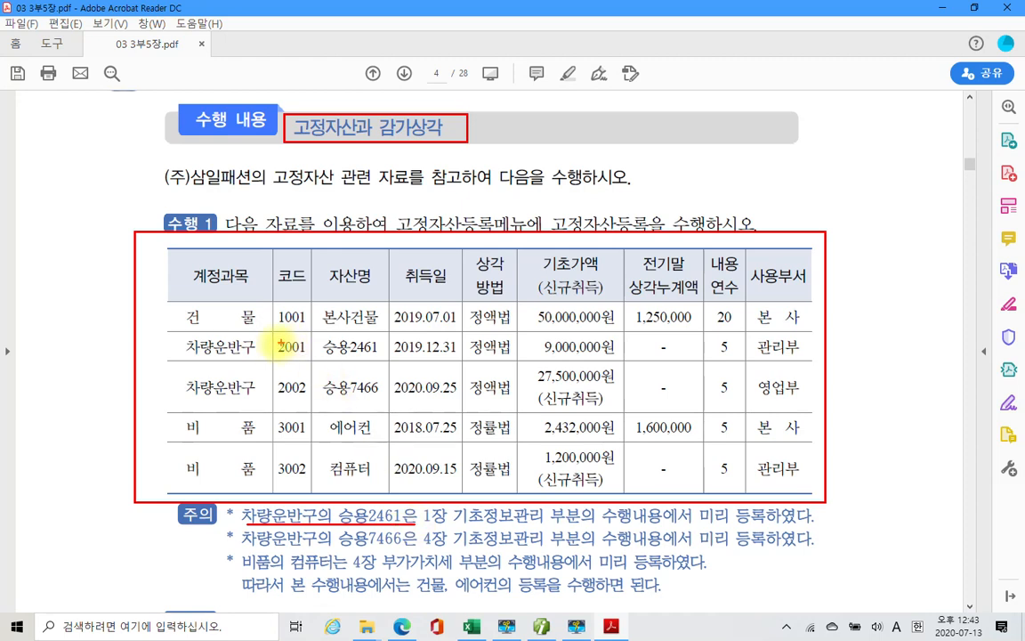
{"action": "left_click_drag", "start_coordinate": [252, 345], "coordinate": [265, 341]}
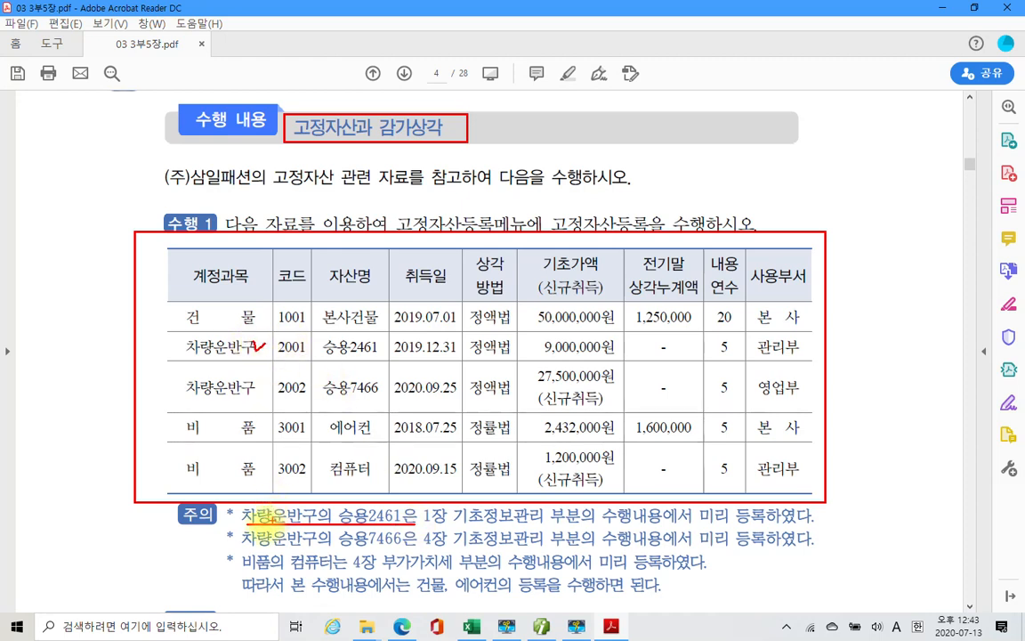
{"action": "left_click_drag", "start_coordinate": [242, 550], "coordinate": [415, 545]}
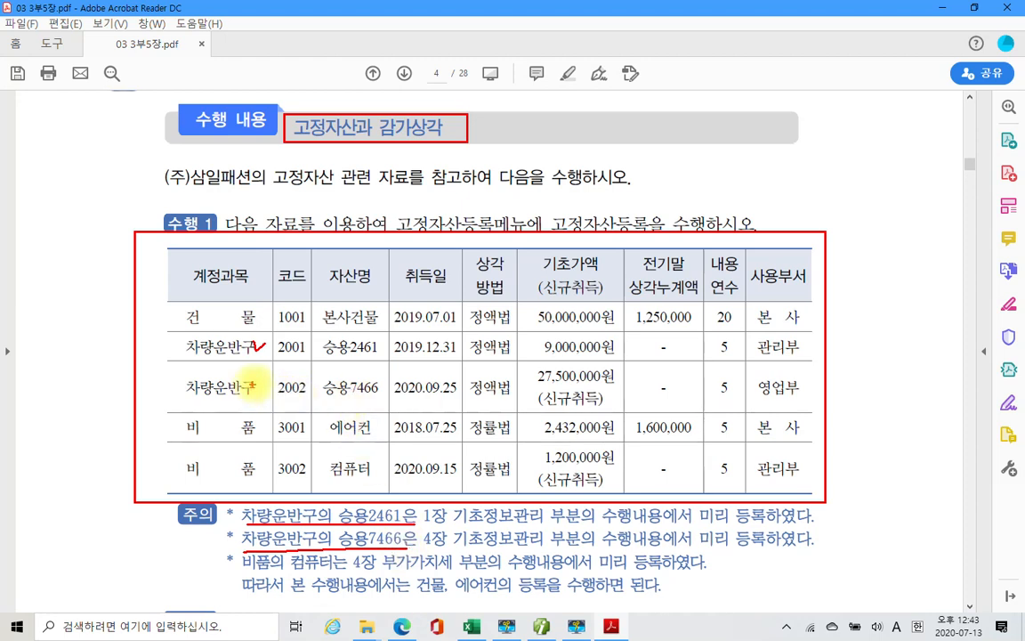
{"action": "left_click_drag", "start_coordinate": [258, 381], "coordinate": [268, 380]}
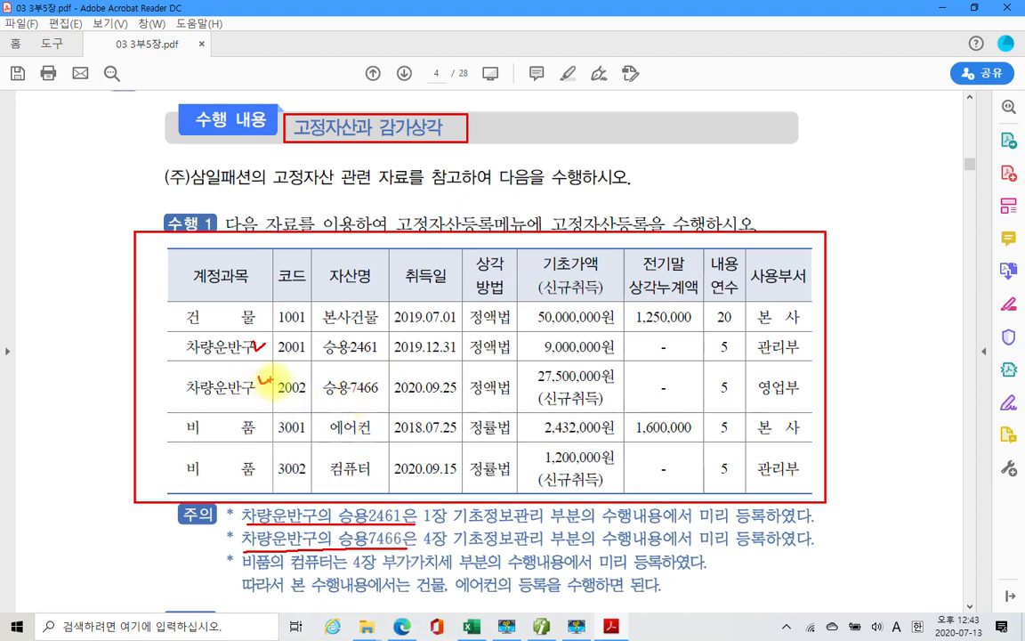
Underline 비품의 컴퓨터 in the 주의 notes, check its row, and strike through the already registered 차량운반구 and 컴퓨터 rows.
{"action": "left_click_drag", "start_coordinate": [242, 571], "coordinate": [345, 569]}
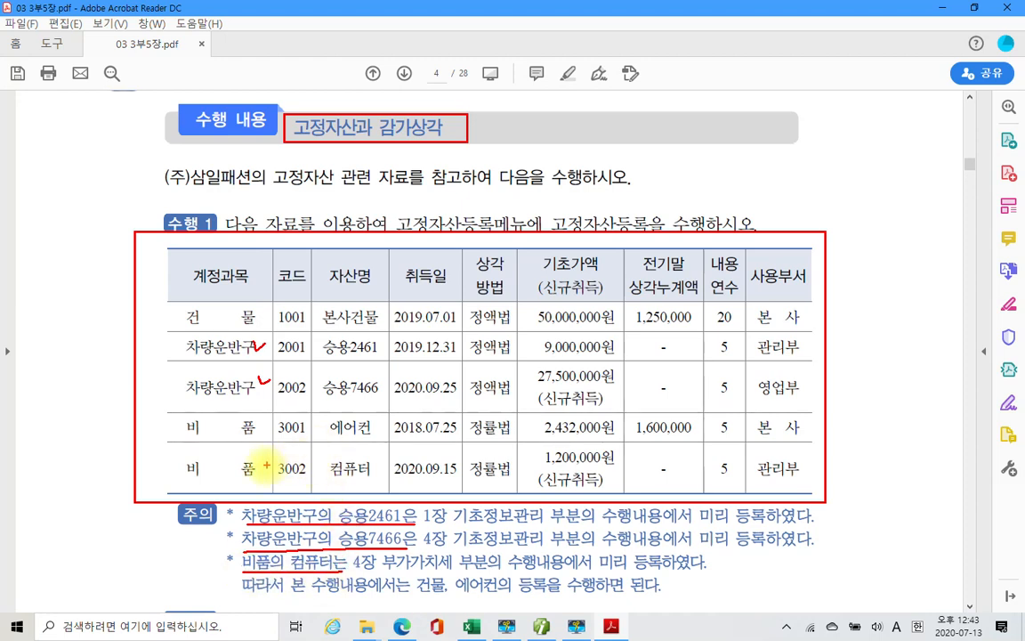
{"action": "left_click_drag", "start_coordinate": [267, 461], "coordinate": [277, 455]}
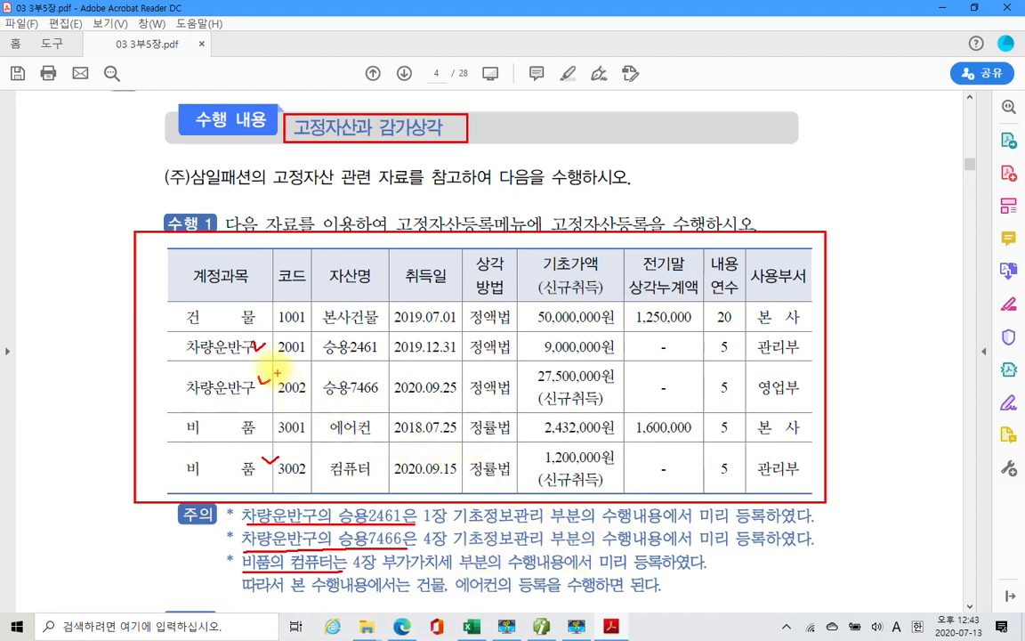
{"action": "mouse_move", "coordinate": [247, 338]}
{"action": "left_mouse_down"}
{"action": "mouse_move", "coordinate": [201, 353]}
{"action": "mouse_move", "coordinate": [186, 396]}
{"action": "left_mouse_up"}
{"action": "left_click_drag", "start_coordinate": [233, 460], "coordinate": [203, 474]}
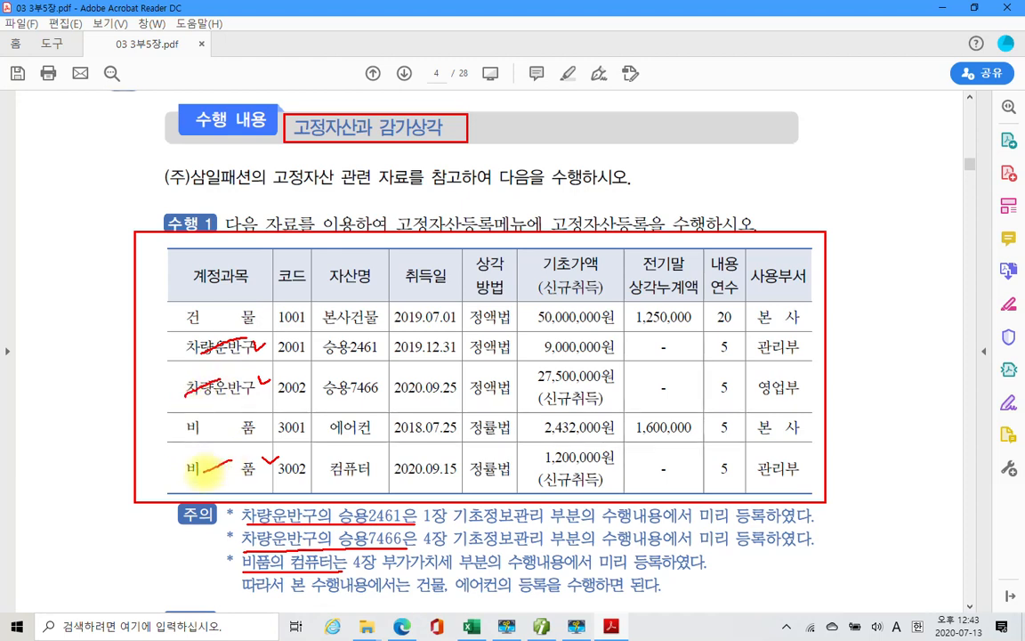
Circle the 건물 1001 and 비품 3001 rows and their acquisition dates in the 수행 1 table.
{"action": "mouse_move", "coordinate": [166, 313]}
{"action": "left_mouse_down"}
{"action": "mouse_move", "coordinate": [267, 304]}
{"action": "mouse_move", "coordinate": [236, 327]}
{"action": "mouse_move", "coordinate": [192, 329]}
{"action": "left_mouse_up"}
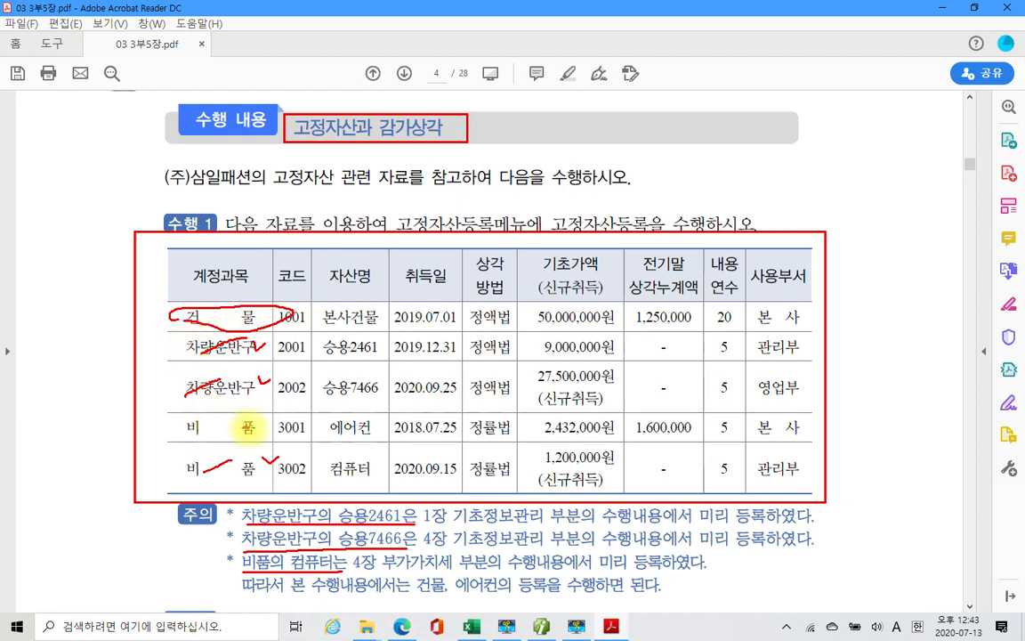
{"action": "mouse_move", "coordinate": [271, 431]}
{"action": "left_mouse_down"}
{"action": "mouse_move", "coordinate": [201, 434]}
{"action": "mouse_move", "coordinate": [167, 421]}
{"action": "mouse_move", "coordinate": [252, 409]}
{"action": "mouse_move", "coordinate": [276, 436]}
{"action": "left_mouse_up"}
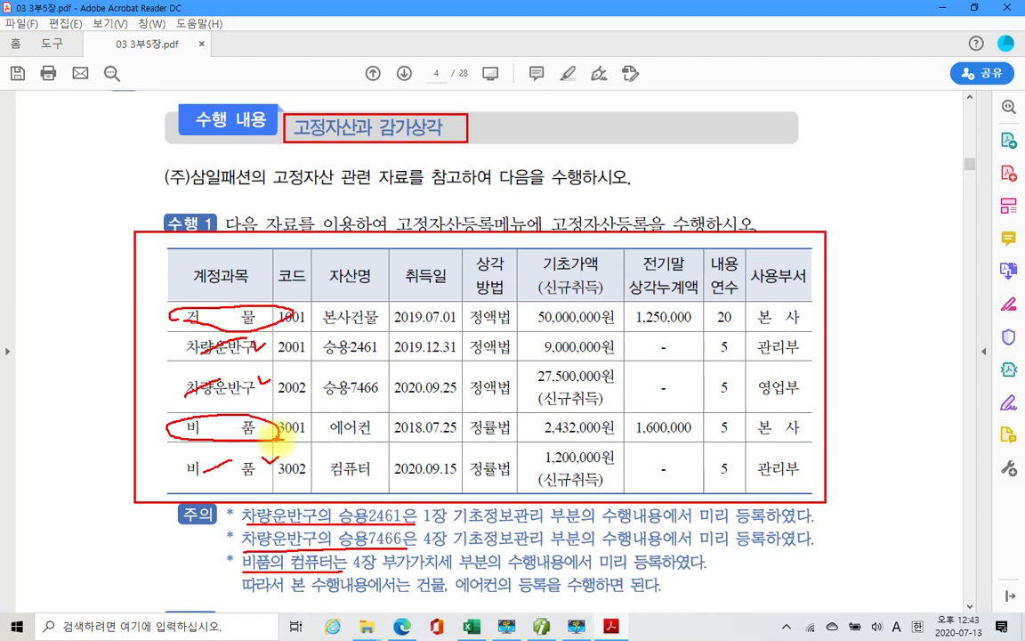
{"action": "mouse_move", "coordinate": [415, 290]}
{"action": "left_mouse_down"}
{"action": "mouse_move", "coordinate": [377, 316]}
{"action": "mouse_move", "coordinate": [474, 304]}
{"action": "mouse_move", "coordinate": [396, 293]}
{"action": "left_mouse_up"}
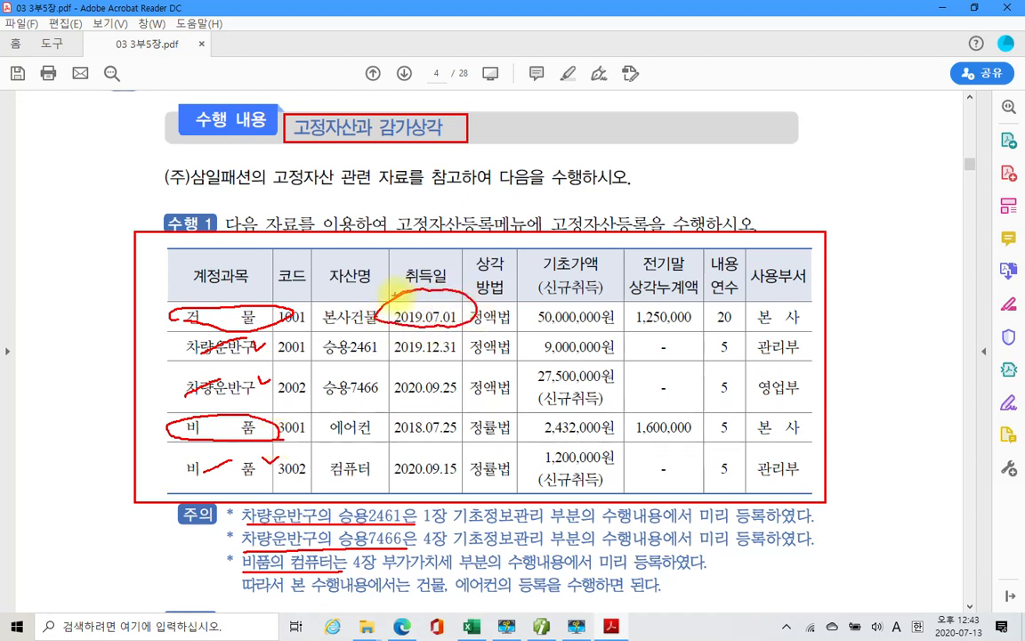
{"action": "mouse_move", "coordinate": [418, 411]}
{"action": "left_mouse_down"}
{"action": "mouse_move", "coordinate": [427, 442]}
{"action": "mouse_move", "coordinate": [397, 414]}
{"action": "left_mouse_up"}
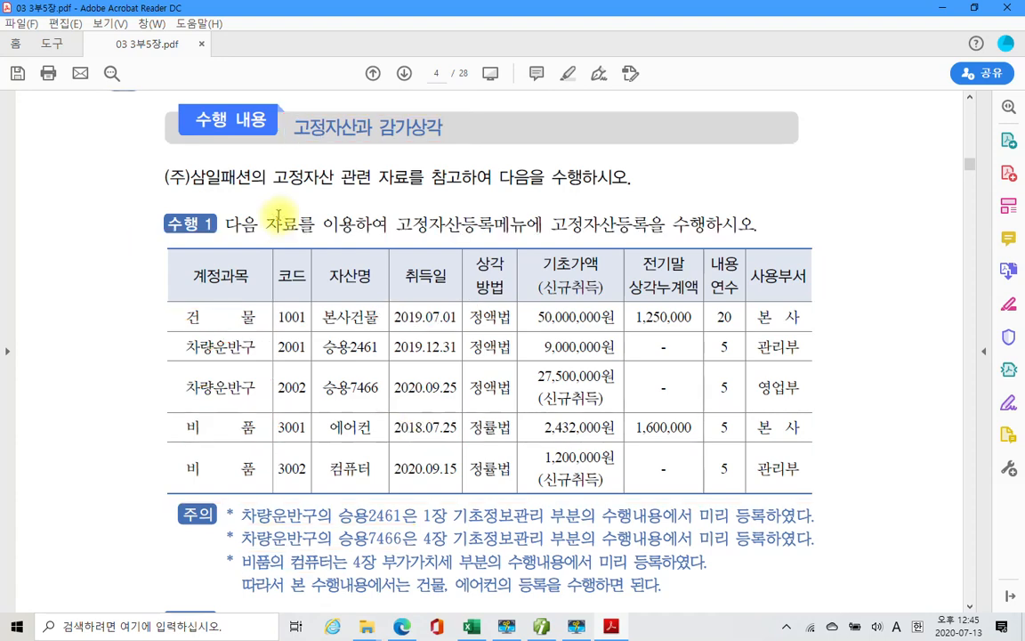
Switch to SmartA, close the open 재무상태표, 일반전표입력, 부가가치세신고서 and 매입세액불공제내역 screens, and open 고정자산등록.
{"action": "left_click", "coordinate": [543, 627]}
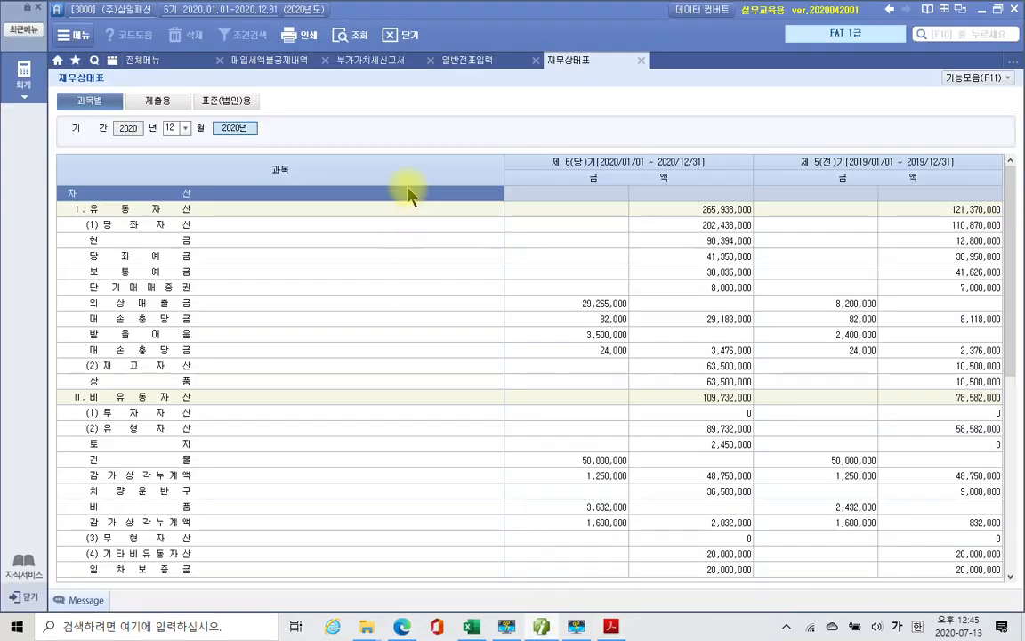
{"action": "left_click", "coordinate": [641, 60]}
{"action": "left_click", "coordinate": [536, 60]}
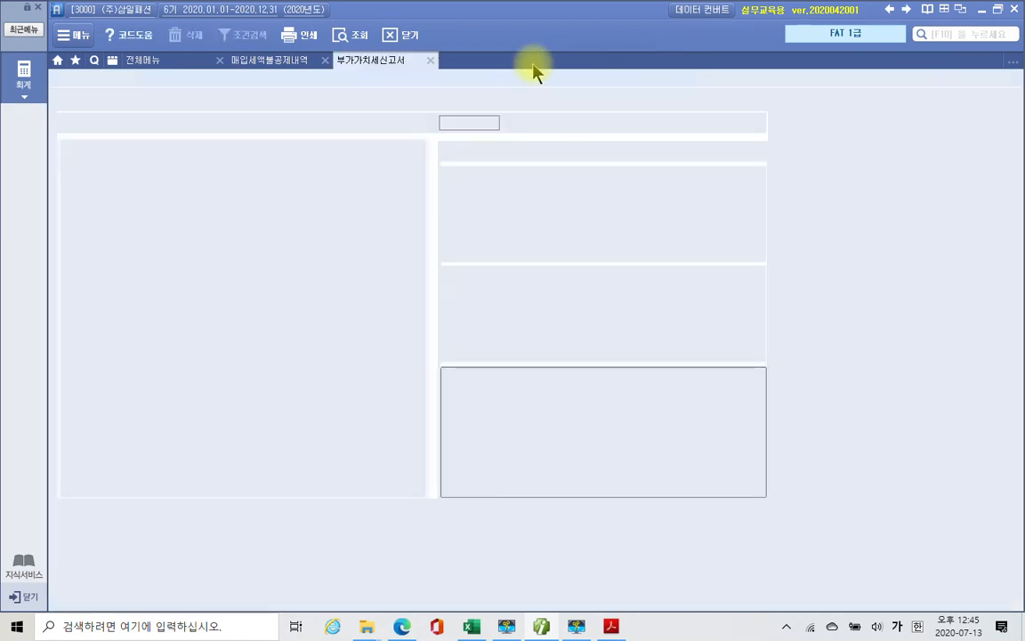
{"action": "left_click", "coordinate": [430, 60]}
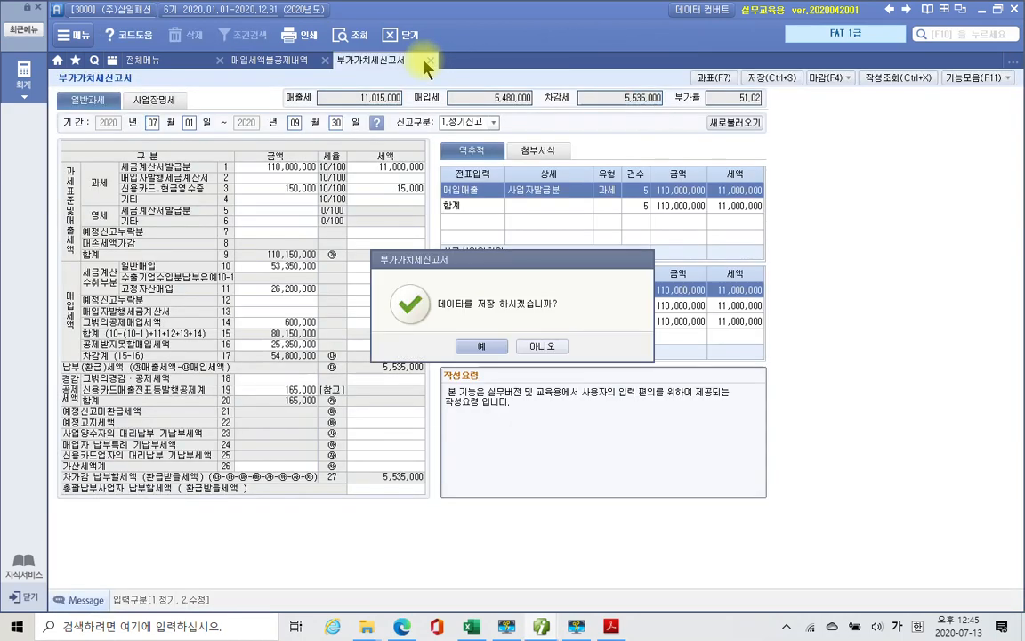
{"action": "left_click", "coordinate": [520, 348]}
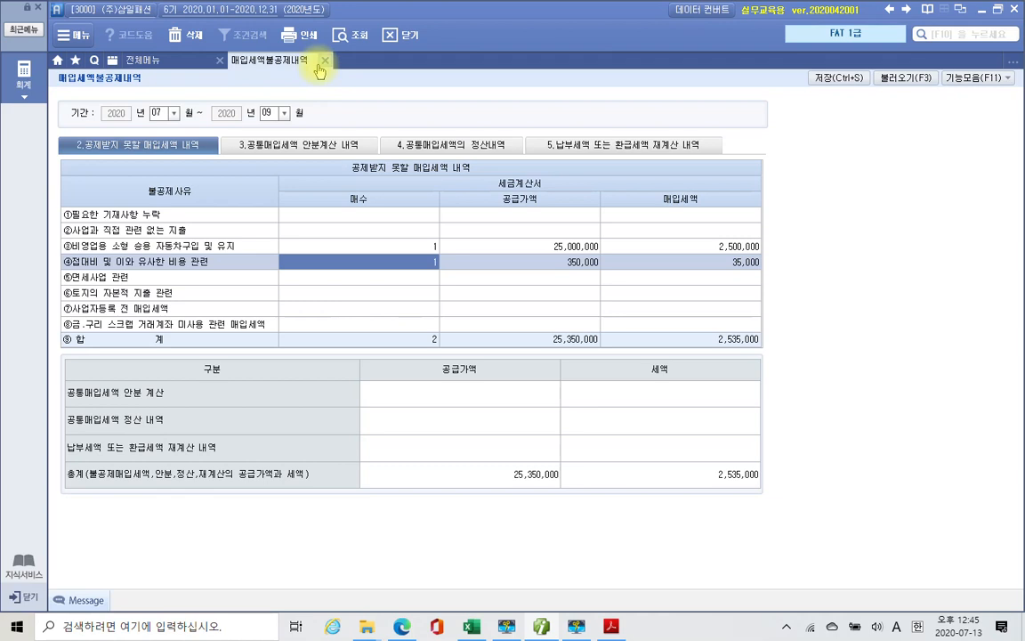
{"action": "left_click", "coordinate": [324, 61]}
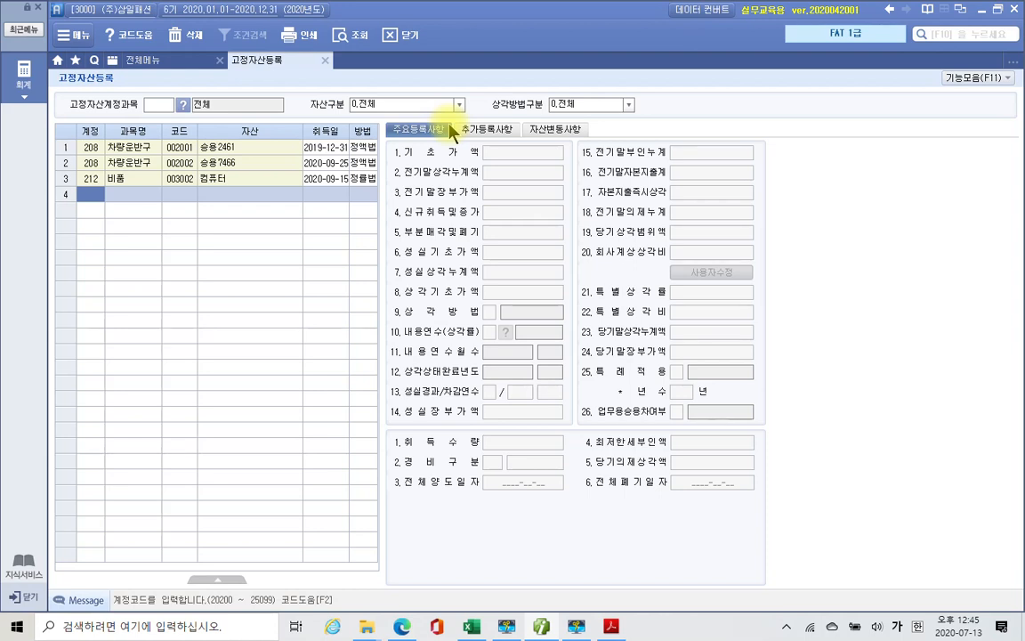
Add a fixed asset under account 202 건물 with code 1001, name 본사건물 and acquisition date 2019-07-01.
{"action": "key", "text": "F2"}
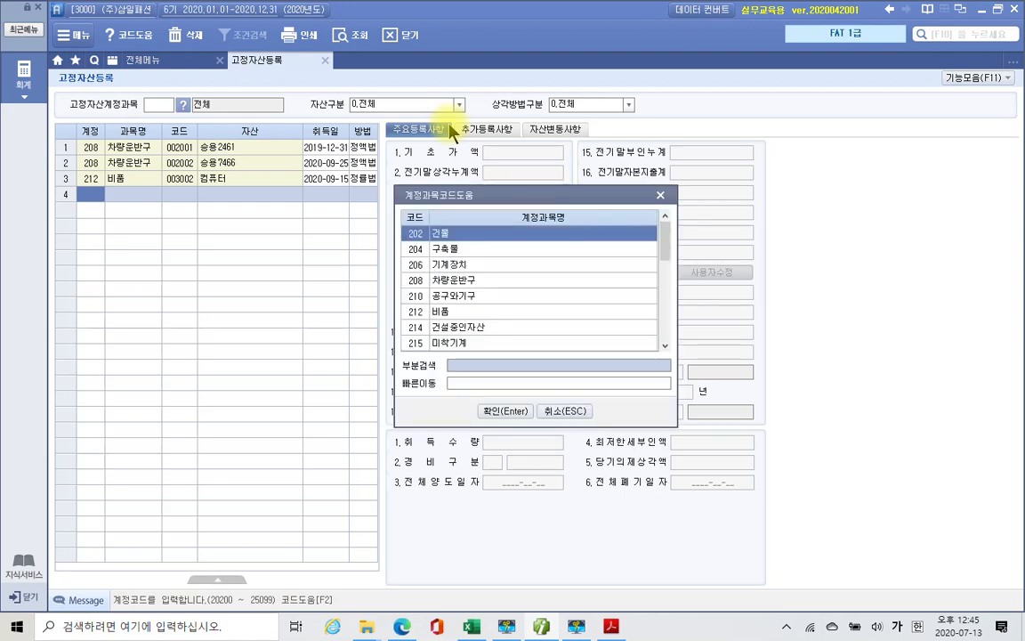
{"action": "key", "text": "Return"}
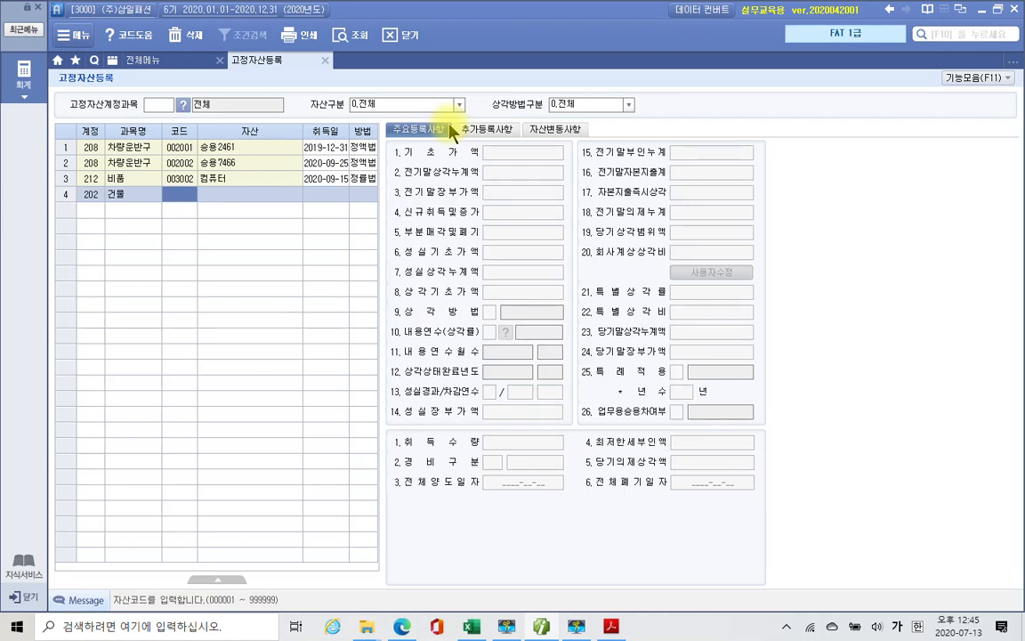
{"action": "type", "text": "1001"}
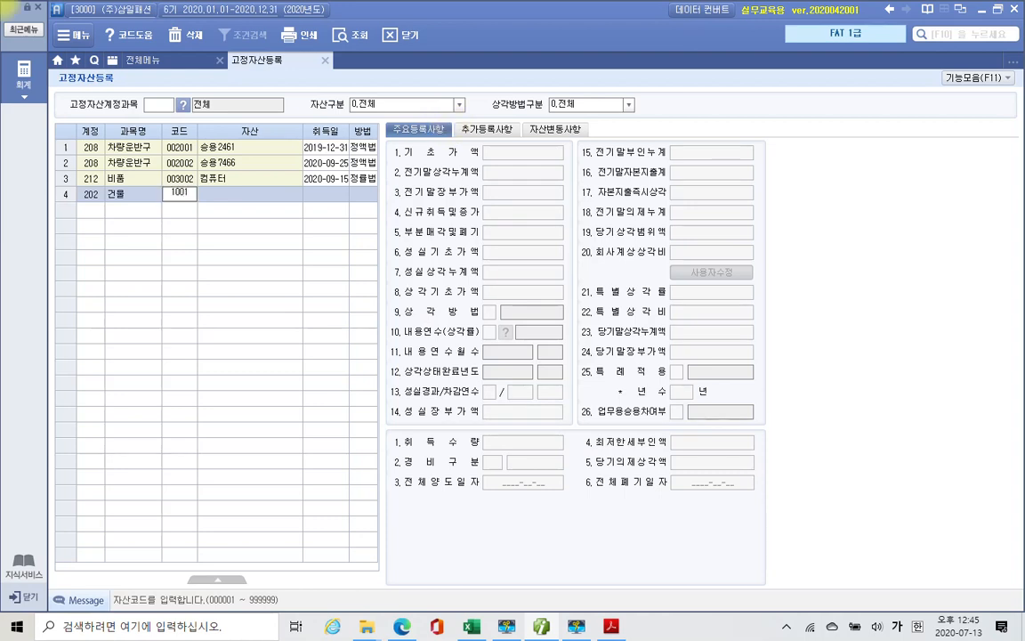
{"action": "key", "text": "Return"}
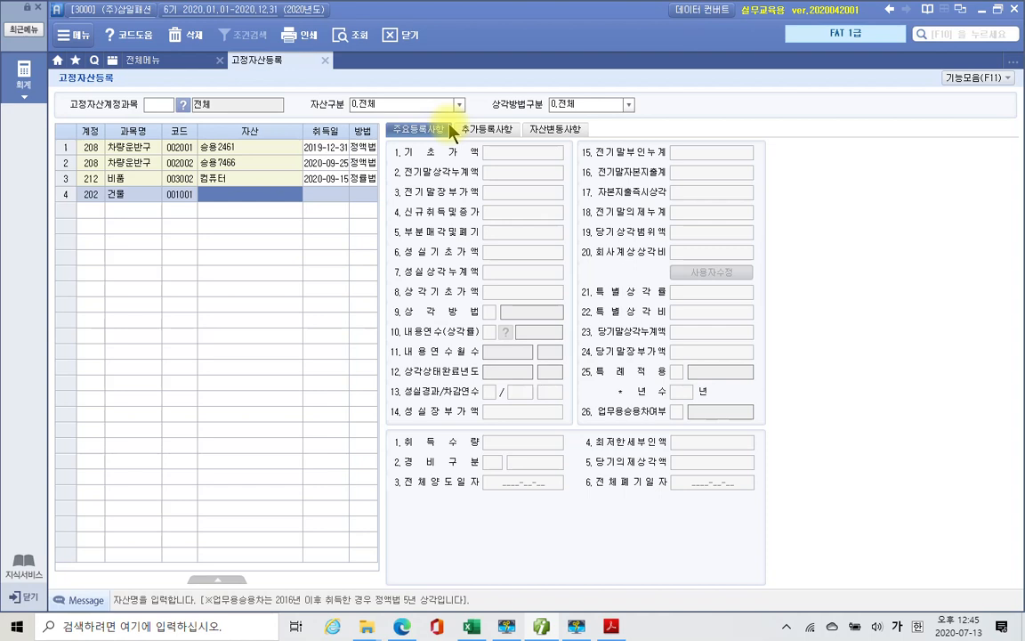
{"action": "type", "text": "본사건물"}
{"action": "key", "text": "Return"}
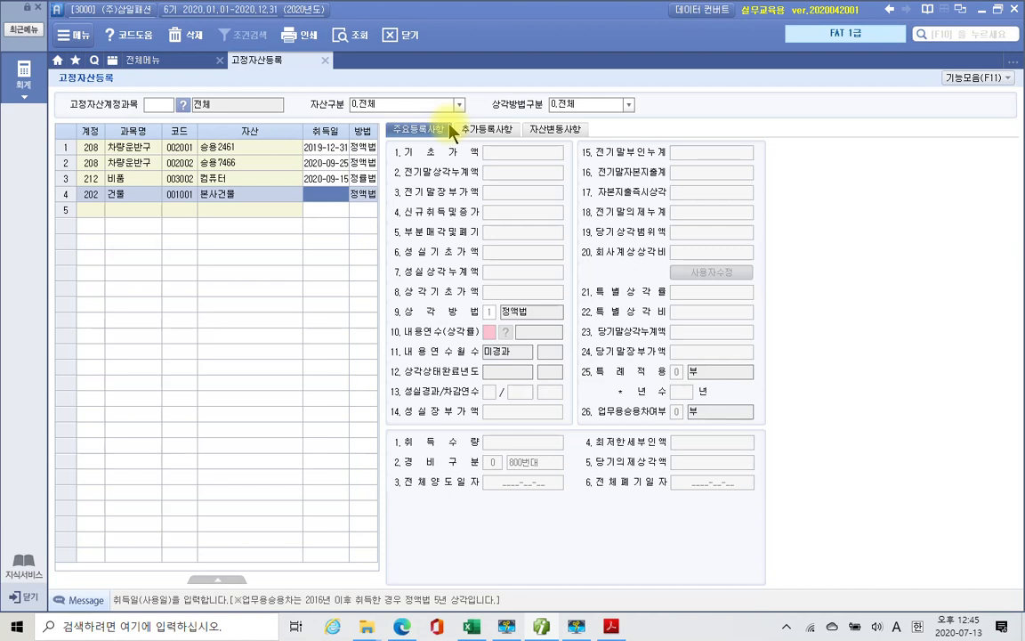
{"action": "type", "text": "2019-"}
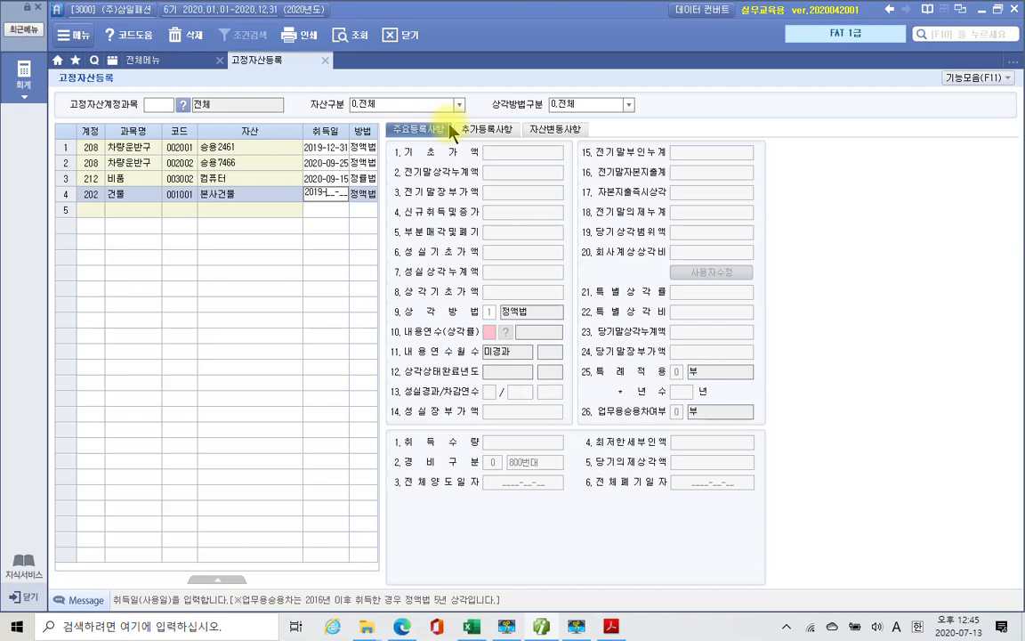
{"action": "type", "text": "07-01"}
{"action": "key", "text": "Return"}
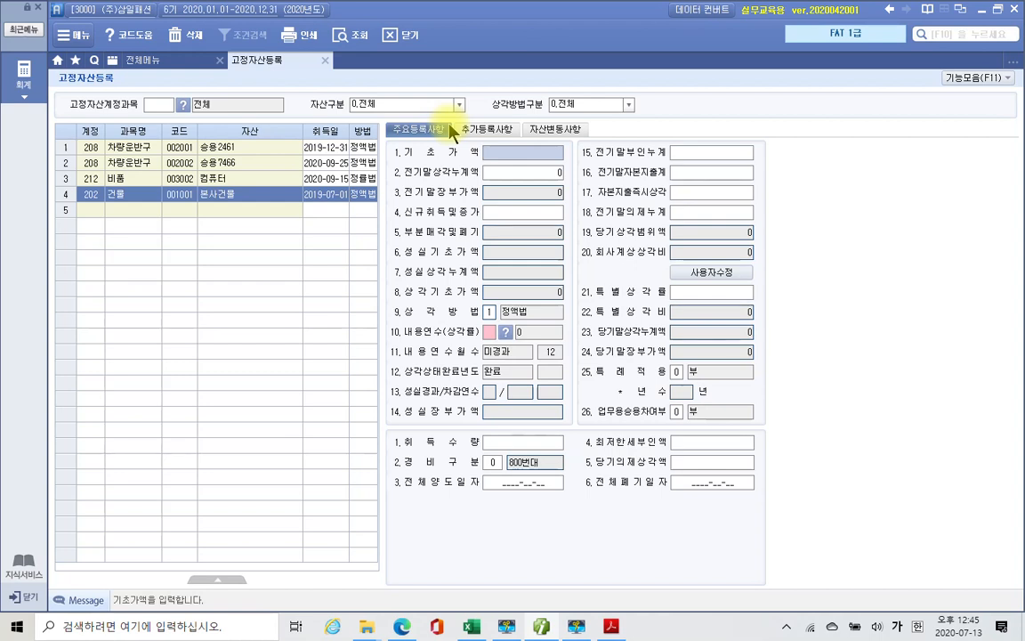
Set 본사건물's 기초가액 to 50,000,000 and 전기말상각누계액 to 1,250,000, and advance to its 상각방법.
{"action": "type", "text": "50,000,000"}
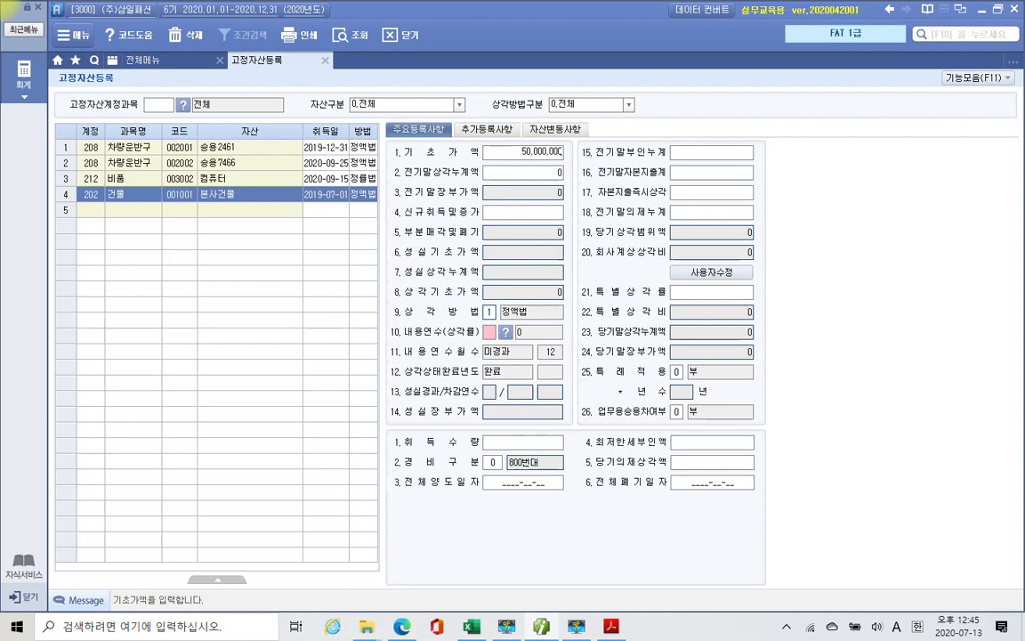
{"action": "key", "text": "Return"}
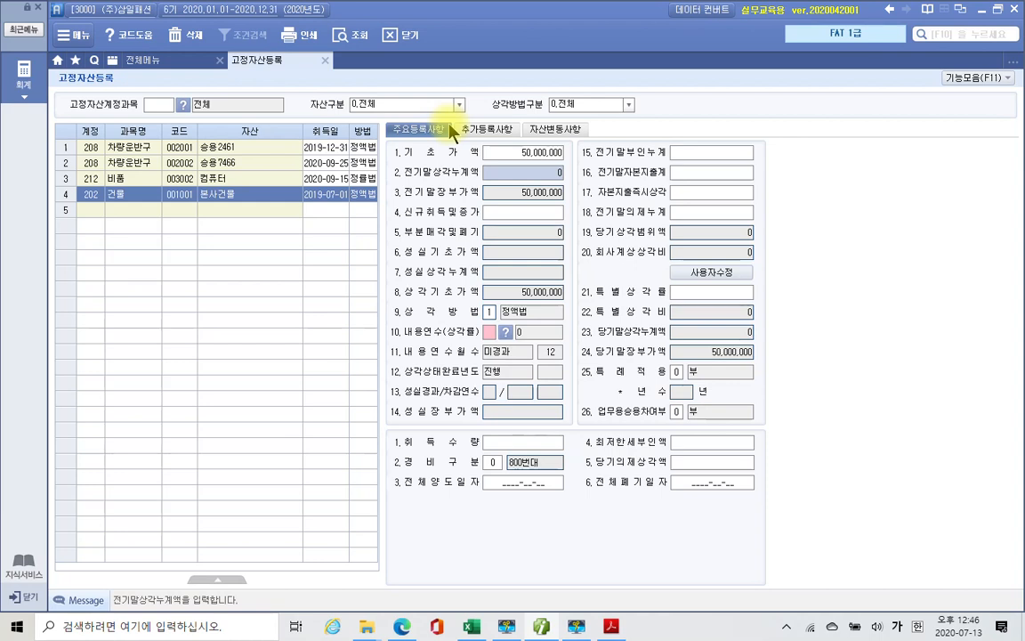
{"action": "type", "text": "1250000"}
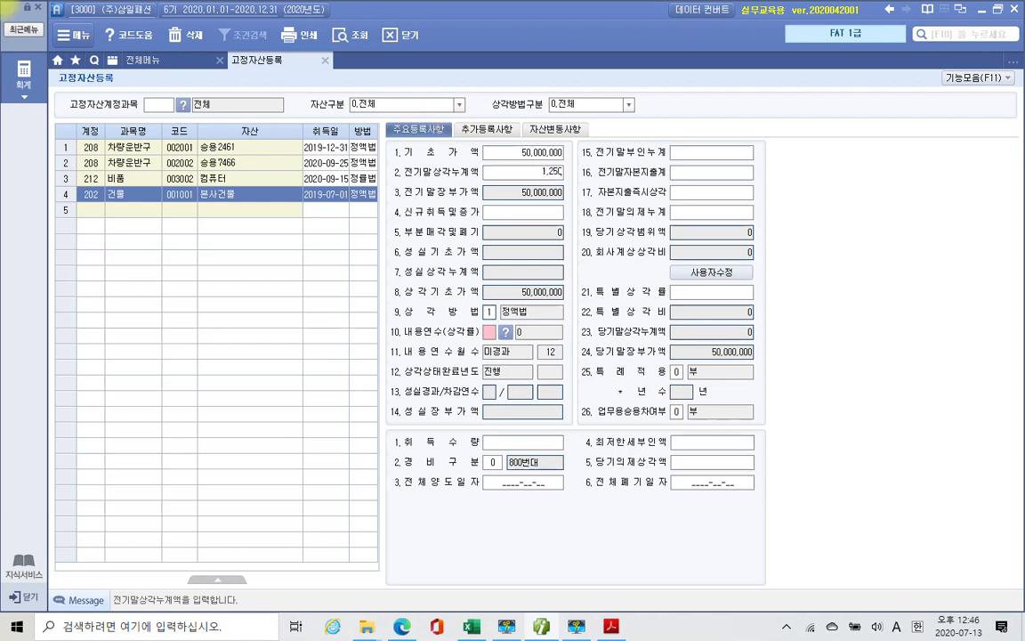
{"action": "key", "text": "Return"}
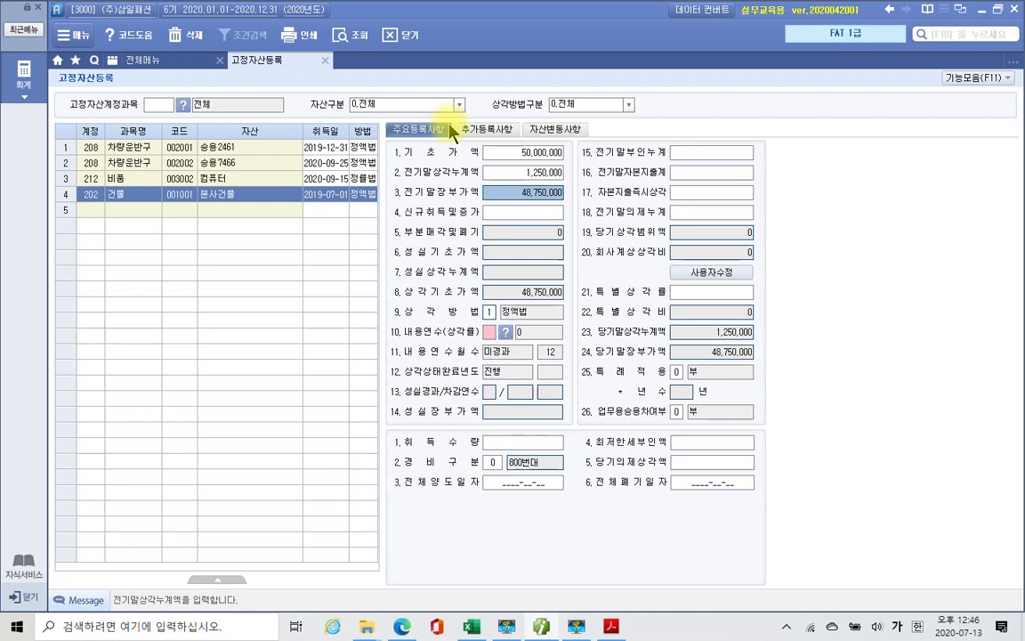
{"action": "key", "text": "Return"}
{"action": "key", "text": "Return"}
{"action": "key", "text": "Return"}
{"action": "key", "text": "Return"}
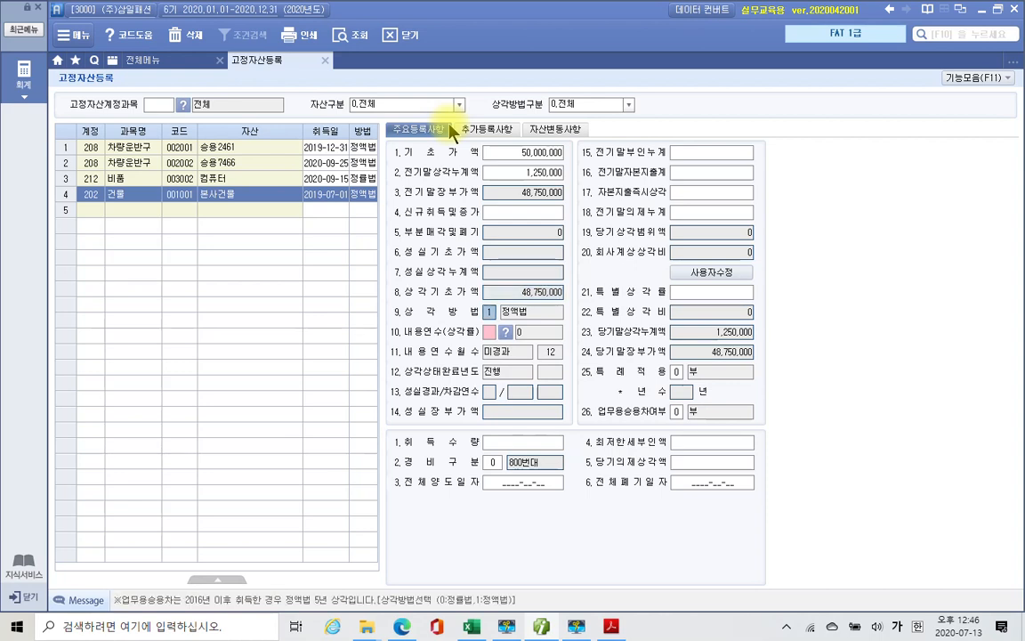
Keep 정액법, set 본사건물's 내용연수 to 20 years, and mark its 경비구분 setting on screen.
{"action": "type", "text": "20"}
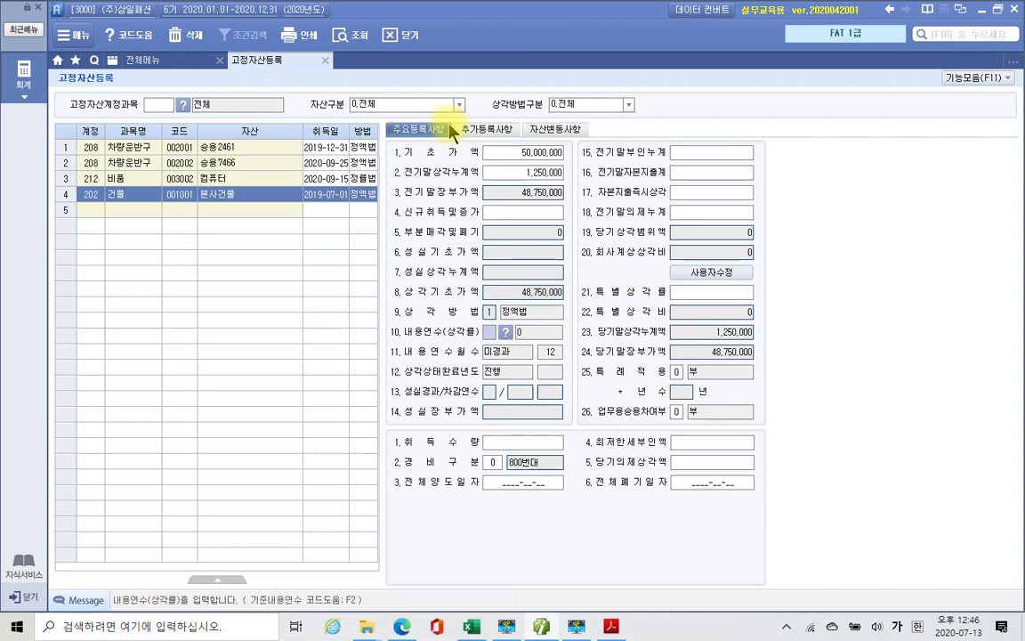
{"action": "key", "text": "Return"}
{"action": "key", "text": "Return"}
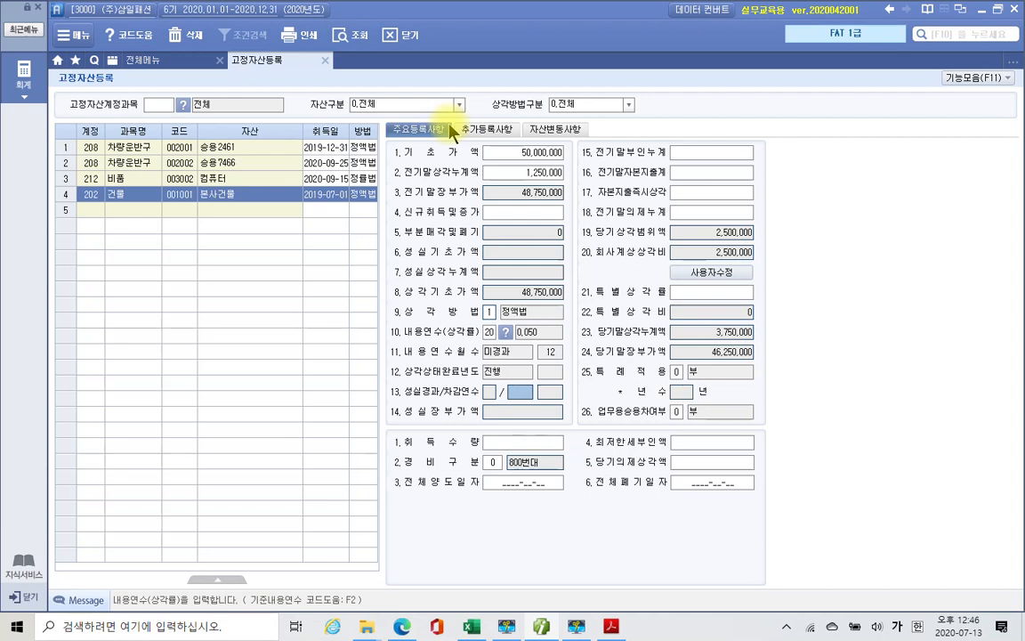
{"action": "left_click_drag", "start_coordinate": [362, 444], "coordinate": [583, 474]}
{"action": "left_click_drag", "start_coordinate": [521, 484], "coordinate": [547, 457]}
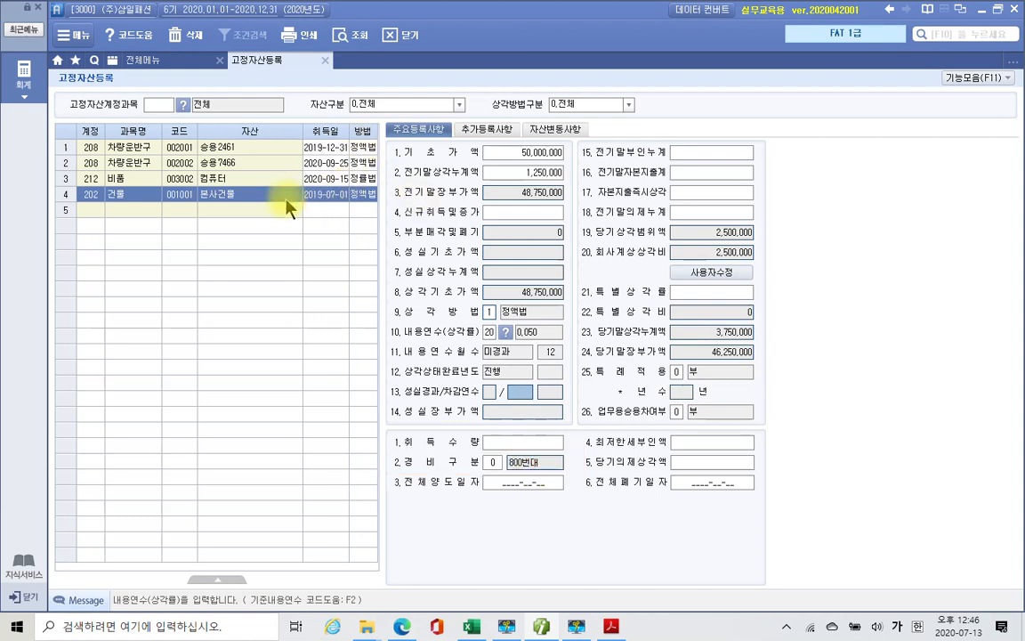
Start a new fixed asset under account 212 비품 with asset code 3001.
{"action": "left_click", "coordinate": [85, 211]}
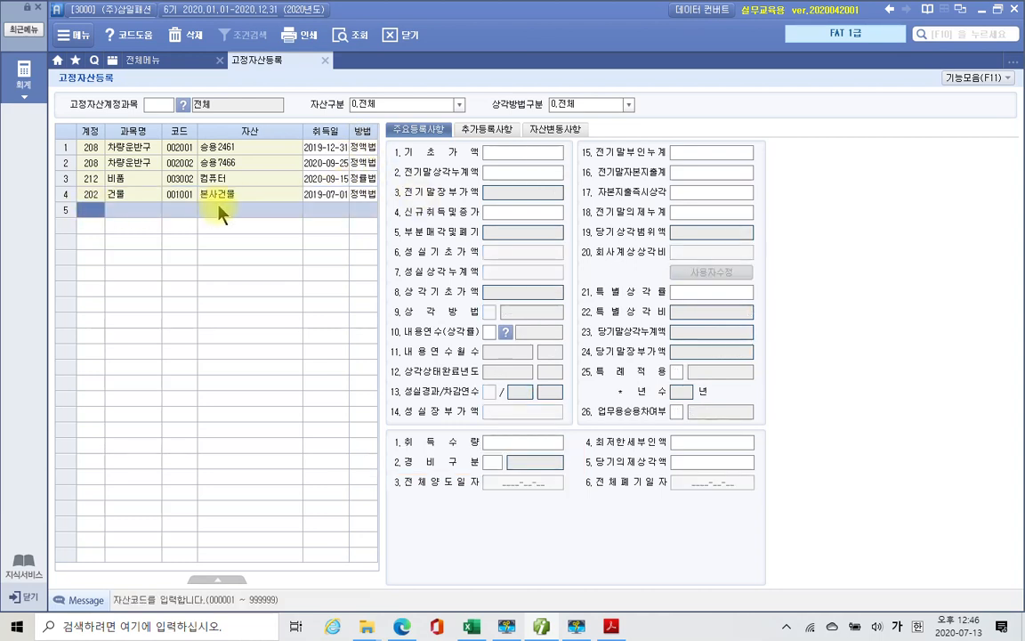
{"action": "key", "text": "F2"}
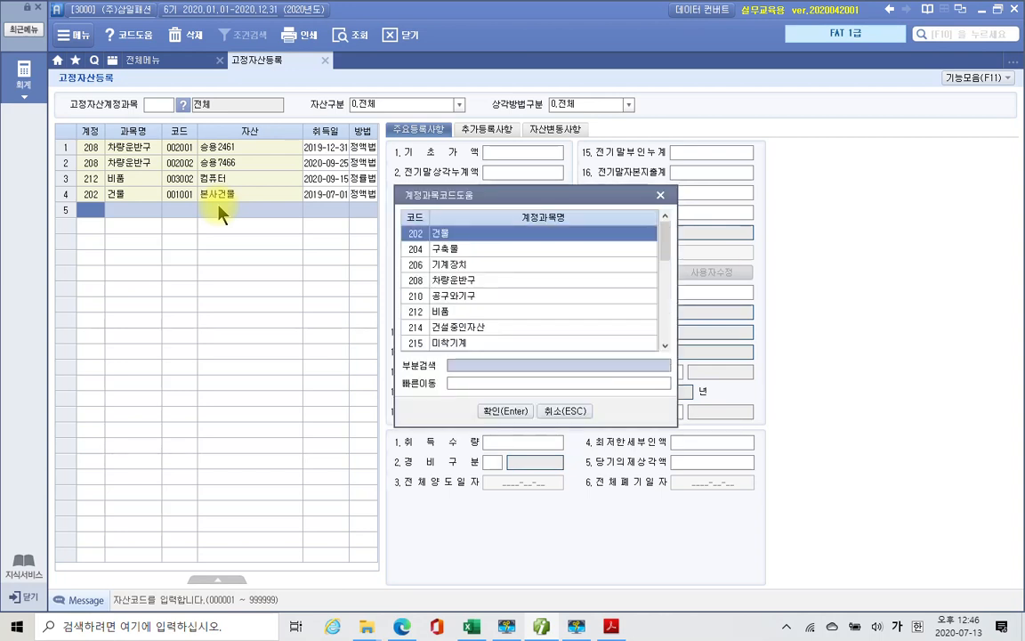
{"action": "key", "text": "Down"}
{"action": "key", "text": "Down"}
{"action": "key", "text": "Down"}
{"action": "key", "text": "Down"}
{"action": "key", "text": "Down"}
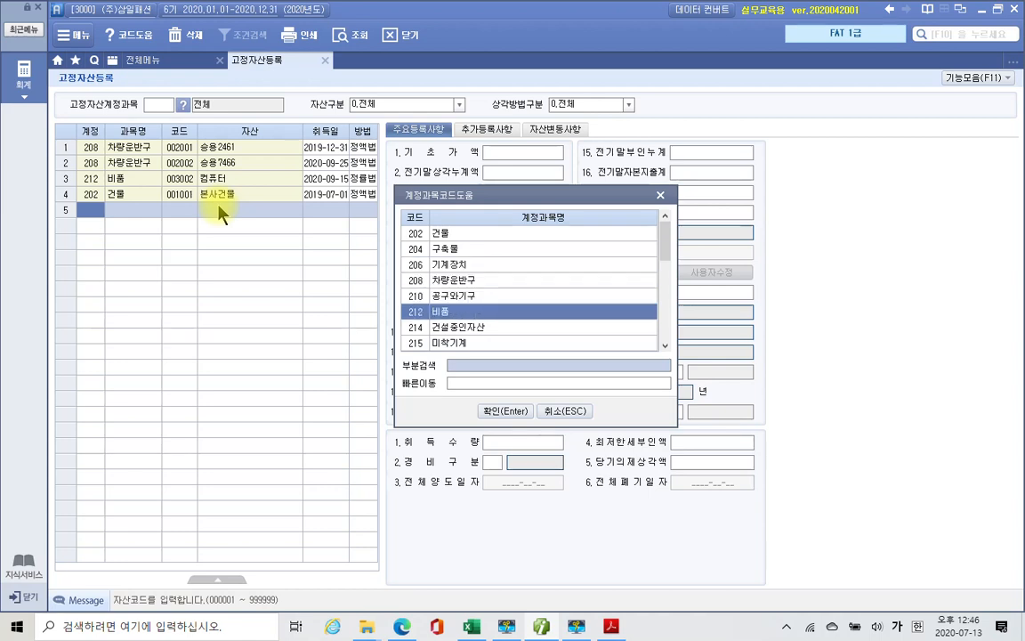
{"action": "key", "text": "Return"}
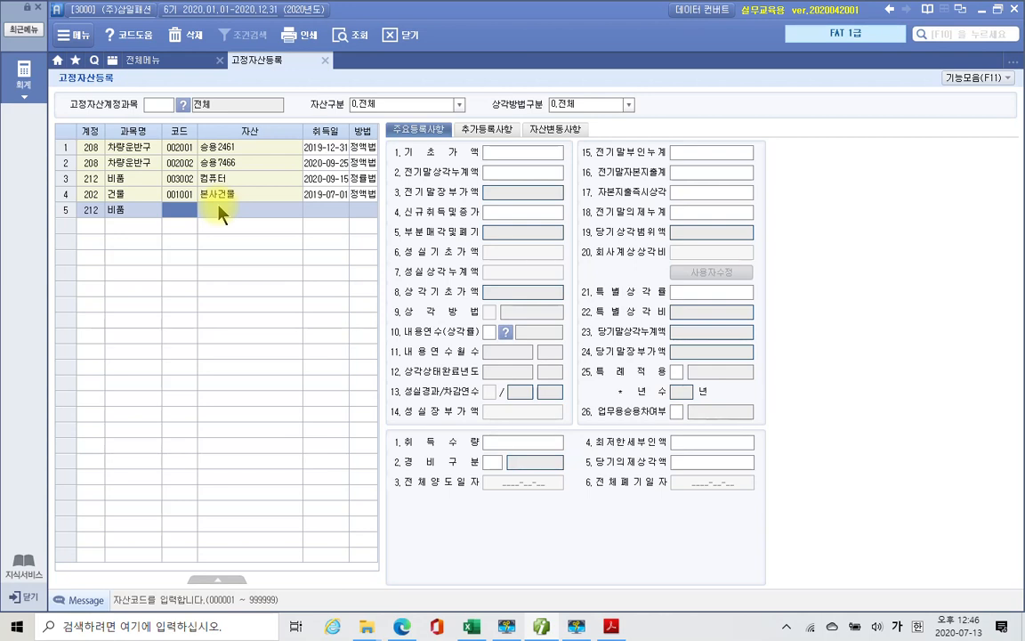
{"action": "type", "text": "3001"}
{"action": "key", "text": "Return"}
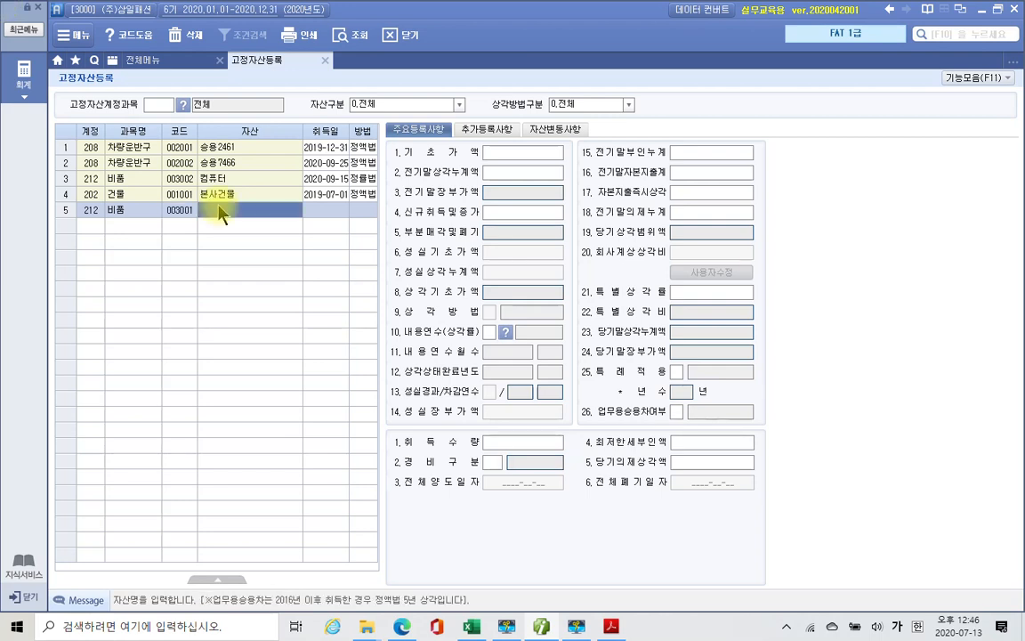
Name the new 비품 asset 에어컨 and set its acquisition date to 2018-07-25.
{"action": "type", "text": "에어커ㄴ"}
{"action": "key", "text": "Return"}
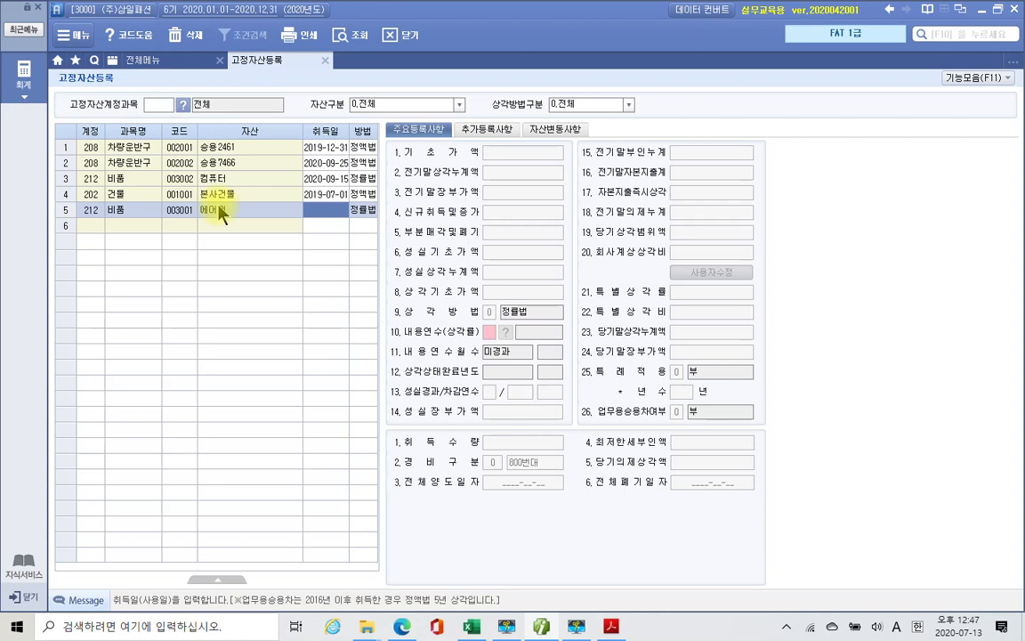
{"action": "type", "text": "2018-"}
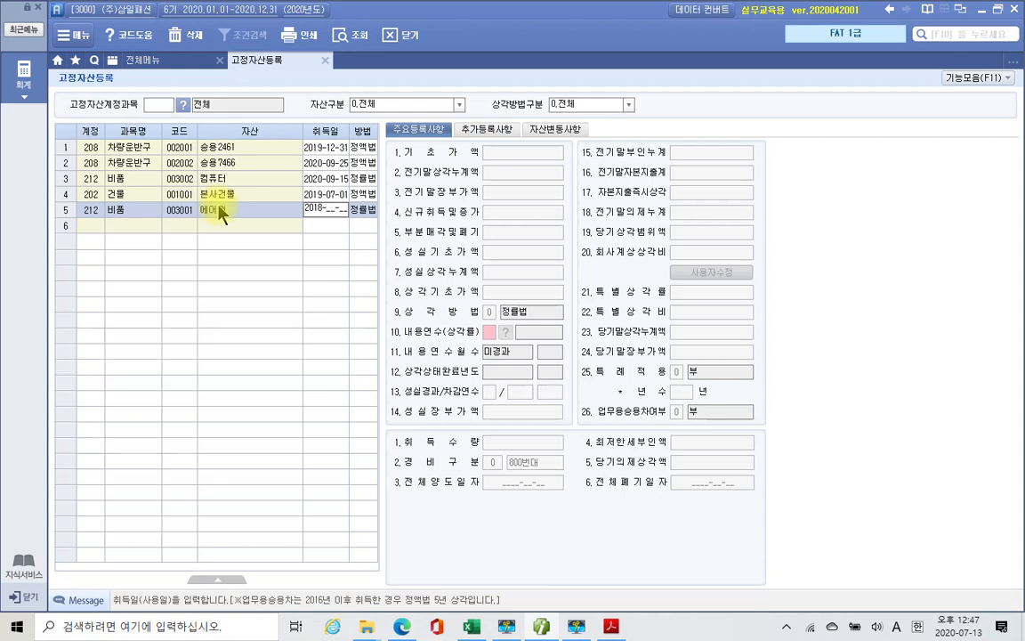
{"action": "type", "text": "07-25"}
{"action": "key", "text": "Return"}
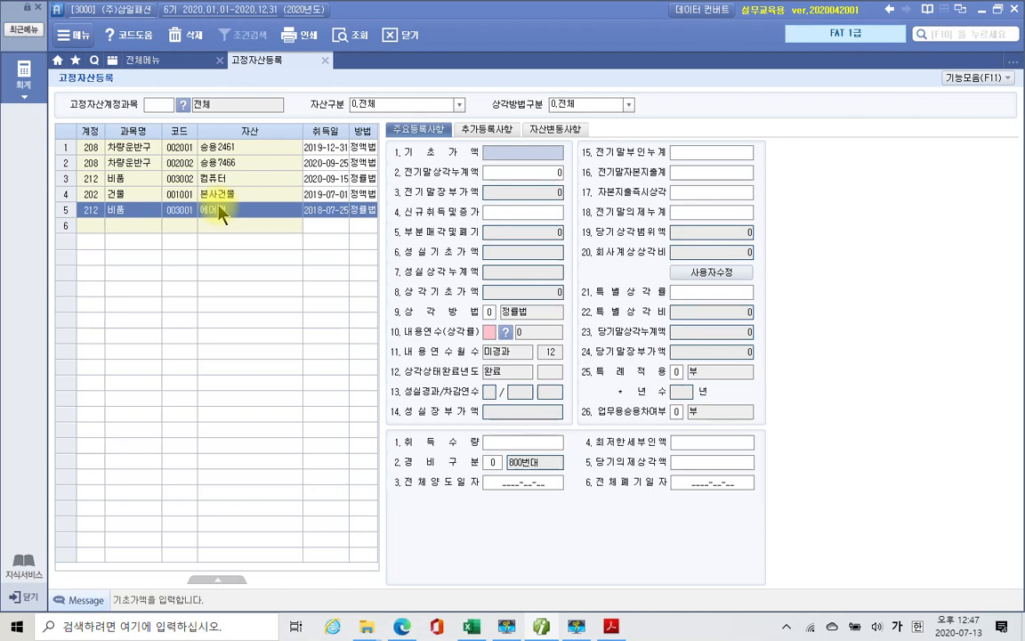
Set 에어컨's 기초가액 to 2,432,000 and its 전기말상각누계액 to 1,600,000.
{"action": "type", "text": "2,432,000"}
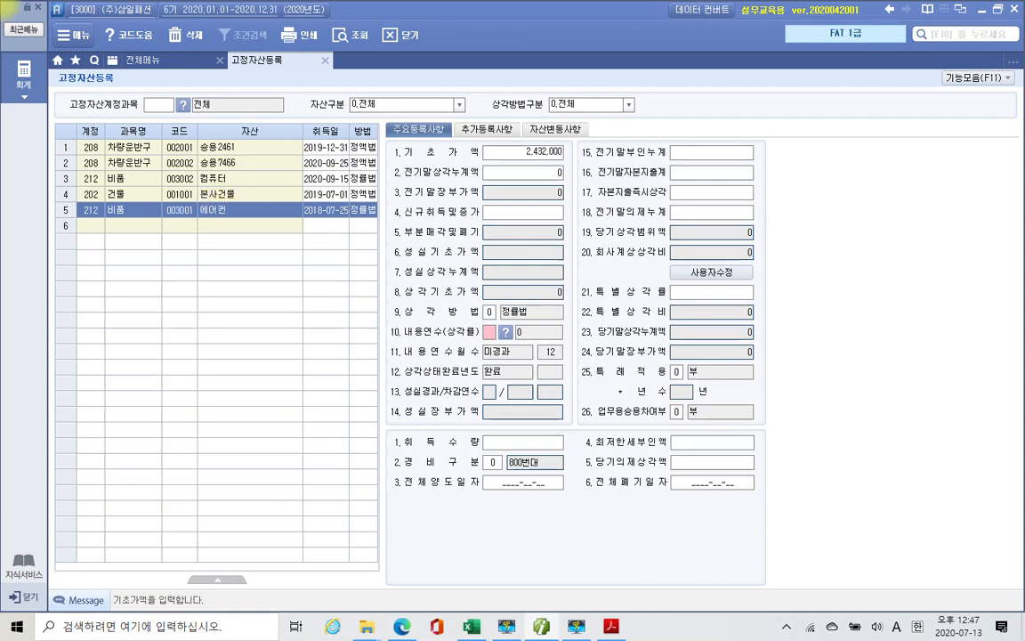
{"action": "key", "text": "Return"}
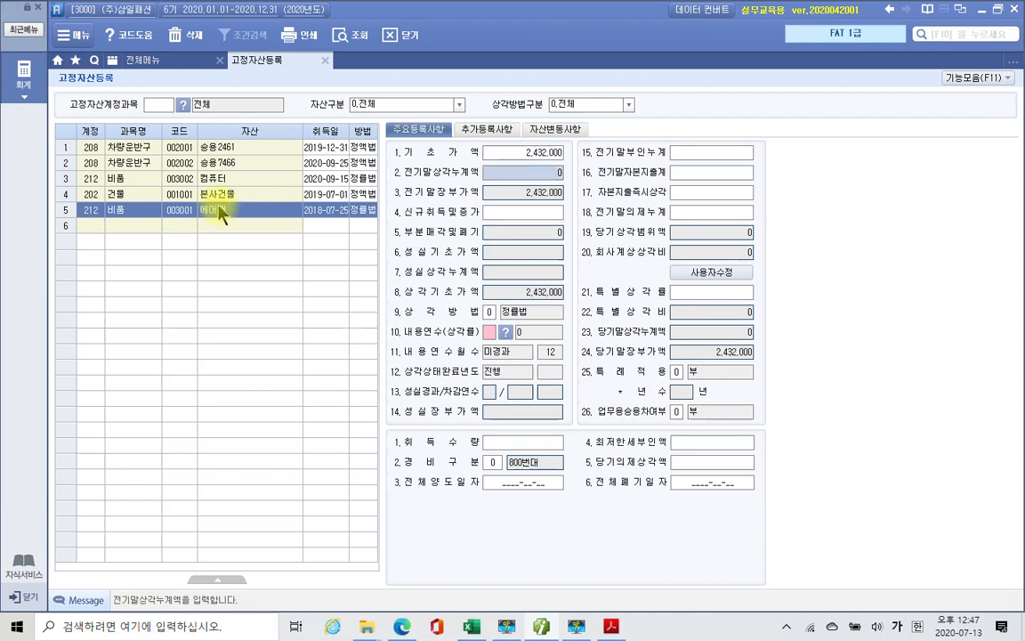
{"action": "type", "text": "1,600,000"}
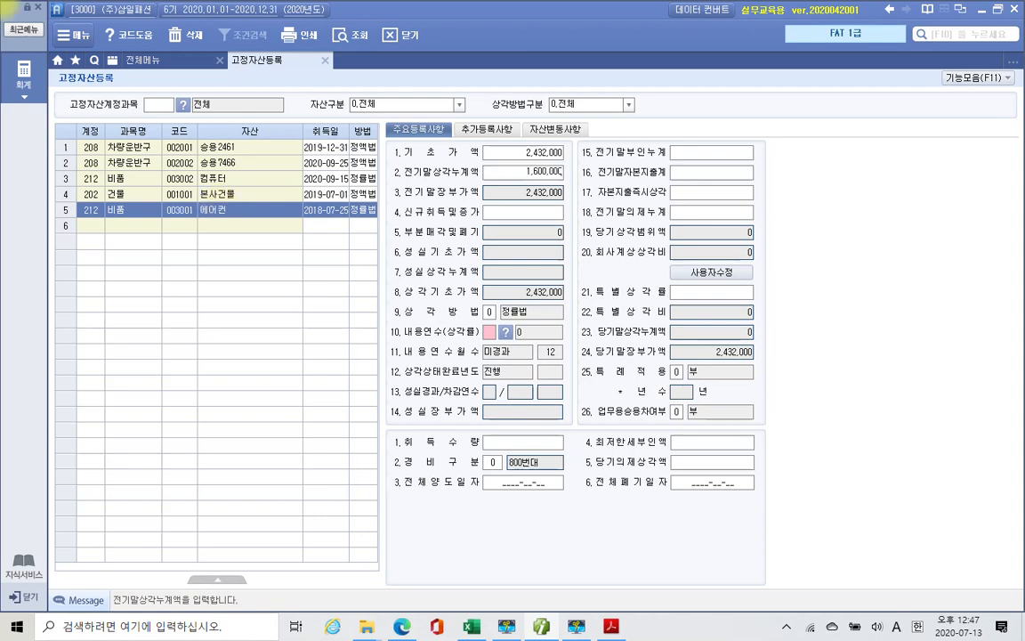
{"action": "key", "text": "Return"}
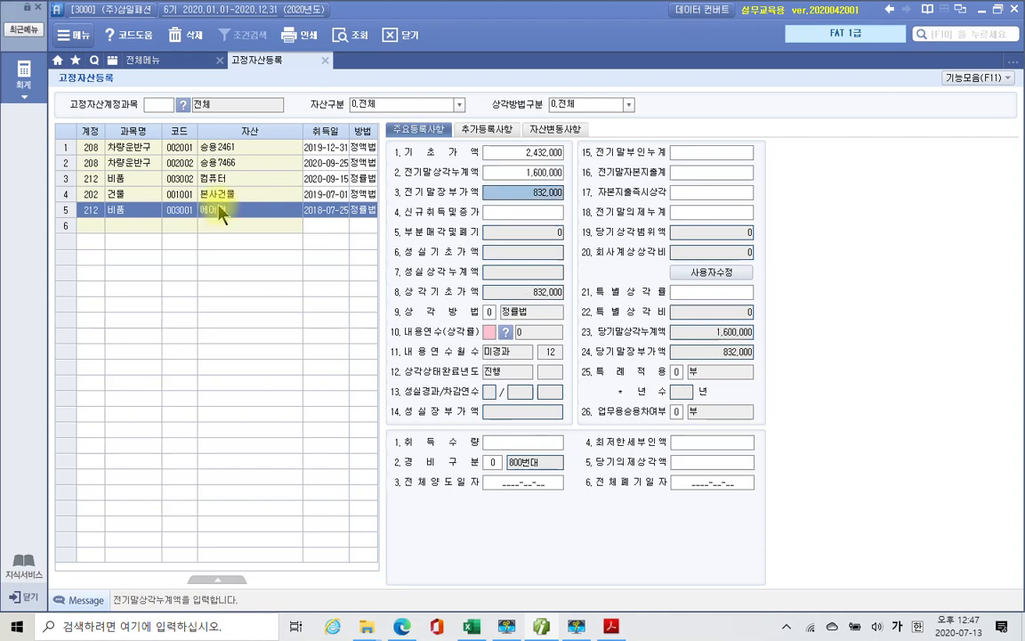
Keep 정률법 as 에어컨's 상각방법 and set its 내용연수 to 5 years.
{"action": "key", "text": "Return"}
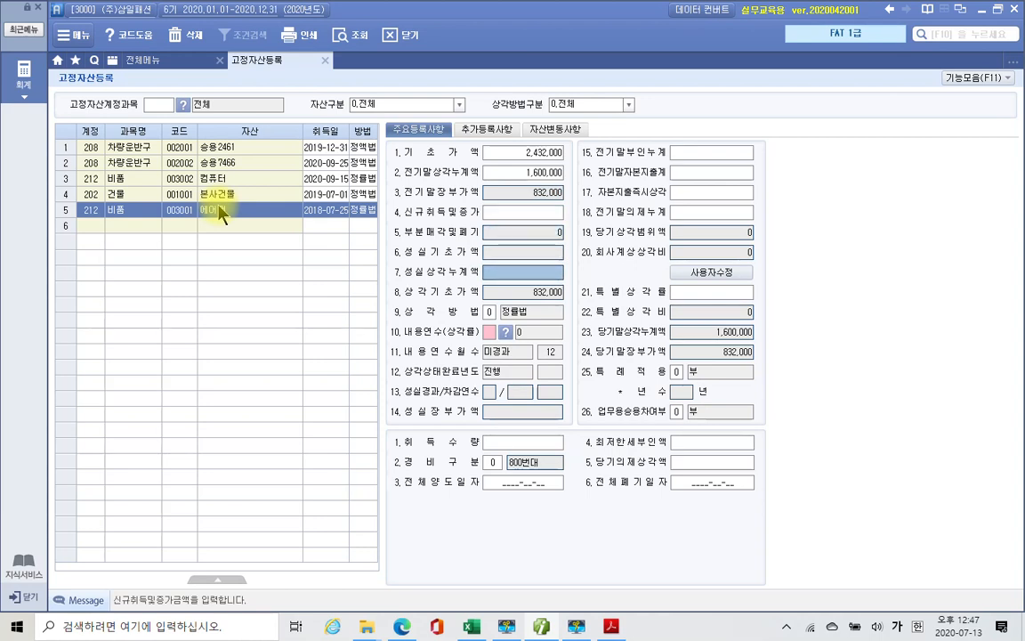
{"action": "key", "text": "Return"}
{"action": "key", "text": "Return"}
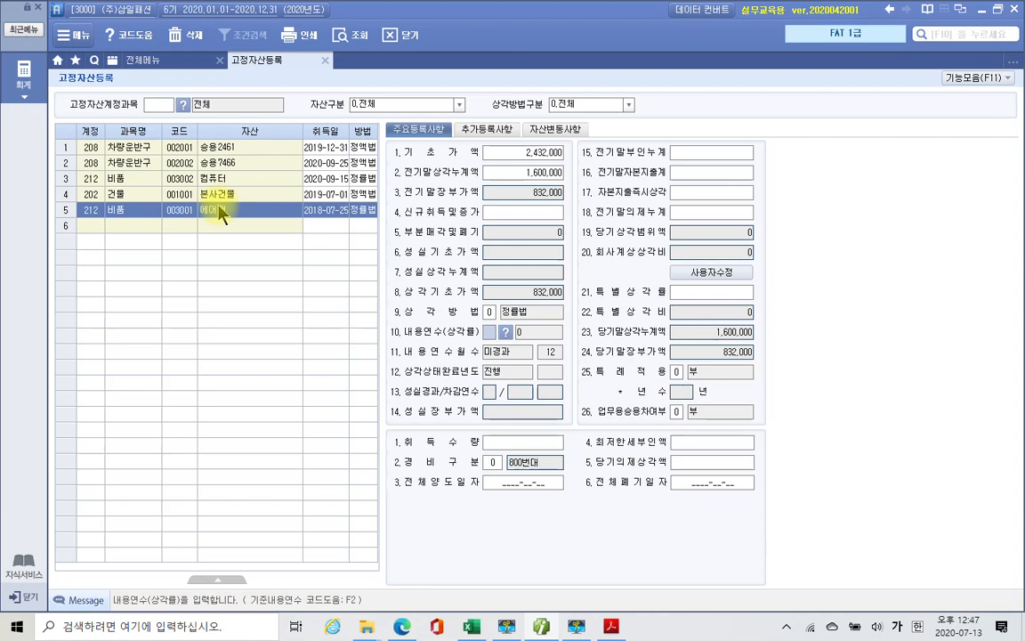
{"action": "type", "text": "5"}
{"action": "key", "text": "Return"}
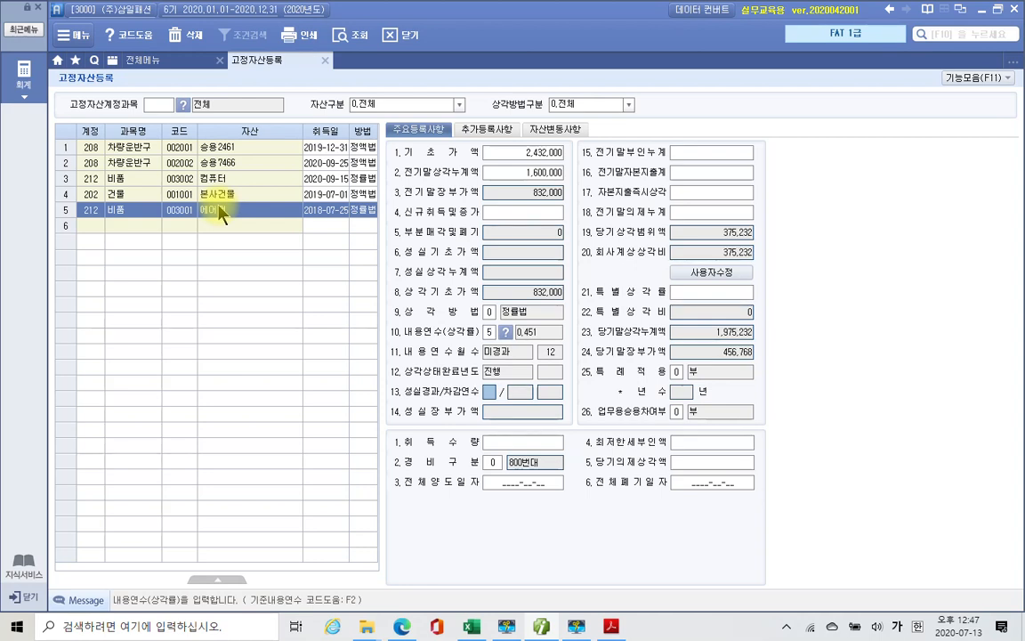
Return to the 주요등록사항 of 에어컨 and mark its 전체양도일자 field on screen.
{"action": "left_click", "coordinate": [217, 207]}
{"action": "mouse_move", "coordinate": [556, 482]}
{"action": "left_mouse_down"}
{"action": "mouse_move", "coordinate": [549, 445]}
{"action": "mouse_move", "coordinate": [561, 485]}
{"action": "left_mouse_up"}
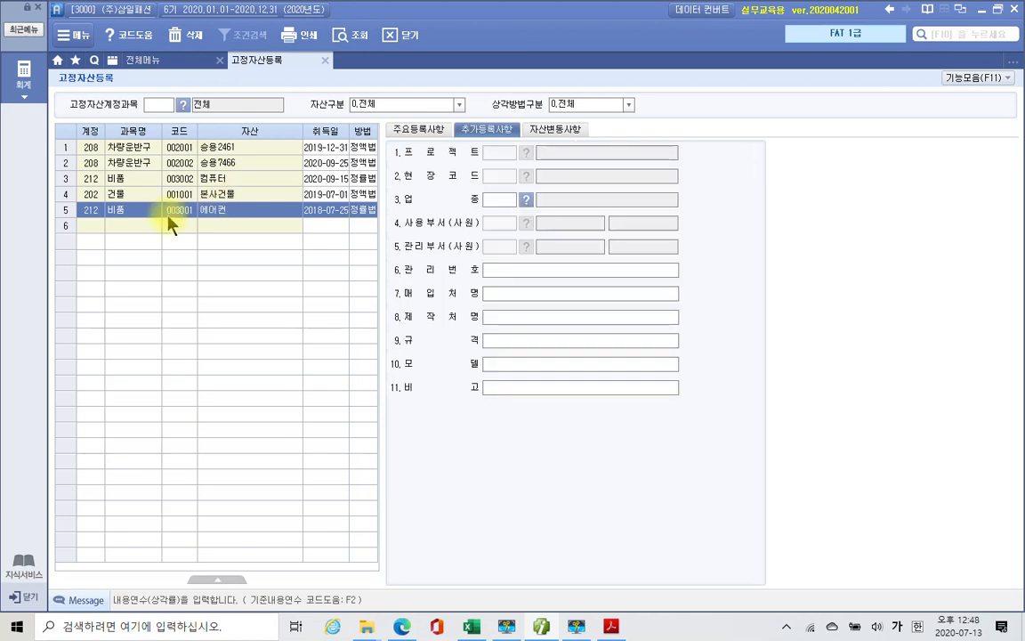
{"action": "left_click", "coordinate": [181, 211]}
{"action": "left_click", "coordinate": [402, 132]}
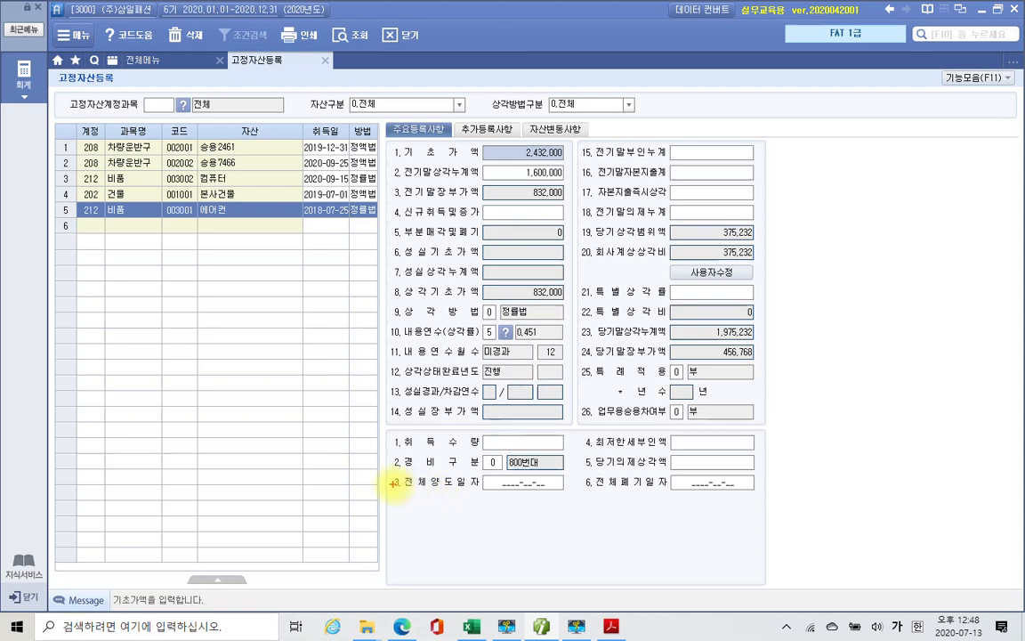
{"action": "mouse_move", "coordinate": [377, 472]}
{"action": "left_mouse_down"}
{"action": "mouse_move", "coordinate": [457, 503]}
{"action": "mouse_move", "coordinate": [576, 504]}
{"action": "left_mouse_up"}
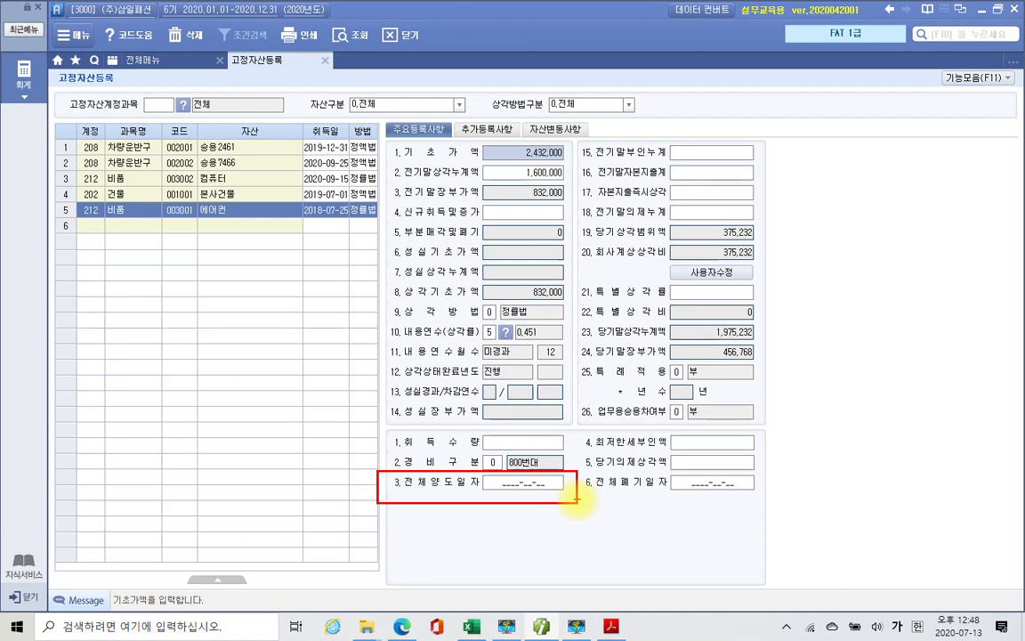
Enter 2020-07-01 as 에어컨's 전체양도일자 to try out a disposal during the year.
{"action": "left_click", "coordinate": [492, 483]}
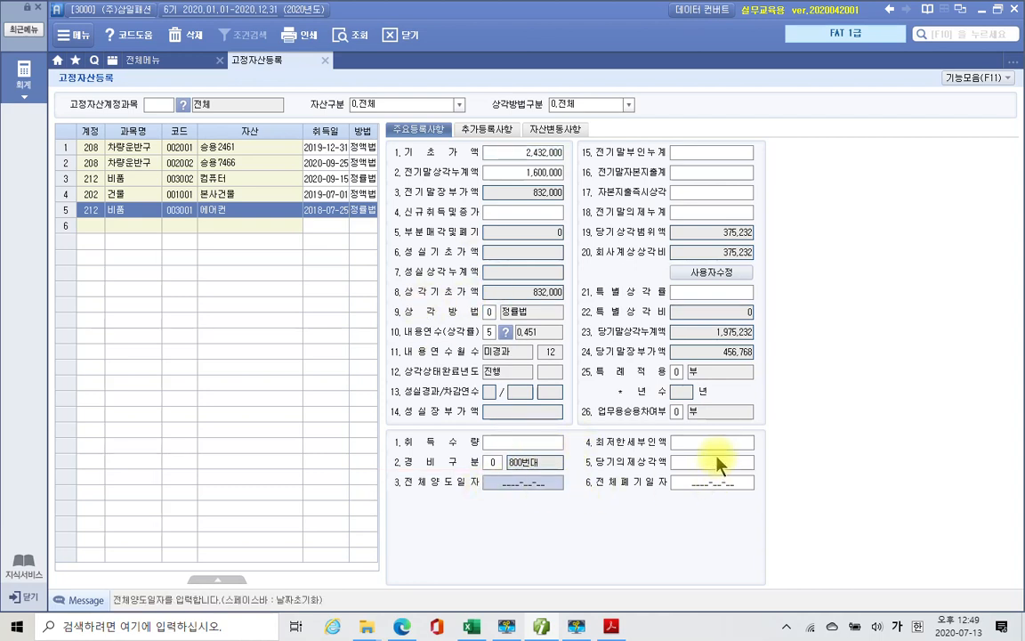
{"action": "type", "text": "2020-07-01"}
{"action": "key", "text": "Return"}
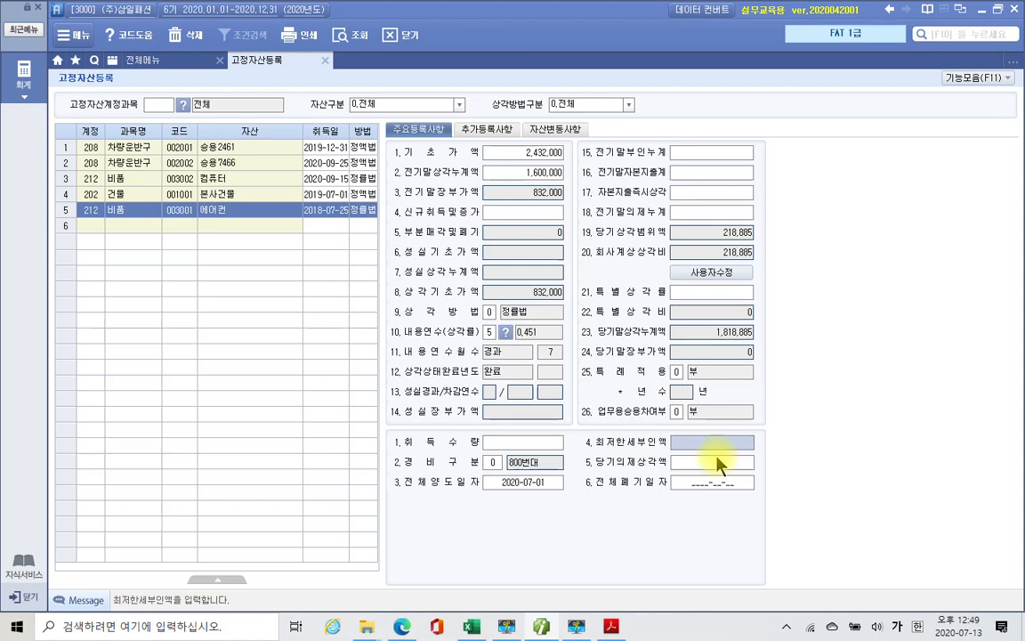
Clear the 전체양도일자 of 에어컨 so the asset has no disposal date.
{"action": "left_click", "coordinate": [521, 486]}
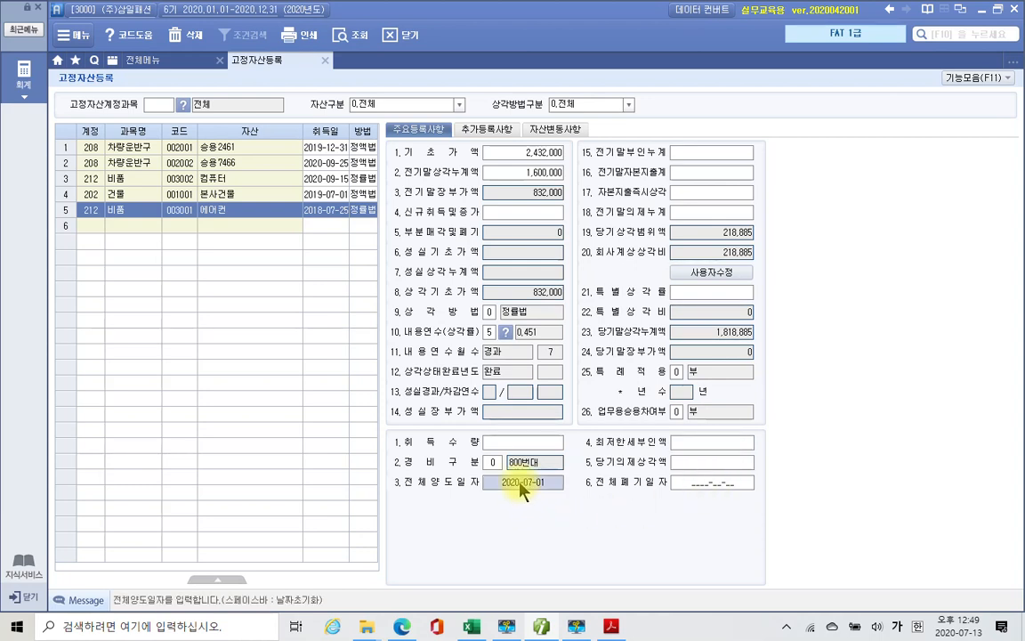
{"action": "key", "text": "space"}
{"action": "key", "text": "Return"}
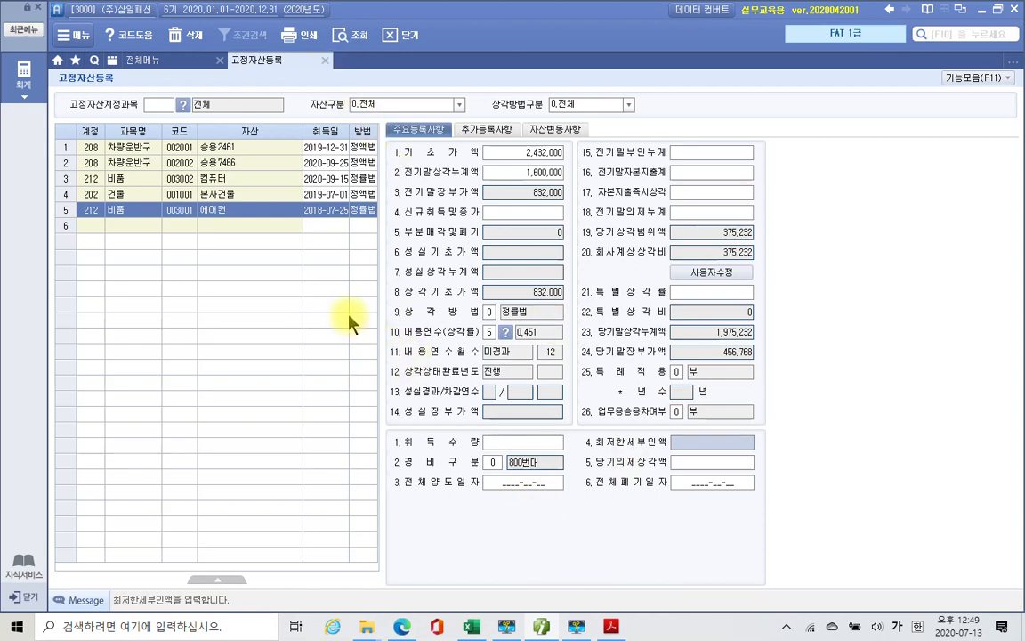
Switch to 03 3부5장.pdf in Adobe Acrobat Reader and review the 수행 1 fixed asset table.
{"action": "left_click", "coordinate": [610, 628]}
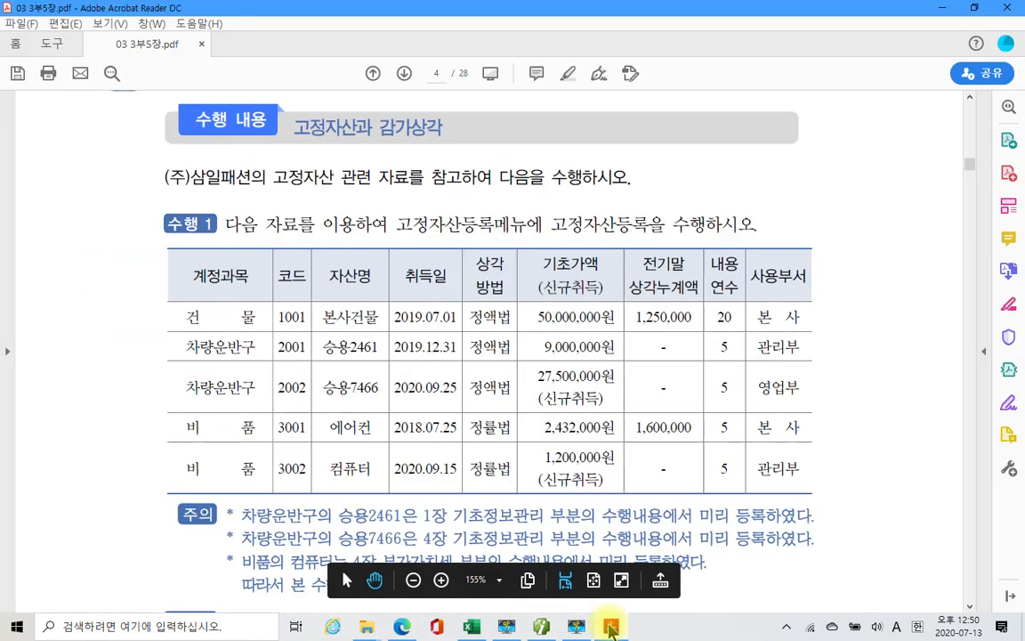
{"action": "left_click", "coordinate": [610, 628]}
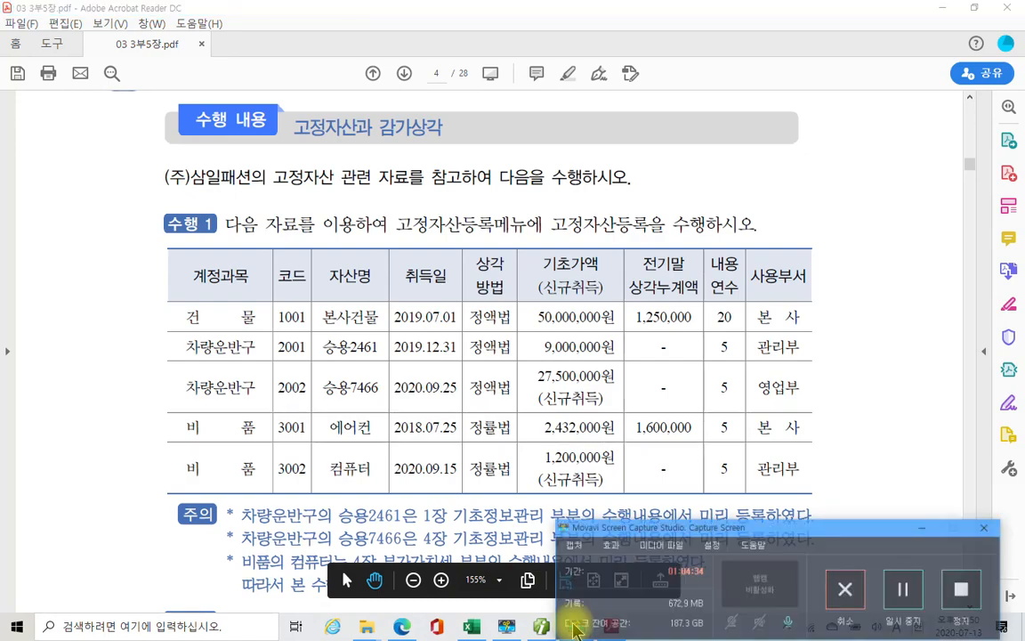